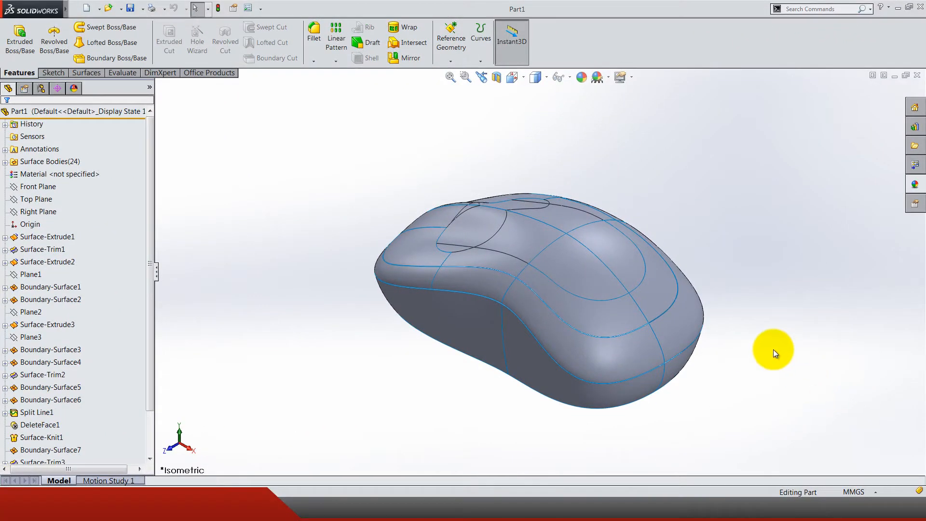
- Orbit the mouse model to inspect its underside and side view
{"action": "mouse_move", "coordinate": [594, 316]}
{"action": "middle_mouse_down"}
{"action": "mouse_move", "coordinate": [597, 253]}
{"action": "mouse_move", "coordinate": [646, 160]}
{"action": "mouse_move", "coordinate": [686, 271]}
{"action": "mouse_move", "coordinate": [765, 306]}
{"action": "mouse_move", "coordinate": [752, 271]}
{"action": "mouse_move", "coordinate": [611, 219]}
{"action": "mouse_move", "coordinate": [567, 222]}
{"action": "mouse_move", "coordinate": [583, 337]}
{"action": "middle_mouse_up"}
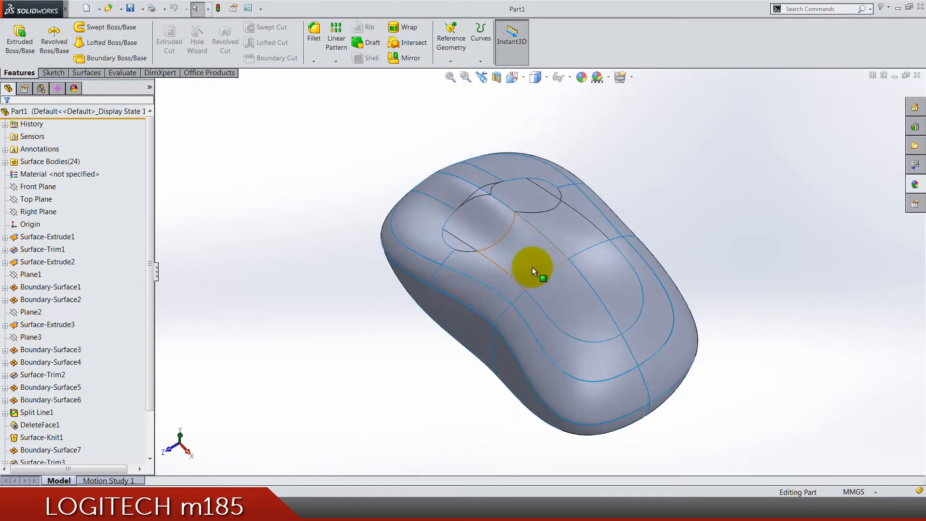
{"action": "mouse_move", "coordinate": [532, 263]}
{"action": "middle_mouse_down"}
{"action": "mouse_move", "coordinate": [529, 250]}
{"action": "mouse_move", "coordinate": [590, 196]}
{"action": "mouse_move", "coordinate": [581, 246]}
{"action": "mouse_move", "coordinate": [517, 279]}
{"action": "middle_mouse_up"}
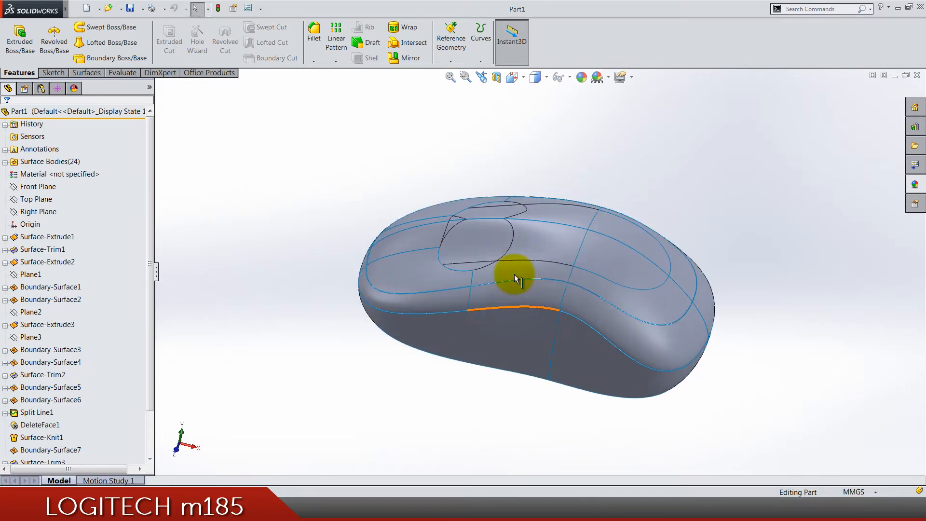
{"action": "scroll", "coordinate": [214, 51], "scroll_direction": "down", "scroll_amount": 2}
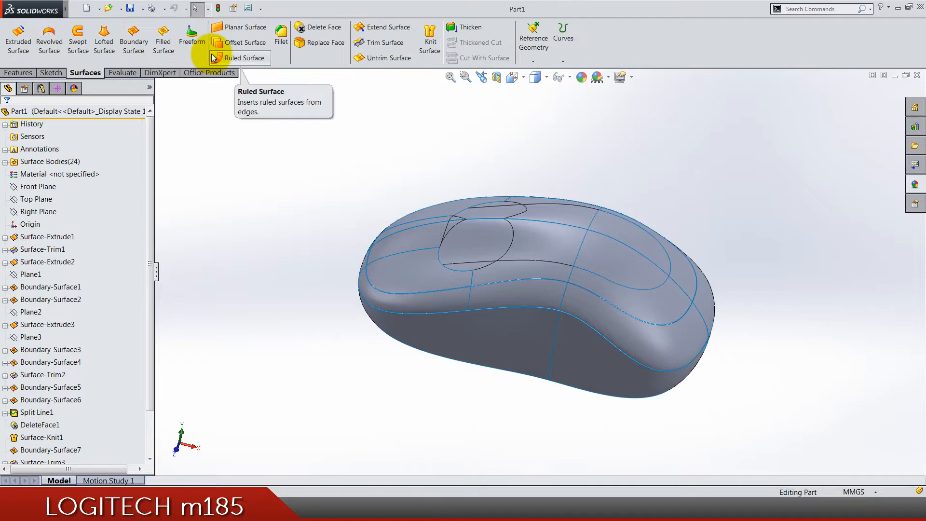
- Start a Knit Surface and add all the top face patches, corner band and top-left patch
{"action": "left_click", "coordinate": [431, 40]}
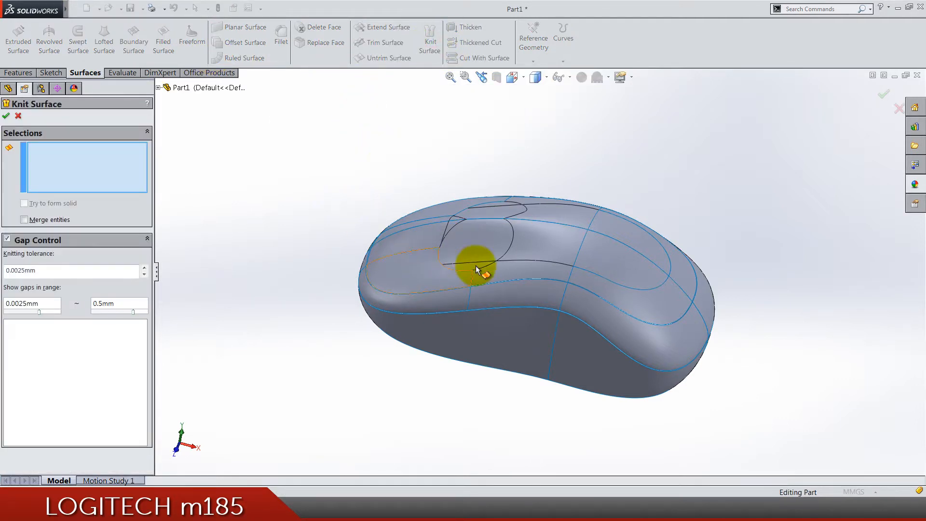
{"action": "mouse_move", "coordinate": [502, 384]}
{"action": "middle_mouse_down"}
{"action": "mouse_move", "coordinate": [581, 254]}
{"action": "mouse_move", "coordinate": [480, 231]}
{"action": "middle_mouse_up"}
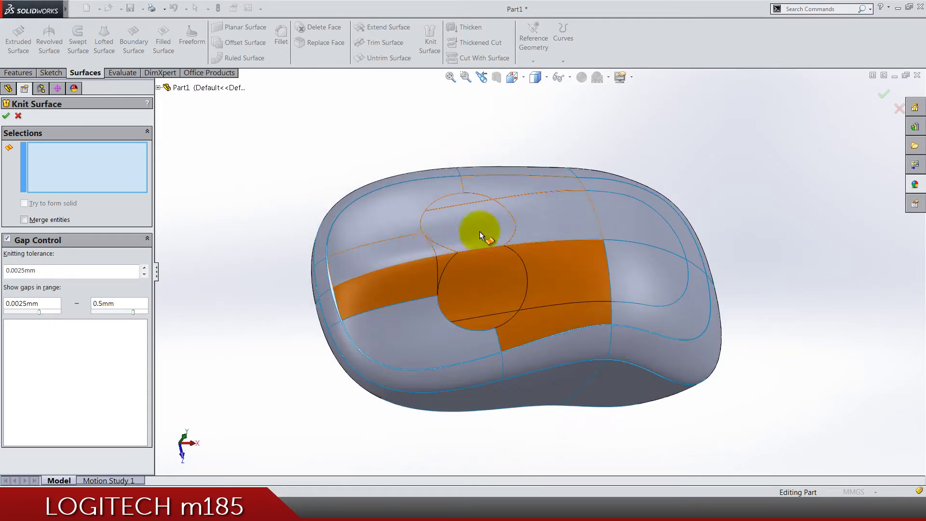
{"action": "left_click", "coordinate": [430, 251]}
{"action": "left_click", "coordinate": [424, 297]}
{"action": "left_click", "coordinate": [424, 321]}
{"action": "left_click", "coordinate": [655, 265]}
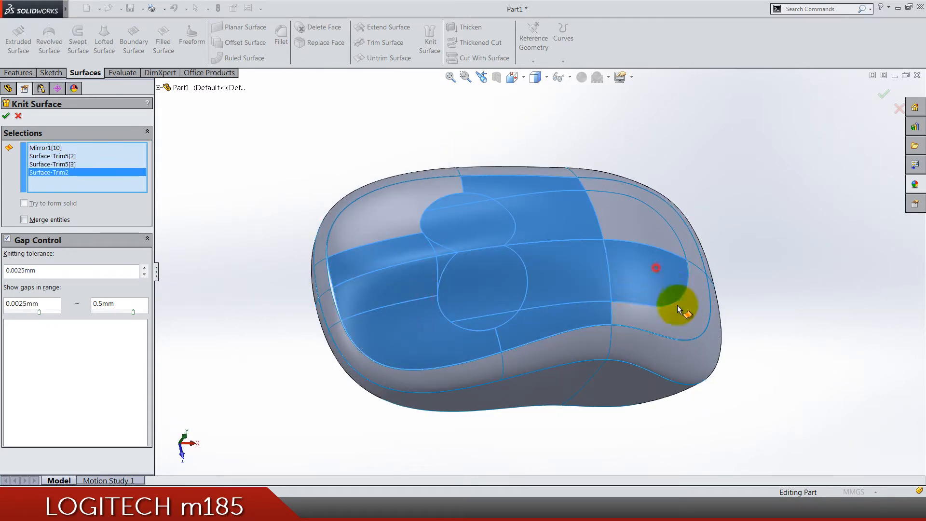
{"action": "left_click", "coordinate": [677, 305]}
{"action": "left_click", "coordinate": [655, 221]}
{"action": "left_click", "coordinate": [655, 212]}
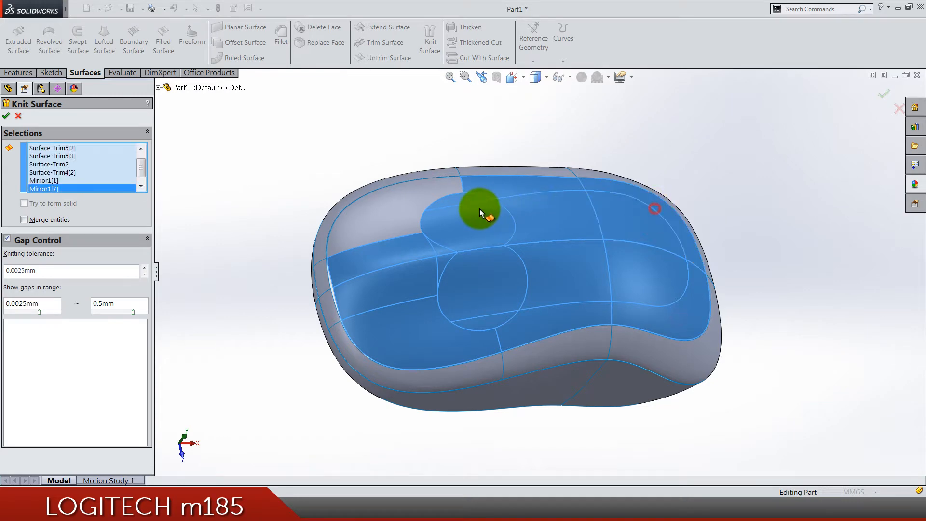
{"action": "left_click", "coordinate": [418, 210]}
{"action": "mouse_move", "coordinate": [649, 269]}
{"action": "middle_mouse_down"}
{"action": "mouse_move", "coordinate": [579, 312]}
{"action": "mouse_move", "coordinate": [561, 202]}
{"action": "mouse_move", "coordinate": [452, 235]}
{"action": "mouse_move", "coordinate": [561, 187]}
{"action": "mouse_move", "coordinate": [686, 190]}
{"action": "mouse_move", "coordinate": [681, 383]}
{"action": "mouse_move", "coordinate": [666, 278]}
{"action": "middle_mouse_up"}
- Confirm the top-surface knit and begin a second knit with the near side band faces
{"action": "key", "text": "Return"}
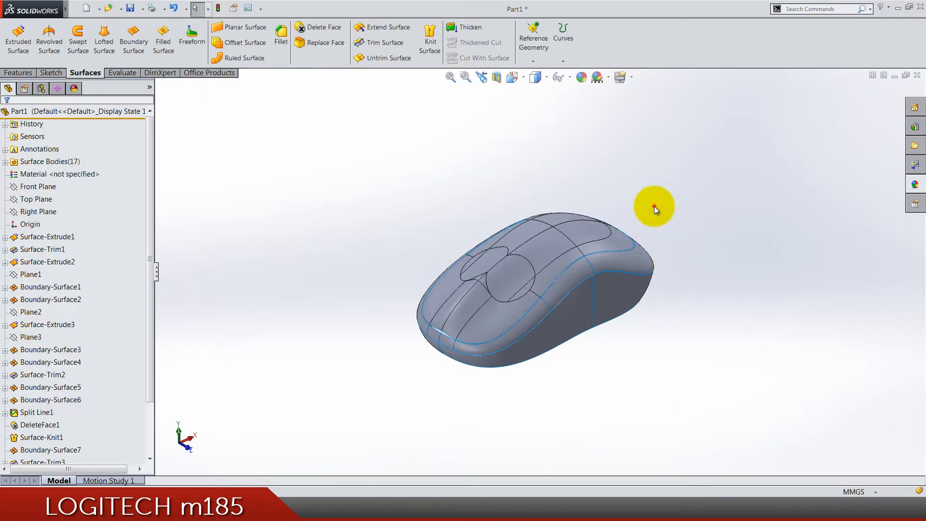
{"action": "left_click", "coordinate": [430, 42]}
{"action": "scroll", "coordinate": [463, 347], "scroll_direction": "down", "scroll_amount": 3}
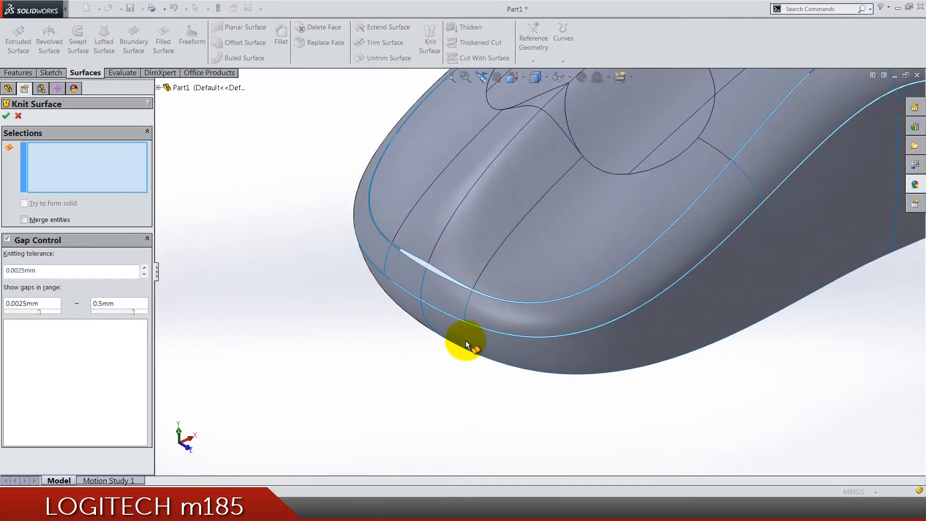
{"action": "scroll", "coordinate": [456, 333], "scroll_direction": "down", "scroll_amount": 3}
{"action": "left_click", "coordinate": [406, 259]}
{"action": "left_click", "coordinate": [442, 268]}
{"action": "left_click", "coordinate": [485, 283]}
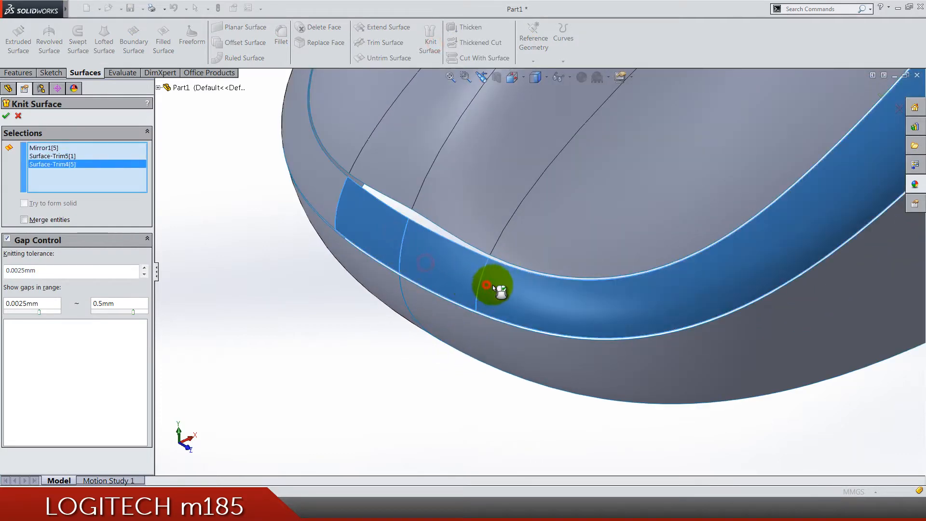
{"action": "scroll", "coordinate": [492, 283], "scroll_direction": "up", "scroll_amount": 4}
{"action": "scroll", "coordinate": [570, 248], "scroll_direction": "up", "scroll_amount": 3}
{"action": "left_click", "coordinate": [723, 167]}
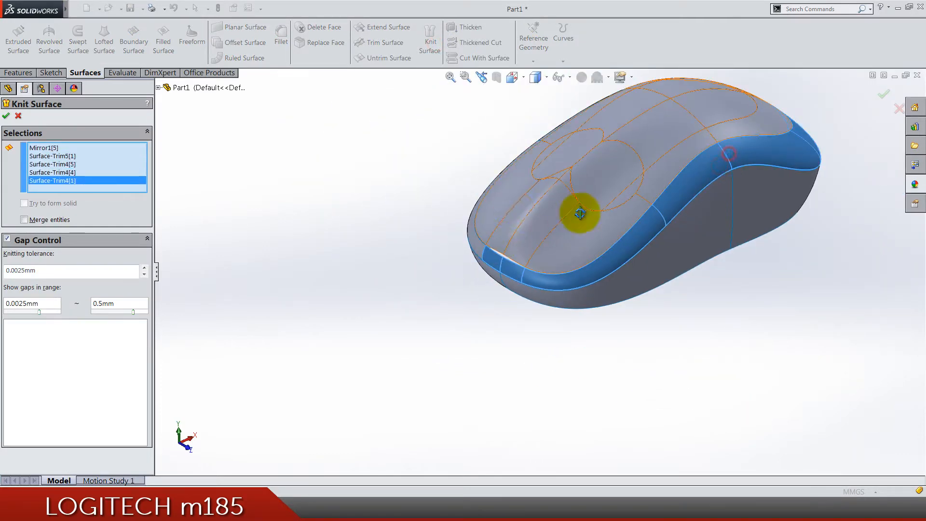
- Add the remaining far-side band faces and confirm the side band knit
{"action": "mouse_move", "coordinate": [579, 211]}
{"action": "middle_mouse_down"}
{"action": "mouse_move", "coordinate": [643, 330]}
{"action": "mouse_move", "coordinate": [518, 288]}
{"action": "middle_mouse_up"}
{"action": "left_click", "coordinate": [485, 284]}
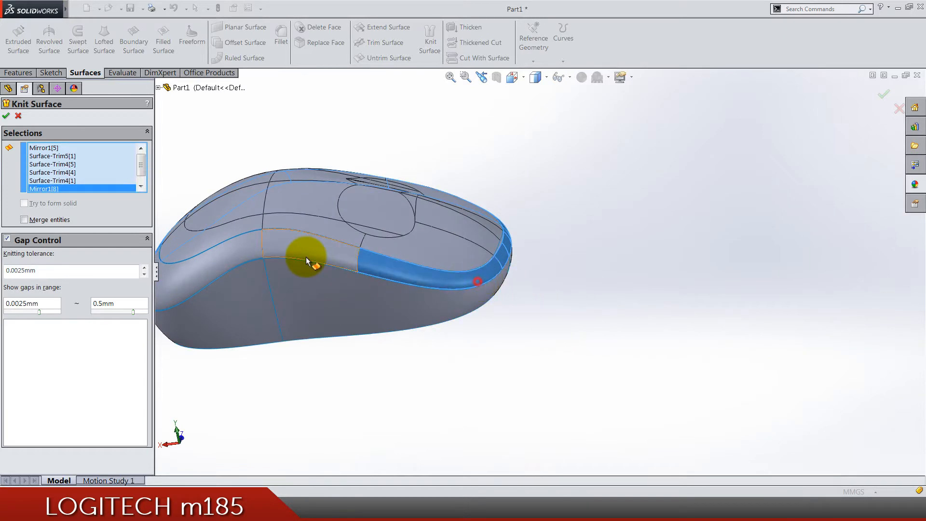
{"action": "left_click", "coordinate": [307, 257]}
{"action": "left_click", "coordinate": [231, 246]}
{"action": "mouse_move", "coordinate": [231, 254]}
{"action": "middle_mouse_down"}
{"action": "mouse_move", "coordinate": [317, 267]}
{"action": "mouse_move", "coordinate": [420, 333]}
{"action": "mouse_move", "coordinate": [410, 447]}
{"action": "mouse_move", "coordinate": [362, 427]}
{"action": "mouse_move", "coordinate": [421, 359]}
{"action": "middle_mouse_up"}
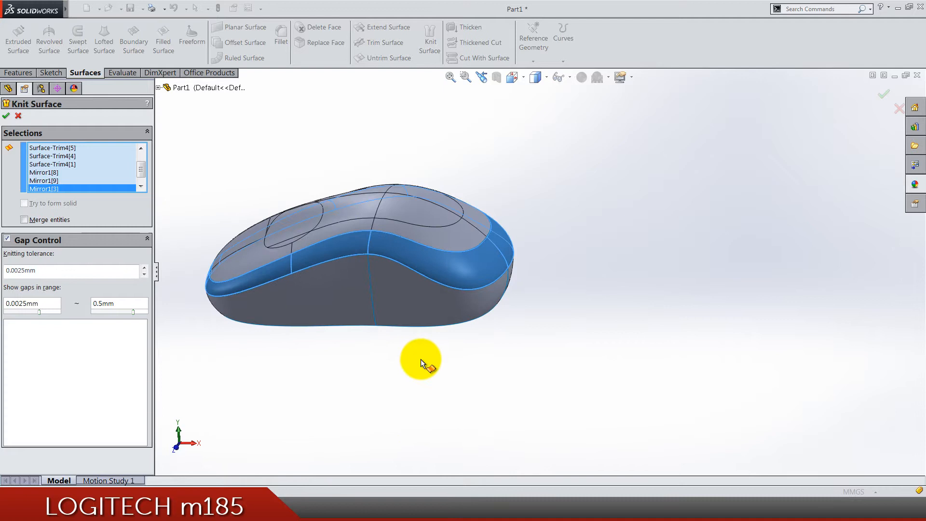
{"action": "right_click", "coordinate": [421, 358]}
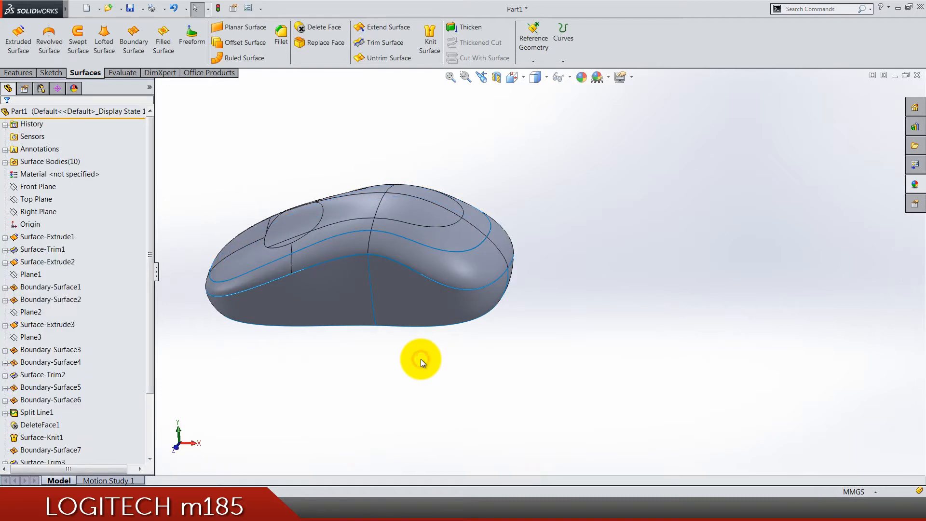
- Fill the bottom opening from its four boundary edges with Fix up boundary enabled
{"action": "mouse_move", "coordinate": [394, 371]}
{"action": "middle_mouse_down"}
{"action": "mouse_move", "coordinate": [429, 161]}
{"action": "mouse_move", "coordinate": [399, 204]}
{"action": "middle_mouse_up"}
{"action": "scroll", "coordinate": [399, 207], "scroll_direction": "down", "scroll_amount": 2}
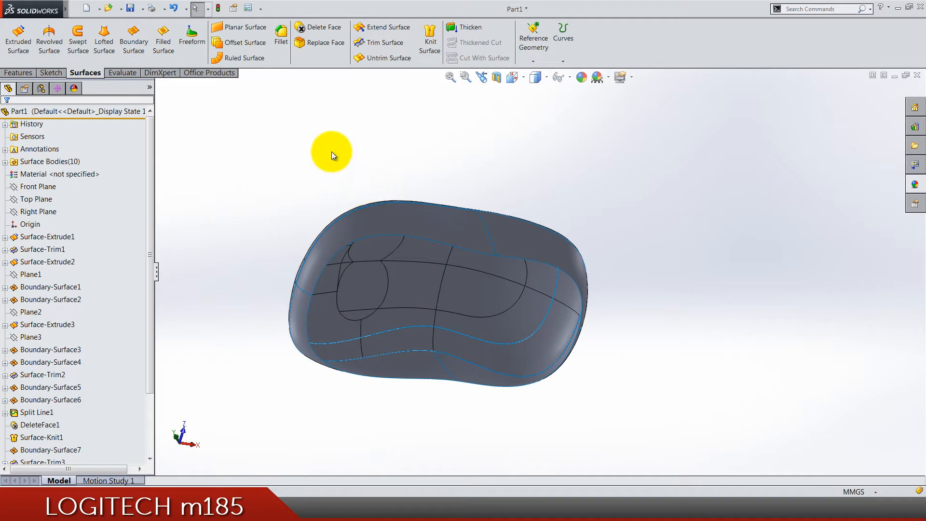
{"action": "scroll", "coordinate": [331, 151], "scroll_direction": "down", "scroll_amount": 1}
{"action": "left_click", "coordinate": [163, 40]}
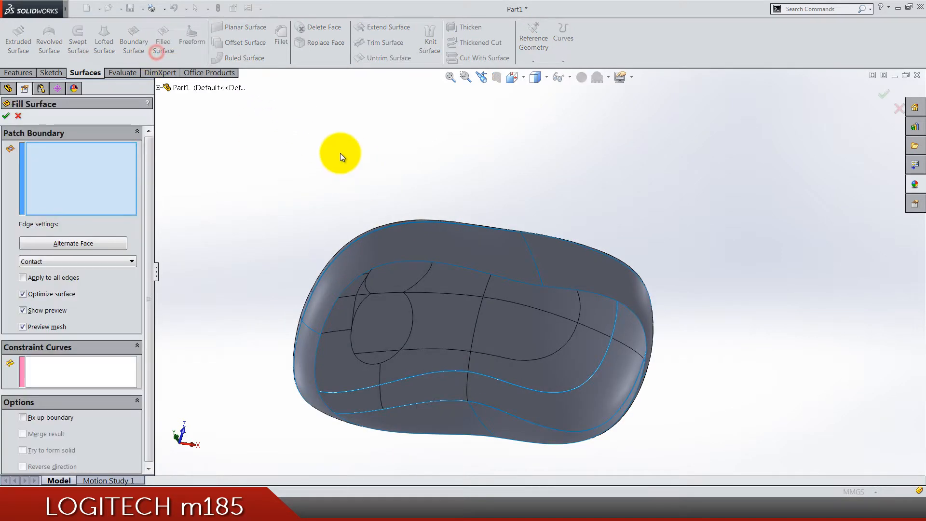
{"action": "left_click", "coordinate": [451, 265]}
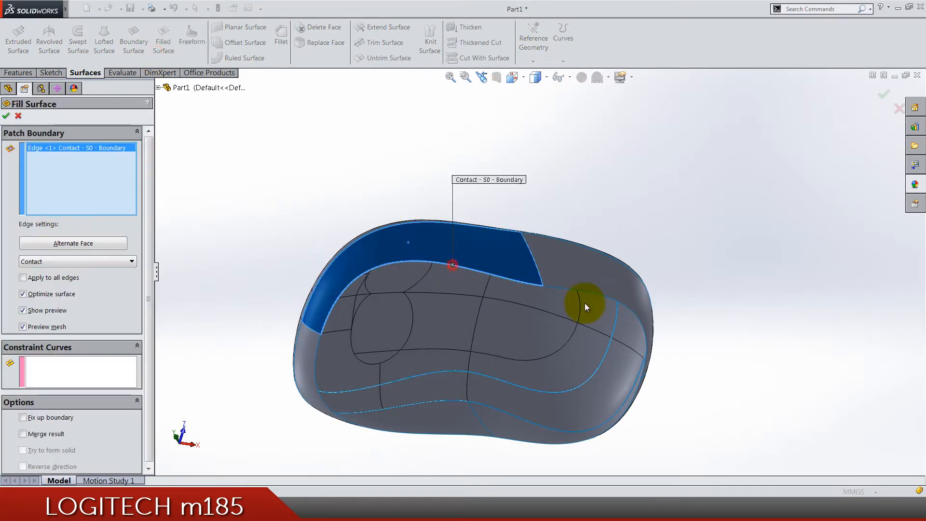
{"action": "left_click", "coordinate": [593, 292]}
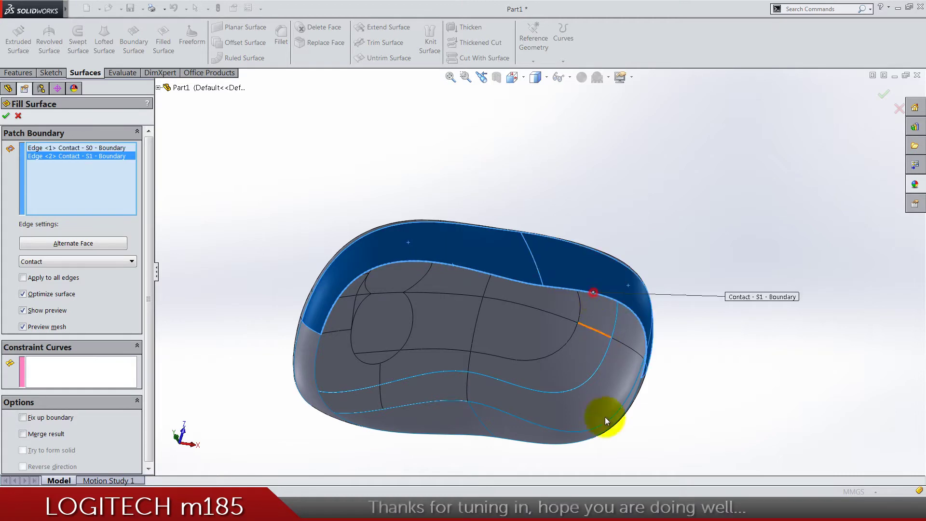
{"action": "left_click", "coordinate": [513, 444]}
{"action": "left_click", "coordinate": [491, 443]}
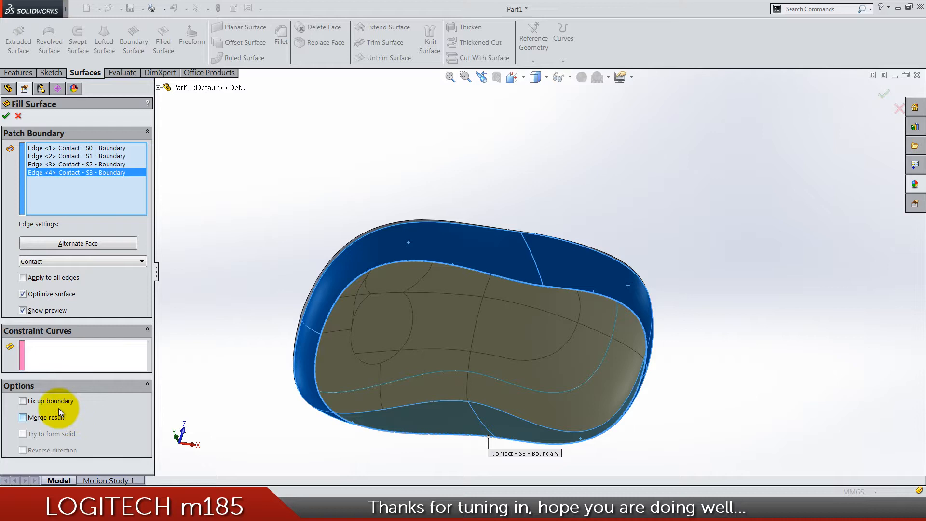
{"action": "left_click", "coordinate": [45, 401]}
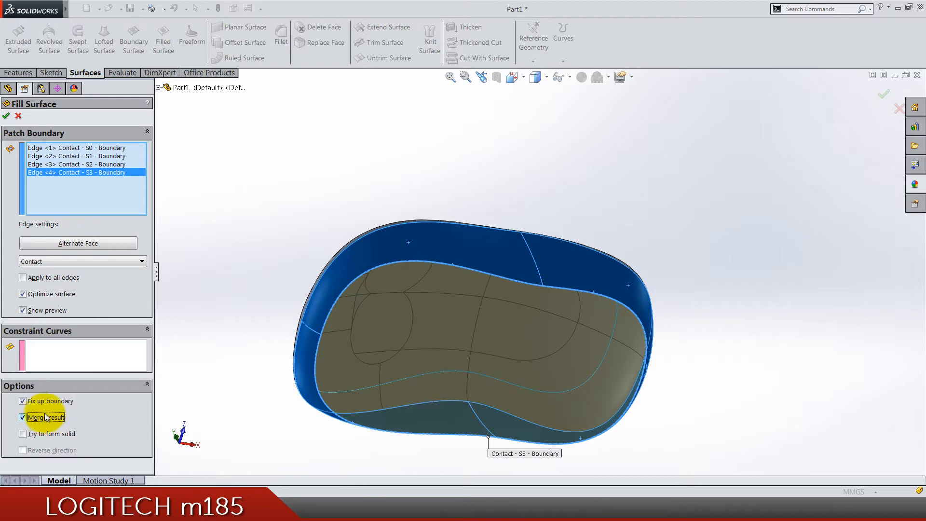
{"action": "mouse_move", "coordinate": [360, 170]}
{"action": "middle_mouse_down"}
{"action": "mouse_move", "coordinate": [418, 213]}
{"action": "mouse_move", "coordinate": [412, 224]}
{"action": "middle_mouse_up"}
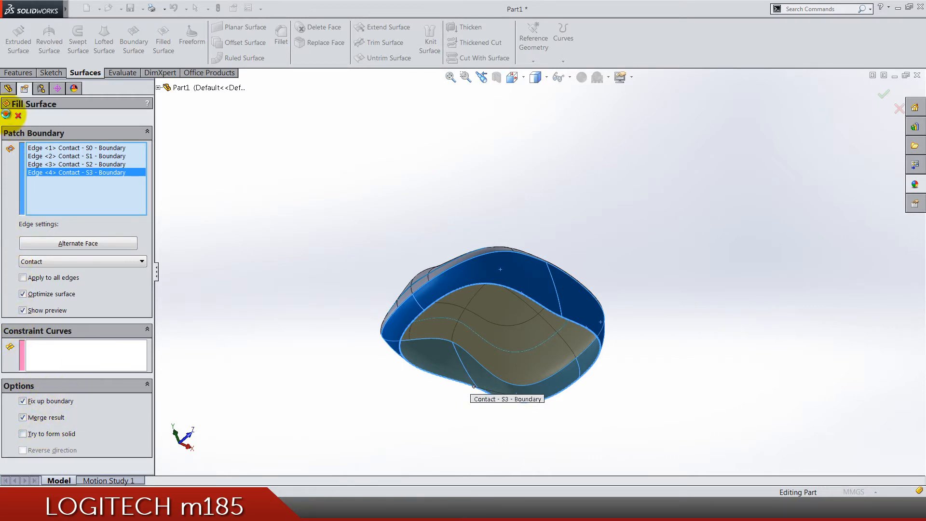
- Confirm the bottom fill patch, inspect the closed shell and bring up the Top Plane options
{"action": "left_click", "coordinate": [6, 115]}
{"action": "middle_click_drag", "start_coordinate": [514, 206], "coordinate": [465, 331]}
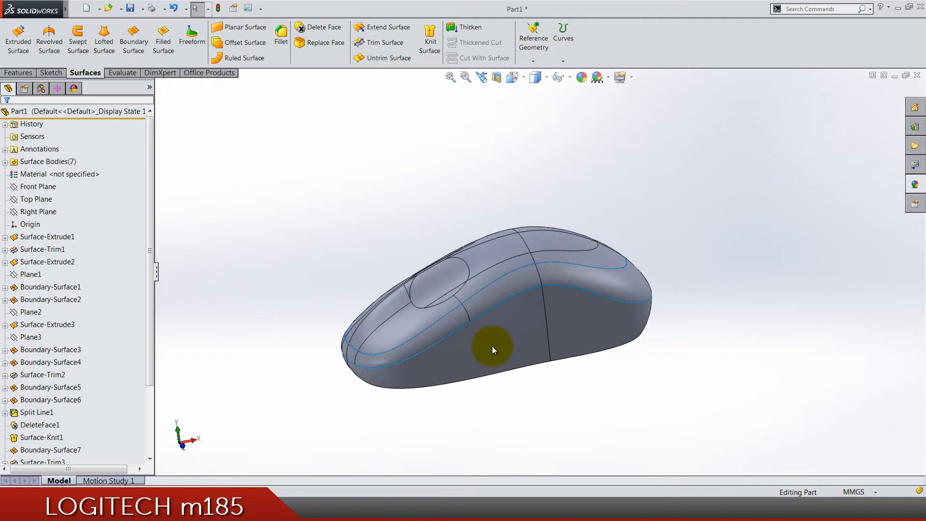
{"action": "scroll", "coordinate": [492, 345], "scroll_direction": "down", "scroll_amount": 5}
{"action": "left_click", "coordinate": [613, 302]}
{"action": "left_click", "coordinate": [613, 386]}
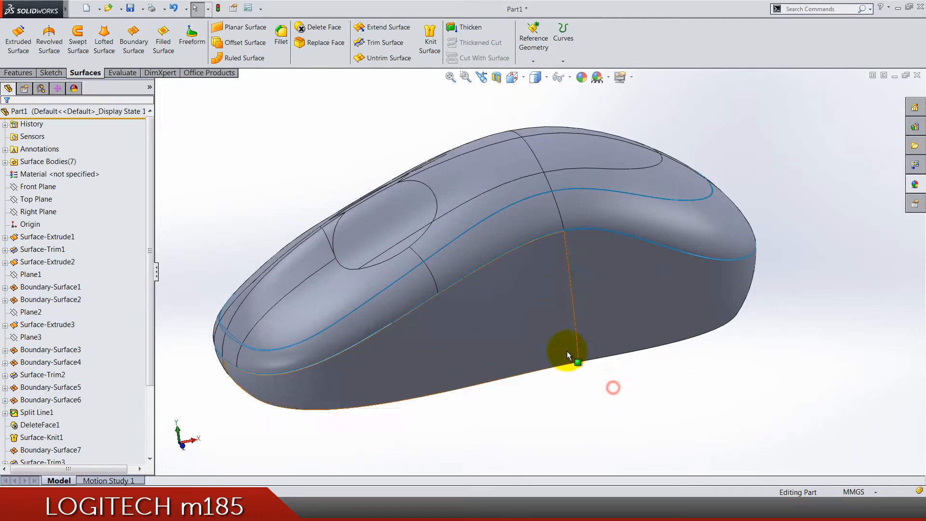
{"action": "scroll", "coordinate": [566, 351], "scroll_direction": "up", "scroll_amount": 4}
{"action": "mouse_move", "coordinate": [587, 261]}
{"action": "middle_mouse_down"}
{"action": "mouse_move", "coordinate": [596, 230]}
{"action": "mouse_move", "coordinate": [593, 359]}
{"action": "middle_mouse_up"}
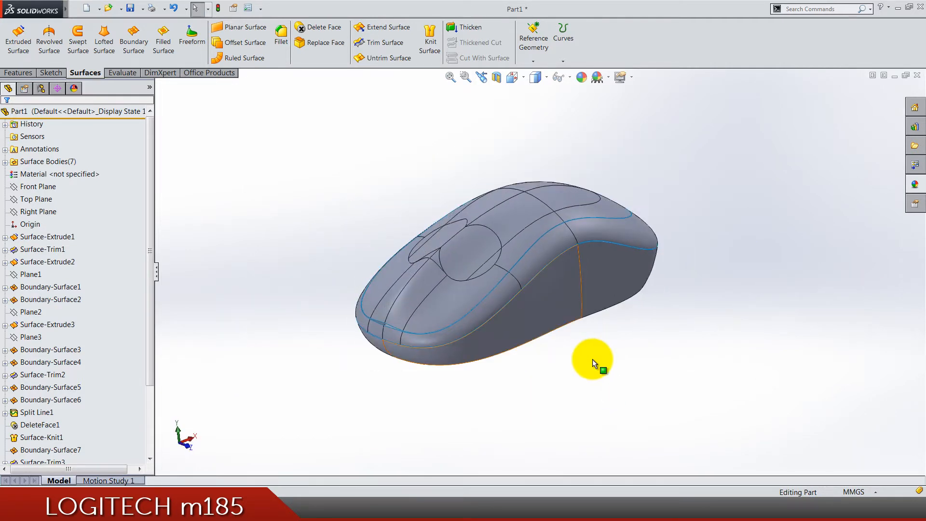
{"action": "scroll", "coordinate": [593, 359], "scroll_direction": "up", "scroll_amount": 3}
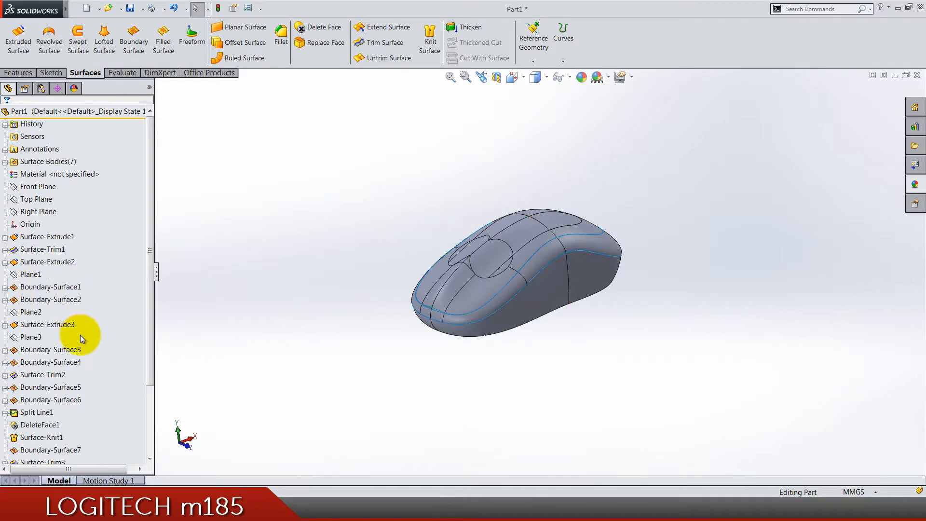
{"action": "right_click", "coordinate": [32, 199]}
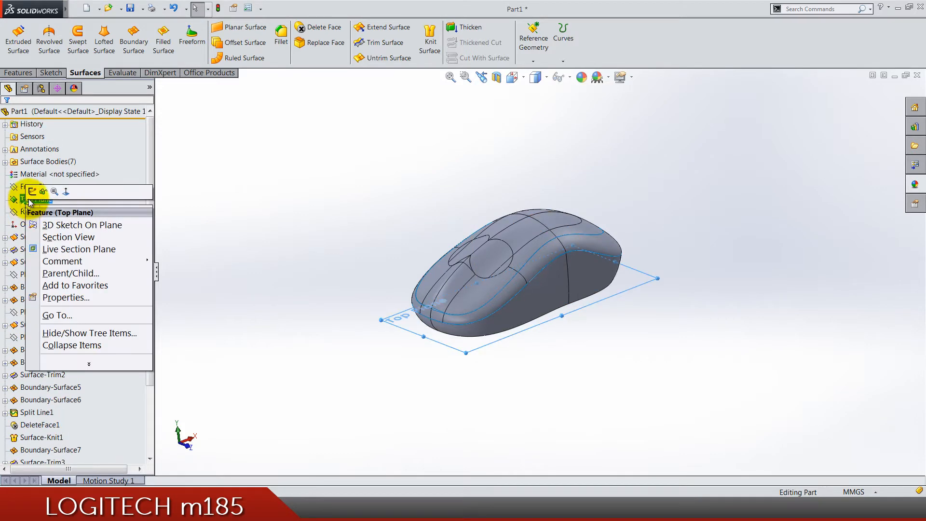
- Sketch a straight slot near the front of the mouse on the Top Plane
{"action": "left_click", "coordinate": [32, 191]}
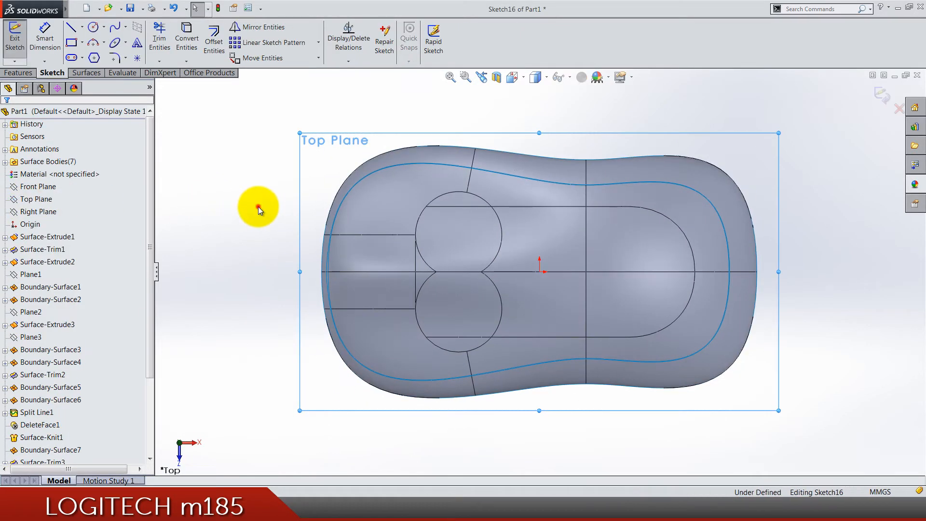
{"action": "scroll", "coordinate": [258, 205], "scroll_direction": "down", "scroll_amount": 2}
{"action": "scroll", "coordinate": [278, 298], "scroll_direction": "down", "scroll_amount": 2}
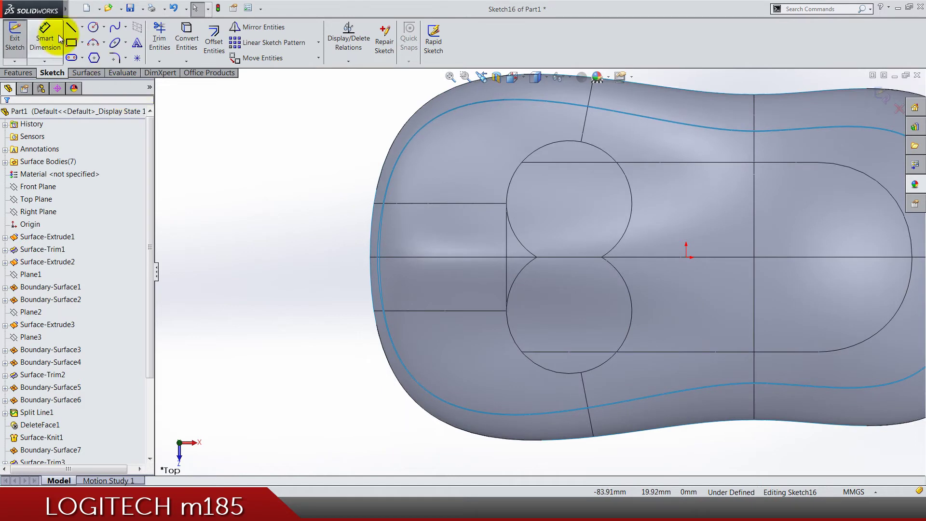
{"action": "left_click", "coordinate": [73, 58]}
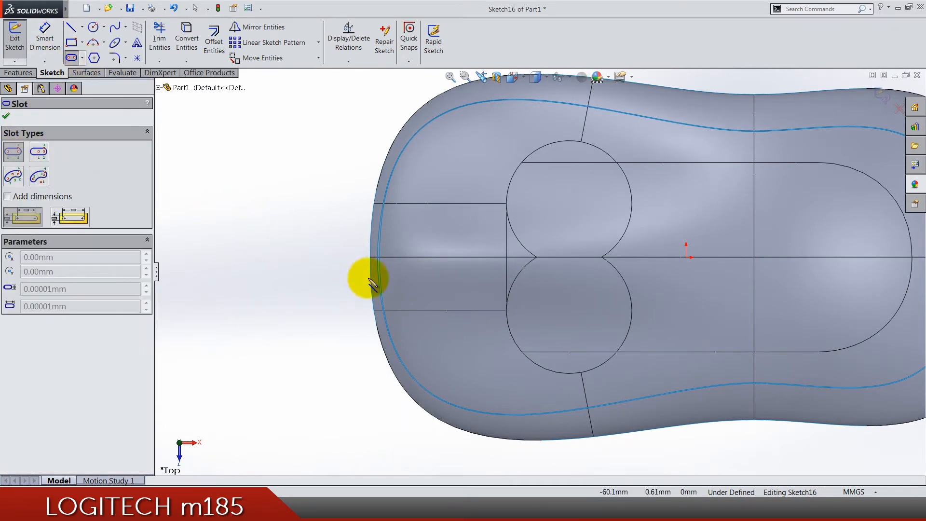
{"action": "left_click", "coordinate": [413, 257]}
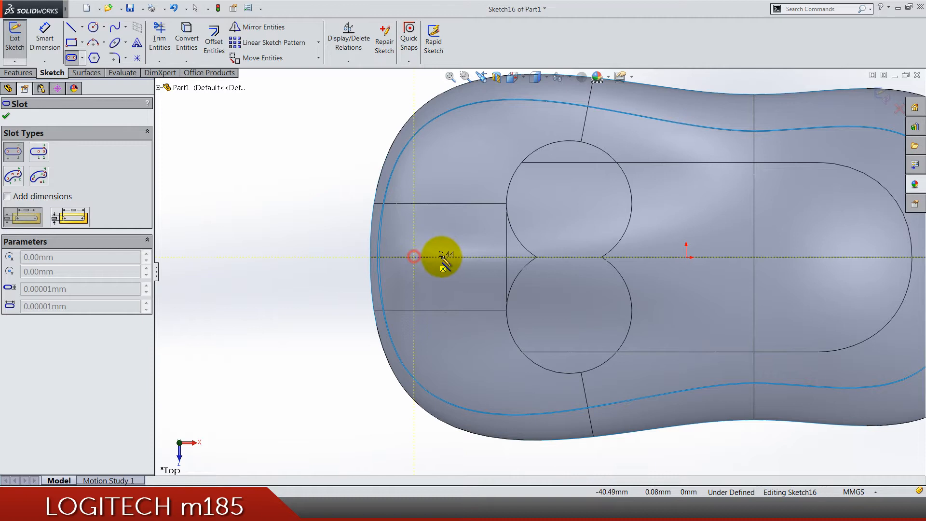
{"action": "left_click", "coordinate": [466, 257]}
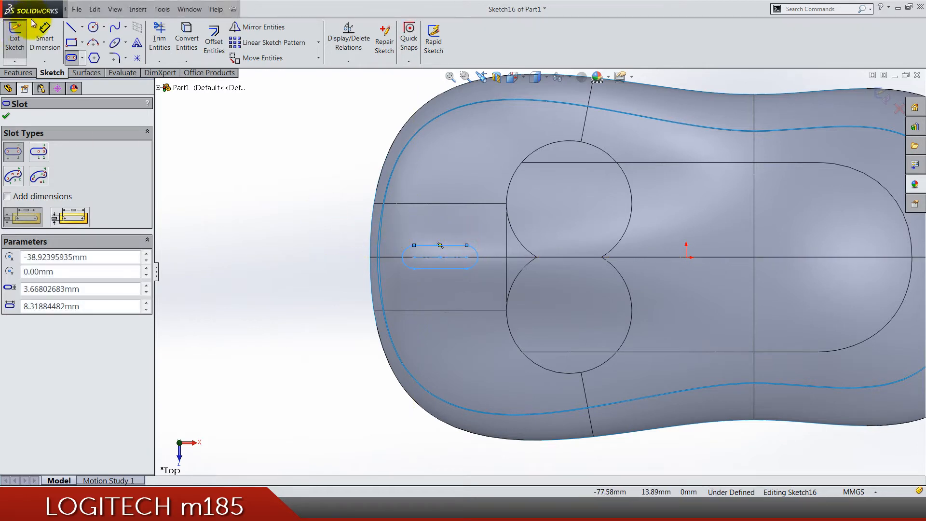
{"action": "left_click", "coordinate": [46, 37]}
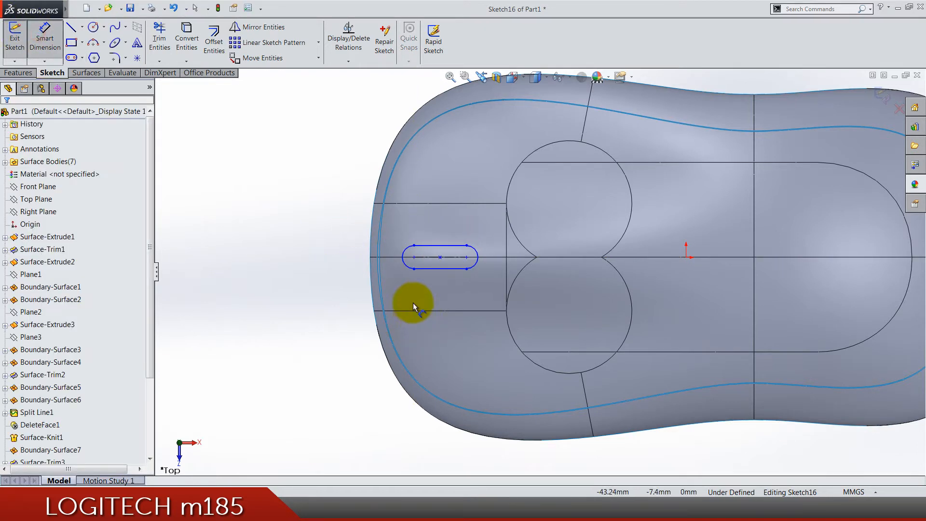
{"action": "scroll", "coordinate": [413, 303], "scroll_direction": "down", "scroll_amount": 3}
- Dimension the slot 10.5 long with R3.75 ends
{"action": "left_click", "coordinate": [481, 251]}
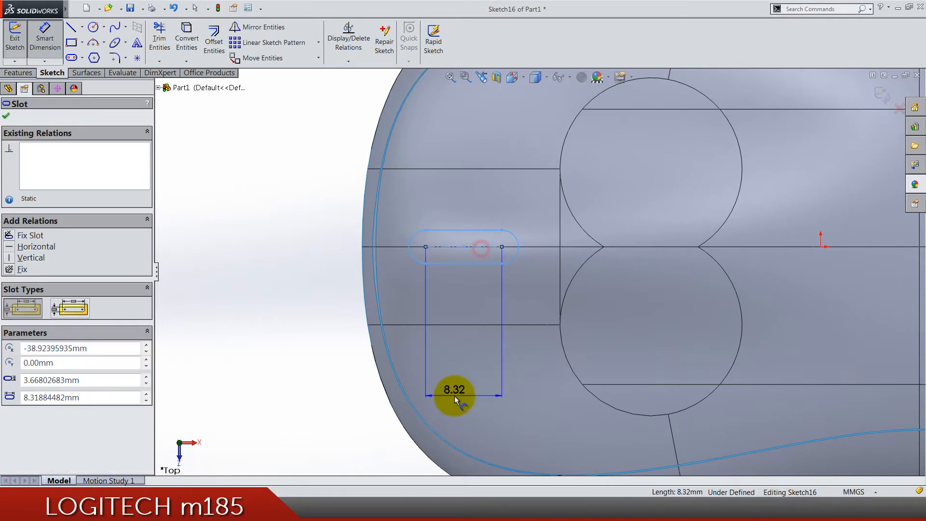
{"action": "left_click", "coordinate": [454, 395]}
{"action": "type", "text": "10.5"}
{"action": "key", "text": "Return"}
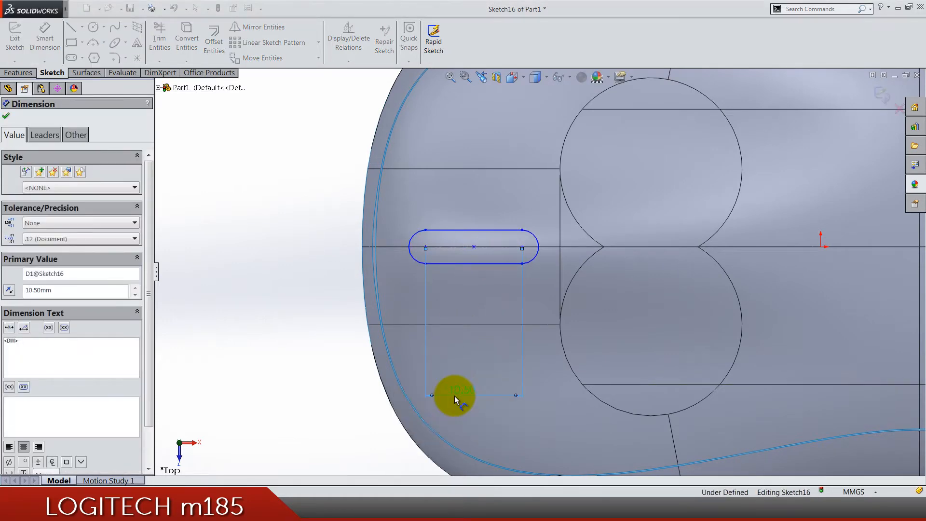
{"action": "left_click", "coordinate": [532, 262]}
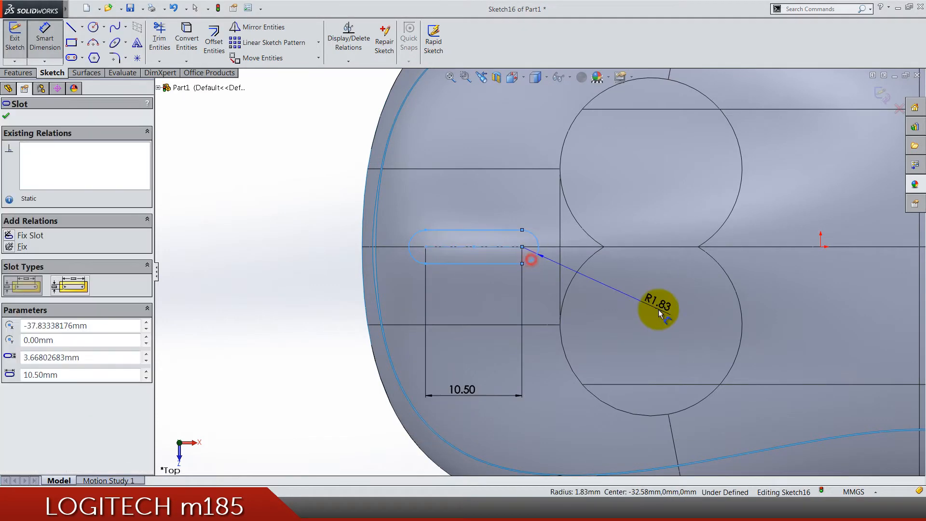
{"action": "left_click", "coordinate": [660, 311]}
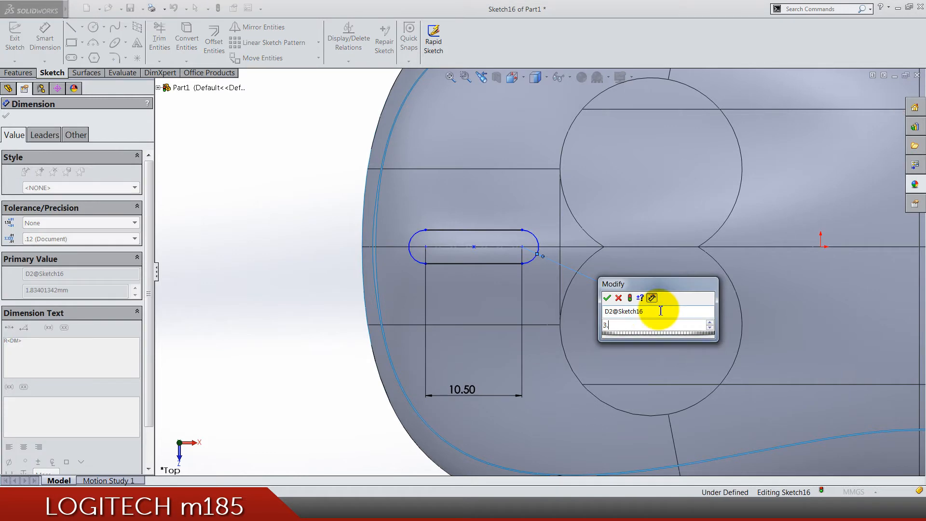
{"action": "type", "text": "3.75"}
{"action": "key", "text": "Return"}
{"action": "left_click", "coordinate": [663, 290]}
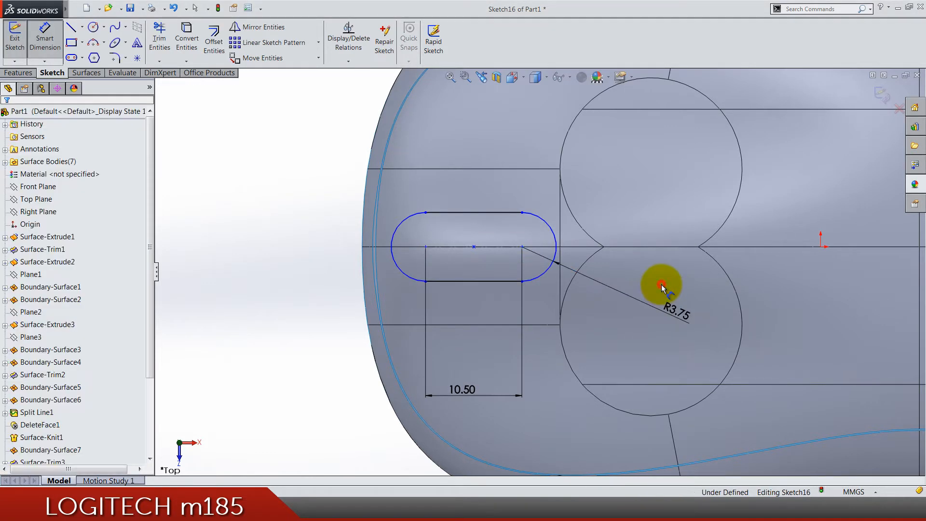
{"action": "scroll", "coordinate": [608, 278], "scroll_direction": "down", "scroll_amount": 1}
{"action": "scroll", "coordinate": [419, 236], "scroll_direction": "down", "scroll_amount": 3}
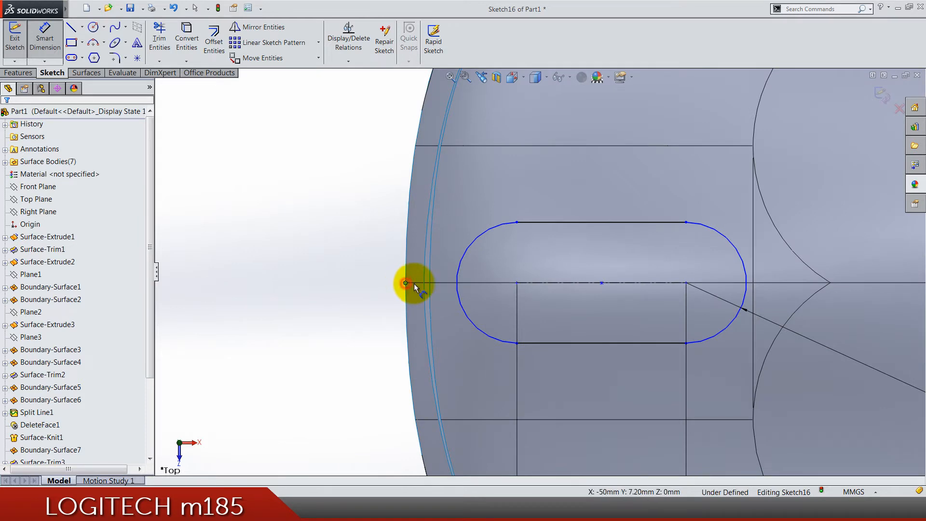
- Dimension the slot 10.25 from the mouse's front edge and switch to isometric view
{"action": "left_click", "coordinate": [519, 286]}
{"action": "scroll", "coordinate": [507, 326], "scroll_direction": "up", "scroll_amount": 3}
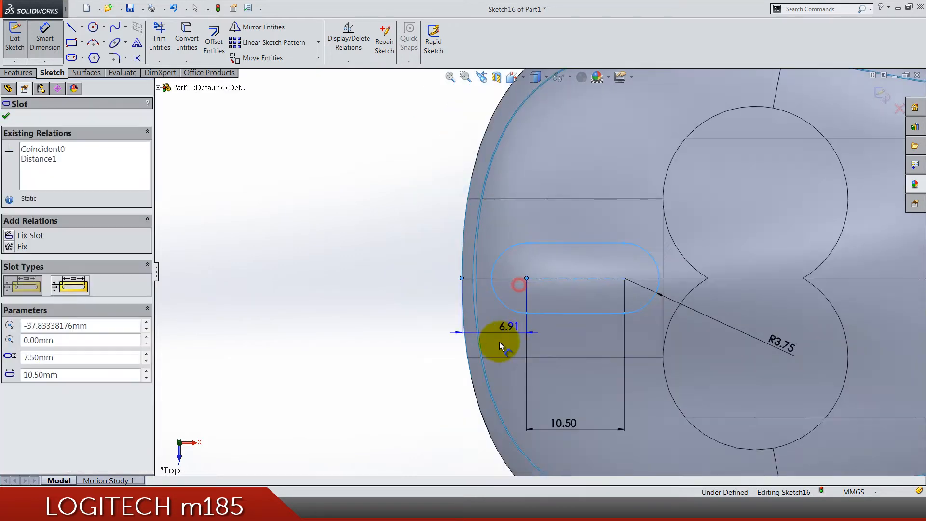
{"action": "left_click", "coordinate": [427, 347]}
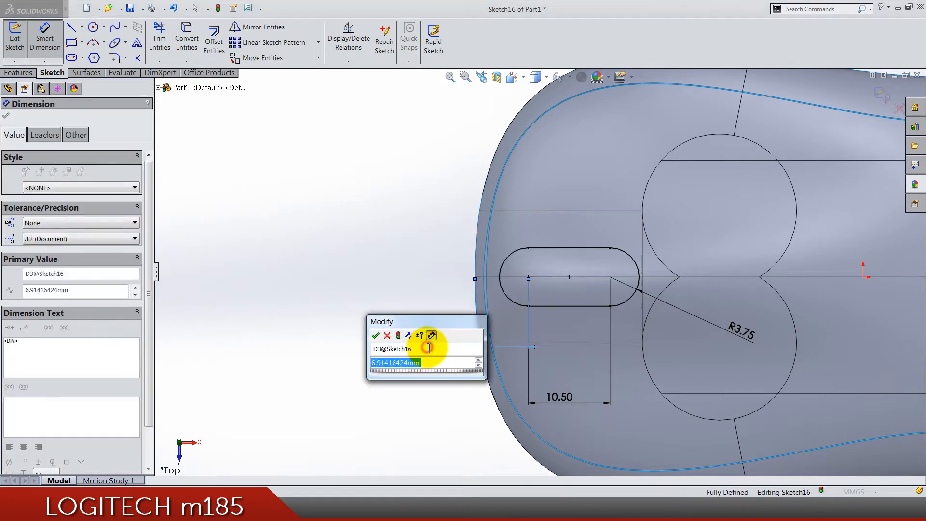
{"action": "key", "text": "Return"}
{"action": "type", "text": "10.25"}
{"action": "key", "text": "Return"}
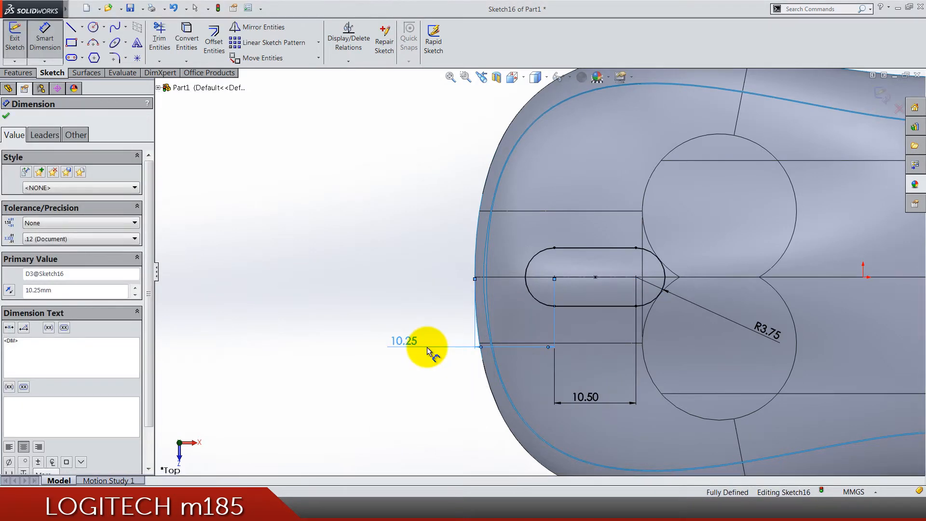
{"action": "scroll", "coordinate": [427, 319], "scroll_direction": "up", "scroll_amount": 4}
{"action": "left_click_drag", "start_coordinate": [474, 303], "coordinate": [477, 317]}
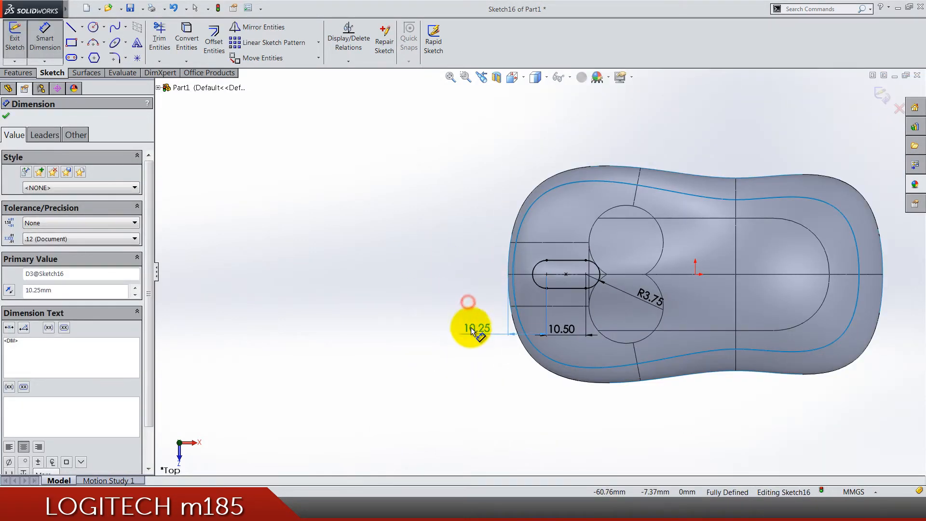
{"action": "left_click", "coordinate": [463, 344]}
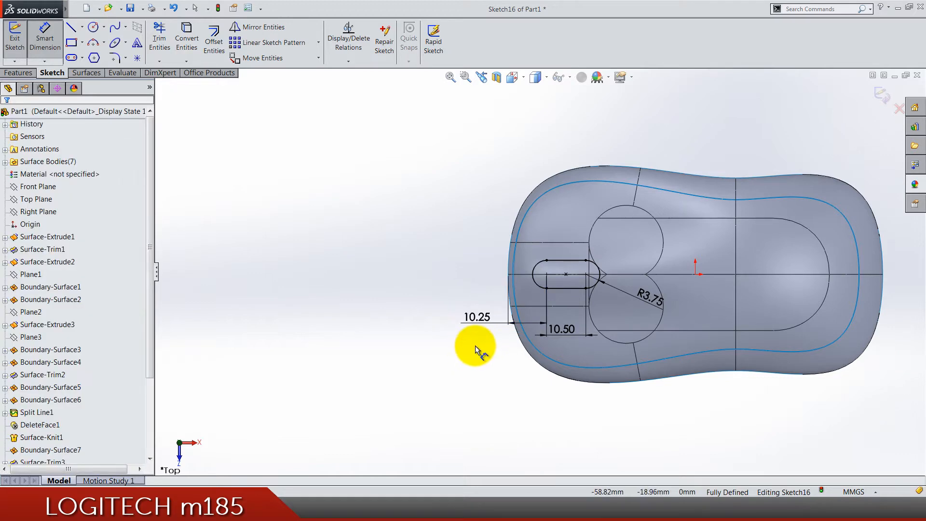
{"action": "left_click", "coordinate": [882, 94]}
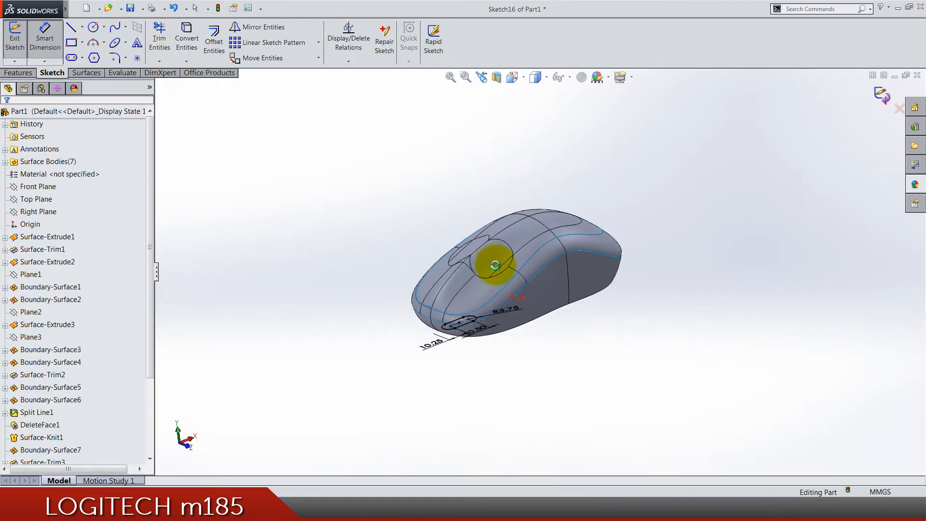
- Trim the slot region out of the top surface using the slot sketch
{"action": "left_click", "coordinate": [86, 72]}
{"action": "scroll", "coordinate": [480, 291], "scroll_direction": "down", "scroll_amount": 5}
{"action": "left_click", "coordinate": [385, 42]}
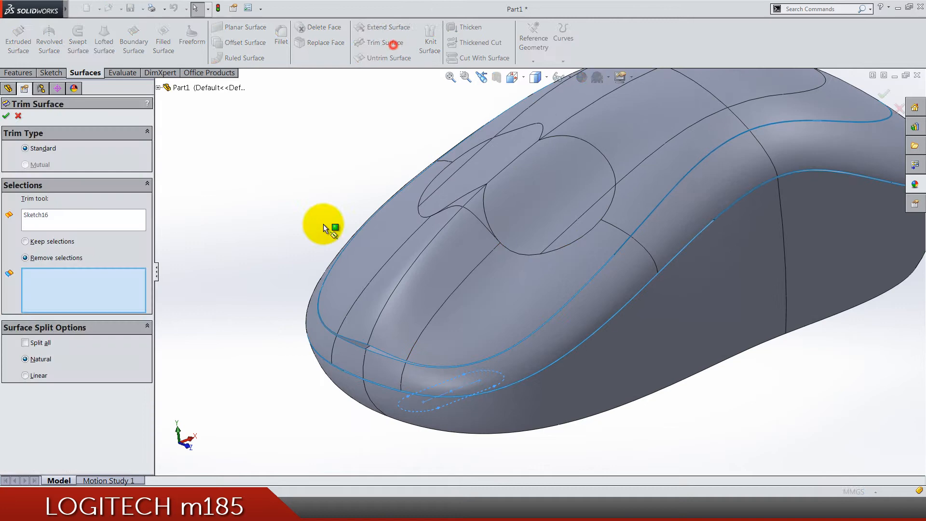
{"action": "left_click", "coordinate": [425, 270]}
{"action": "scroll", "coordinate": [446, 228], "scroll_direction": "down", "scroll_amount": 5}
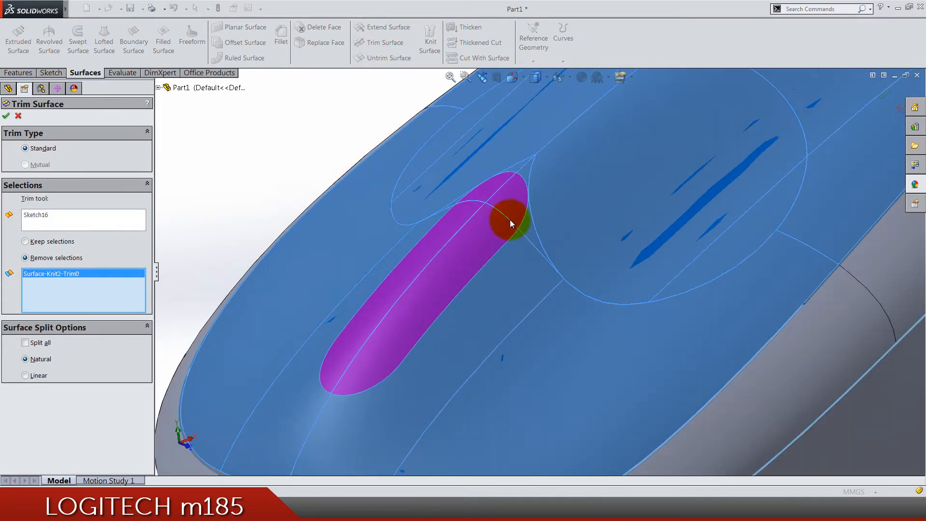
{"action": "scroll", "coordinate": [467, 236], "scroll_direction": "up", "scroll_amount": 5}
{"action": "middle_click_drag", "start_coordinate": [420, 272], "coordinate": [343, 271]}
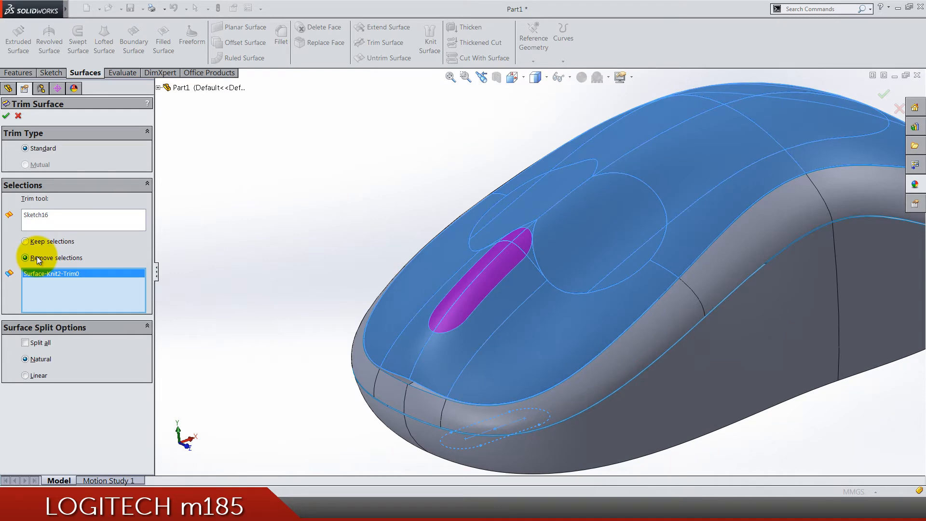
{"action": "left_click", "coordinate": [6, 116]}
- Orbit the model to inspect the new scroll-wheel opening and underside
{"action": "left_click", "coordinate": [294, 198]}
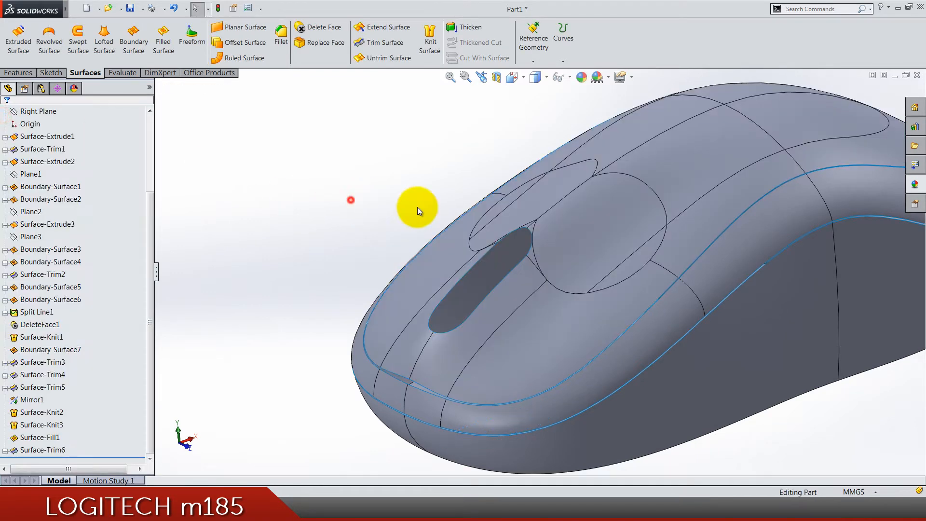
{"action": "scroll", "coordinate": [417, 207], "scroll_direction": "up", "scroll_amount": 4}
{"action": "mouse_move", "coordinate": [611, 311]}
{"action": "middle_mouse_down"}
{"action": "mouse_move", "coordinate": [619, 384]}
{"action": "mouse_move", "coordinate": [399, 213]}
{"action": "middle_mouse_up"}
{"action": "left_click", "coordinate": [371, 192]}
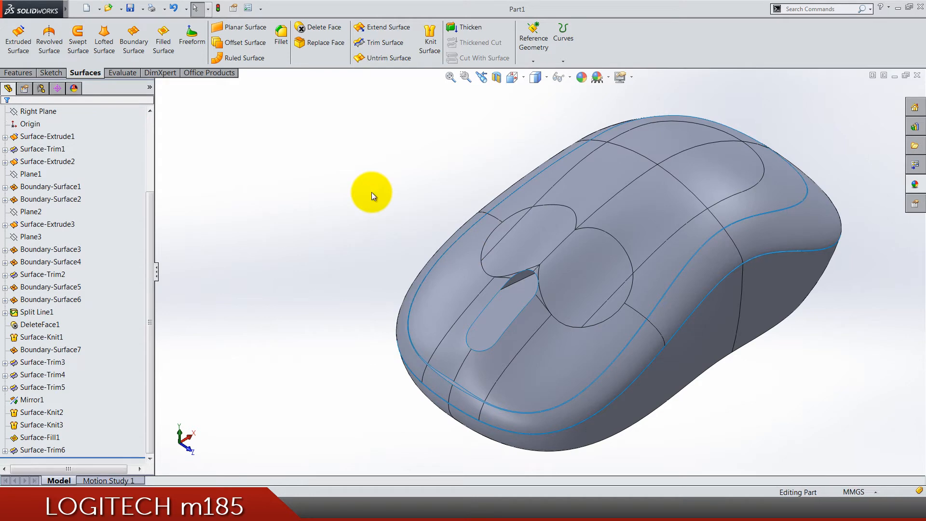
{"action": "scroll", "coordinate": [671, 319], "scroll_direction": "down", "scroll_amount": 3}
{"action": "mouse_move", "coordinate": [670, 319]}
{"action": "middle_mouse_down"}
{"action": "mouse_move", "coordinate": [614, 135]}
{"action": "mouse_move", "coordinate": [668, 325]}
{"action": "mouse_move", "coordinate": [709, 424]}
{"action": "mouse_move", "coordinate": [740, 208]}
{"action": "mouse_move", "coordinate": [778, 212]}
{"action": "mouse_move", "coordinate": [641, 280]}
{"action": "mouse_move", "coordinate": [650, 397]}
{"action": "mouse_move", "coordinate": [645, 227]}
{"action": "mouse_move", "coordinate": [702, 256]}
{"action": "mouse_move", "coordinate": [702, 265]}
{"action": "mouse_move", "coordinate": [649, 258]}
{"action": "mouse_move", "coordinate": [655, 270]}
{"action": "middle_mouse_up"}
{"action": "scroll", "coordinate": [607, 254], "scroll_direction": "down", "scroll_amount": 3}
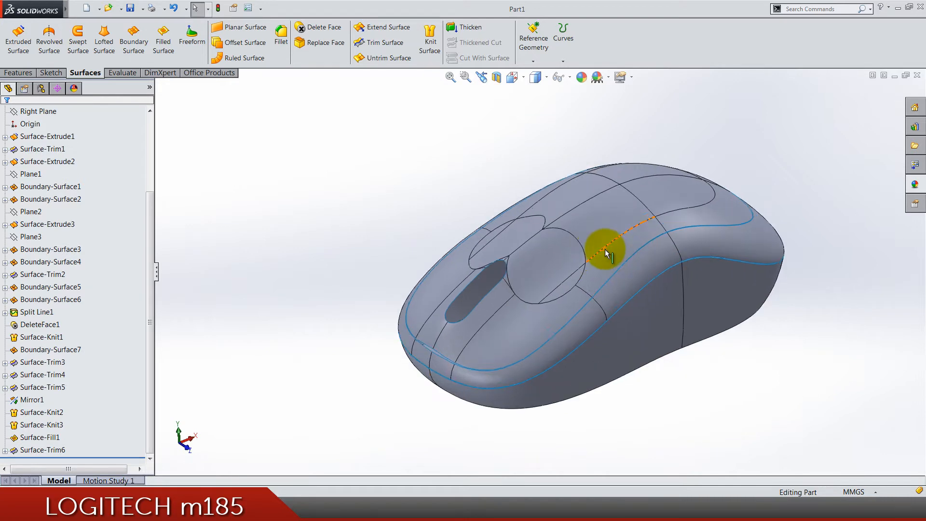
{"action": "scroll", "coordinate": [608, 253], "scroll_direction": "down", "scroll_amount": 3}
{"action": "scroll", "coordinate": [607, 253], "scroll_direction": "down", "scroll_amount": 2}
{"action": "scroll", "coordinate": [607, 253], "scroll_direction": "up", "scroll_amount": 1}
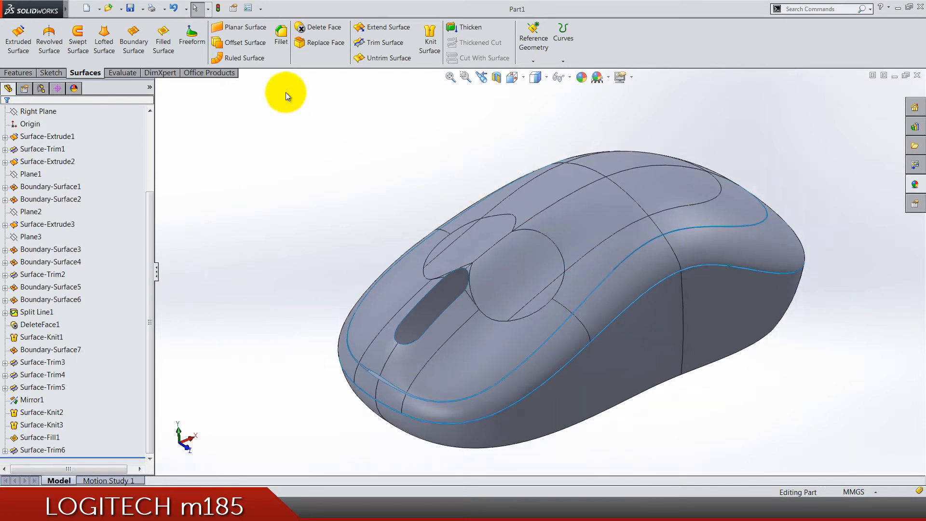
- Thicken the trimmed top surface into a 0.5 mm solid
{"action": "left_click", "coordinate": [454, 28]}
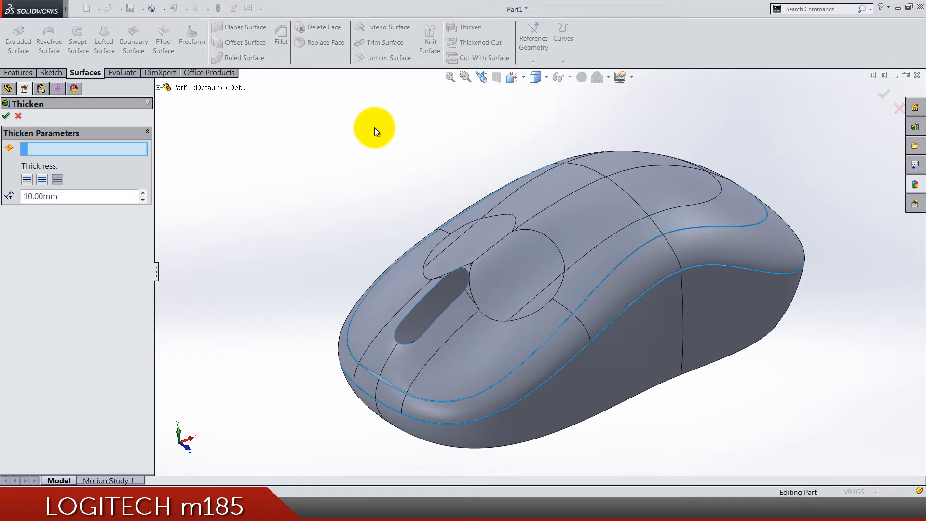
{"action": "left_click", "coordinate": [531, 202]}
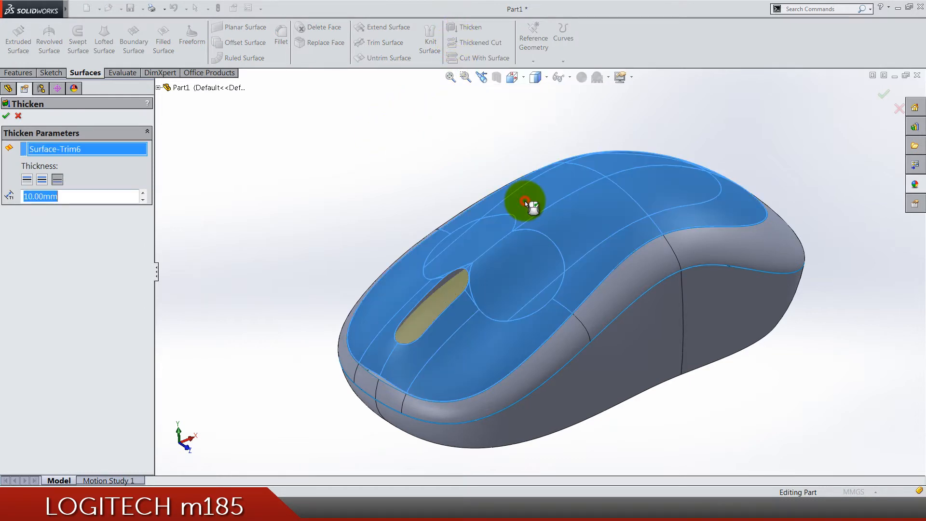
{"action": "left_click", "coordinate": [80, 196]}
{"action": "type", "text": "0.5"}
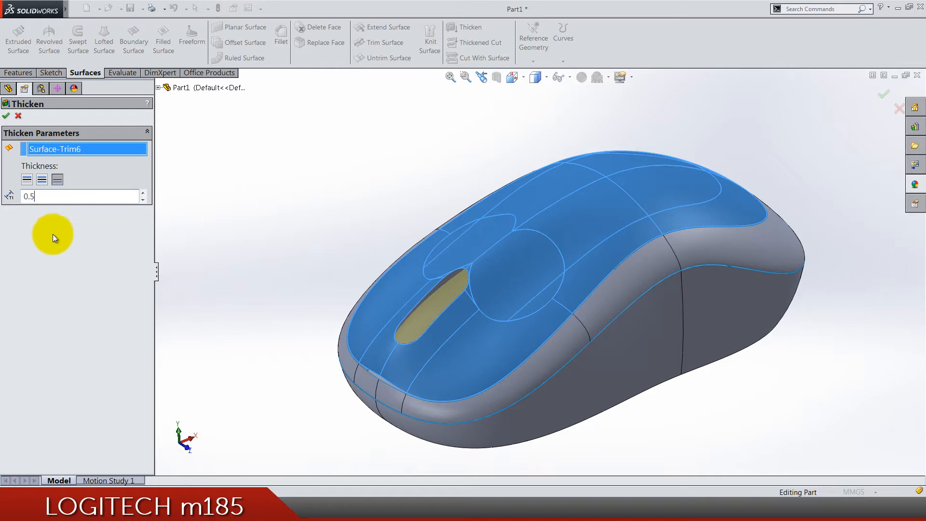
{"action": "left_click", "coordinate": [53, 234]}
{"action": "scroll", "coordinate": [437, 307], "scroll_direction": "down", "scroll_amount": 4}
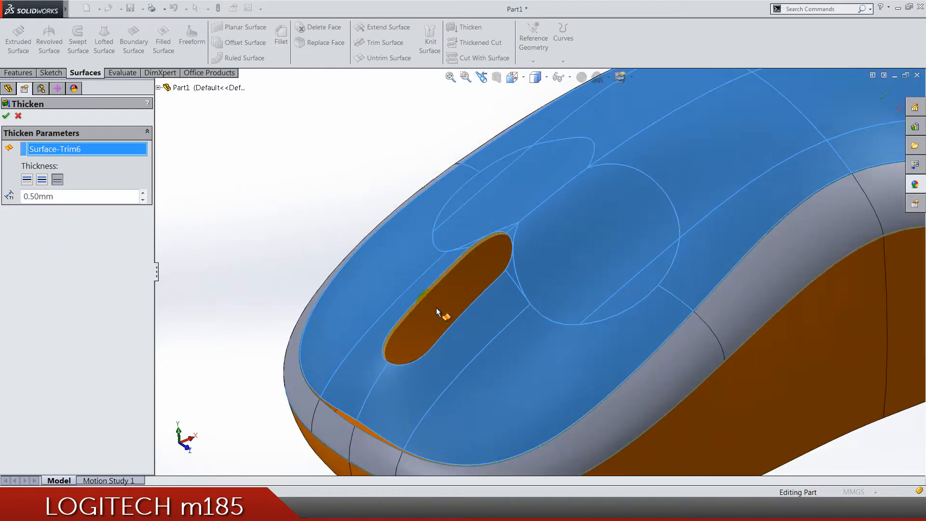
{"action": "scroll", "coordinate": [437, 308], "scroll_direction": "down", "scroll_amount": 2}
{"action": "scroll", "coordinate": [437, 307], "scroll_direction": "up", "scroll_amount": 8}
{"action": "mouse_move", "coordinate": [428, 211]}
{"action": "middle_mouse_down"}
{"action": "mouse_move", "coordinate": [469, 151]}
{"action": "mouse_move", "coordinate": [423, 257]}
{"action": "middle_mouse_up"}
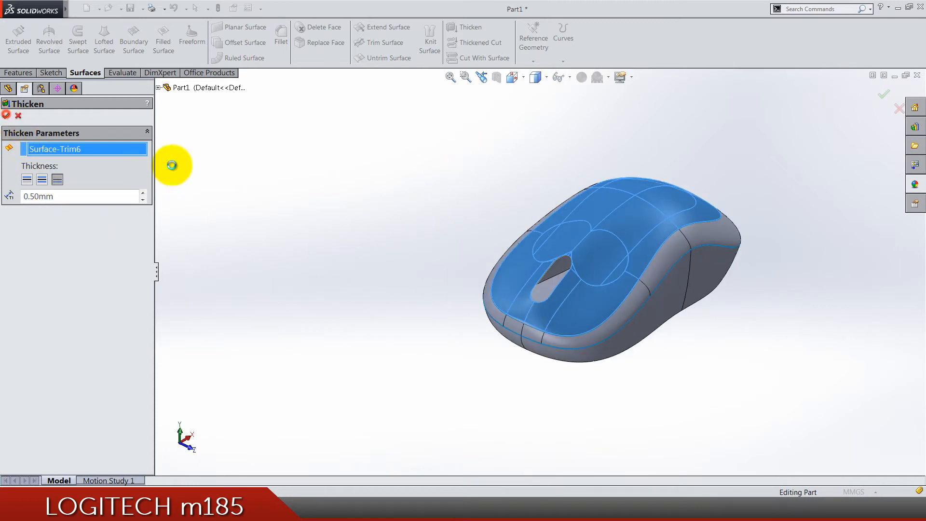
{"action": "key", "text": "Return"}
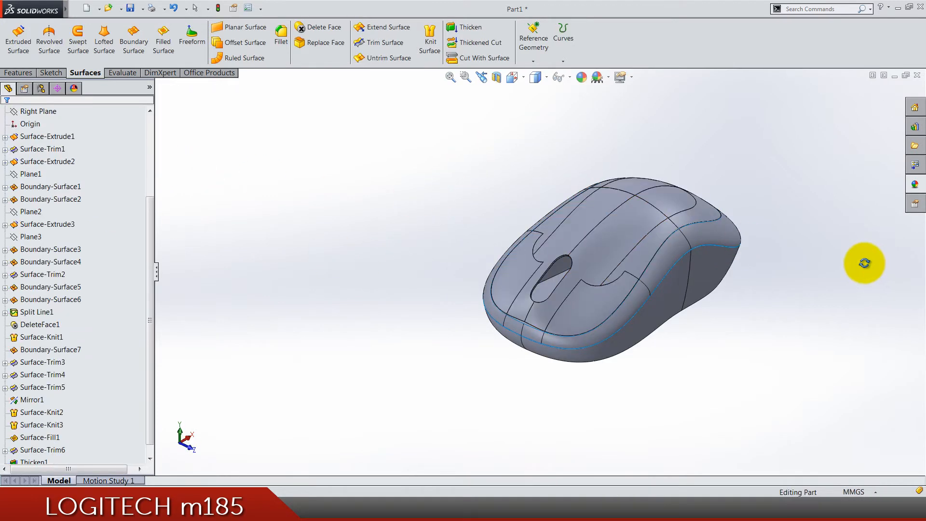
{"action": "scroll", "coordinate": [761, 242], "scroll_direction": "down", "scroll_amount": 3}
- Thicken the side band surface into a separate, unmerged 1 mm solid
{"action": "left_click", "coordinate": [470, 26]}
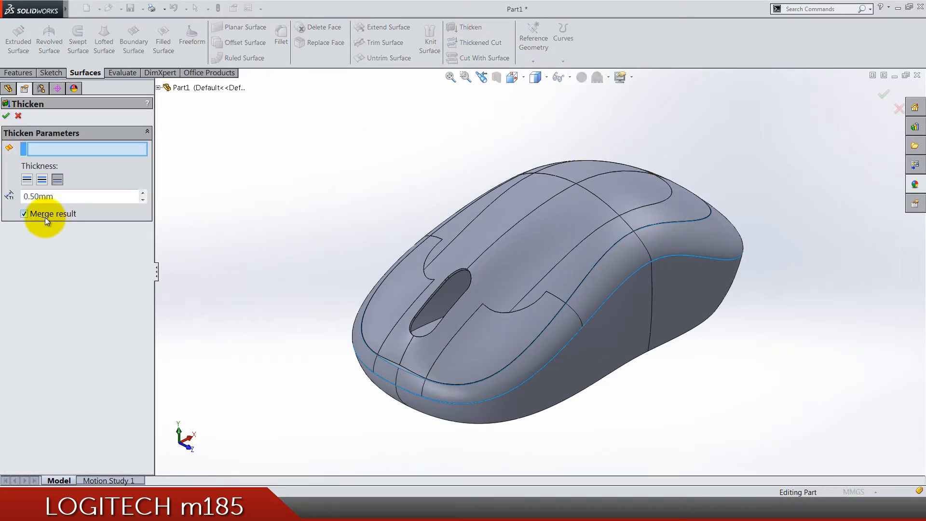
{"action": "left_click", "coordinate": [25, 213]}
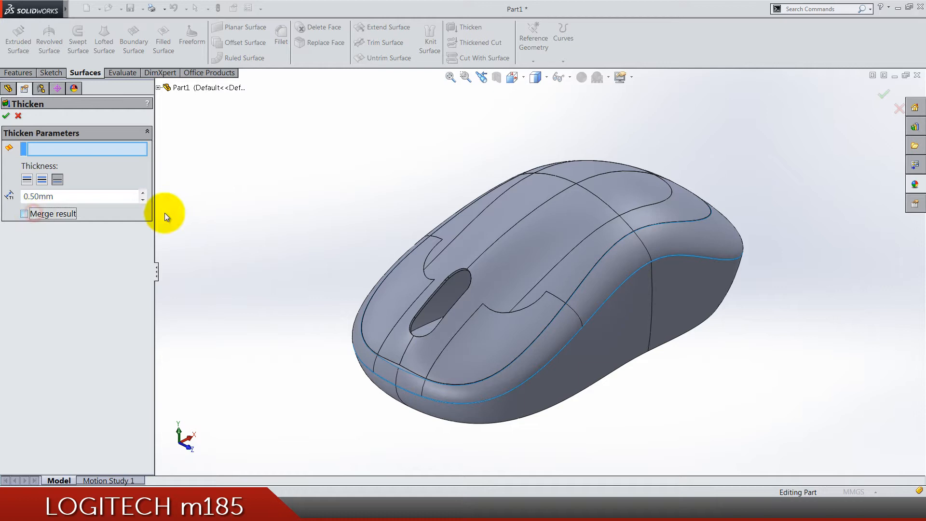
{"action": "left_click", "coordinate": [624, 269]}
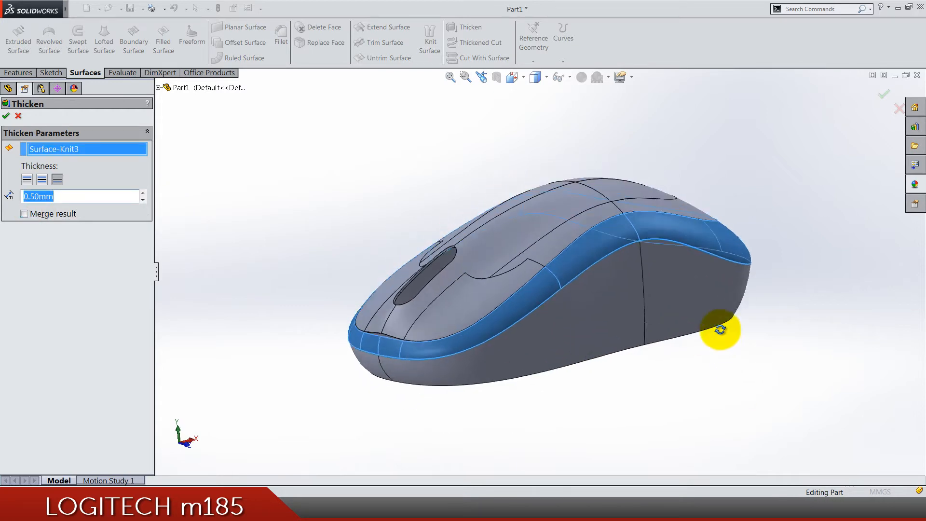
{"action": "middle_click_drag", "start_coordinate": [737, 381], "coordinate": [722, 371]}
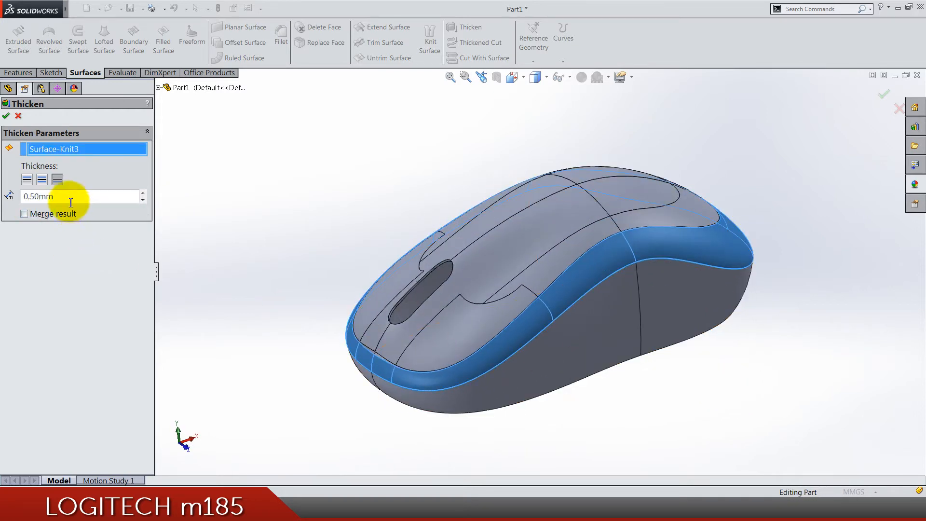
{"action": "double_click", "coordinate": [44, 196]}
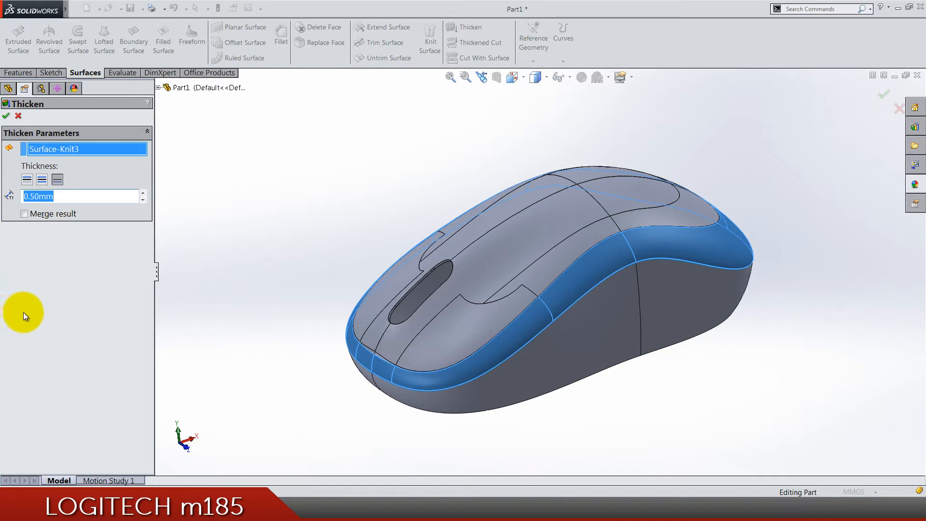
{"action": "type", "text": "1"}
{"action": "key", "text": "Return"}
{"action": "mouse_move", "coordinate": [507, 181]}
{"action": "middle_mouse_down"}
{"action": "mouse_move", "coordinate": [527, 326]}
{"action": "mouse_move", "coordinate": [497, 155]}
{"action": "mouse_move", "coordinate": [408, 161]}
{"action": "middle_mouse_up"}
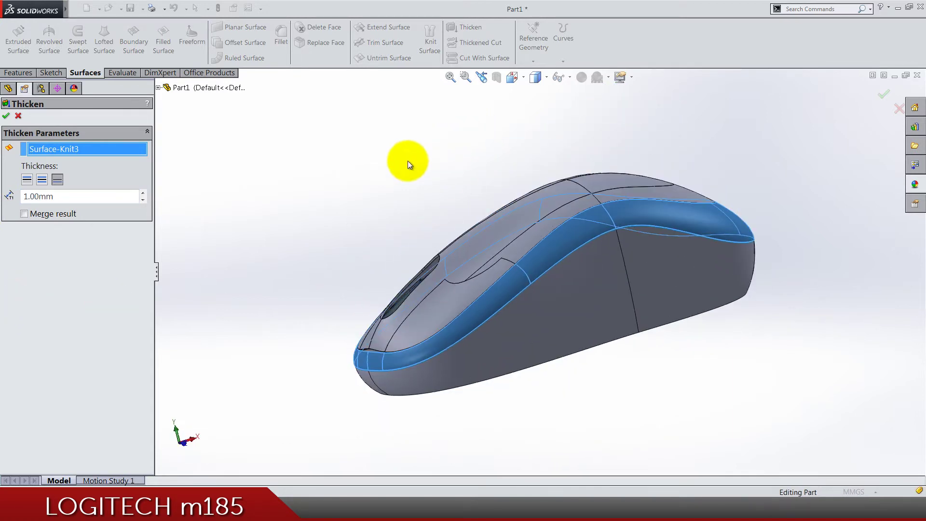
{"action": "left_click", "coordinate": [7, 116]}
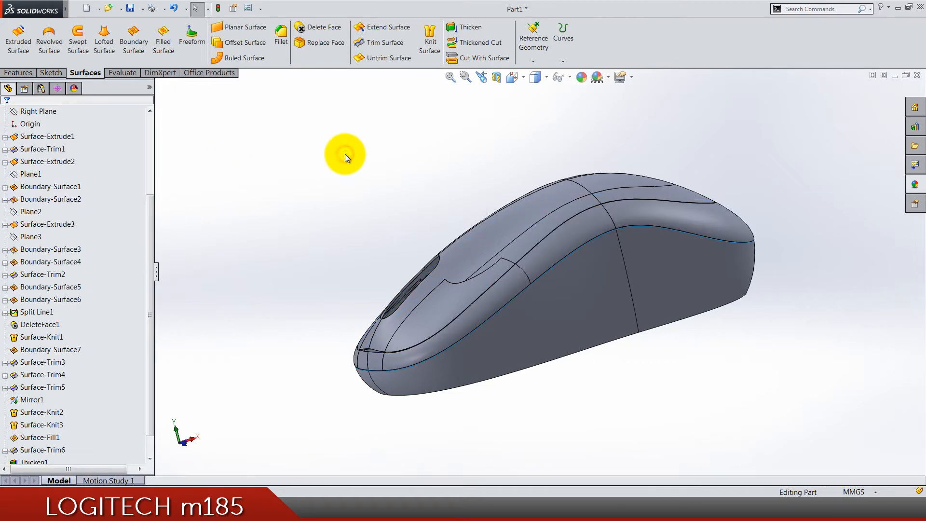
- Thicken the bottom fill surface into an unmerged 1 mm solid with flipped direction
{"action": "left_click", "coordinate": [470, 27]}
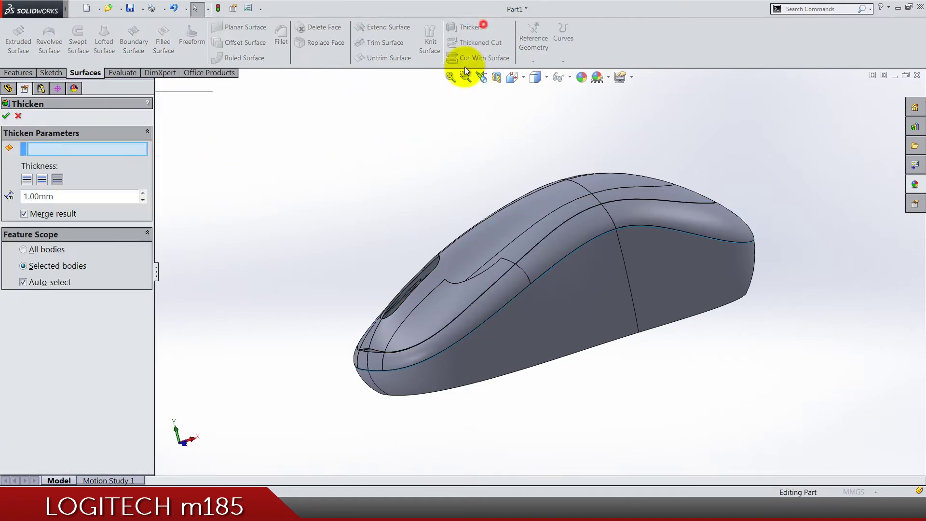
{"action": "left_click", "coordinate": [483, 356]}
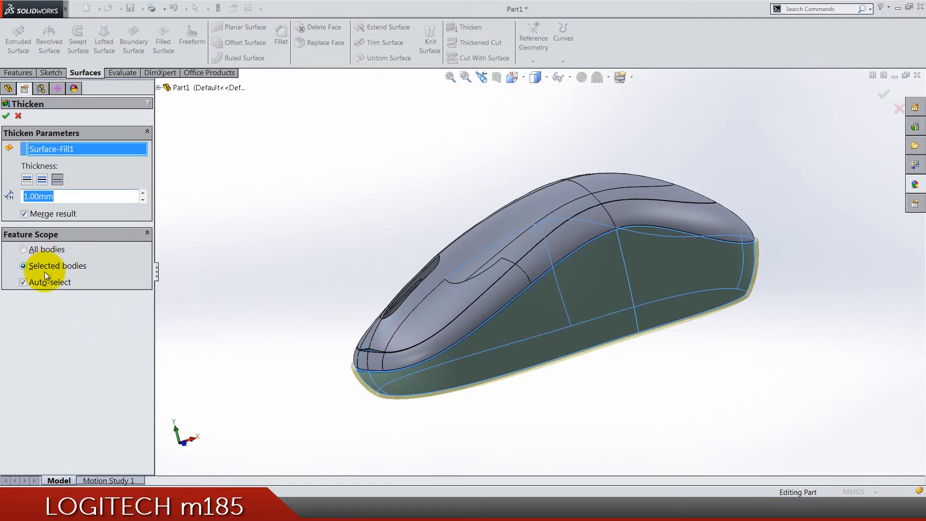
{"action": "left_click", "coordinate": [46, 213]}
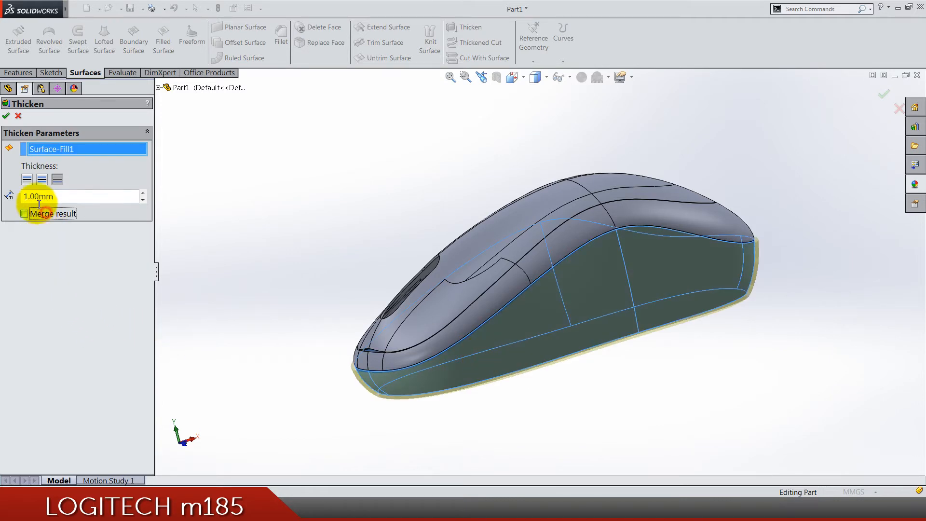
{"action": "left_click", "coordinate": [29, 181]}
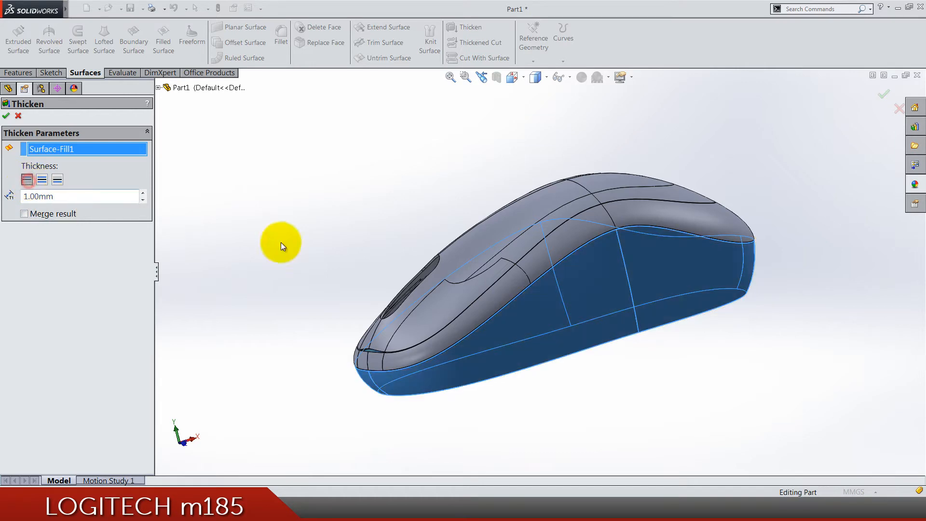
{"action": "mouse_move", "coordinate": [372, 219]}
{"action": "middle_mouse_down"}
{"action": "mouse_move", "coordinate": [398, 319]}
{"action": "mouse_move", "coordinate": [395, 261]}
{"action": "middle_mouse_up"}
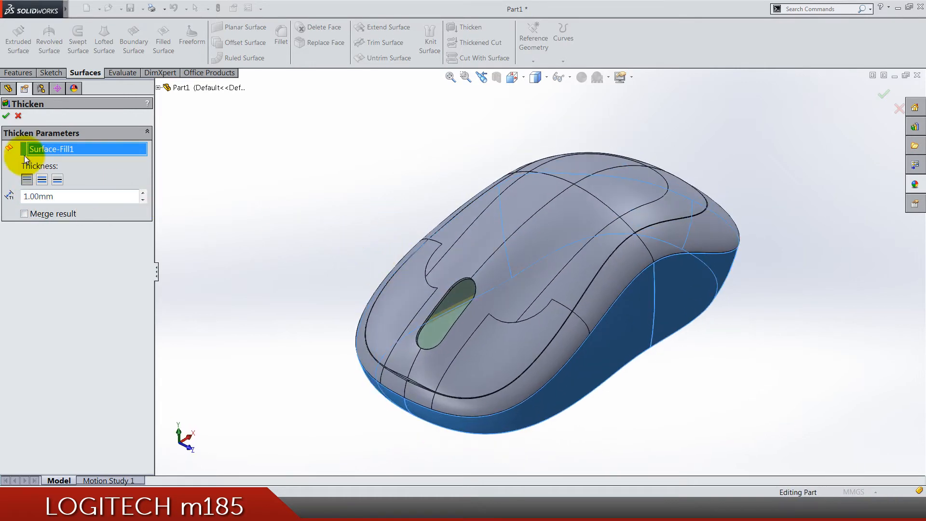
{"action": "left_click", "coordinate": [13, 115]}
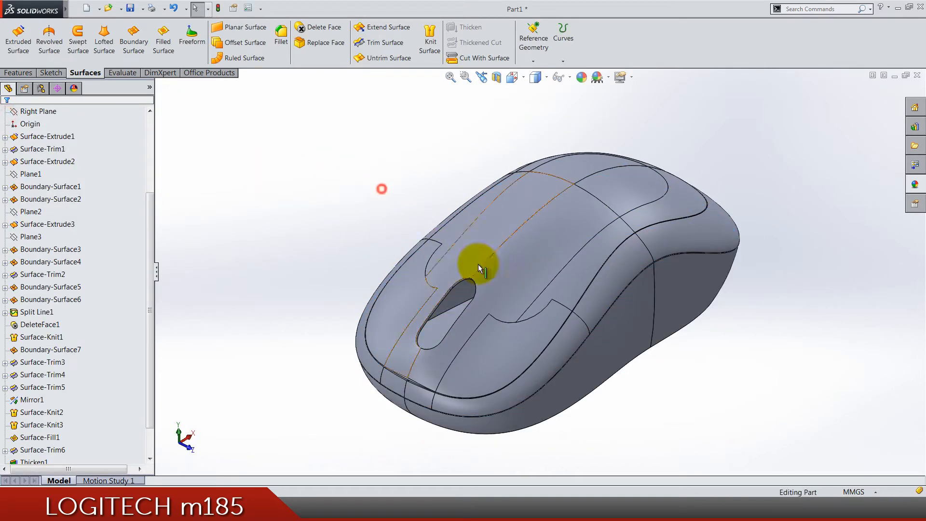
- Show the three-body mouse in isometric view
{"action": "mouse_move", "coordinate": [475, 265]}
{"action": "middle_mouse_down"}
{"action": "mouse_move", "coordinate": [499, 195]}
{"action": "mouse_move", "coordinate": [485, 274]}
{"action": "mouse_move", "coordinate": [522, 129]}
{"action": "middle_mouse_up"}
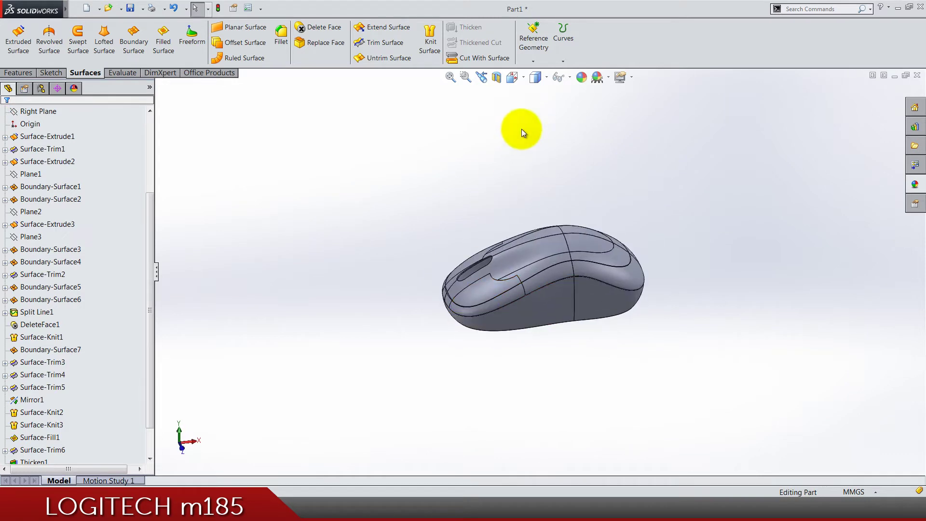
{"action": "left_click", "coordinate": [511, 81]}
{"action": "left_click", "coordinate": [579, 116]}
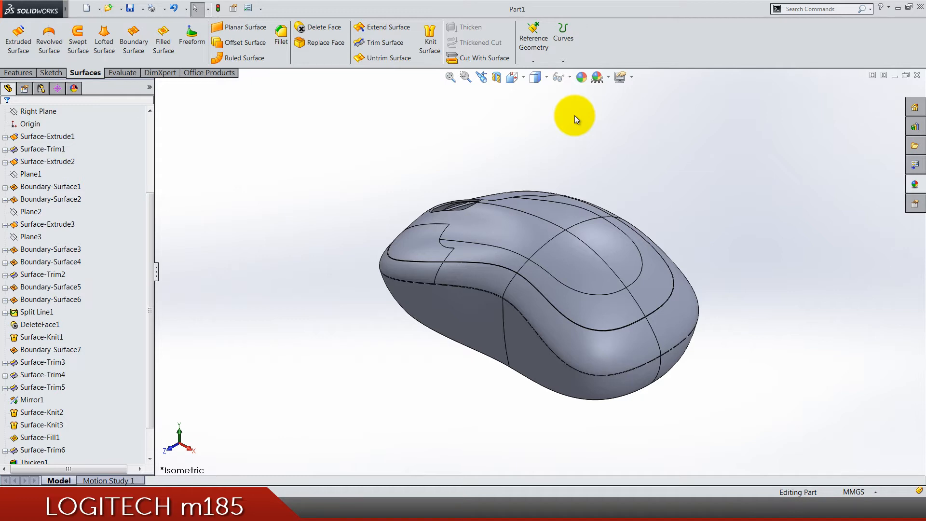
{"action": "scroll", "coordinate": [48, 217], "scroll_direction": "up", "scroll_amount": 3}
- Start a new sketch on the Top Plane viewed normal-to
{"action": "left_click", "coordinate": [47, 224]}
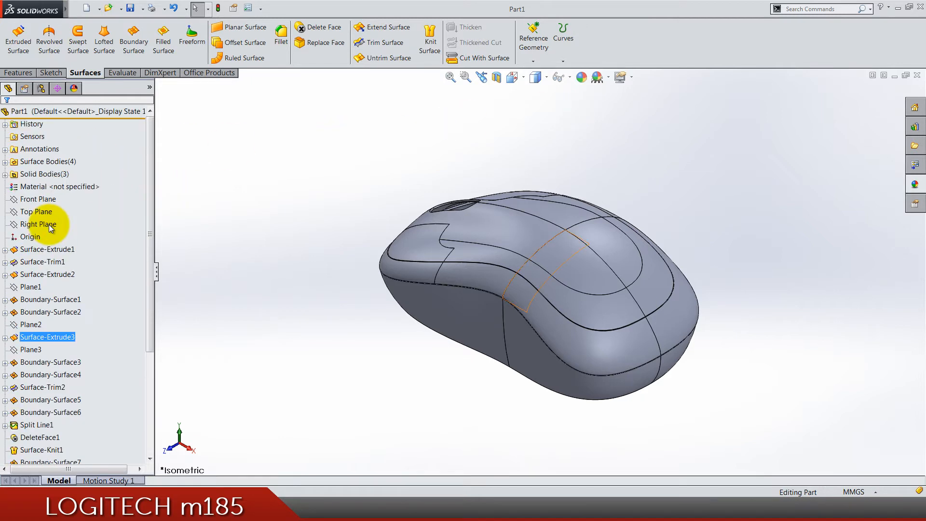
{"action": "right_click", "coordinate": [37, 211]}
{"action": "left_click", "coordinate": [63, 198]}
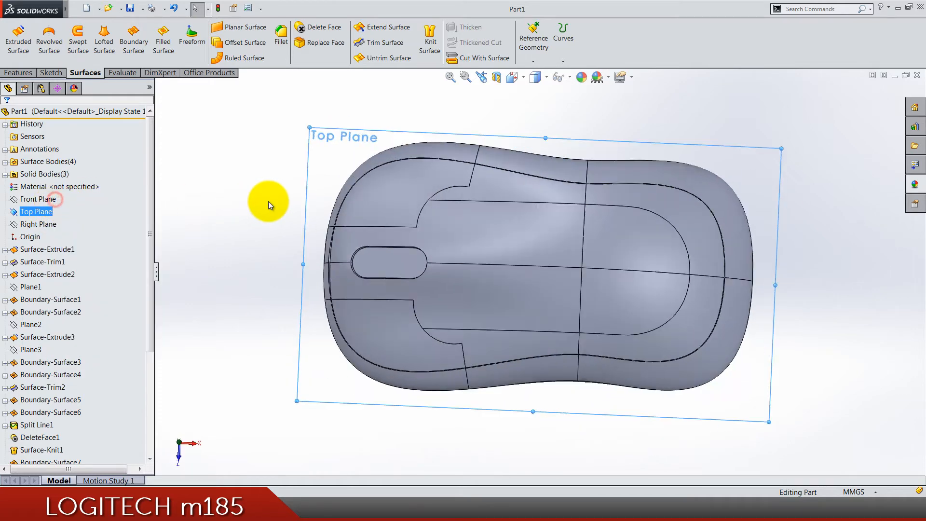
{"action": "left_click", "coordinate": [261, 211]}
{"action": "scroll", "coordinate": [261, 211], "scroll_direction": "up", "scroll_amount": 3}
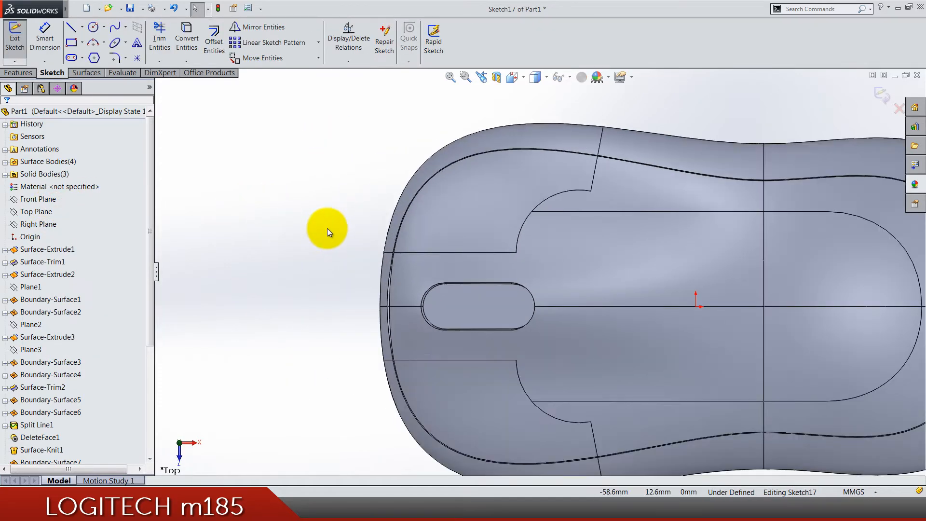
{"action": "scroll", "coordinate": [327, 228], "scroll_direction": "up", "scroll_amount": 1}
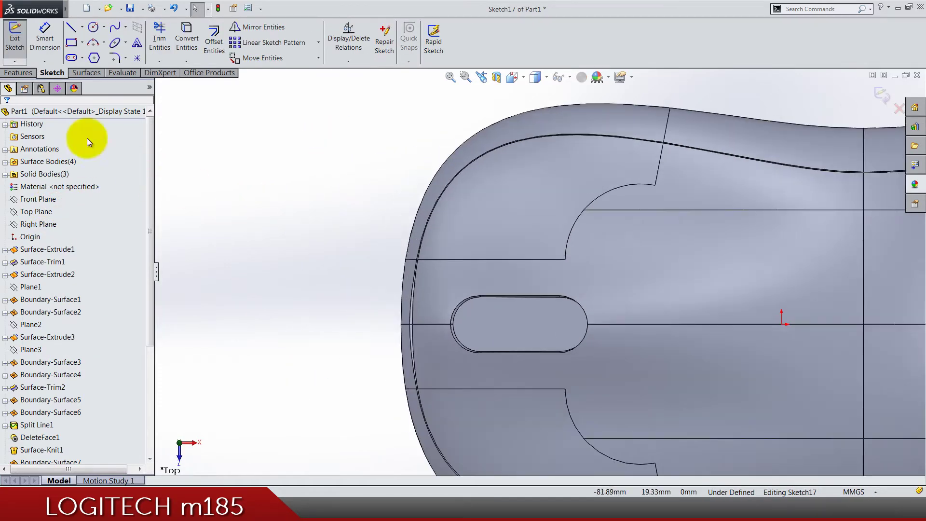
- Draw a corner rectangle spanning across the scroll-wheel opening on the mouse top
{"action": "left_click", "coordinate": [83, 44]}
{"action": "left_click", "coordinate": [109, 58]}
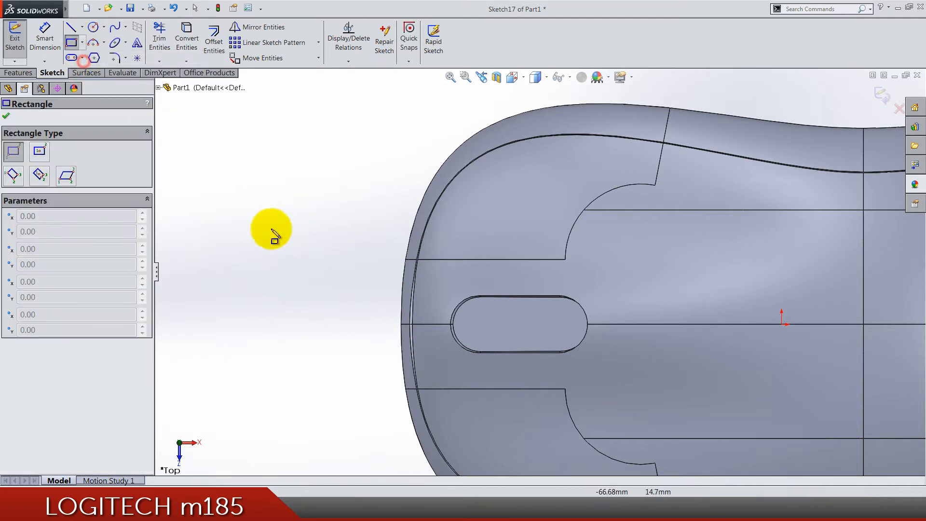
{"action": "left_click_drag", "start_coordinate": [303, 310], "coordinate": [760, 355]}
{"action": "left_click", "coordinate": [794, 349]}
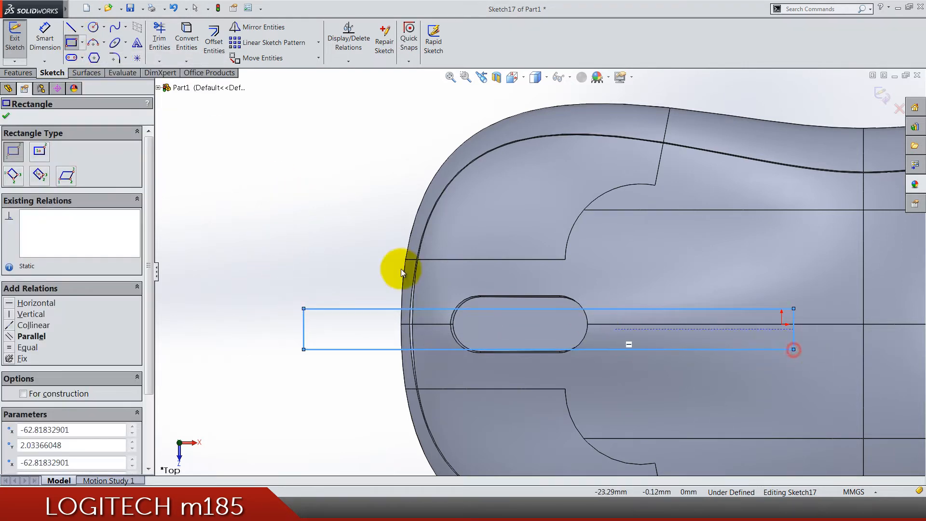
{"action": "key", "text": "Escape"}
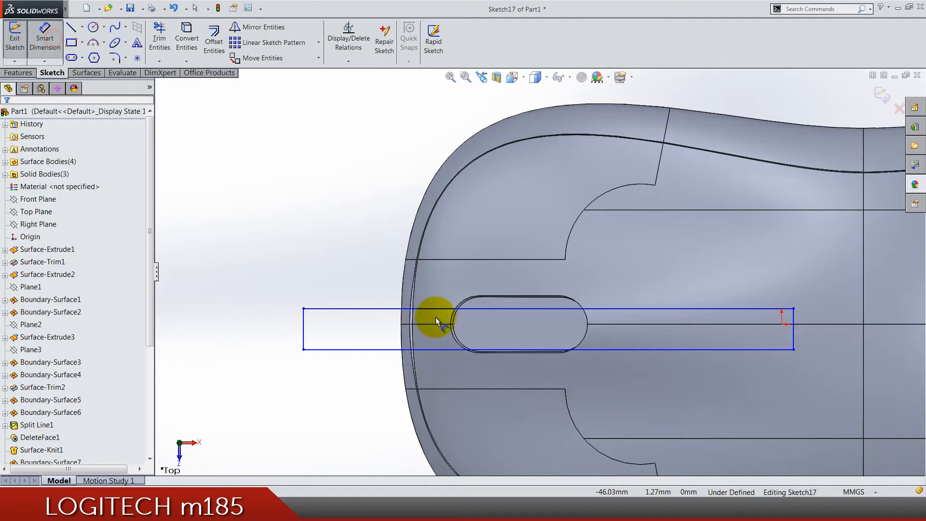
- Dimension the rectangle 50 mm wide, 0.60 mm high and 0.30 mm offset from the origin
{"action": "left_click_drag", "start_coordinate": [441, 308], "coordinate": [471, 236]}
{"action": "left_click", "coordinate": [471, 237]}
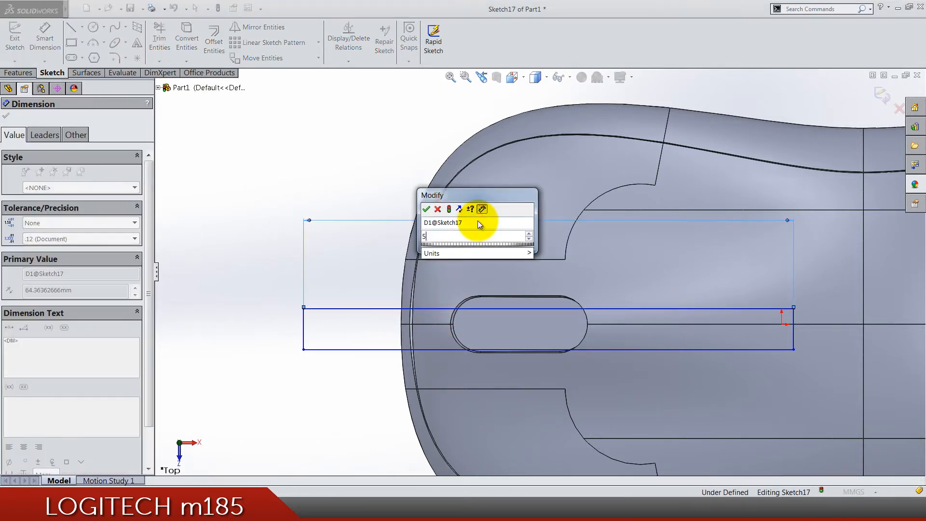
{"action": "type", "text": "50"}
{"action": "key", "text": "Return"}
{"action": "left_click", "coordinate": [374, 204]}
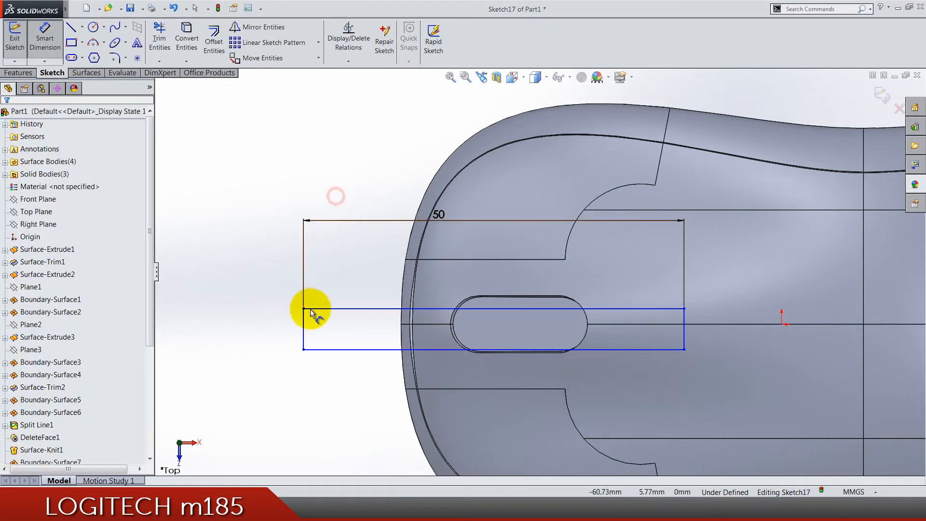
{"action": "left_click", "coordinate": [306, 330]}
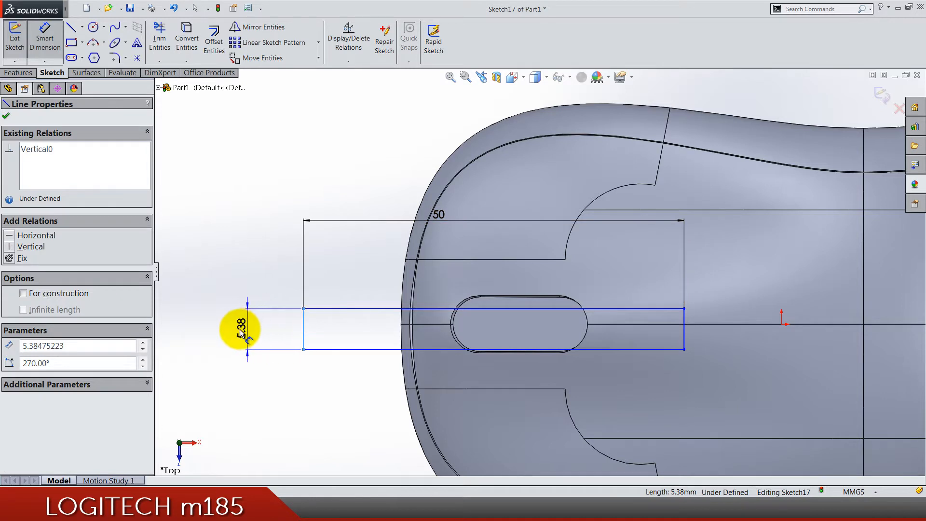
{"action": "left_click", "coordinate": [239, 330]}
{"action": "type", "text": "0."}
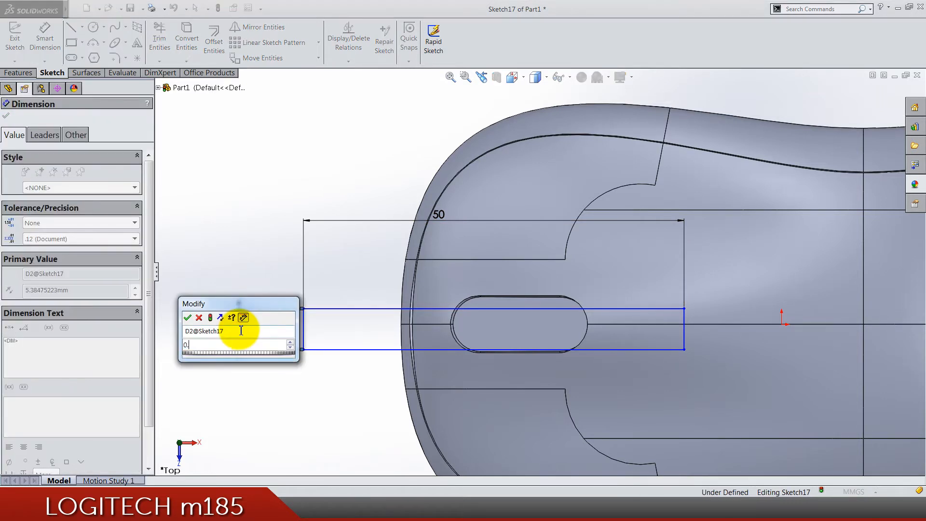
{"action": "key", "text": "Return"}
{"action": "type", "text": "0.6"}
{"action": "key", "text": "Return"}
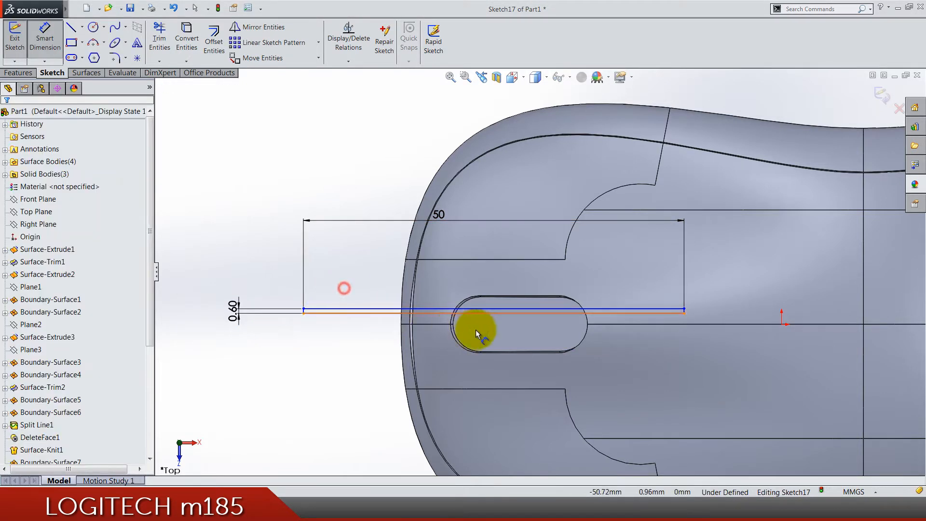
{"action": "left_click", "coordinate": [782, 322]}
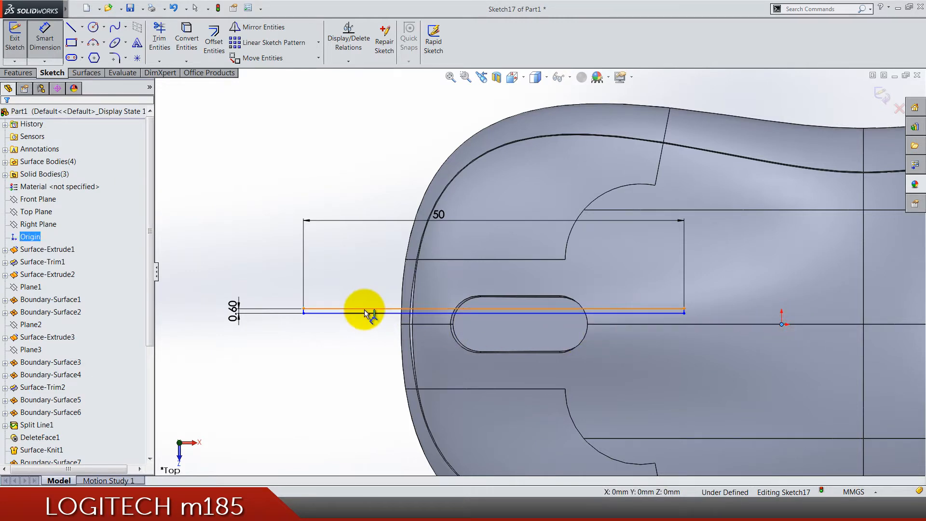
{"action": "double_click", "coordinate": [233, 311]}
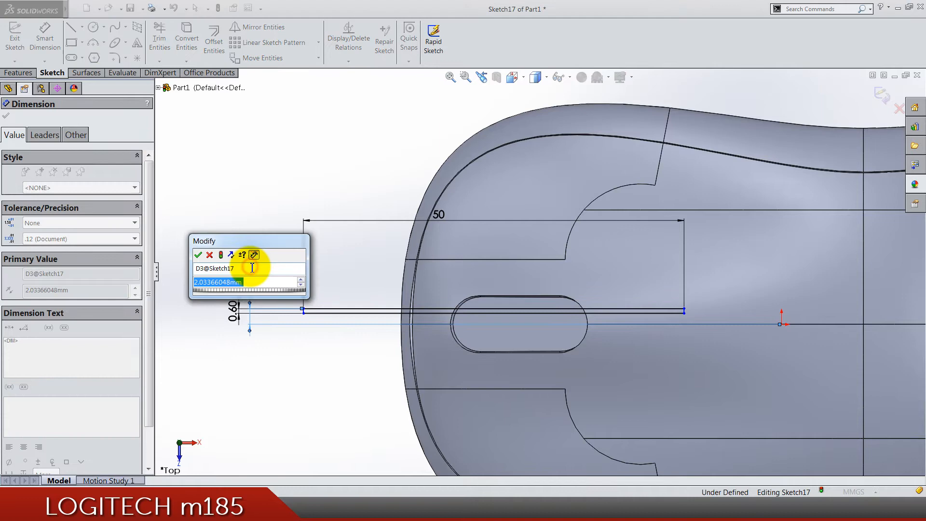
{"action": "type", "text": "0.3"}
{"action": "key", "text": "Return"}
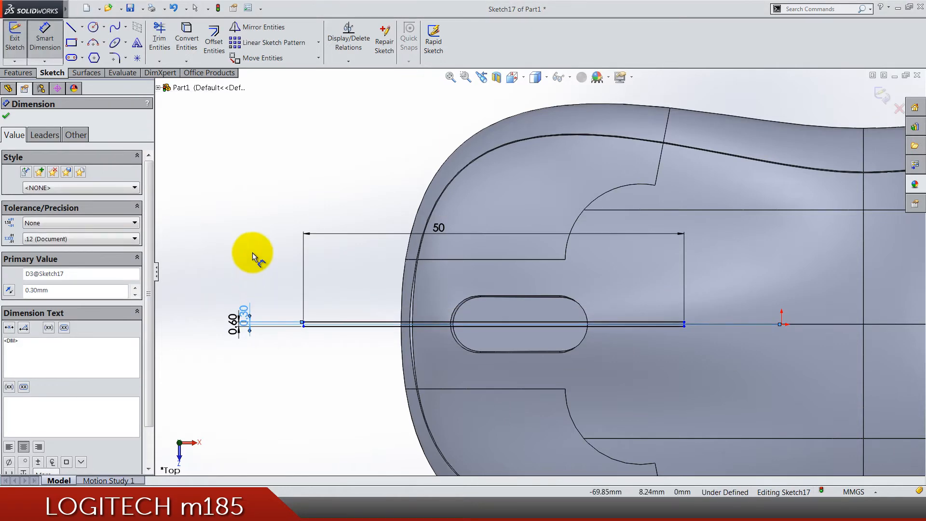
{"action": "key", "text": "Escape"}
{"action": "scroll", "coordinate": [331, 331], "scroll_direction": "down", "scroll_amount": 3}
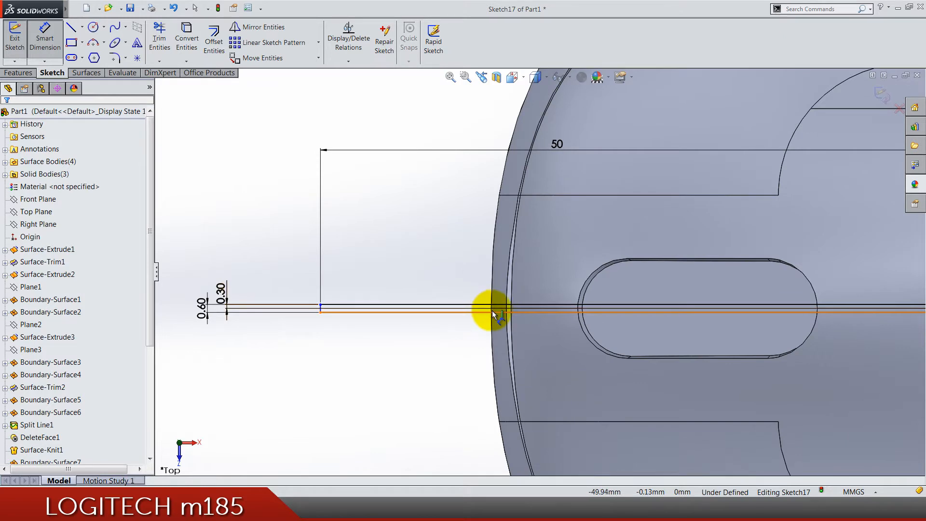
{"action": "scroll", "coordinate": [490, 309], "scroll_direction": "down", "scroll_amount": 4}
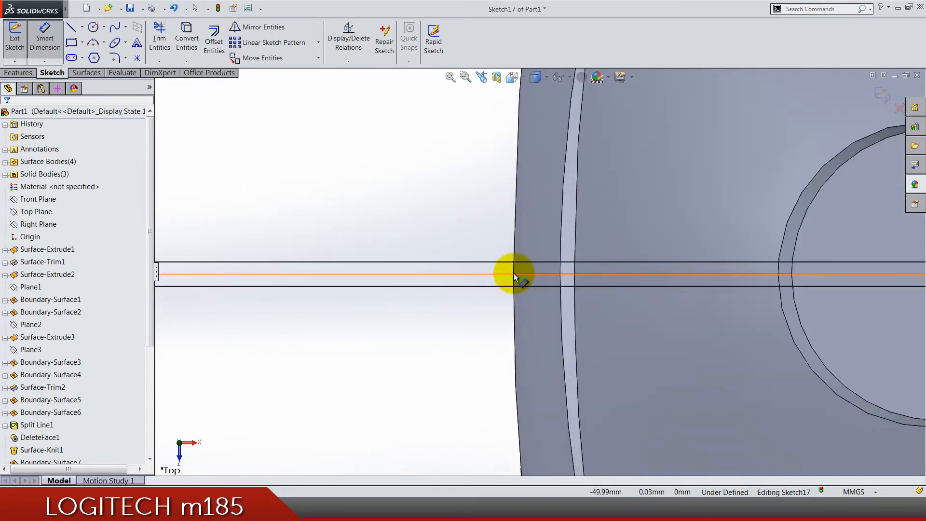
- Trim the rectangle edge at the shell outline and dimension the short end line 0.60 mm, fully defining the sketch
{"action": "left_click", "coordinate": [513, 276]}
{"action": "scroll", "coordinate": [442, 300], "scroll_direction": "up", "scroll_amount": 4}
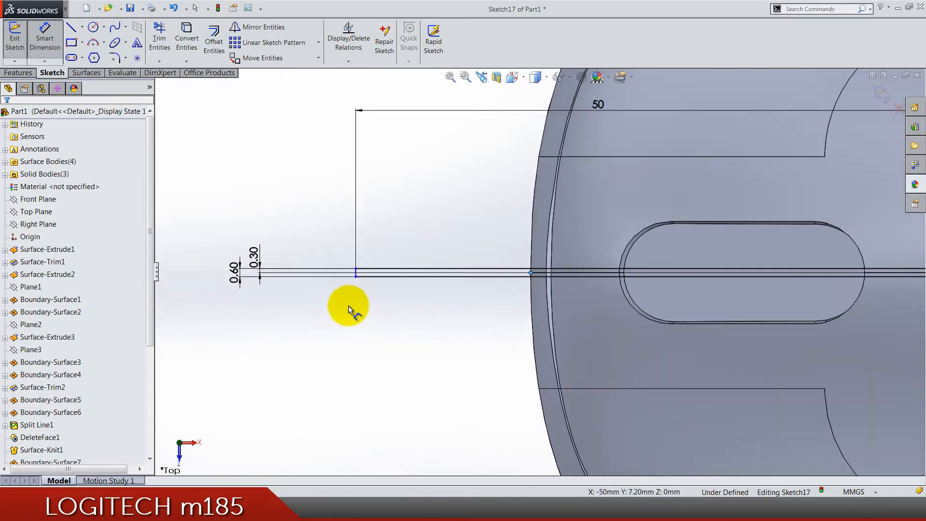
{"action": "scroll", "coordinate": [355, 304], "scroll_direction": "down", "scroll_amount": 4}
{"action": "left_click", "coordinate": [425, 239]}
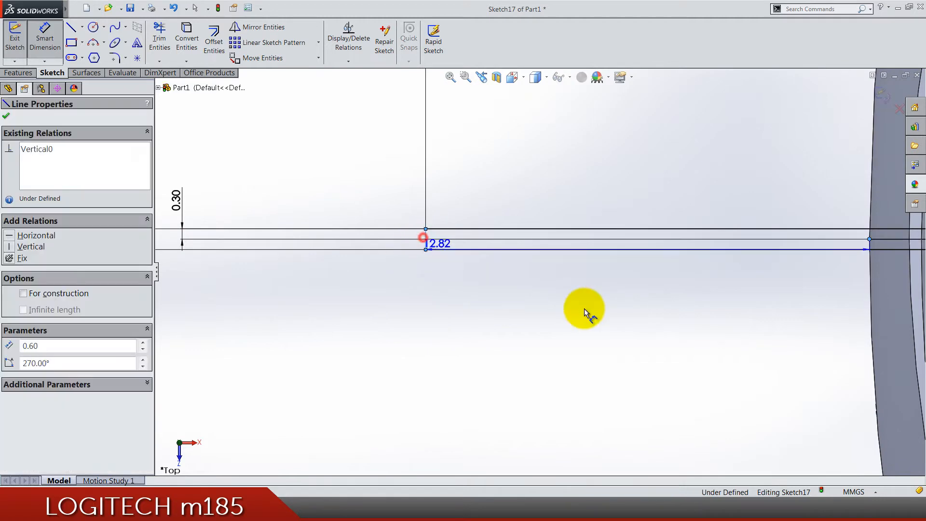
{"action": "left_click", "coordinate": [586, 308]}
{"action": "type", "text": ".6"}
{"action": "key", "text": "Return"}
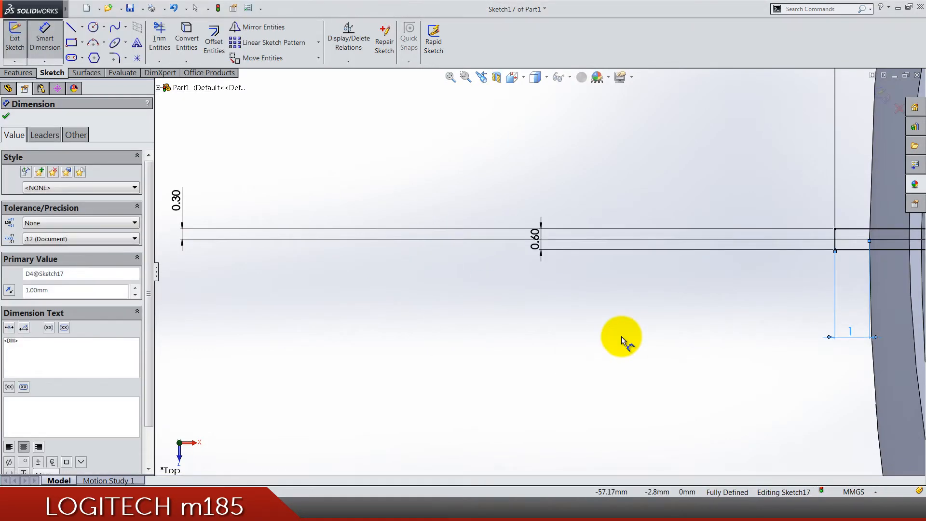
{"action": "scroll", "coordinate": [624, 338], "scroll_direction": "up", "scroll_amount": 5}
{"action": "scroll", "coordinate": [582, 316], "scroll_direction": "up", "scroll_amount": 4}
{"action": "key", "text": "Escape"}
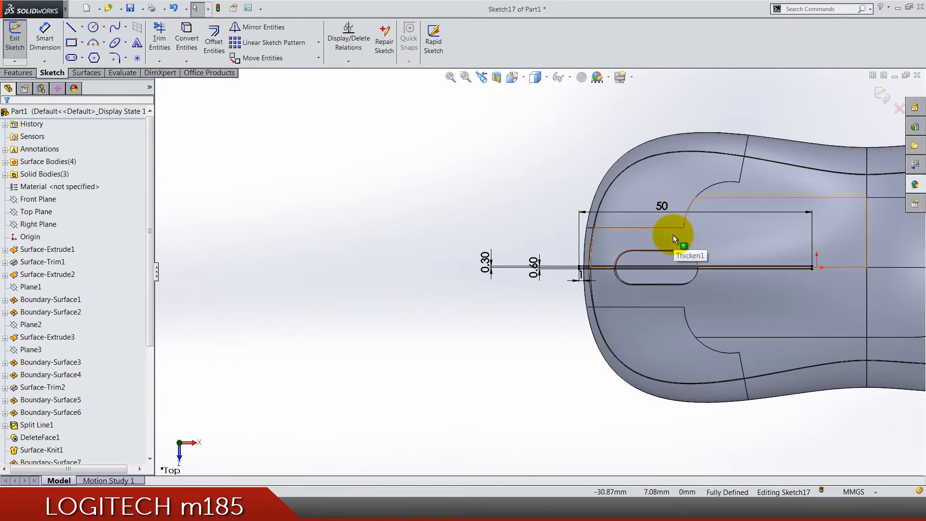
{"action": "scroll", "coordinate": [720, 242], "scroll_direction": "down", "scroll_amount": 1}
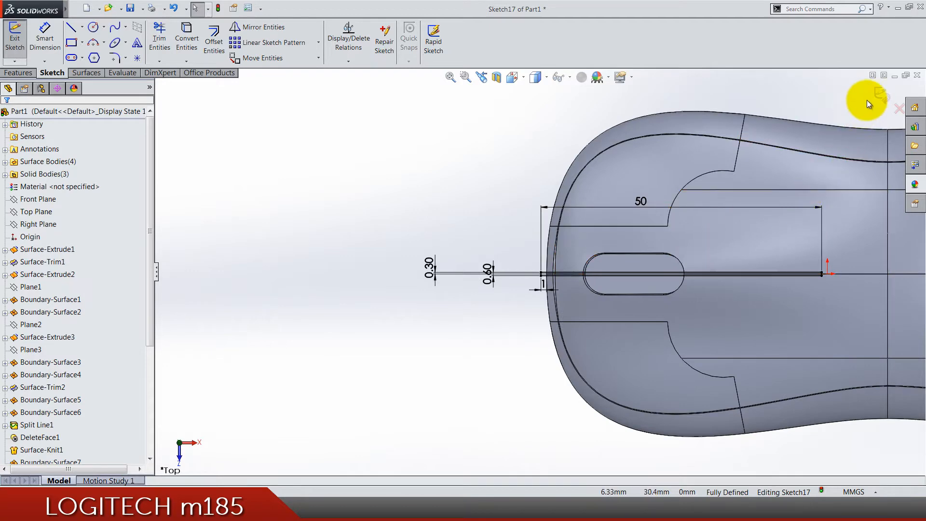
- Extruded-cut the groove Through All in the reversed direction into the Thicken1 top shell body only
{"action": "left_click", "coordinate": [881, 94]}
{"action": "middle_click_drag", "start_coordinate": [419, 282], "coordinate": [409, 319]}
{"action": "left_click", "coordinate": [18, 72]}
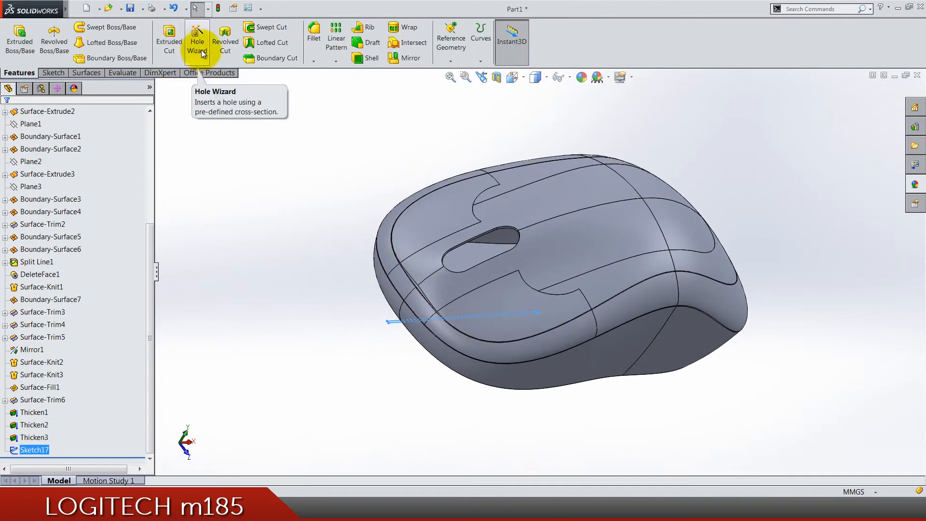
{"action": "left_click", "coordinate": [169, 42]}
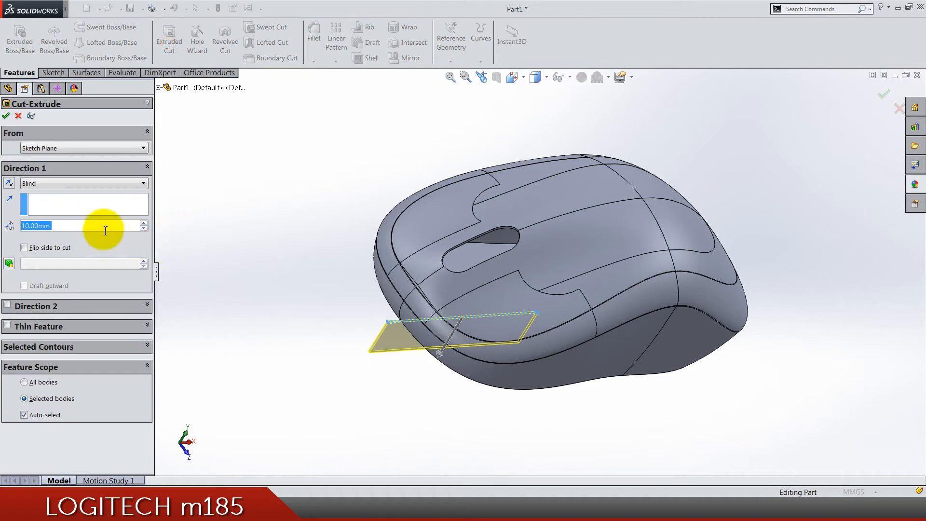
{"action": "left_click", "coordinate": [10, 183]}
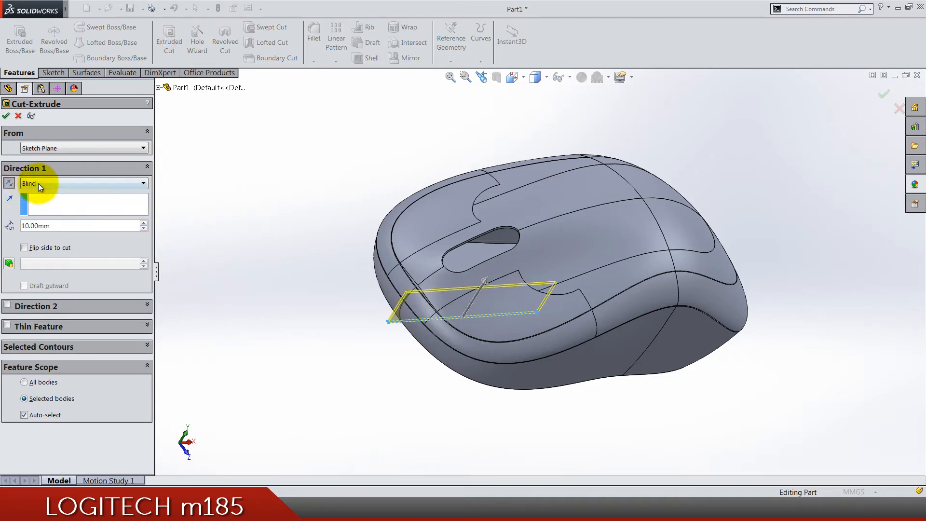
{"action": "left_click", "coordinate": [84, 184]}
{"action": "left_click", "coordinate": [44, 201]}
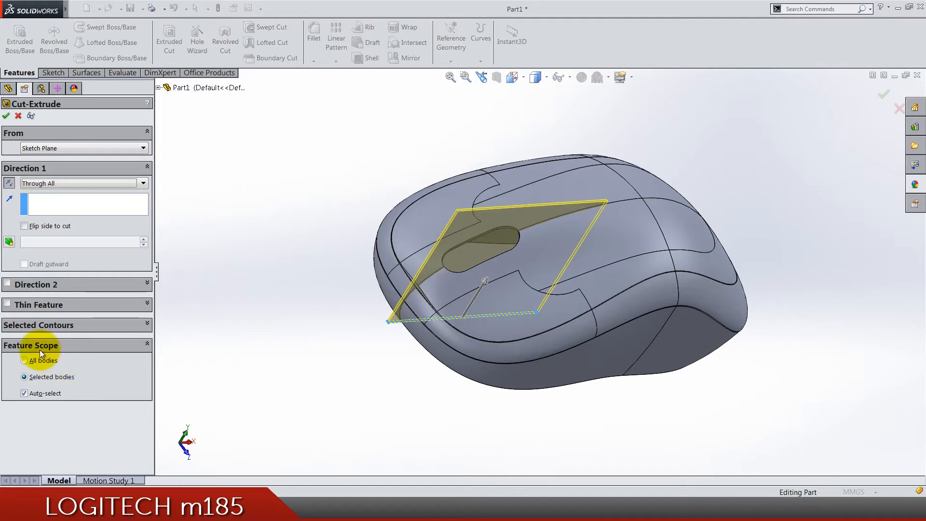
{"action": "left_click", "coordinate": [39, 388]}
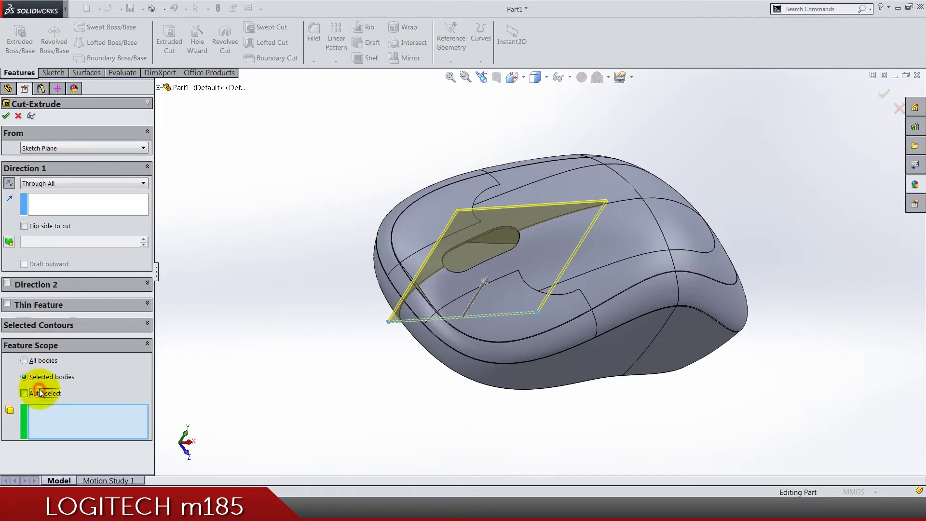
{"action": "left_click", "coordinate": [680, 239]}
{"action": "mouse_move", "coordinate": [656, 442]}
{"action": "middle_mouse_down"}
{"action": "mouse_move", "coordinate": [538, 379]}
{"action": "mouse_move", "coordinate": [616, 407]}
{"action": "middle_mouse_up"}
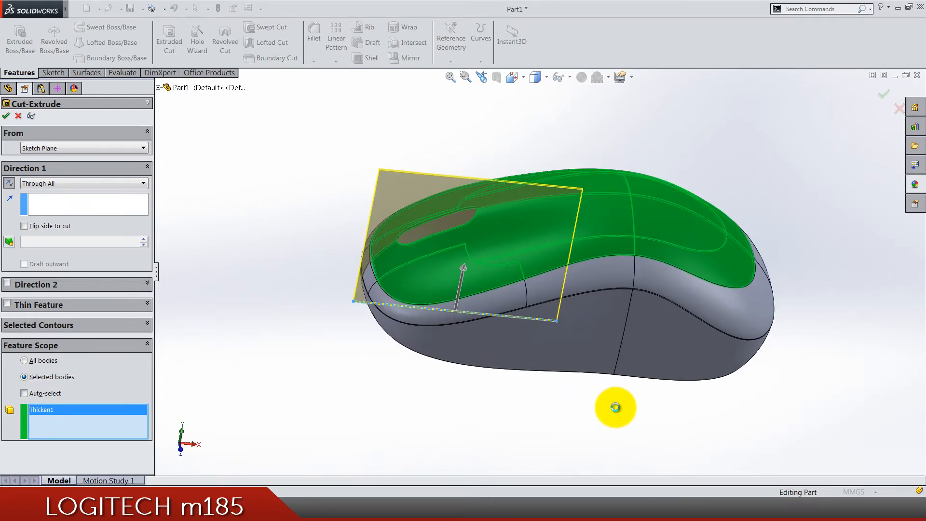
{"action": "key", "text": "Return"}
{"action": "mouse_move", "coordinate": [501, 244]}
{"action": "middle_mouse_down"}
{"action": "mouse_move", "coordinate": [553, 412]}
{"action": "mouse_move", "coordinate": [516, 275]}
{"action": "middle_mouse_up"}
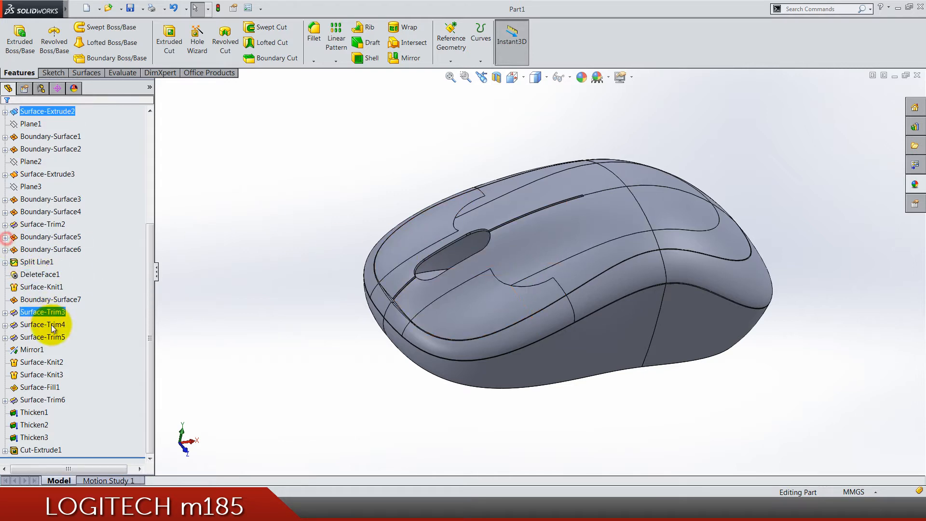
{"action": "scroll", "coordinate": [22, 239], "scroll_direction": "up", "scroll_amount": 5}
- Sketch two concentric circles above the mouse on the Front Plane
{"action": "right_click", "coordinate": [33, 199]}
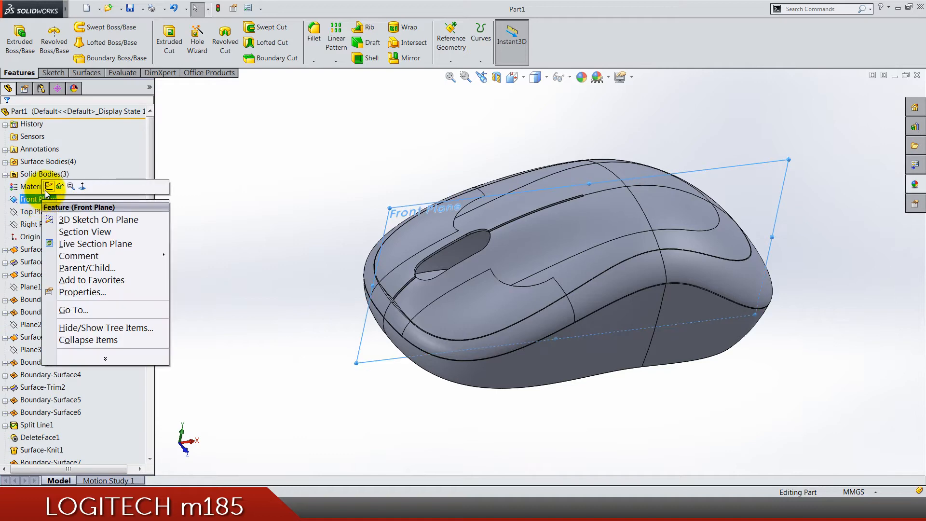
{"action": "left_click", "coordinate": [48, 187]}
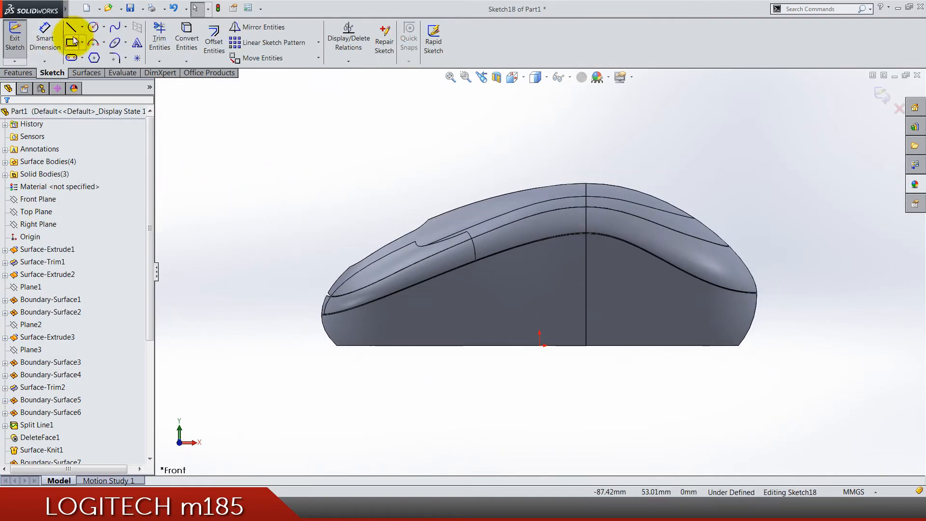
{"action": "left_click", "coordinate": [93, 28]}
{"action": "left_click_drag", "start_coordinate": [354, 173], "coordinate": [308, 209]}
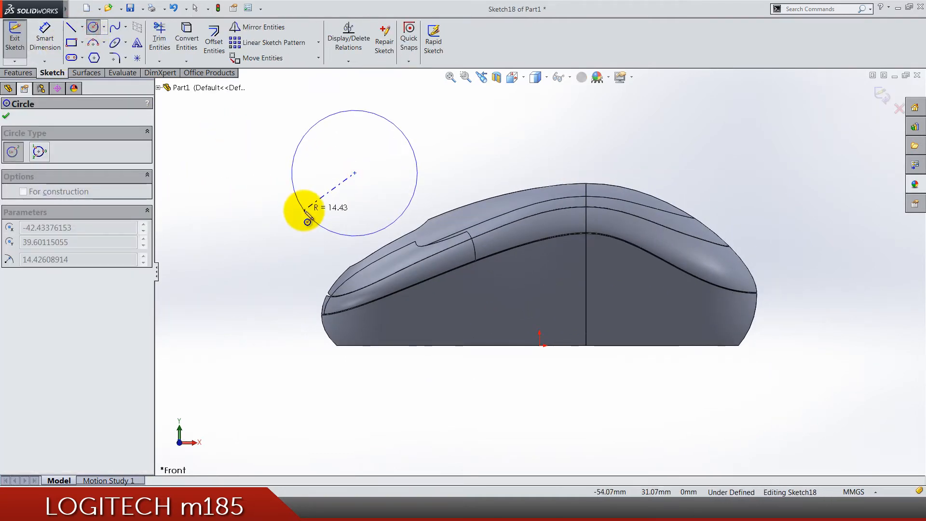
{"action": "left_click", "coordinate": [307, 210]}
{"action": "left_click_drag", "start_coordinate": [354, 175], "coordinate": [324, 193]}
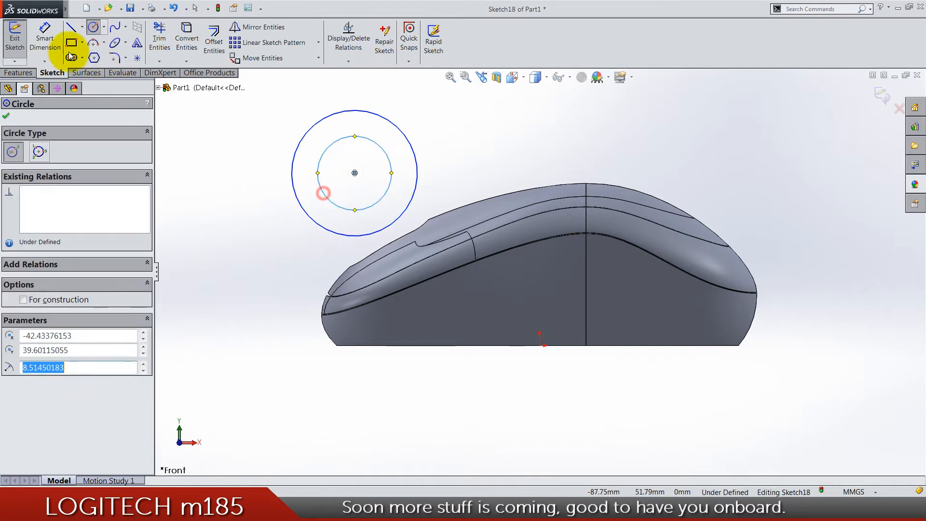
{"action": "key", "text": "Escape"}
- Dimension the inner circle Ø6 mm and the outer circle Ø25 mm
{"action": "left_click", "coordinate": [318, 169]}
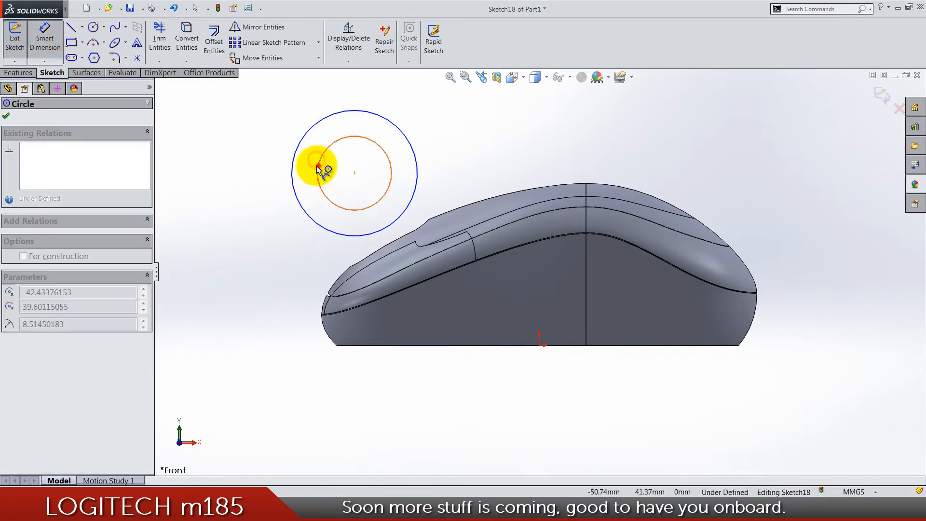
{"action": "left_click", "coordinate": [225, 170]}
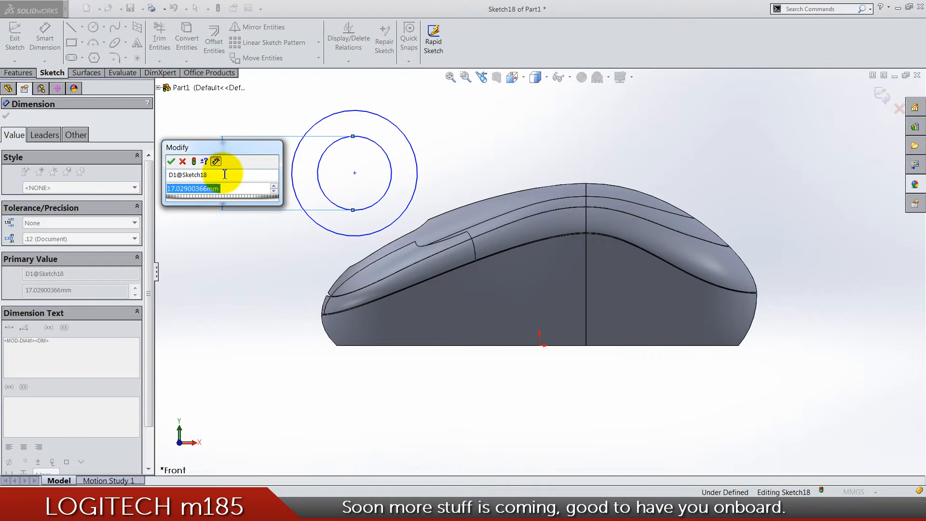
{"action": "type", "text": "6"}
{"action": "key", "text": "Return"}
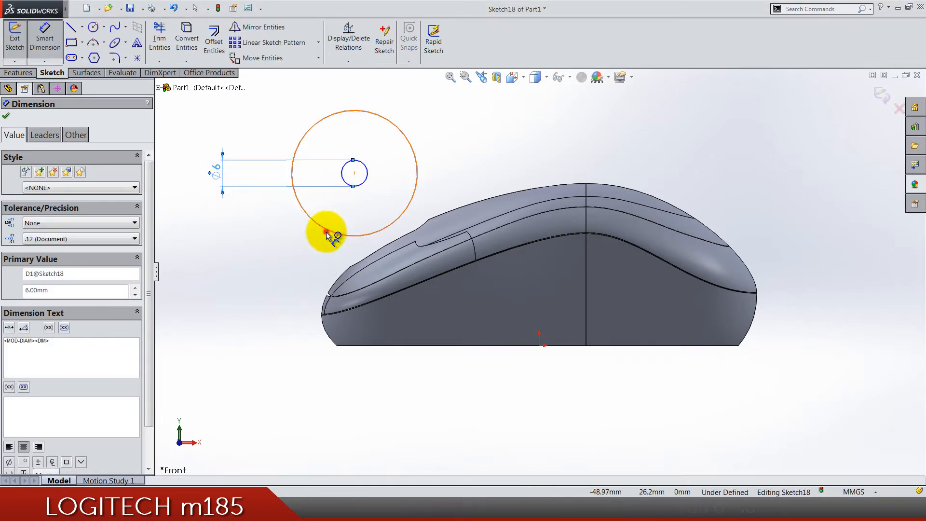
{"action": "left_click", "coordinate": [327, 234]}
{"action": "left_click", "coordinate": [201, 170]}
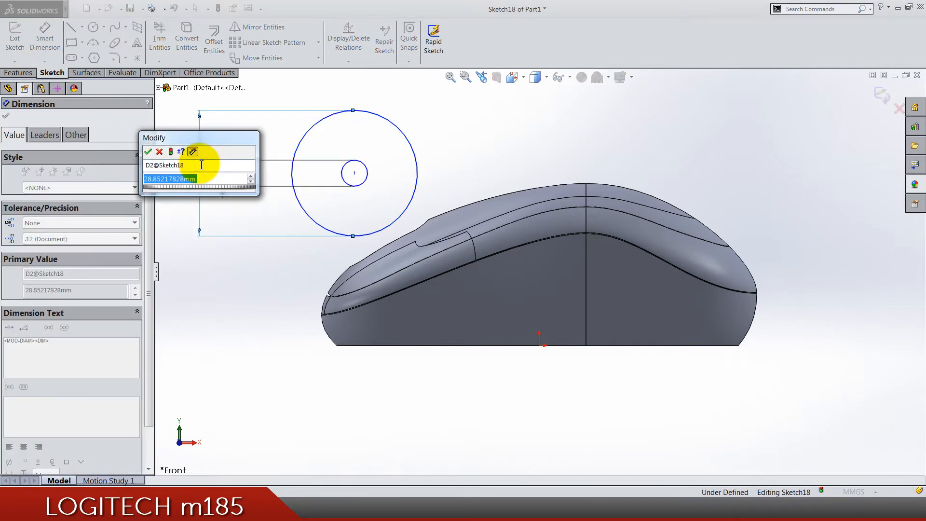
{"action": "type", "text": "25"}
{"action": "key", "text": "Return"}
{"action": "left_click", "coordinate": [486, 156]}
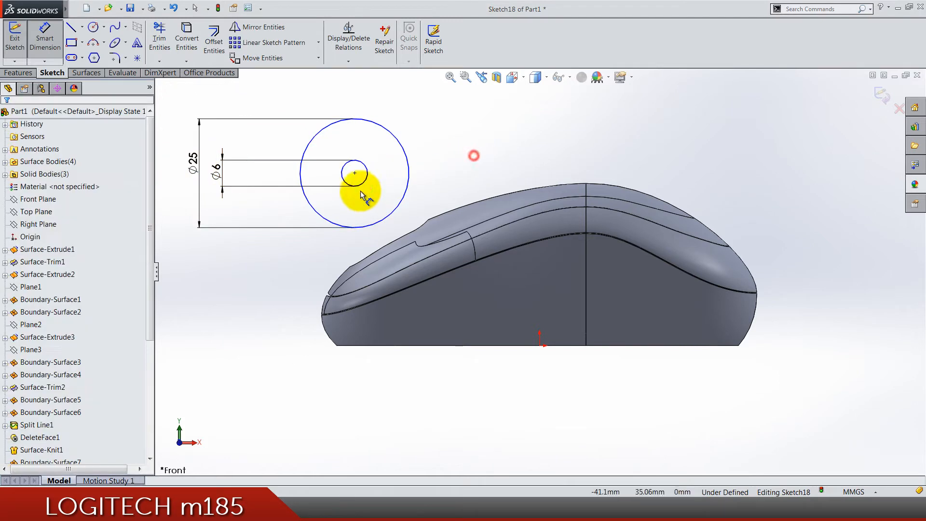
- Locate the circle centre 30 mm horizontally and 15.5 mm vertically from the origin and finish the sketch
{"action": "left_click", "coordinate": [355, 174]}
{"action": "left_click", "coordinate": [539, 339]}
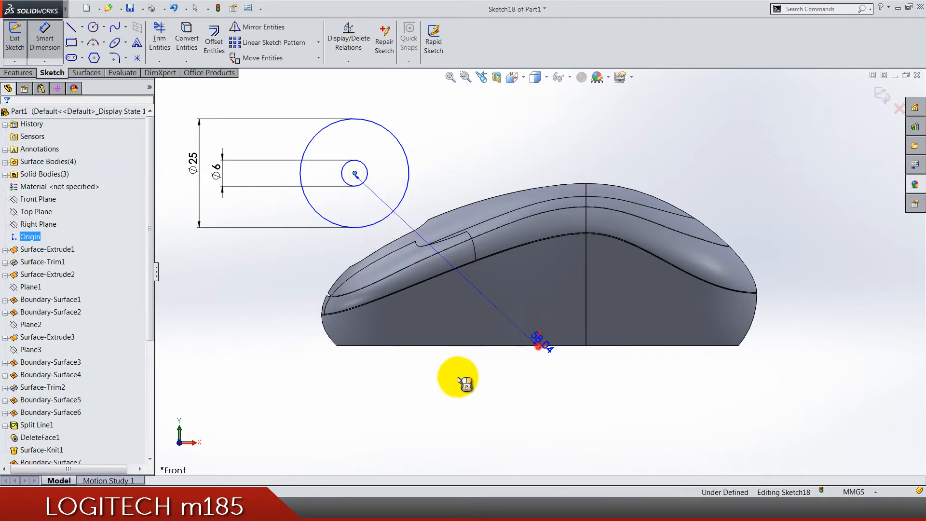
{"action": "left_click", "coordinate": [465, 382]}
{"action": "type", "text": "30"}
{"action": "key", "text": "Return"}
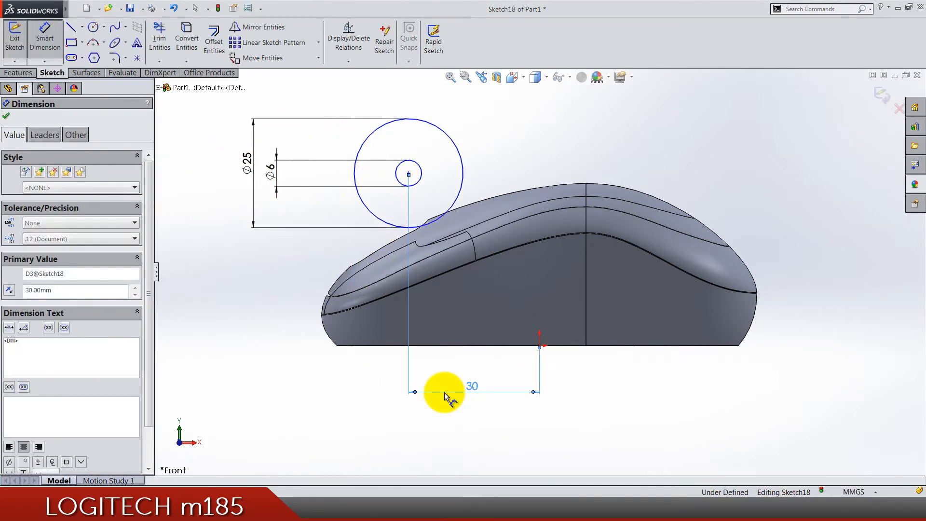
{"action": "left_click", "coordinate": [449, 406]}
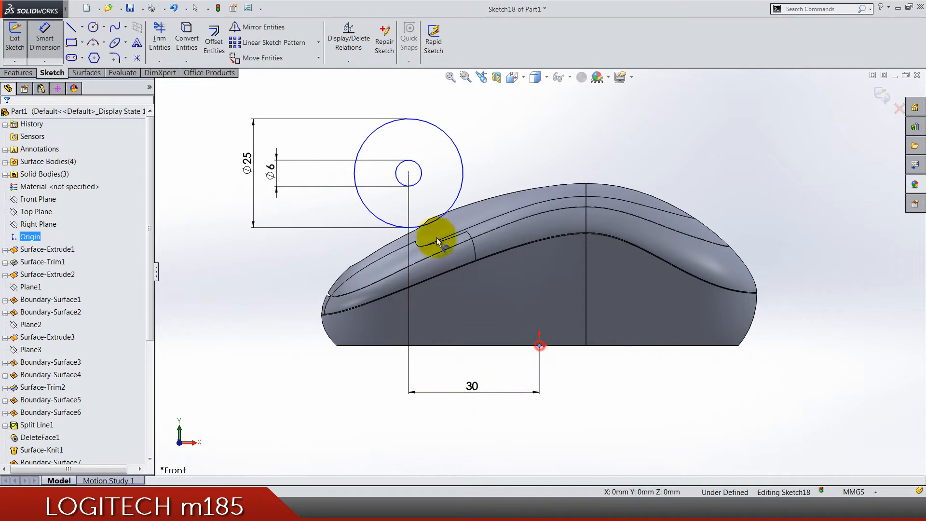
{"action": "left_click", "coordinate": [411, 172]}
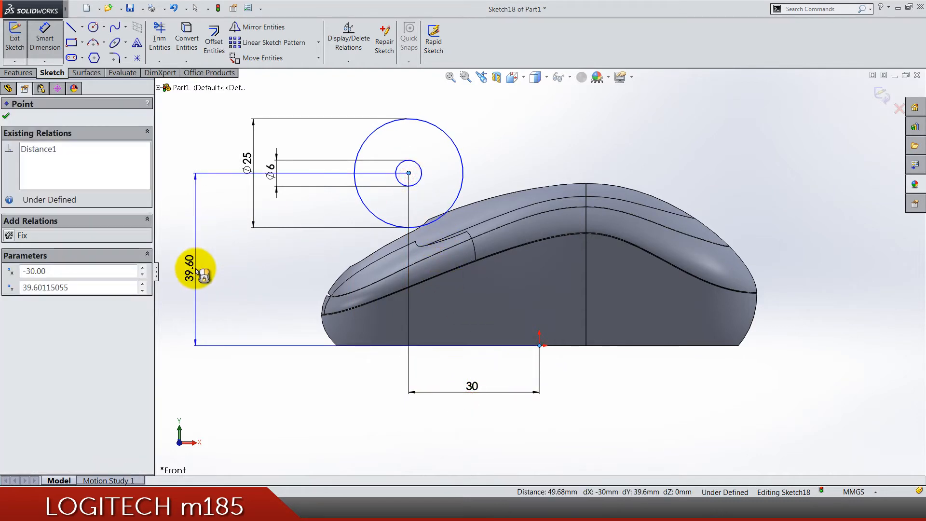
{"action": "left_click", "coordinate": [199, 264]}
{"action": "type", "text": "15.5"}
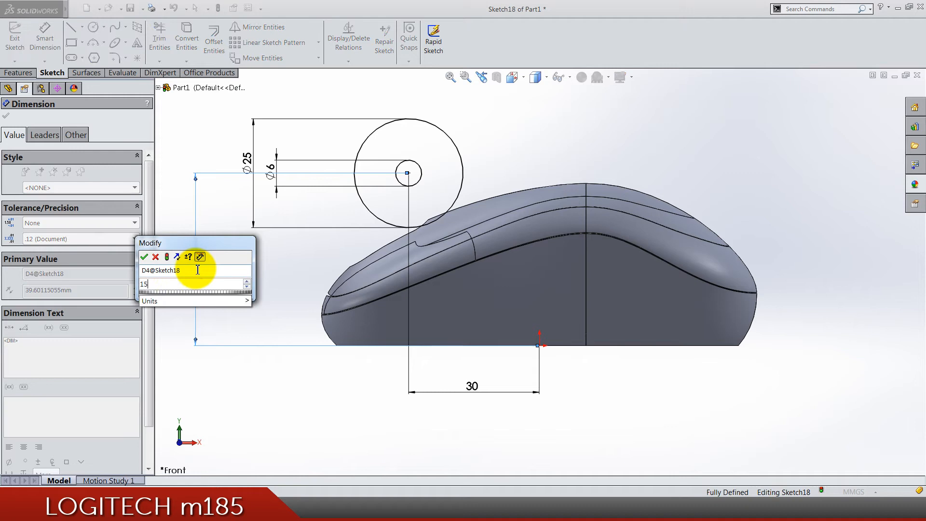
{"action": "key", "text": "Return"}
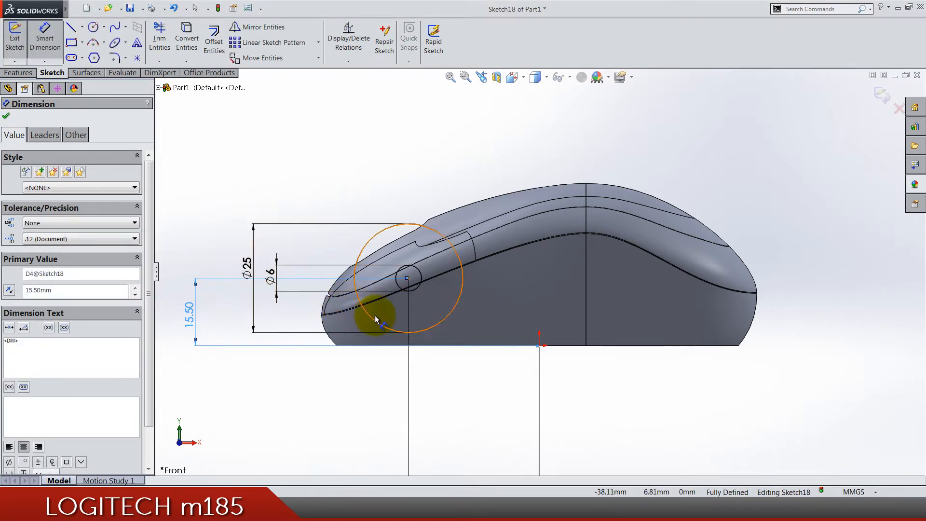
{"action": "key", "text": "Escape"}
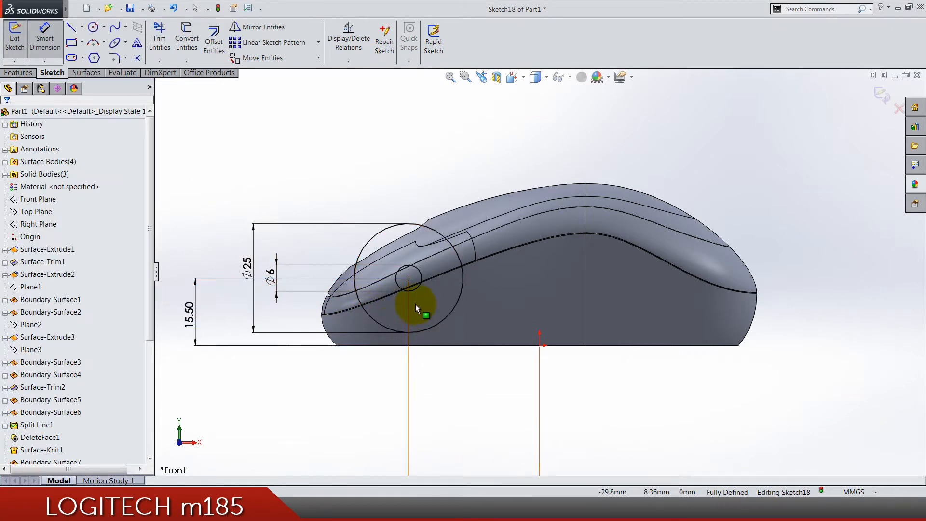
{"action": "left_click", "coordinate": [884, 96]}
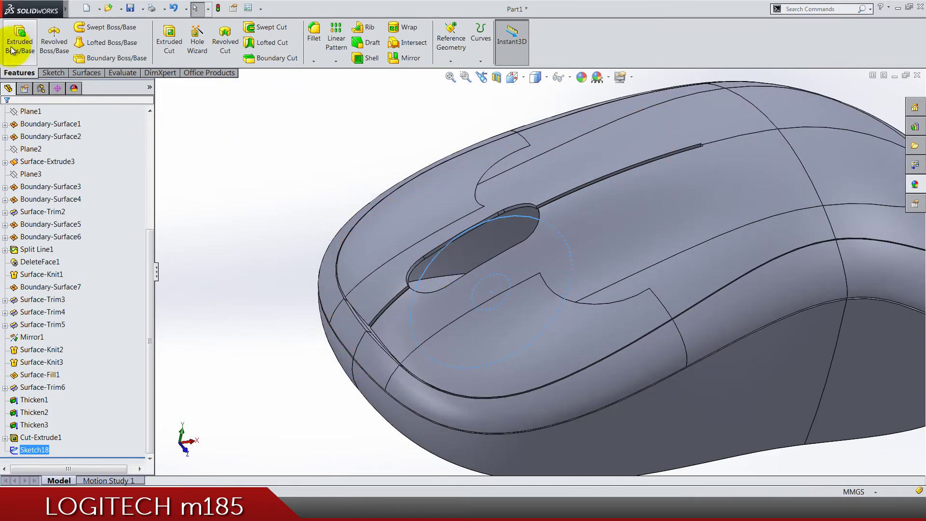
- Boss-extrude the circles 3.25 mm in both directions with Merge result off, then save the part
{"action": "left_click", "coordinate": [20, 40]}
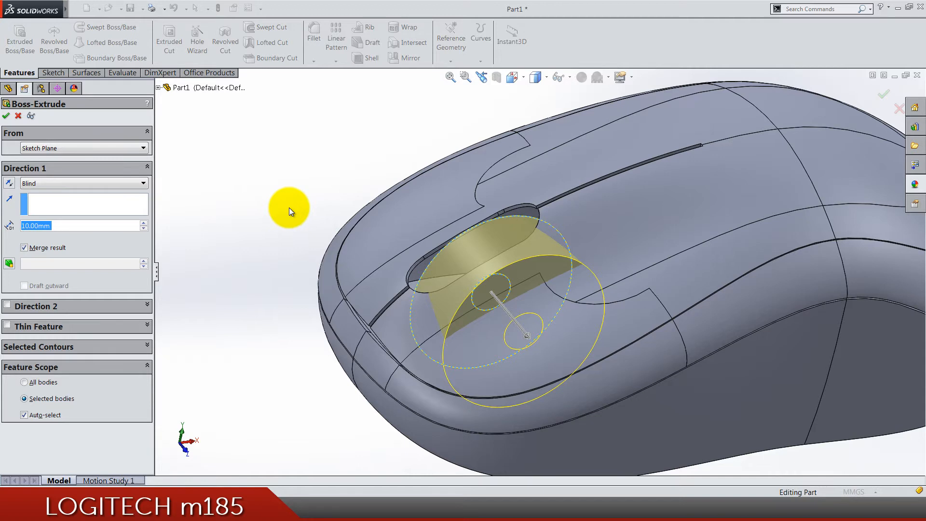
{"action": "type", "text": "3.25"}
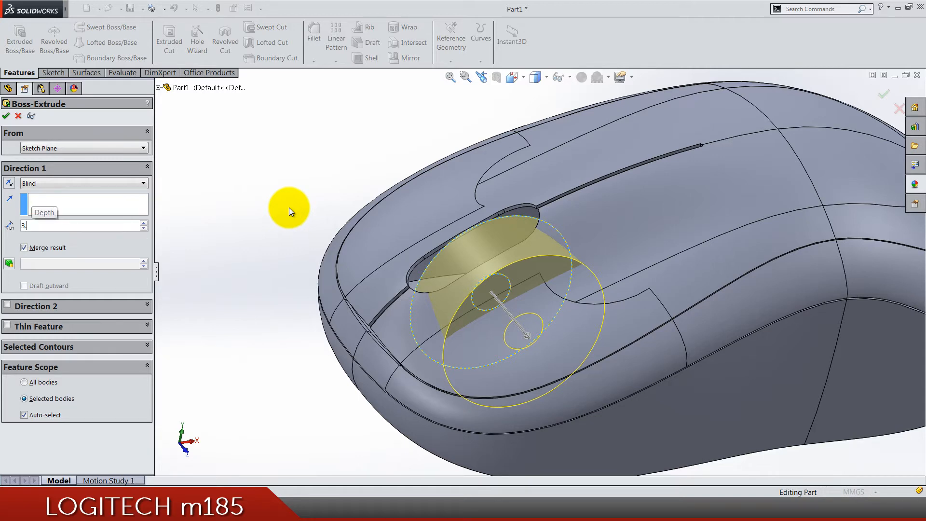
{"action": "key", "text": "Return"}
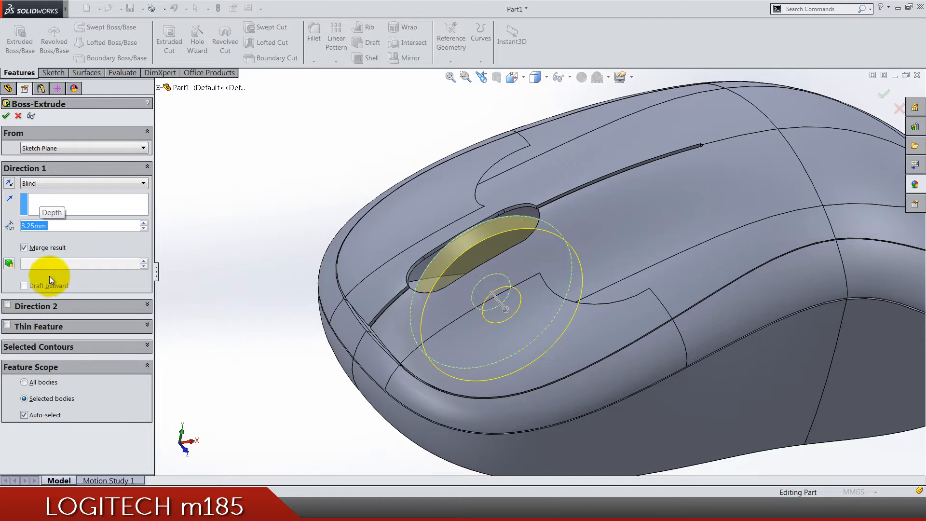
{"action": "left_click", "coordinate": [46, 248]}
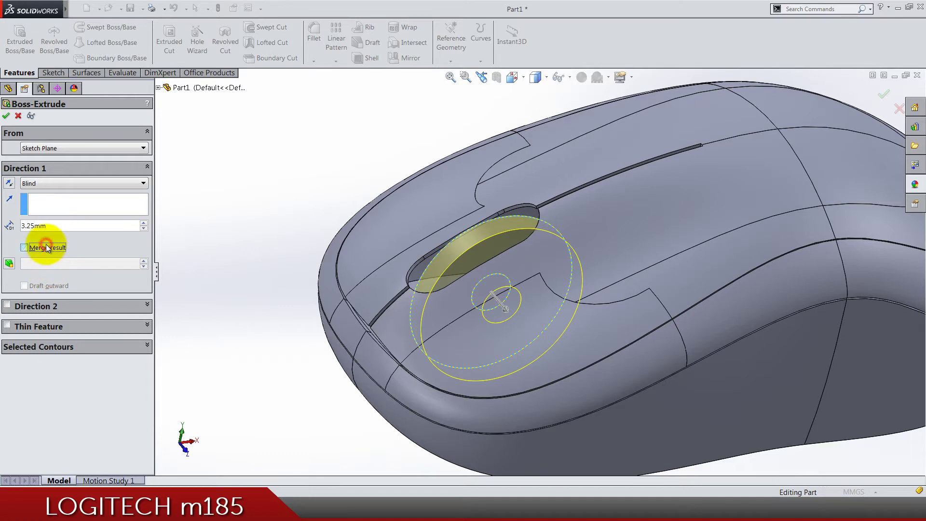
{"action": "left_click", "coordinate": [17, 307]}
{"action": "double_click", "coordinate": [44, 338]}
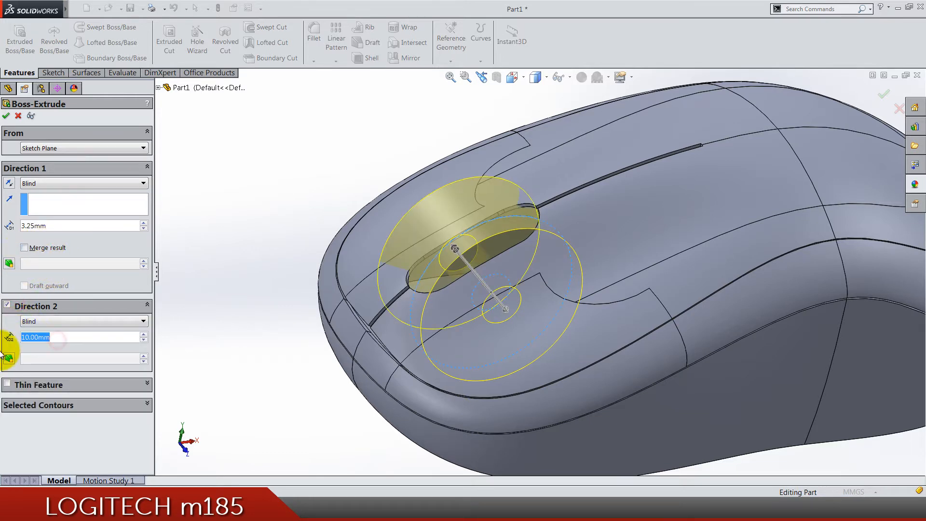
{"action": "type", "text": "3.25"}
{"action": "key", "text": "Return"}
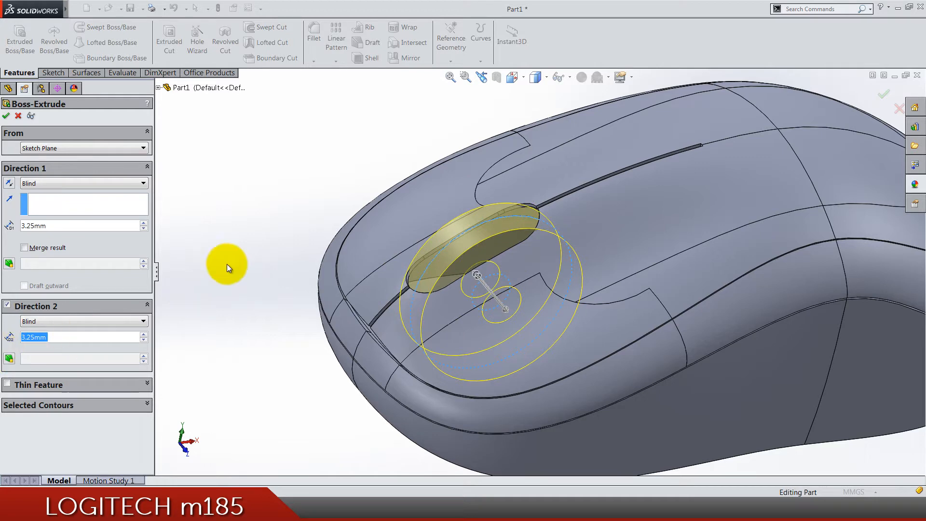
{"action": "key", "text": "Return"}
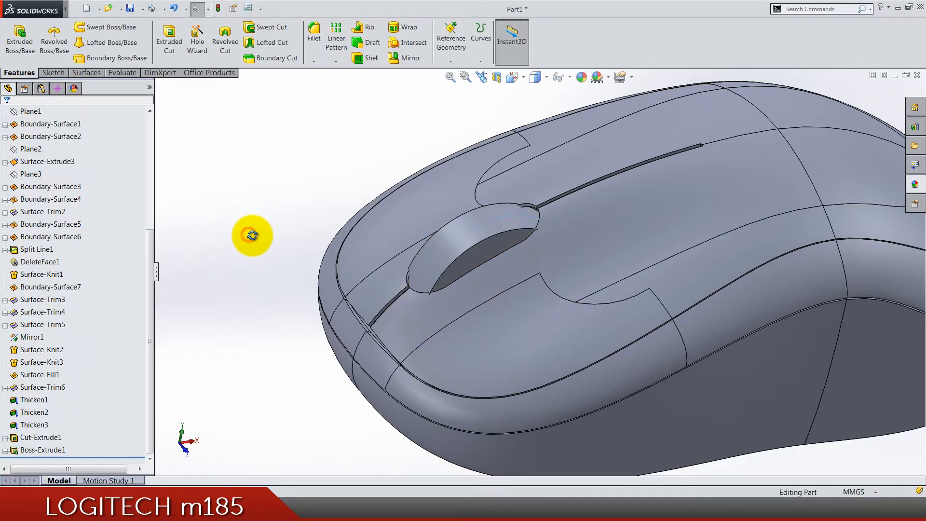
{"action": "mouse_move", "coordinate": [249, 234]}
{"action": "middle_mouse_down"}
{"action": "mouse_move", "coordinate": [310, 292]}
{"action": "mouse_move", "coordinate": [262, 280]}
{"action": "middle_mouse_up"}
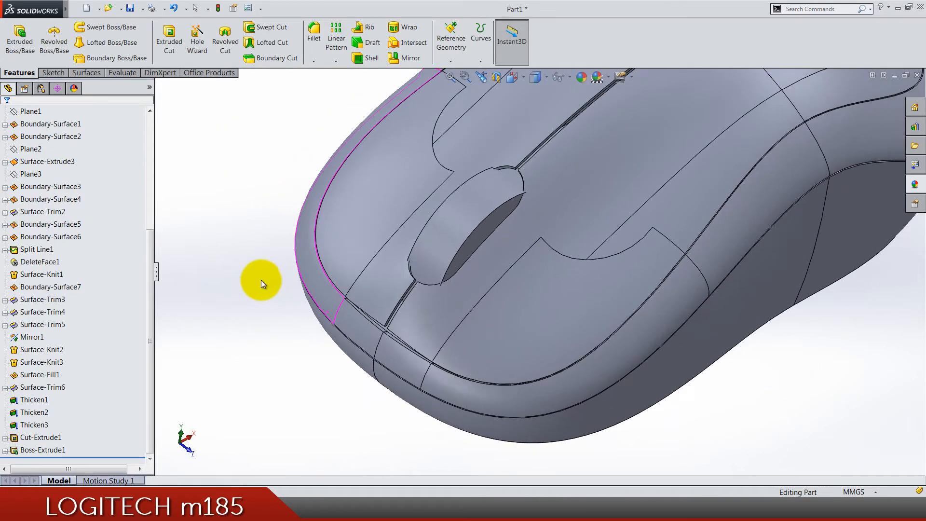
{"action": "key", "text": "ctrl+s"}
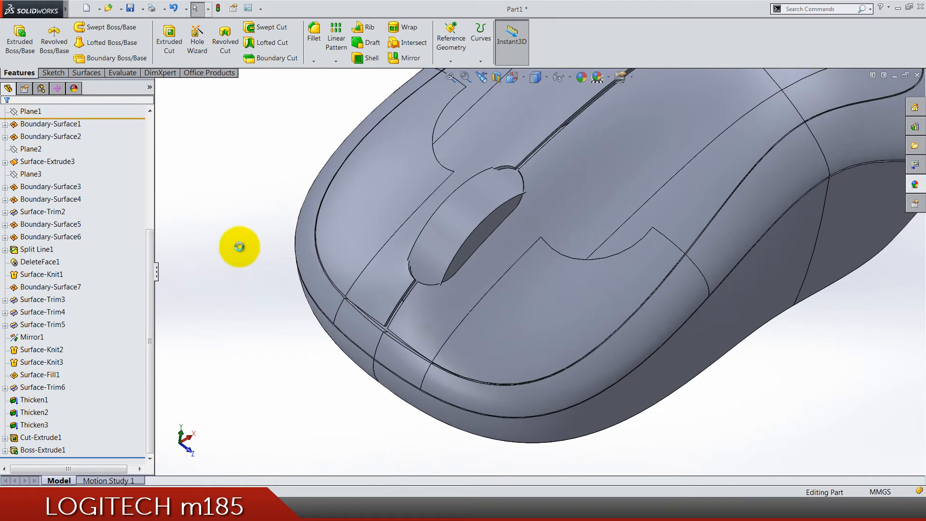
- Start a Conic Radius profile fillet and select both side edges of the scroll wheel
{"action": "left_click", "coordinate": [318, 32]}
{"action": "mouse_move", "coordinate": [280, 200]}
{"action": "middle_mouse_down"}
{"action": "mouse_move", "coordinate": [288, 148]}
{"action": "mouse_move", "coordinate": [406, 170]}
{"action": "middle_mouse_up"}
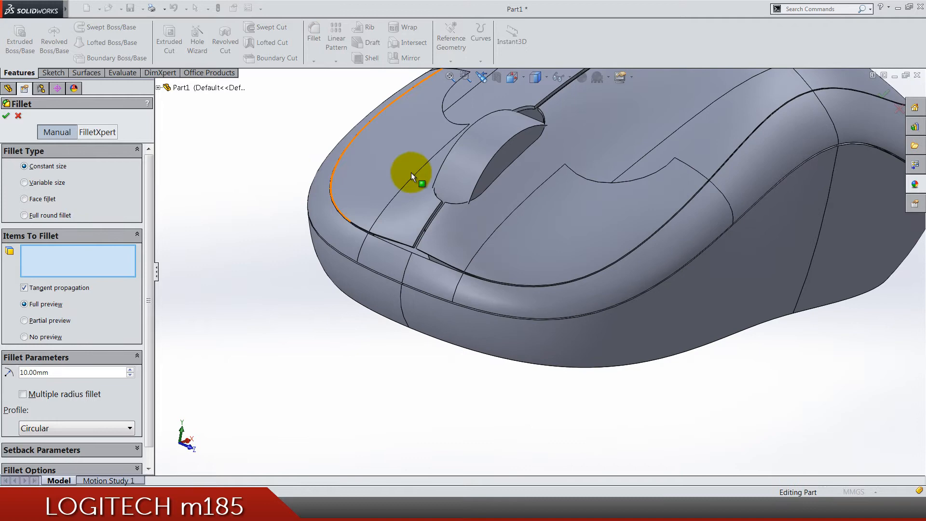
{"action": "scroll", "coordinate": [661, 218], "scroll_direction": "down", "scroll_amount": 3}
{"action": "scroll", "coordinate": [398, 194], "scroll_direction": "up", "scroll_amount": 3}
{"action": "scroll", "coordinate": [430, 176], "scroll_direction": "up", "scroll_amount": 4}
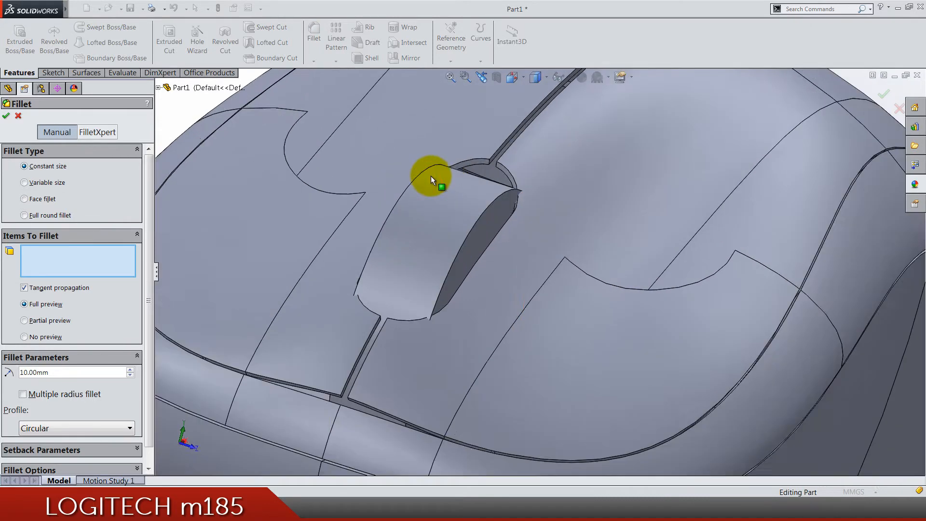
{"action": "scroll", "coordinate": [464, 218], "scroll_direction": "up", "scroll_amount": 2}
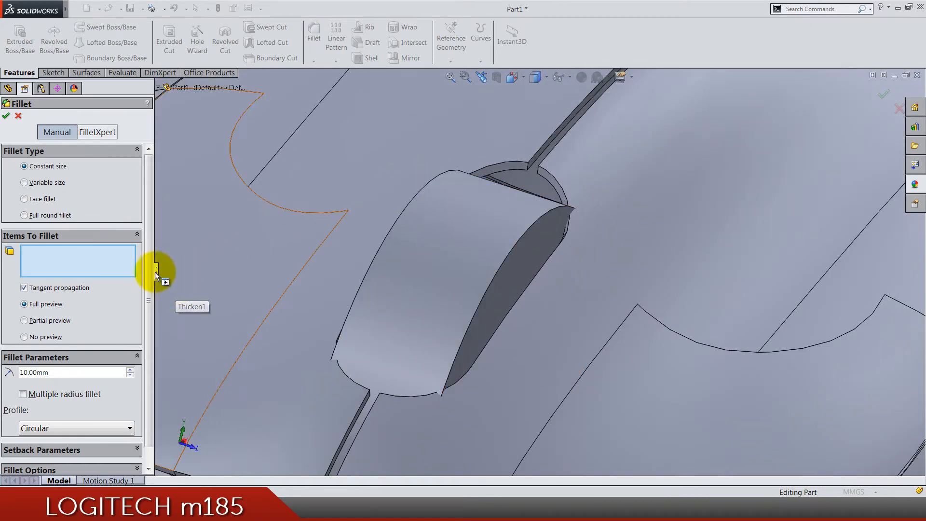
{"action": "left_click_drag", "start_coordinate": [157, 282], "coordinate": [211, 287]}
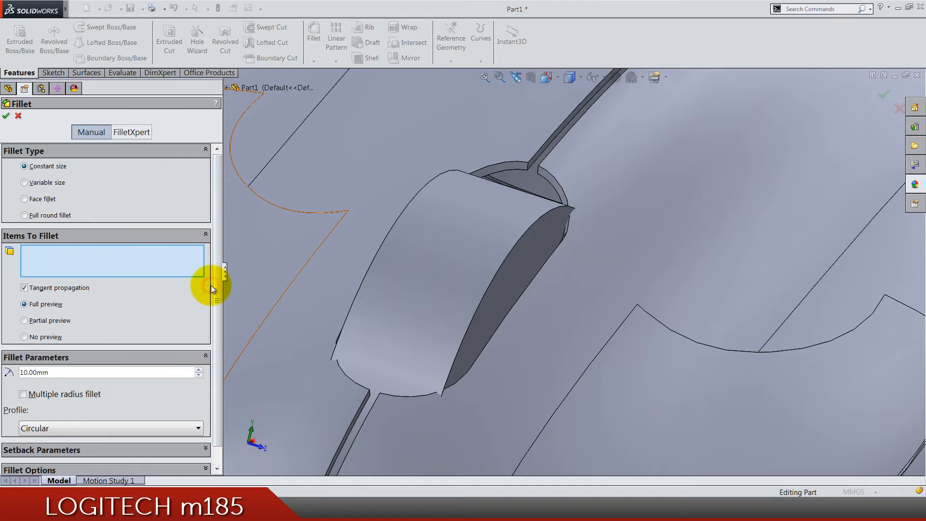
{"action": "scroll", "coordinate": [182, 304], "scroll_direction": "down", "scroll_amount": 1}
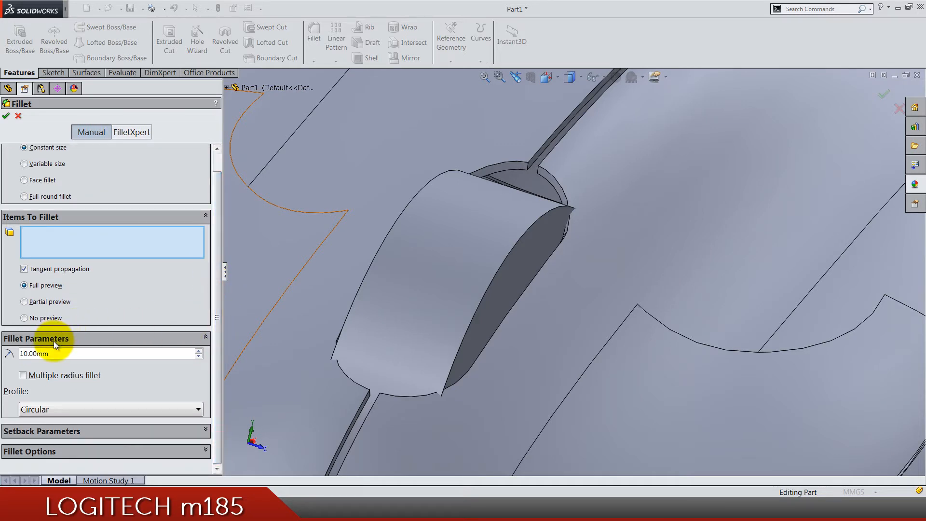
{"action": "left_click", "coordinate": [35, 409]}
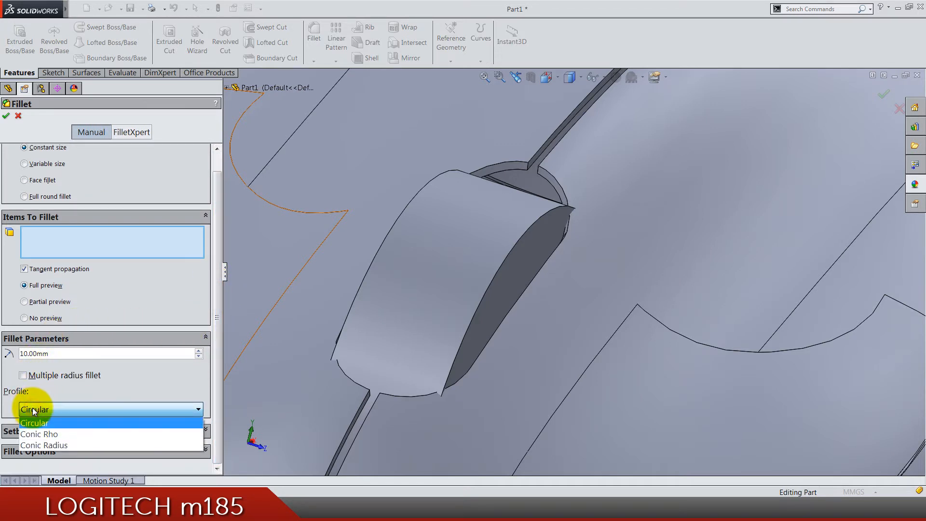
{"action": "left_click", "coordinate": [38, 446]}
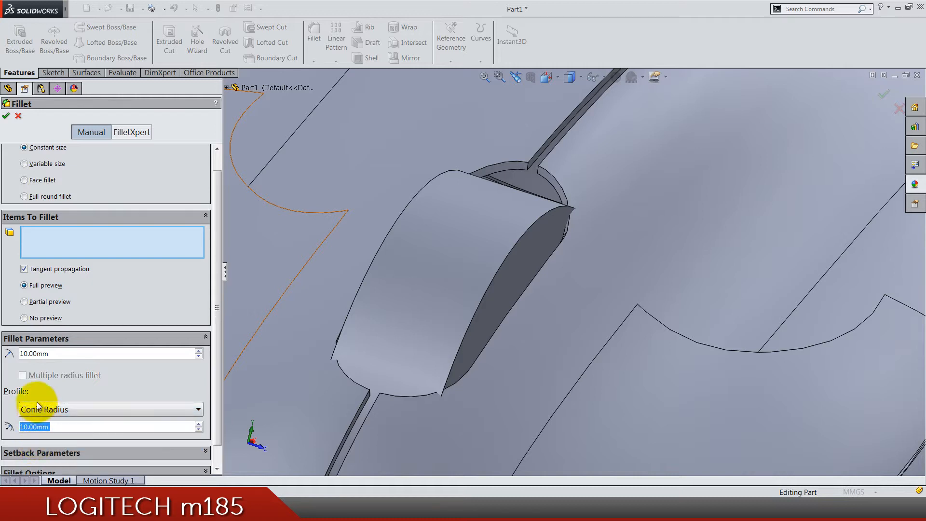
{"action": "left_click", "coordinate": [37, 246]}
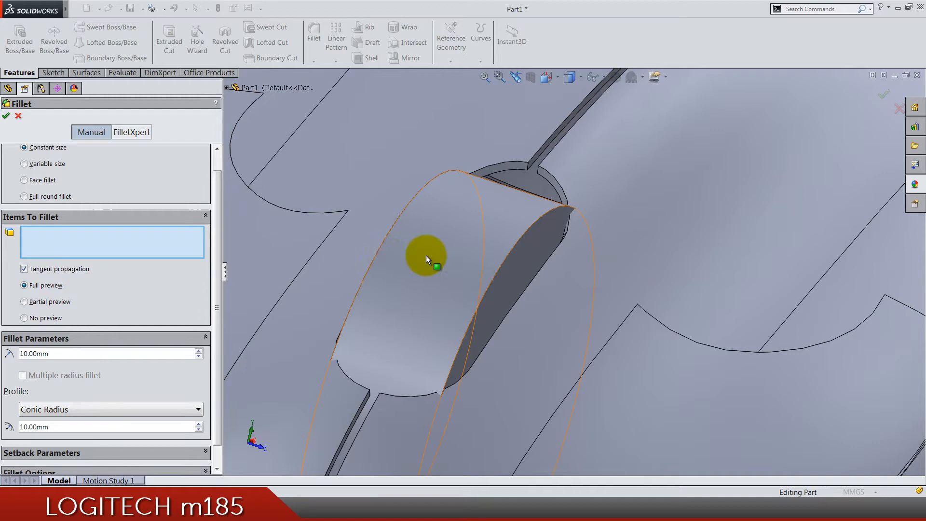
{"action": "left_click", "coordinate": [485, 306]}
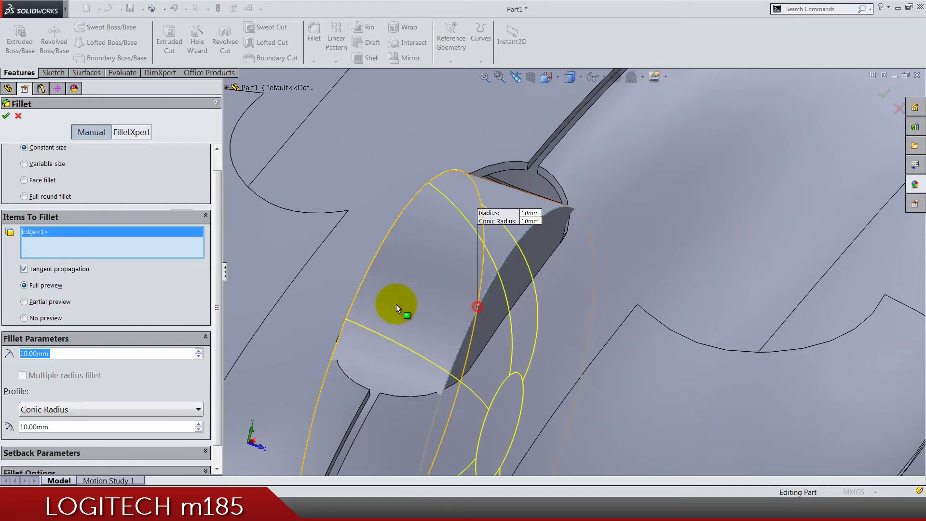
{"action": "left_click", "coordinate": [354, 304]}
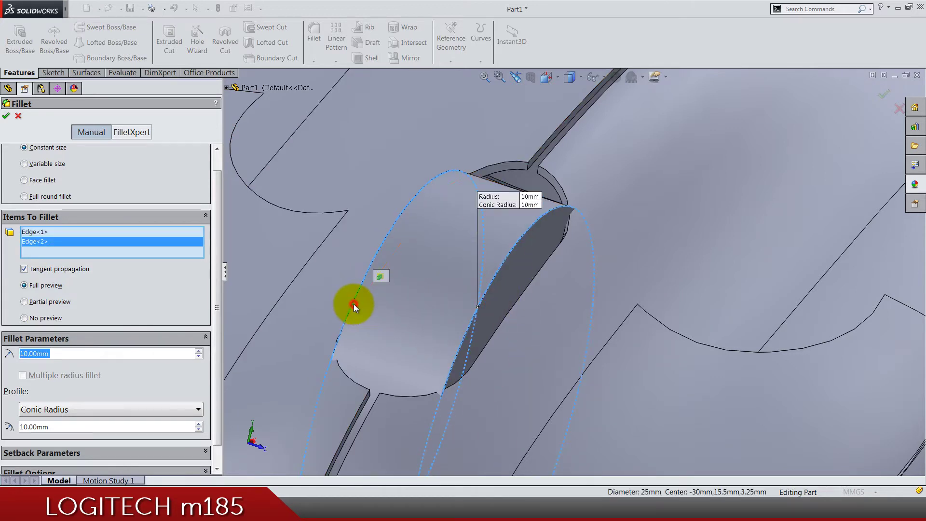
- Set radius 3.25 mm and conic radius 4 mm and create Fillet1 on the wheel rim
{"action": "left_click", "coordinate": [61, 354]}
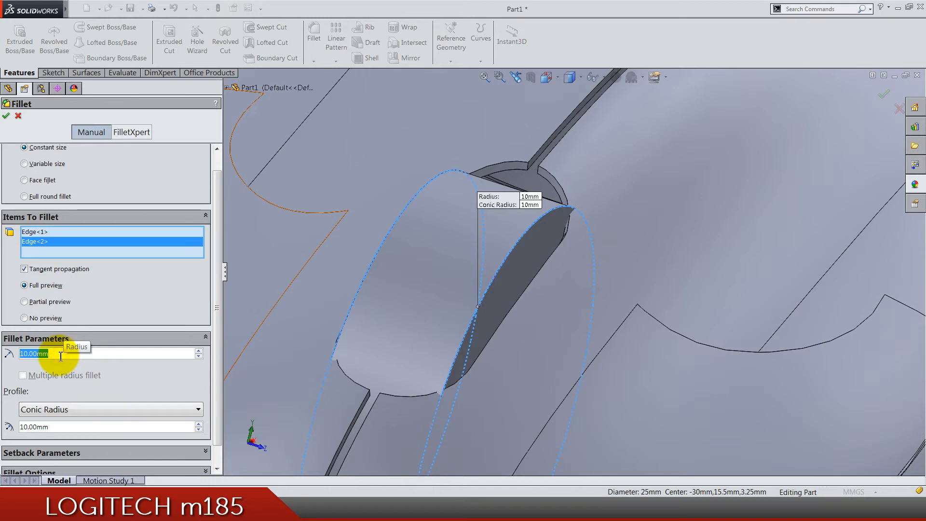
{"action": "type", "text": "3.25"}
{"action": "key", "text": "Return"}
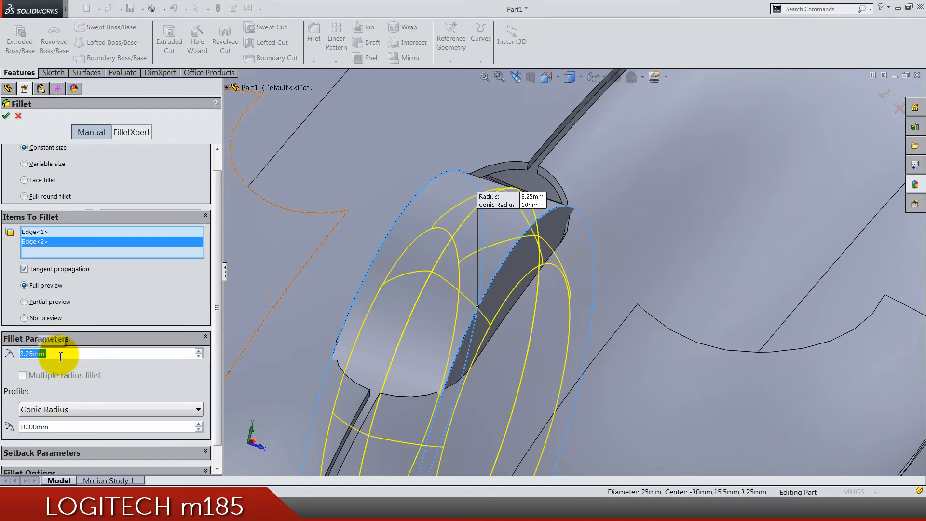
{"action": "left_click", "coordinate": [63, 427]}
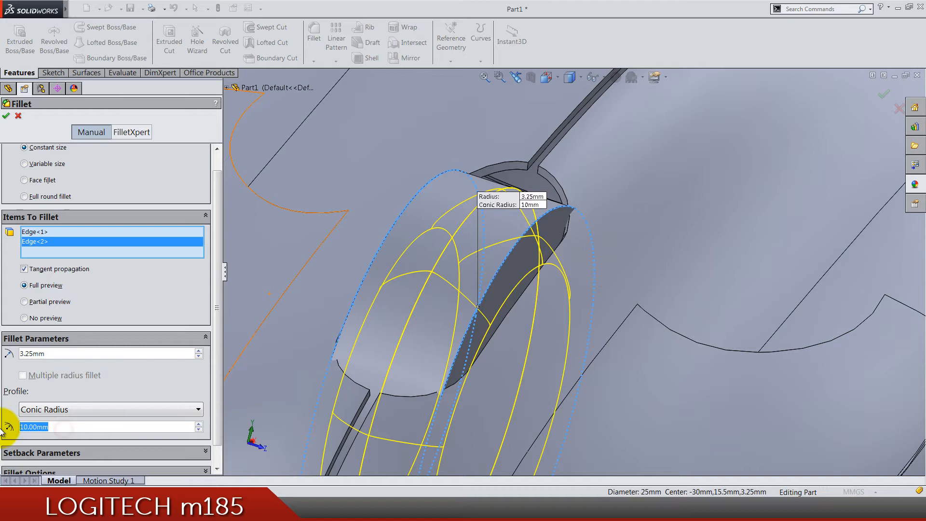
{"action": "type", "text": "4"}
{"action": "key", "text": "Return"}
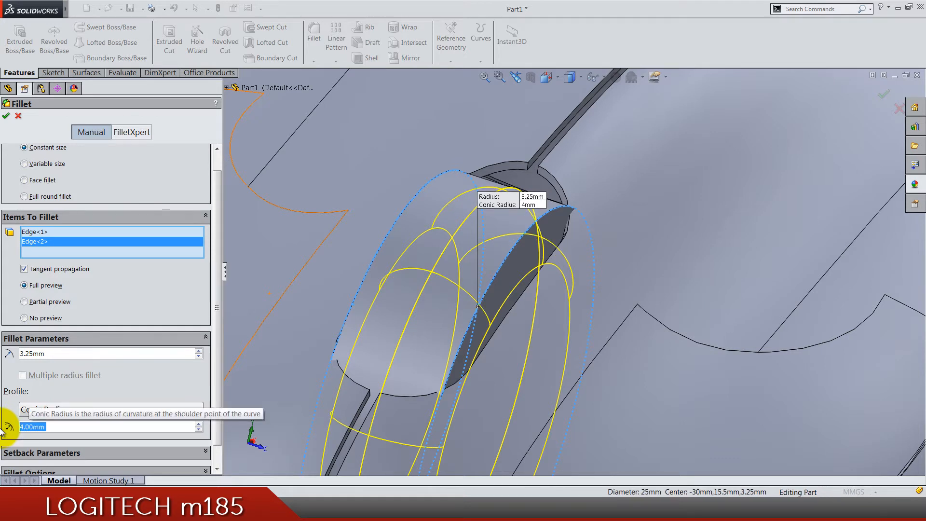
{"action": "left_click", "coordinate": [6, 116]}
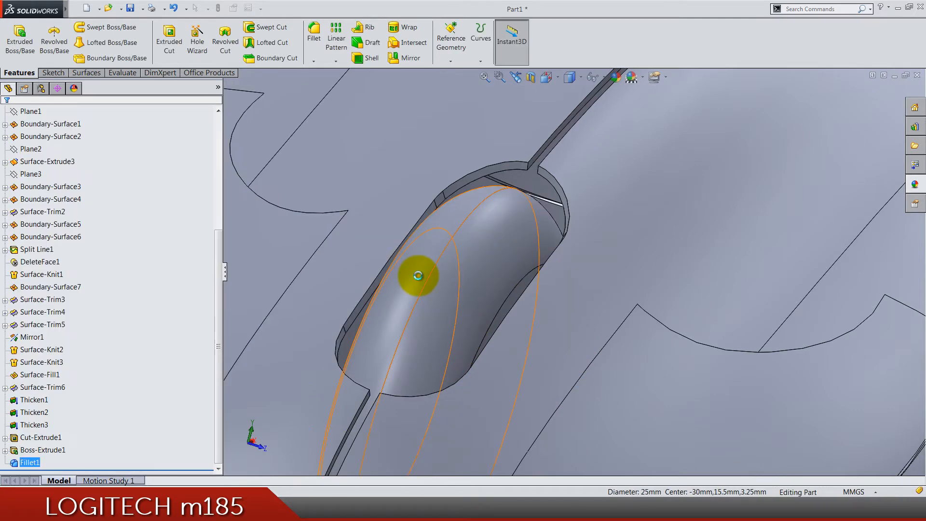
{"action": "scroll", "coordinate": [419, 276], "scroll_direction": "down", "scroll_amount": 5}
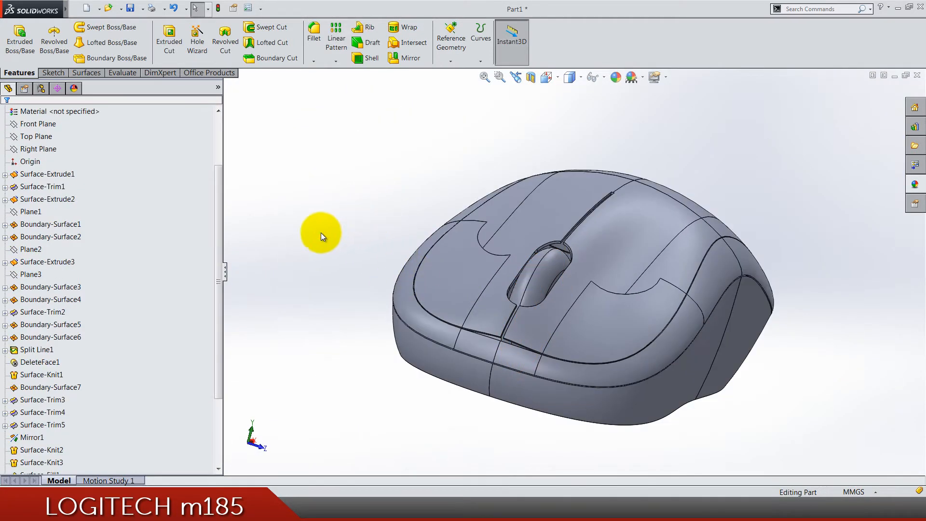
{"action": "scroll", "coordinate": [169, 260], "scroll_direction": "up", "scroll_amount": 3}
- Check the Solid Bodies(4) folder and orbit the four-body mouse model
{"action": "left_click", "coordinate": [5, 174]}
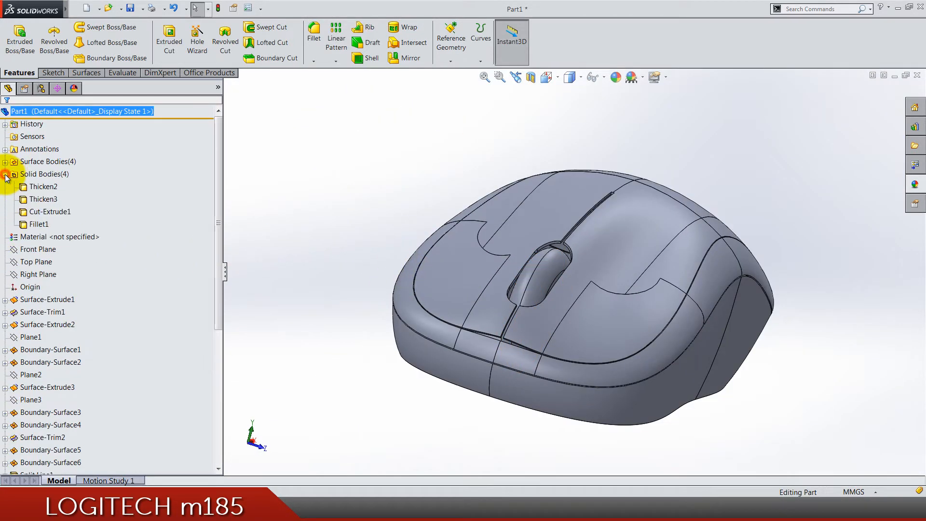
{"action": "left_click", "coordinate": [6, 174]}
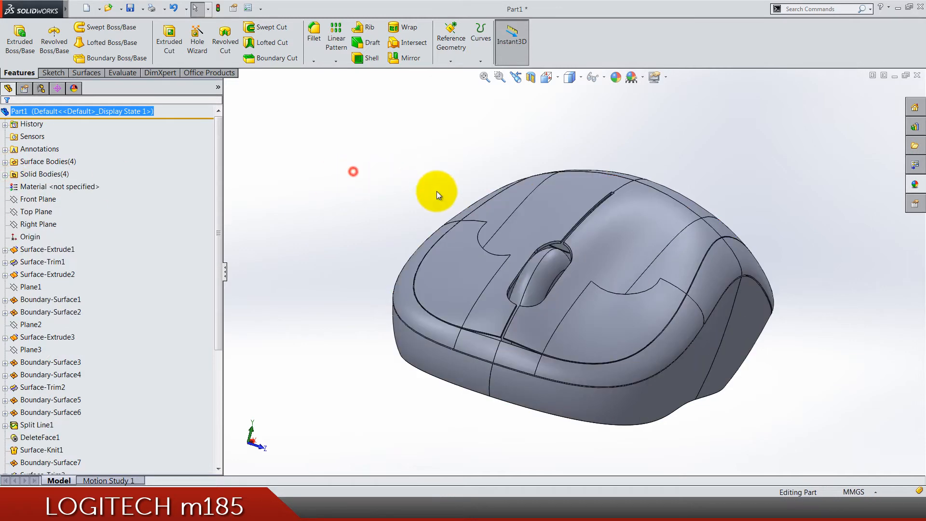
{"action": "middle_click_drag", "start_coordinate": [436, 191], "coordinate": [412, 269]}
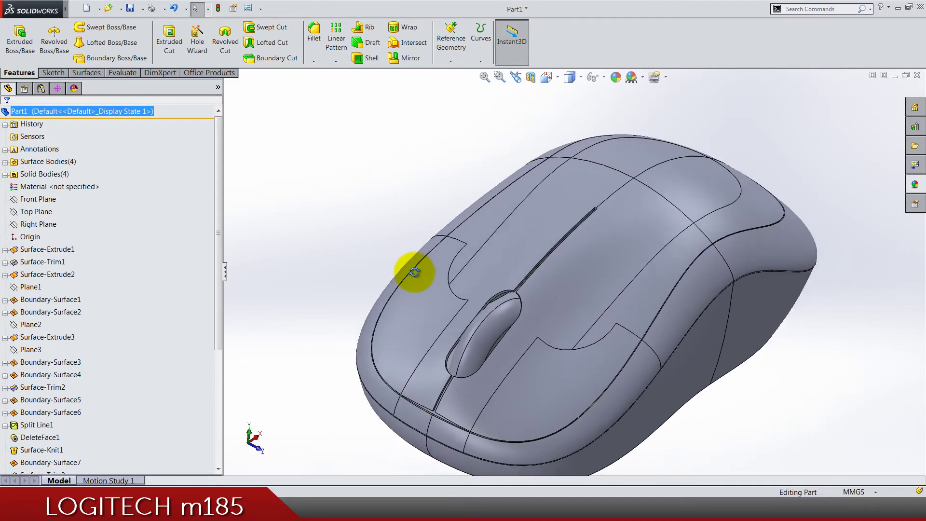
{"action": "left_click", "coordinate": [388, 250]}
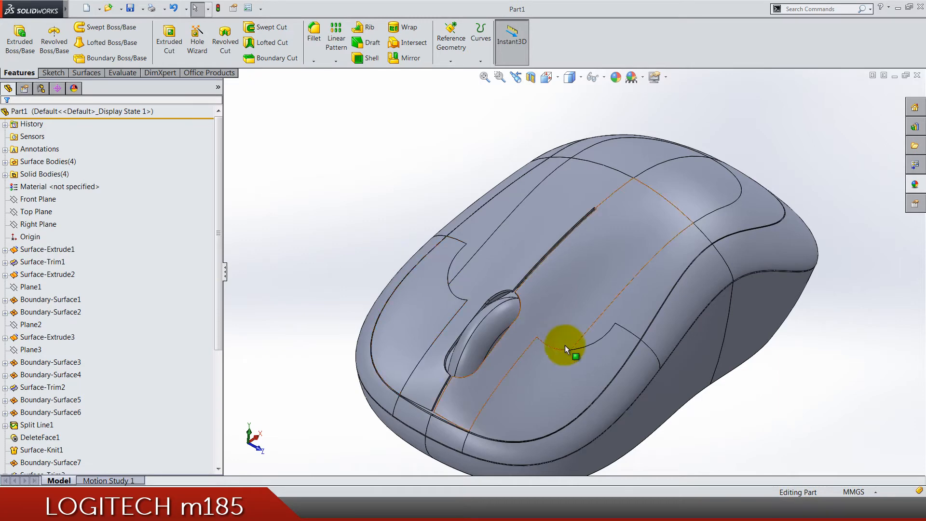
{"action": "mouse_move", "coordinate": [565, 345]}
{"action": "middle_mouse_down"}
{"action": "mouse_move", "coordinate": [600, 393]}
{"action": "mouse_move", "coordinate": [565, 263]}
{"action": "middle_mouse_up"}
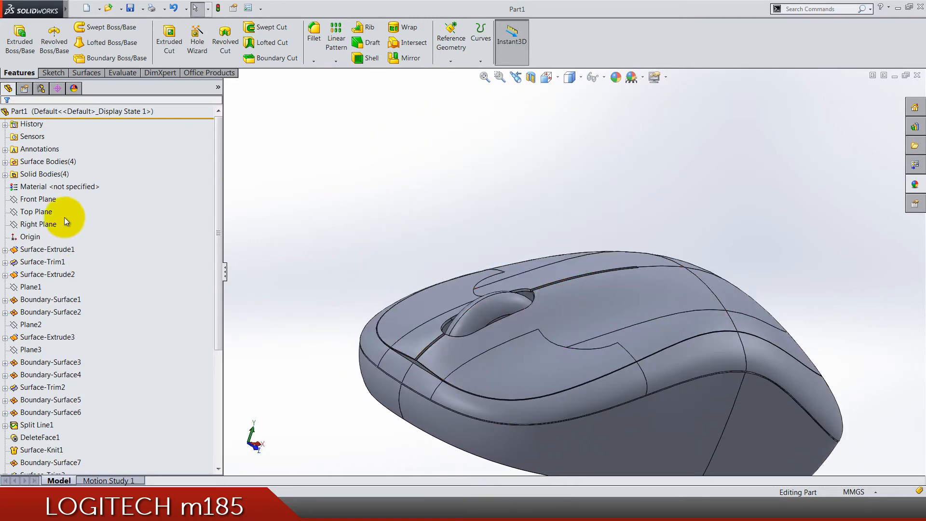
- Start a new sketch on the Front Plane
{"action": "left_click", "coordinate": [40, 200]}
{"action": "right_click", "coordinate": [48, 199]}
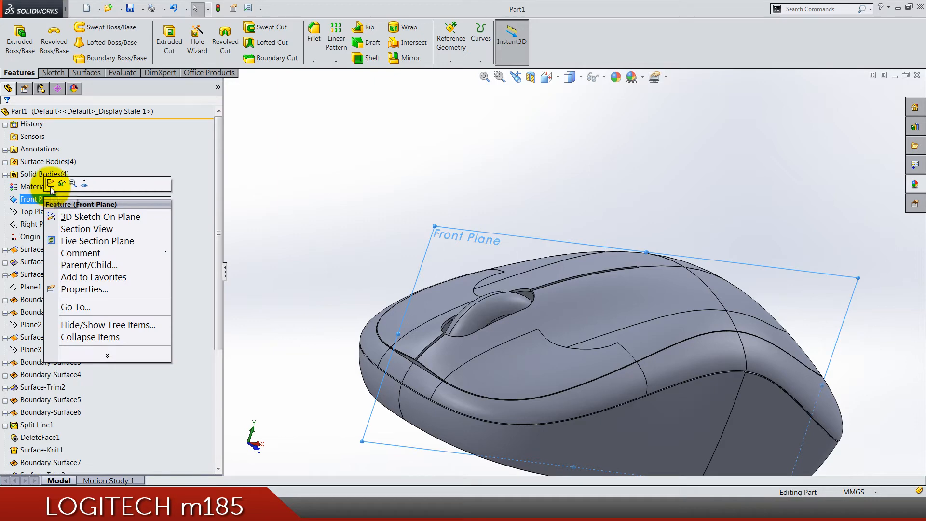
{"action": "left_click", "coordinate": [51, 185]}
{"action": "scroll", "coordinate": [112, 394], "scroll_direction": "down", "scroll_amount": 5}
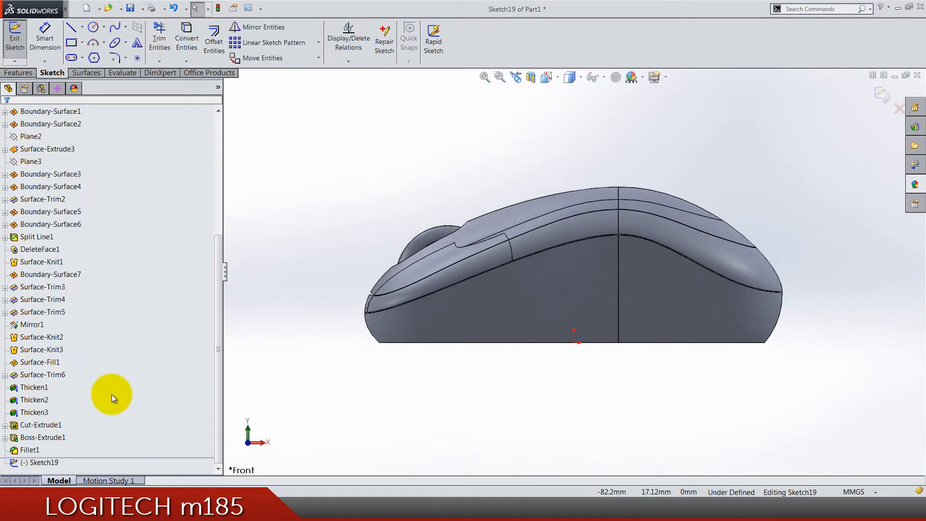
- Convert Sketch18's two scroll-wheel circles into the sketch as construction geometry
{"action": "left_click", "coordinate": [29, 449]}
{"action": "left_click", "coordinate": [10, 438]}
{"action": "left_click", "coordinate": [43, 450]}
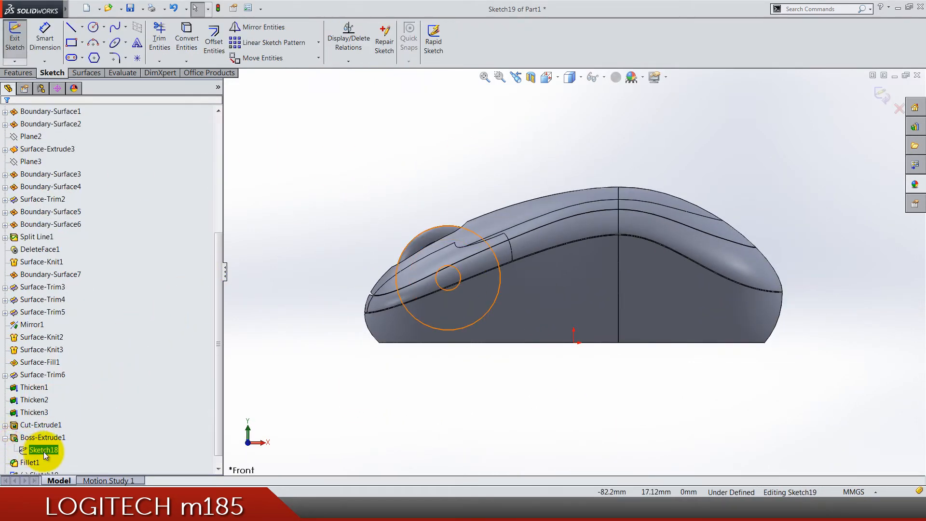
{"action": "left_click", "coordinate": [186, 36]}
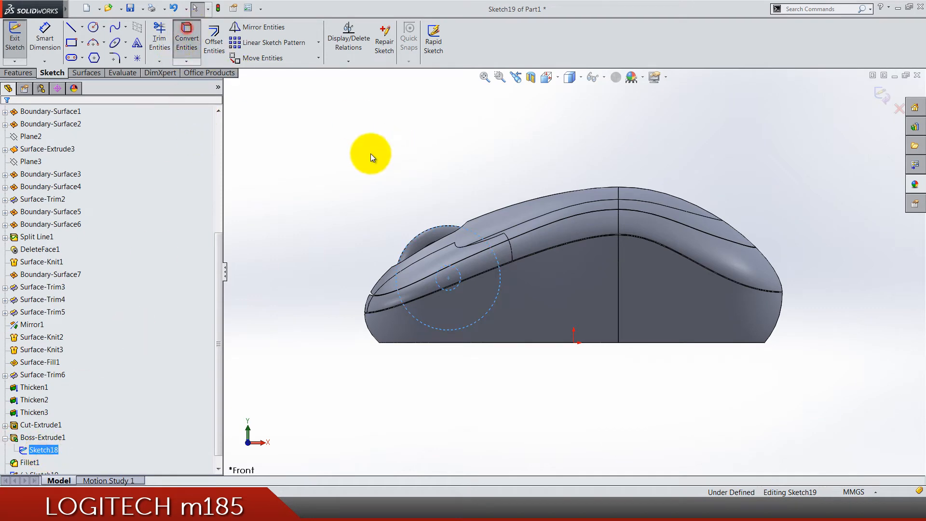
{"action": "left_click_drag", "start_coordinate": [345, 151], "coordinate": [515, 377]}
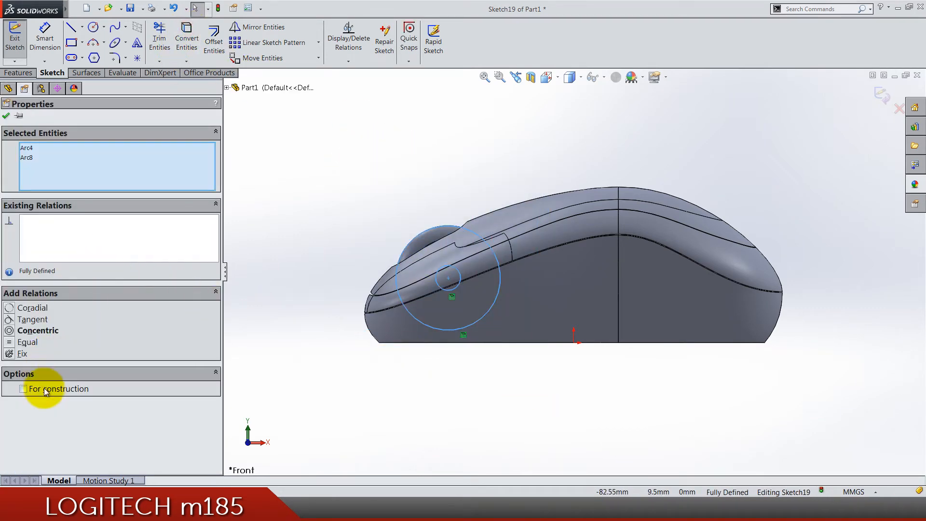
{"action": "left_click", "coordinate": [44, 387]}
- Draw a vertical construction line up from the scroll wheel's centre
{"action": "key", "text": "Escape"}
{"action": "scroll", "coordinate": [379, 182], "scroll_direction": "down", "scroll_amount": 3}
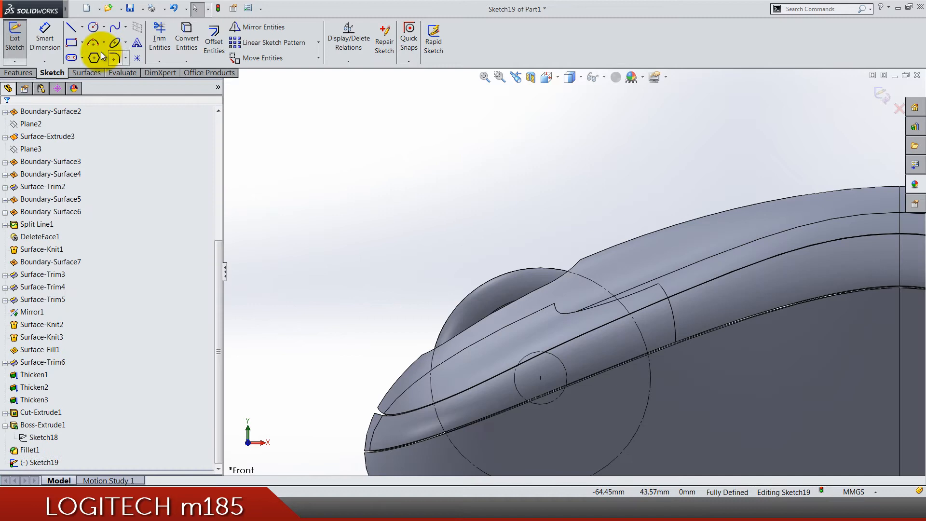
{"action": "left_click", "coordinate": [78, 28]}
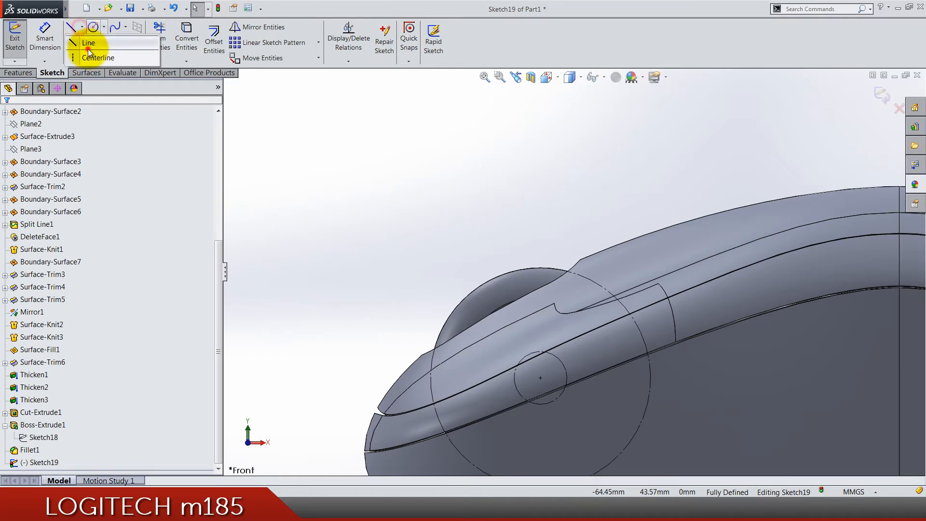
{"action": "left_click", "coordinate": [23, 268]}
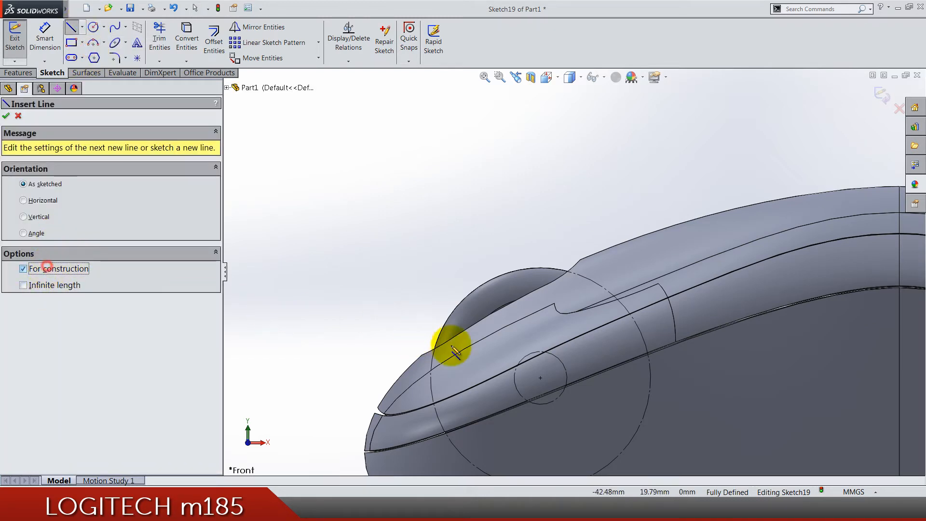
{"action": "left_click", "coordinate": [541, 377]}
{"action": "left_click", "coordinate": [540, 223]}
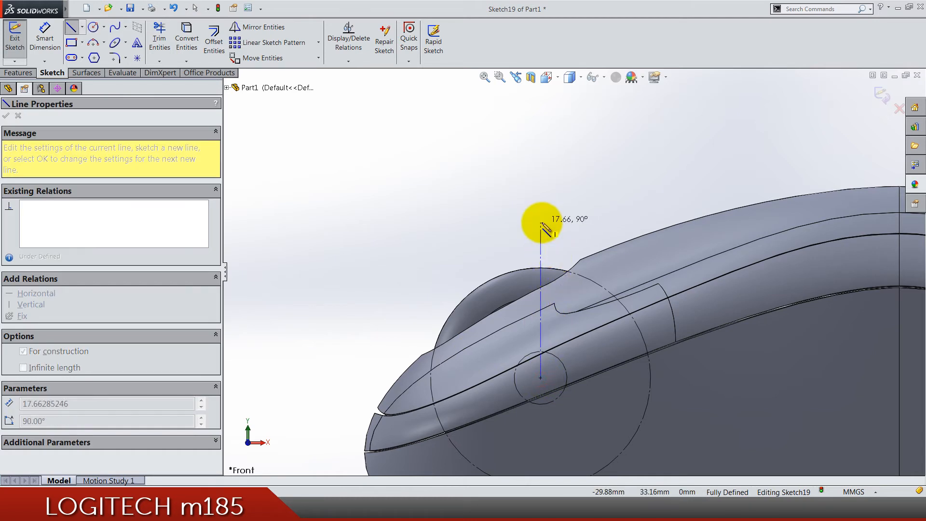
{"action": "key", "text": "Escape"}
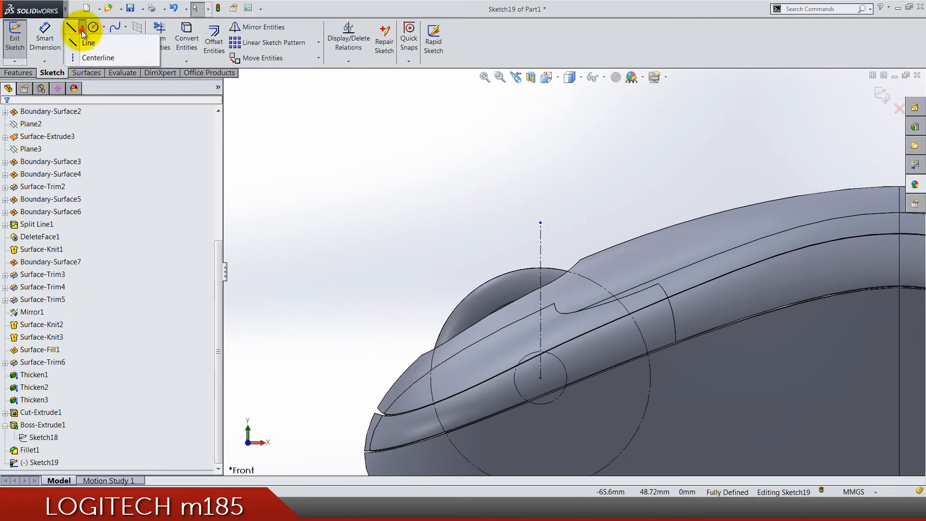
- Draw a horizontal construction line leftward from the vertical centerline
{"action": "left_click", "coordinate": [72, 28]}
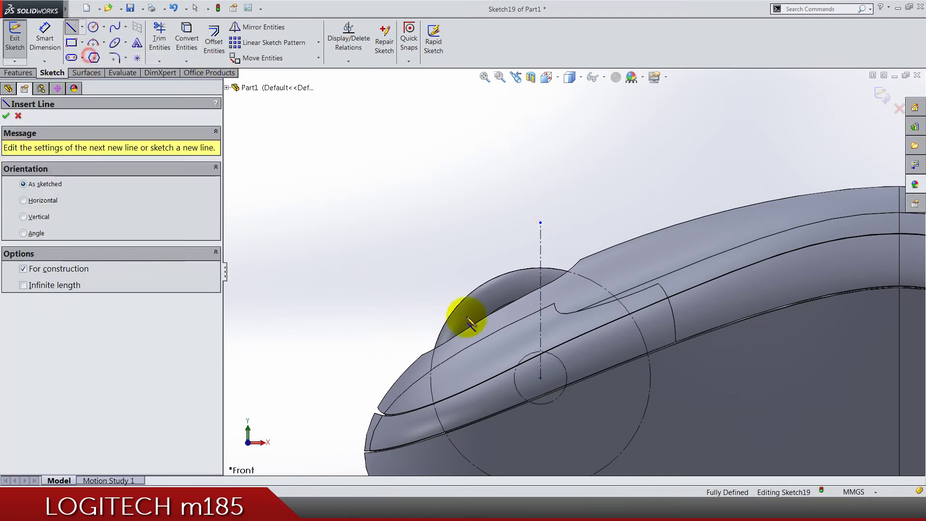
{"action": "left_click", "coordinate": [540, 273]}
{"action": "double_click", "coordinate": [432, 273]}
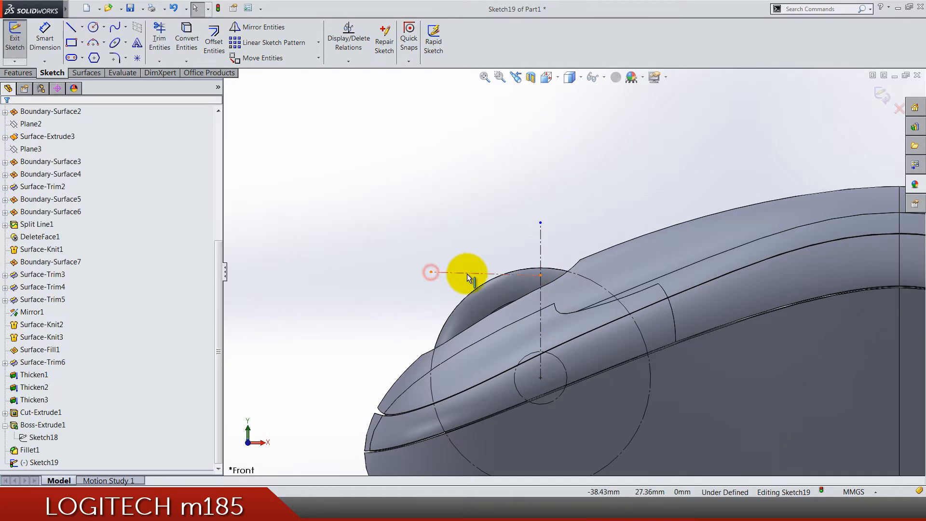
{"action": "left_click", "coordinate": [477, 274]}
{"action": "left_click", "coordinate": [551, 249]}
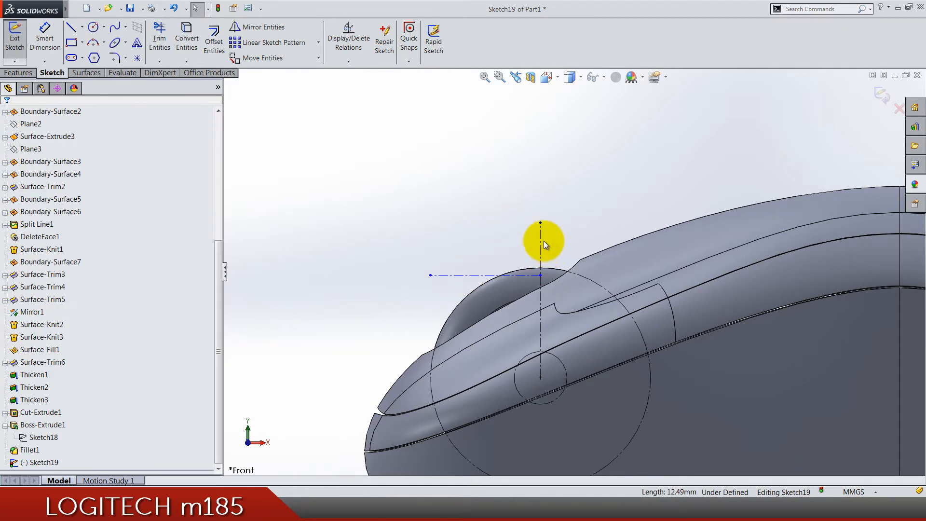
{"action": "left_click", "coordinate": [543, 241]}
{"action": "left_click", "coordinate": [484, 220]}
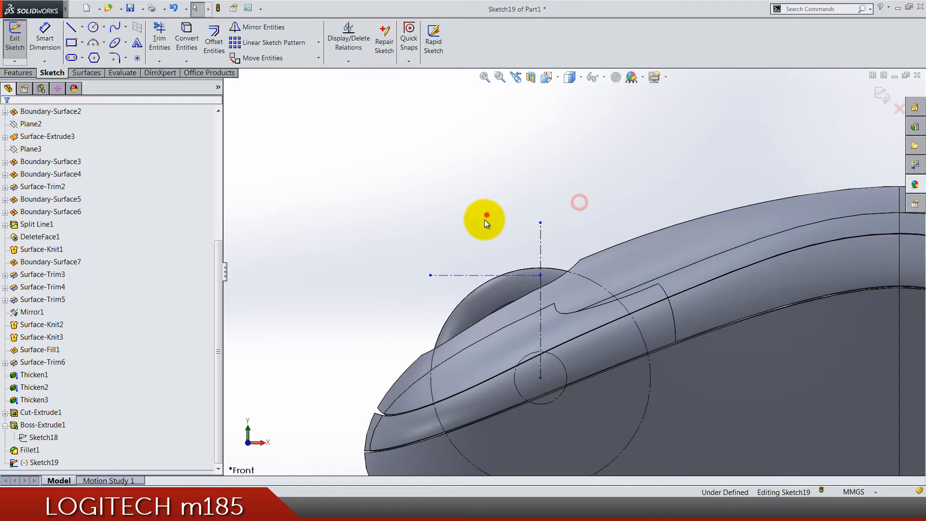
- Dimension the vertical line 12.60 mm and the horizontal line 10 mm
{"action": "left_click", "coordinate": [45, 36]}
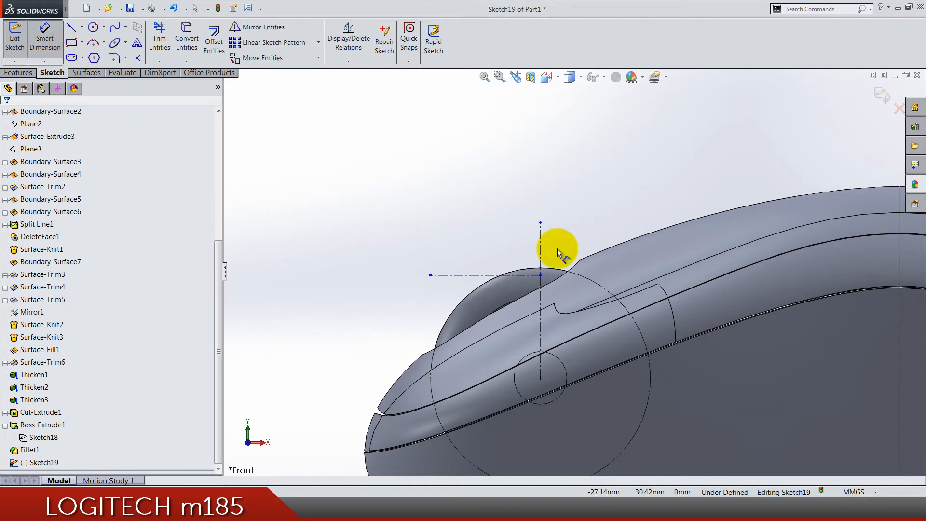
{"action": "left_click", "coordinate": [543, 246]}
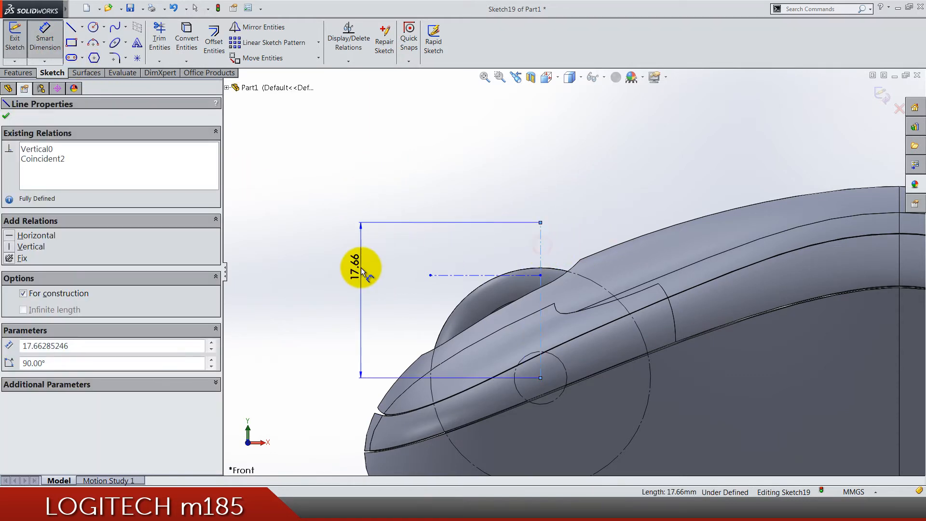
{"action": "left_click", "coordinate": [371, 275]}
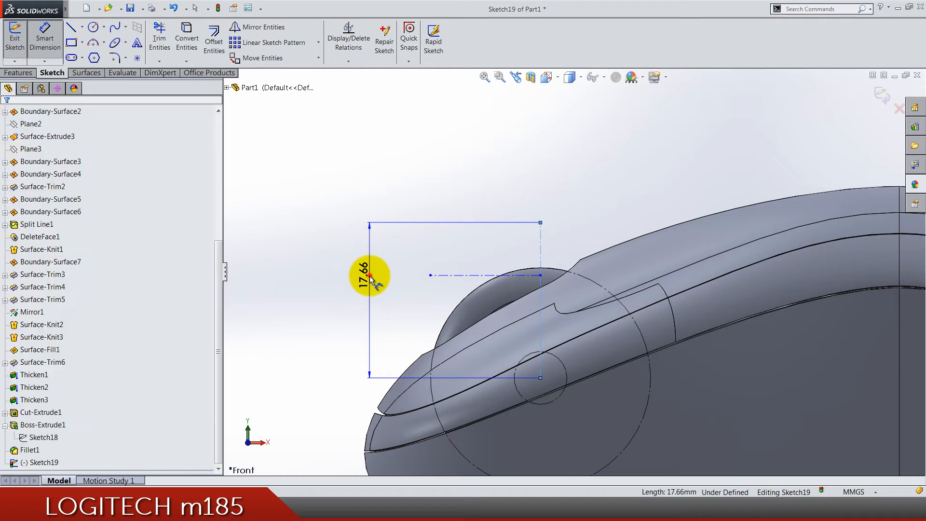
{"action": "type", "text": "12.6"}
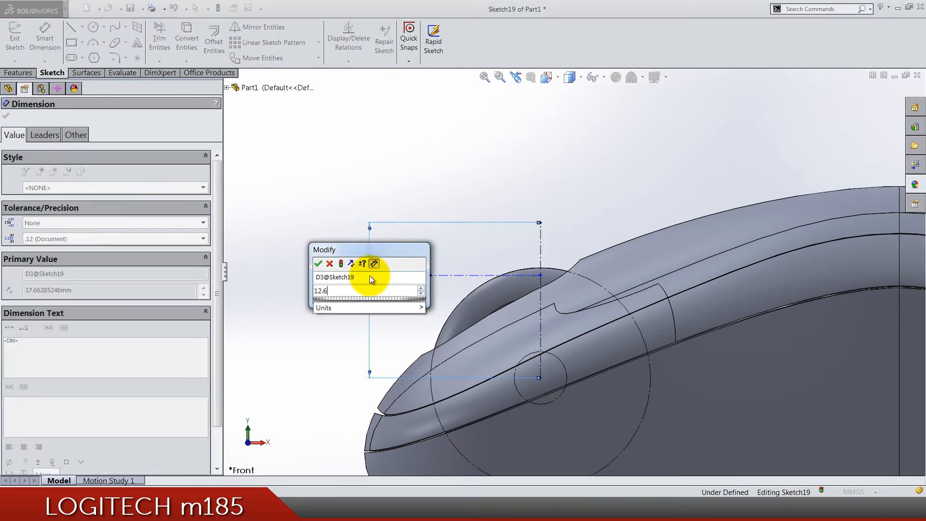
{"action": "key", "text": "Return"}
{"action": "left_click", "coordinate": [421, 236]}
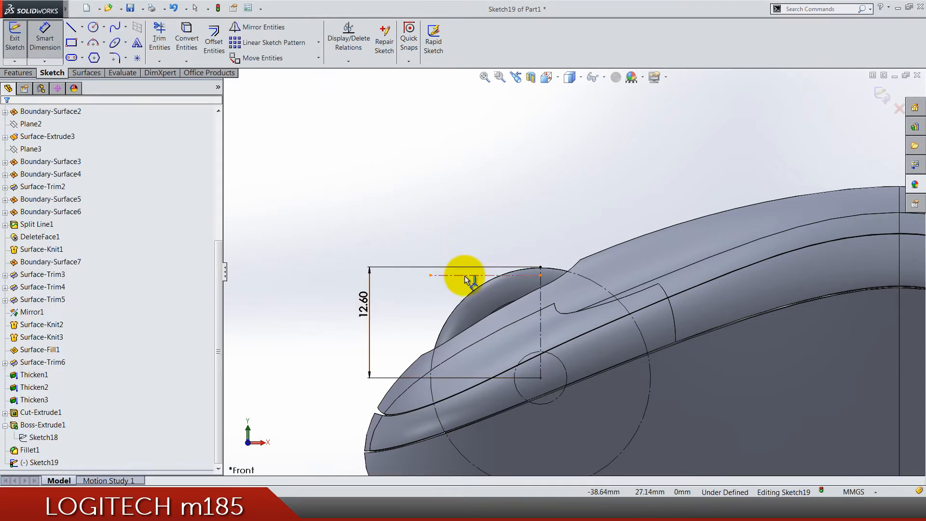
{"action": "left_click", "coordinate": [467, 278]}
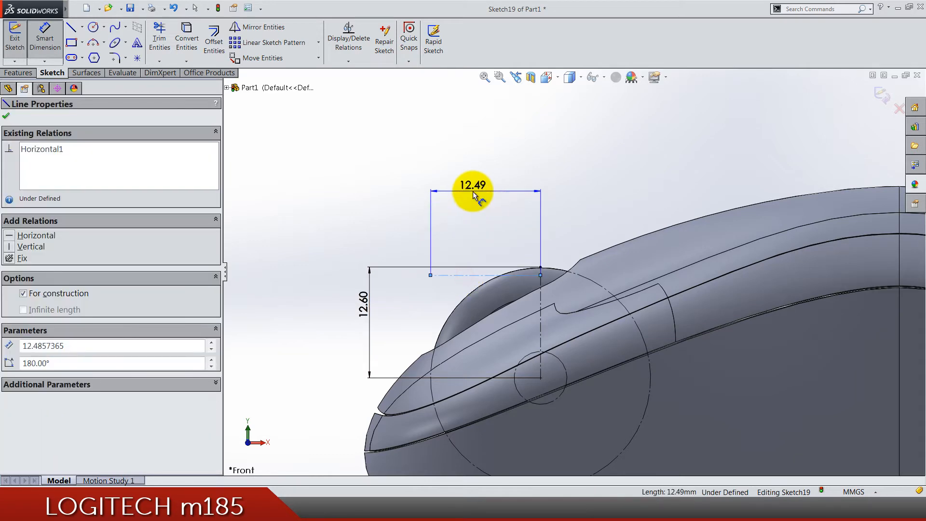
{"action": "left_click", "coordinate": [476, 195]}
{"action": "type", "text": "10"}
{"action": "key", "text": "Return"}
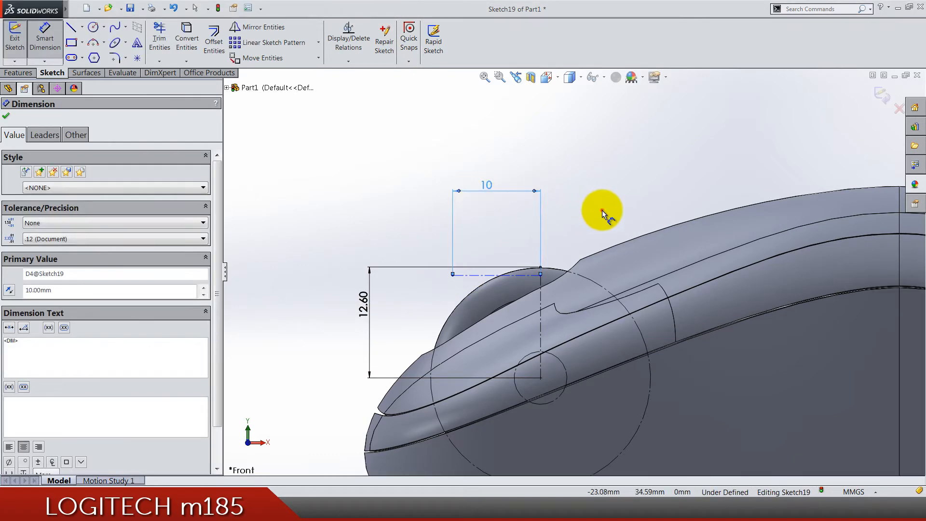
{"action": "left_click", "coordinate": [600, 210]}
{"action": "scroll", "coordinate": [536, 275], "scroll_direction": "down", "scroll_amount": 4}
- Dimension the horizontal construction line 3.50 mm from the point on the wheel top
{"action": "left_click", "coordinate": [559, 290]}
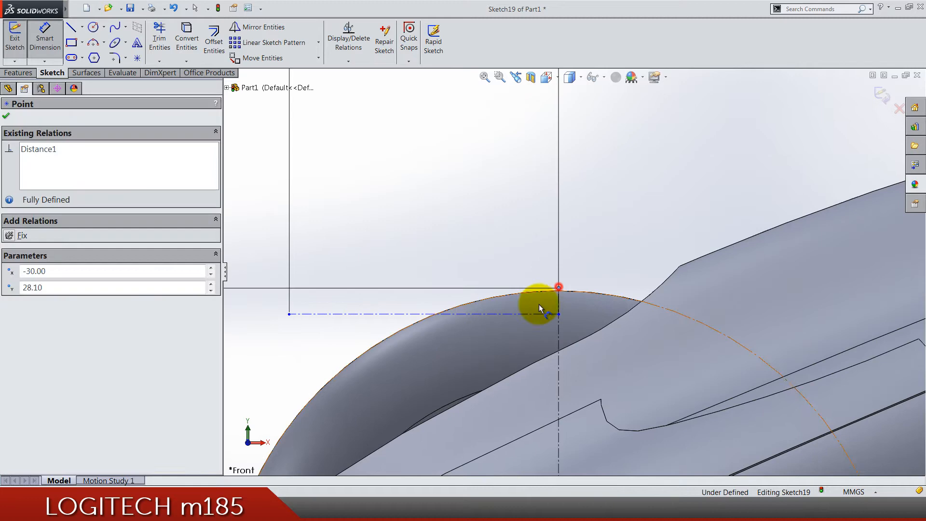
{"action": "left_click", "coordinate": [533, 313]}
{"action": "scroll", "coordinate": [533, 316], "scroll_direction": "up", "scroll_amount": 3}
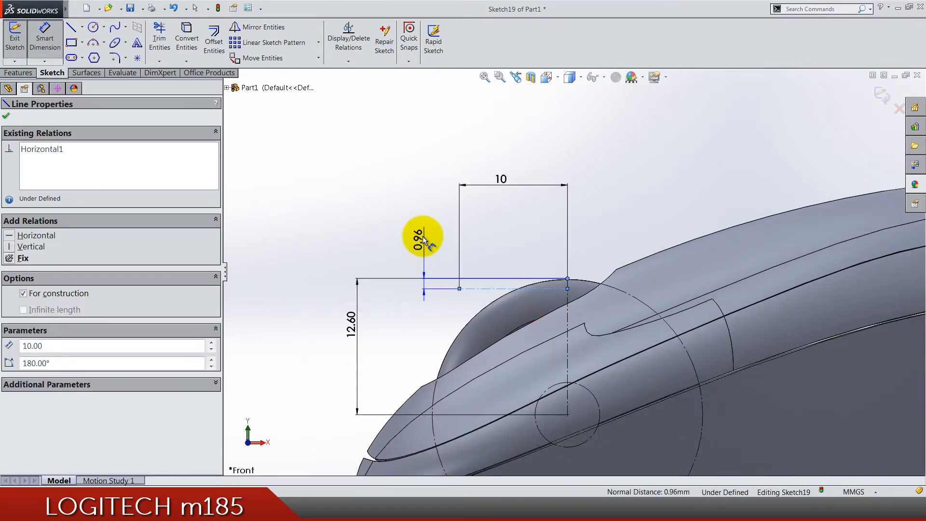
{"action": "left_click", "coordinate": [425, 239]}
{"action": "type", "text": "3.5"}
{"action": "key", "text": "Return"}
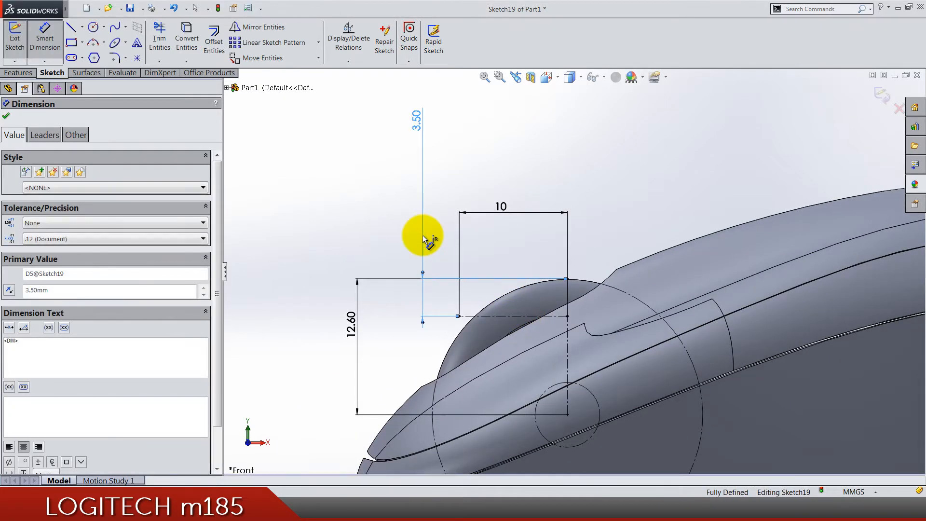
{"action": "left_click", "coordinate": [559, 270]}
{"action": "scroll", "coordinate": [559, 270], "scroll_direction": "down", "scroll_amount": 3}
{"action": "scroll", "coordinate": [617, 302], "scroll_direction": "down", "scroll_amount": 4}
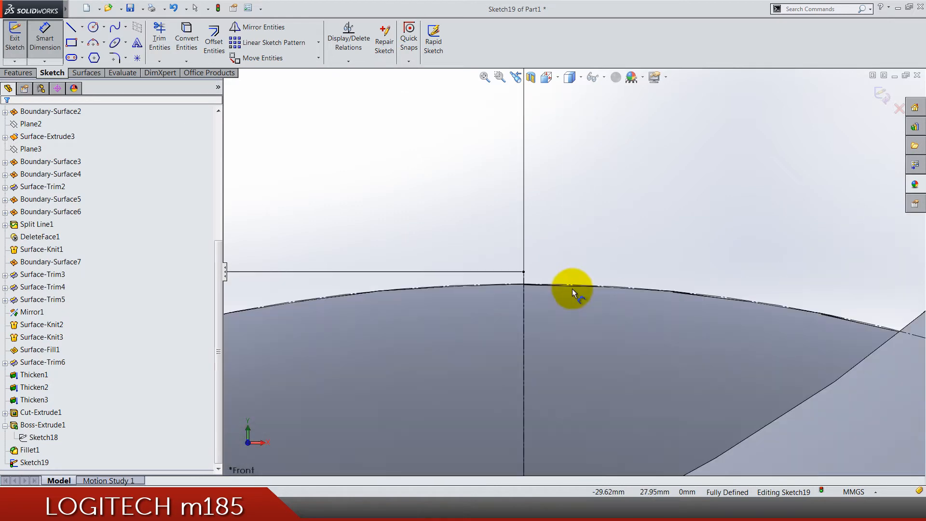
- Draw a Ø0.50 mm circle centred on the sketch point at the wheel top
{"action": "left_click", "coordinate": [94, 31]}
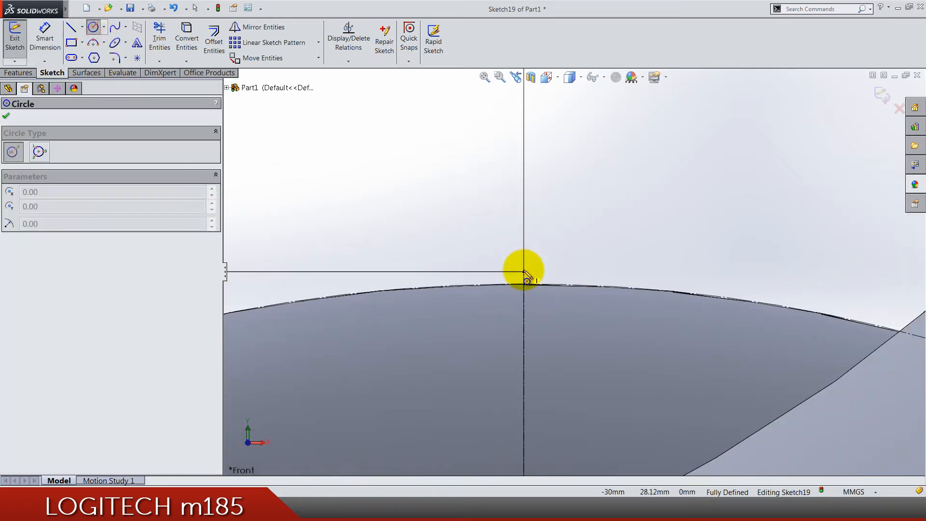
{"action": "left_click_drag", "start_coordinate": [524, 273], "coordinate": [583, 230]}
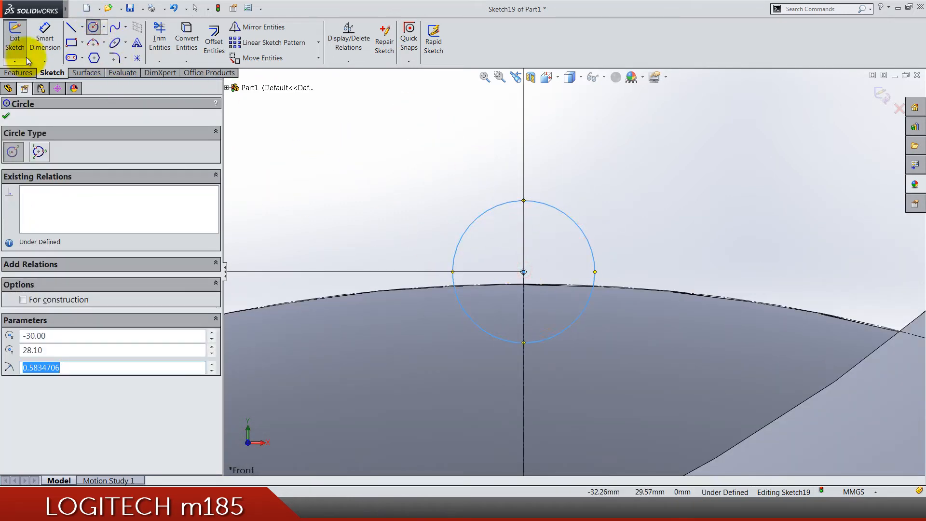
{"action": "left_click", "coordinate": [45, 38]}
{"action": "left_click", "coordinate": [595, 259]}
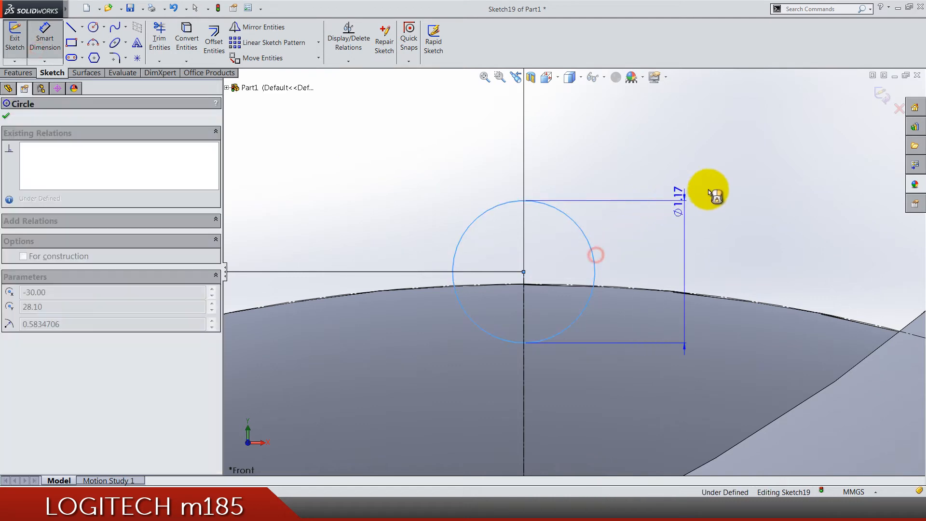
{"action": "left_click", "coordinate": [709, 190]}
{"action": "type", "text": "0.5"}
{"action": "key", "text": "Return"}
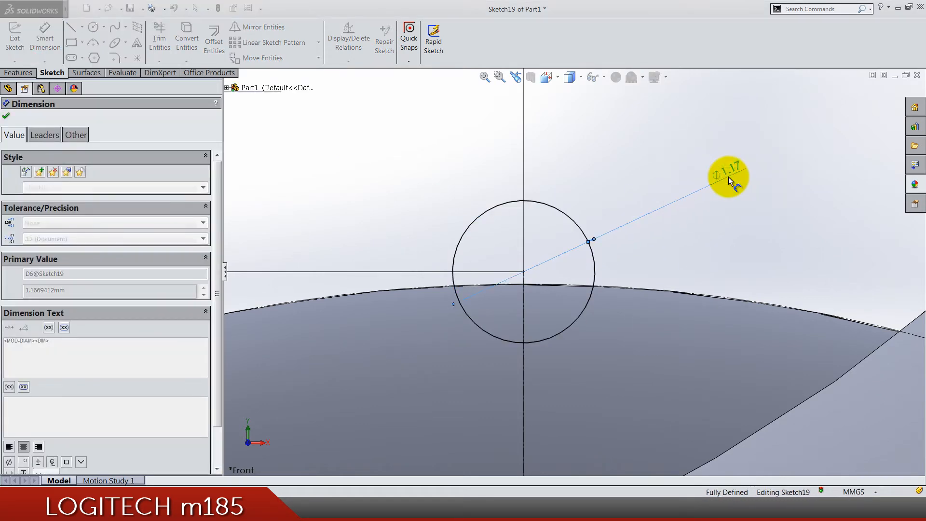
{"action": "key", "text": "Escape"}
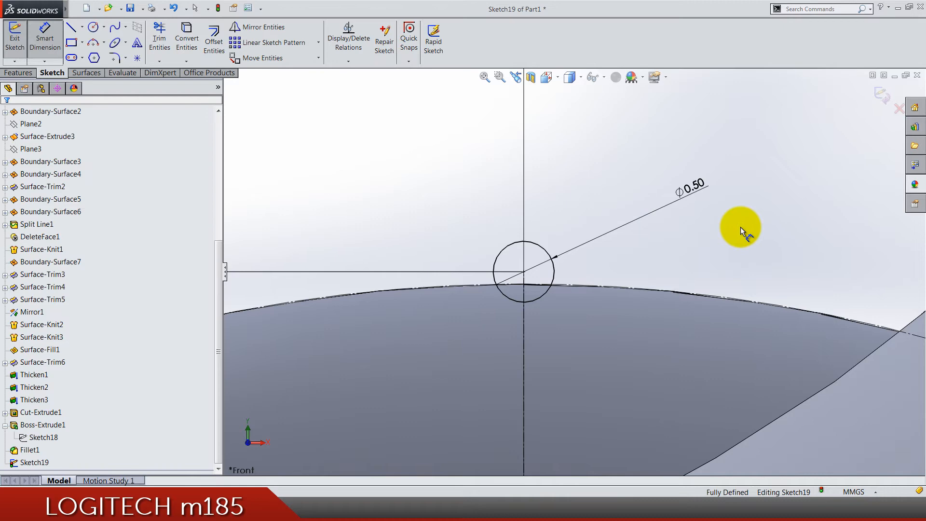
{"action": "scroll", "coordinate": [740, 227], "scroll_direction": "down", "scroll_amount": 2}
- Exit Sketch19 and orbit to view the scroll wheel
{"action": "middle_click_drag", "start_coordinate": [728, 229], "coordinate": [735, 232]}
{"action": "left_click", "coordinate": [892, 98]}
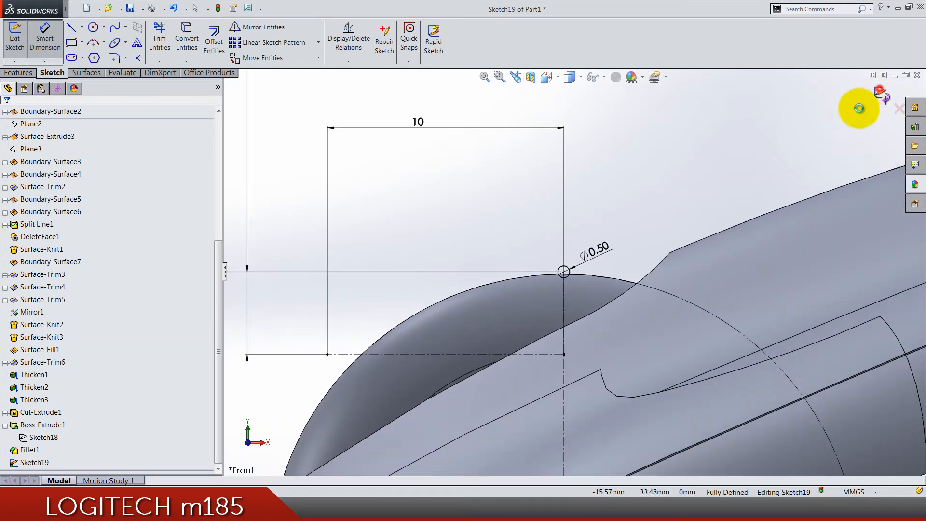
{"action": "scroll", "coordinate": [536, 210], "scroll_direction": "down", "scroll_amount": 3}
{"action": "middle_click_drag", "start_coordinate": [535, 210], "coordinate": [506, 328]}
{"action": "scroll", "coordinate": [507, 327], "scroll_direction": "up", "scroll_amount": 4}
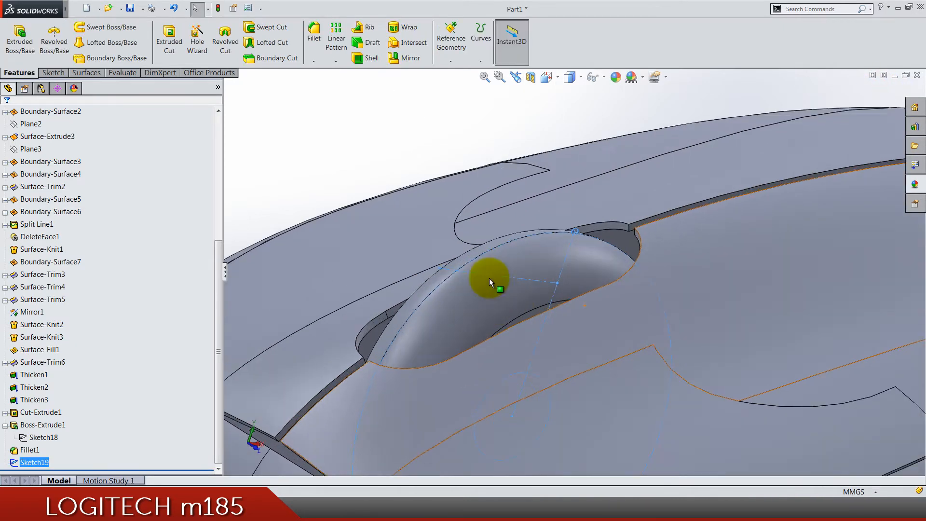
- Start a revolved cut about the construction-line axis, set to Mid-Plane revolve type
{"action": "left_click", "coordinate": [226, 40]}
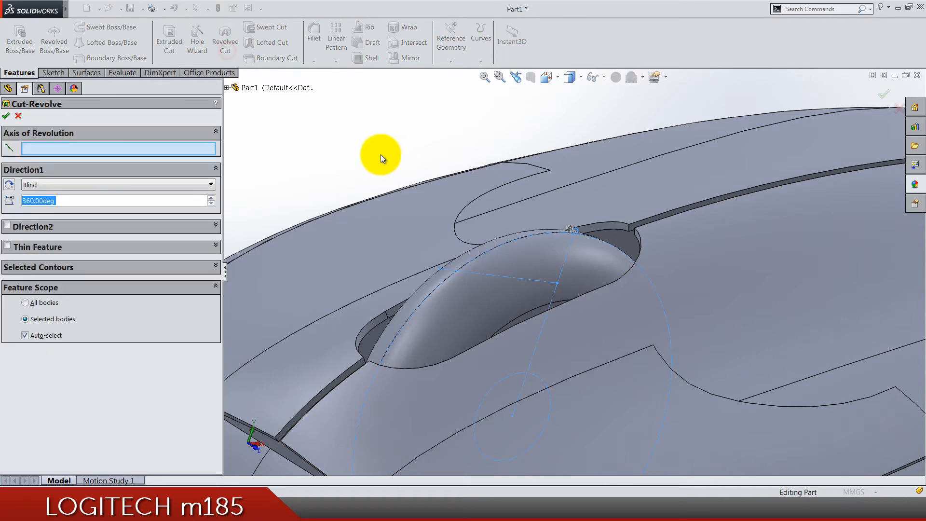
{"action": "left_click", "coordinate": [173, 149]}
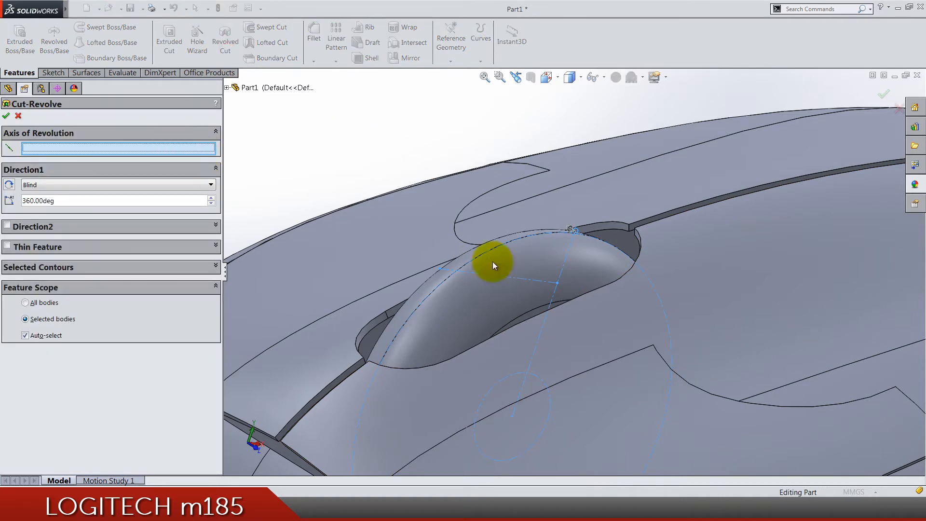
{"action": "mouse_move", "coordinate": [493, 261]}
{"action": "middle_mouse_down"}
{"action": "mouse_move", "coordinate": [504, 281]}
{"action": "mouse_move", "coordinate": [503, 268]}
{"action": "middle_mouse_up"}
{"action": "left_click", "coordinate": [503, 268]}
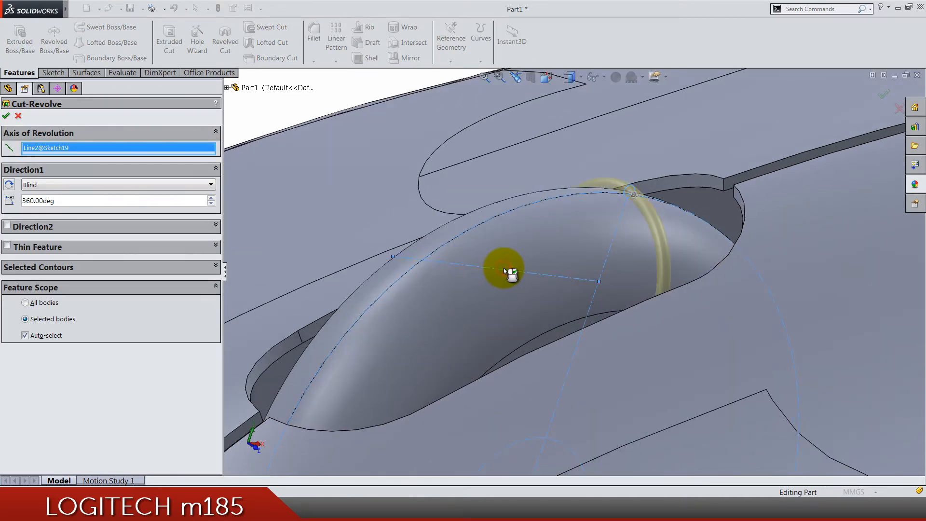
{"action": "scroll", "coordinate": [511, 272], "scroll_direction": "down", "scroll_amount": 2}
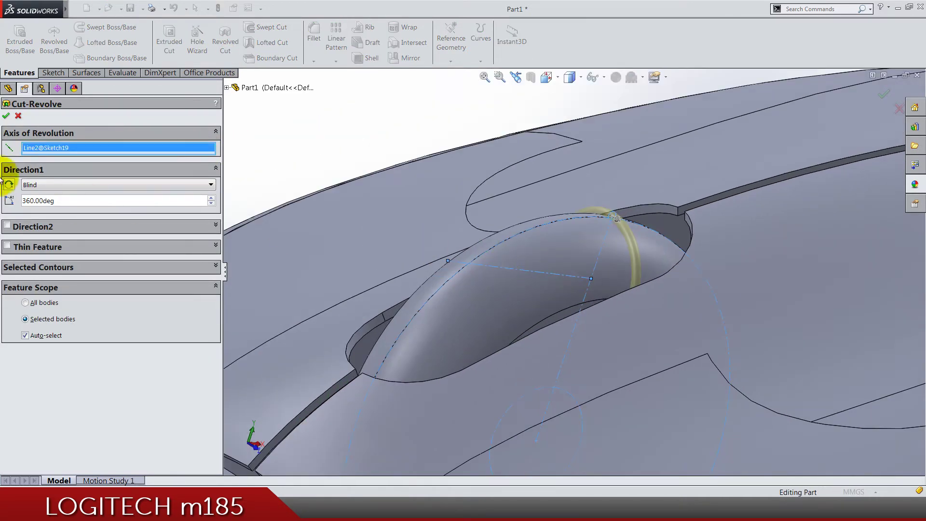
{"action": "left_click", "coordinate": [34, 186]}
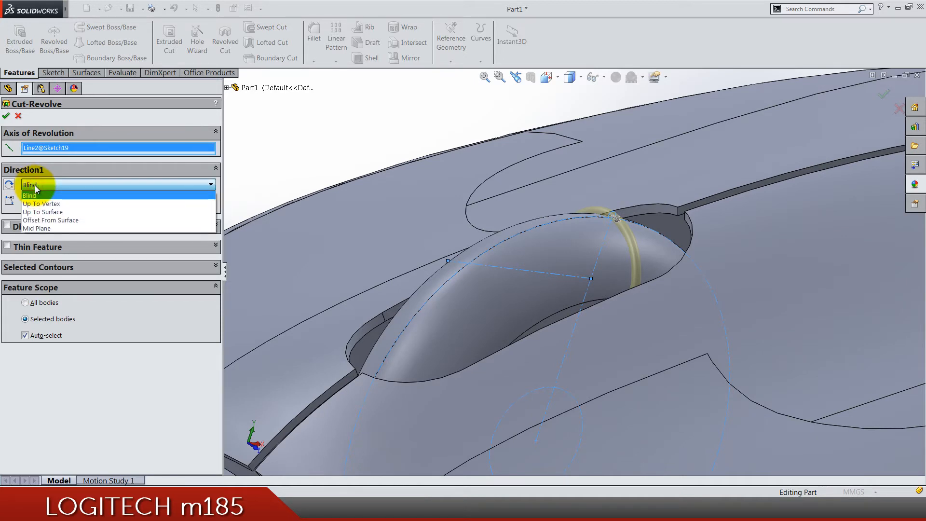
{"action": "left_click", "coordinate": [37, 229]}
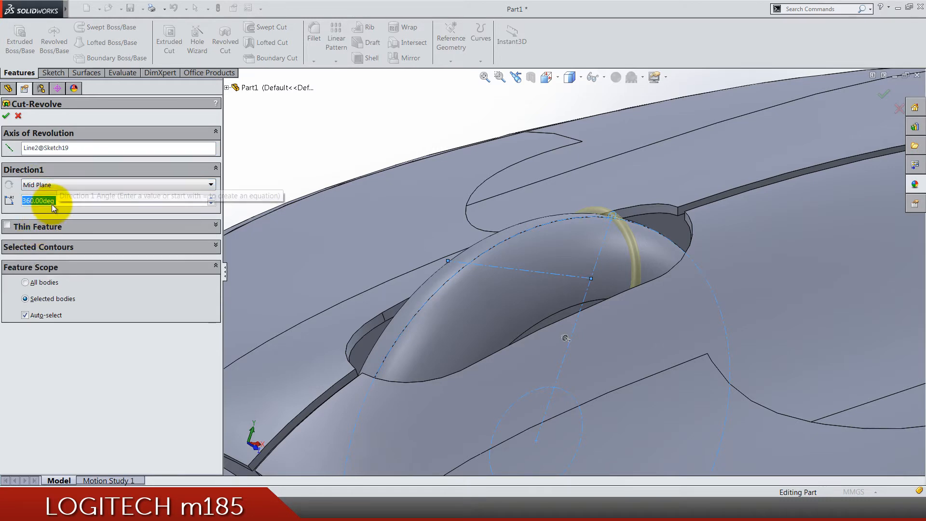
{"action": "type", "text": "90"}
- Set the cut angle to 90°, limit it to the Fillet1 wheel body, and accept Cut-Revolve1
{"action": "left_click", "coordinate": [74, 372]}
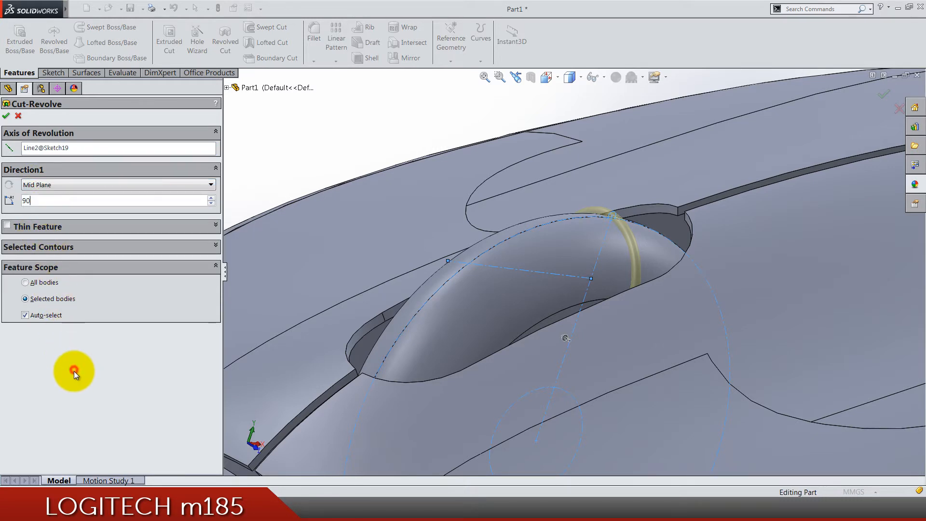
{"action": "left_click", "coordinate": [41, 317]}
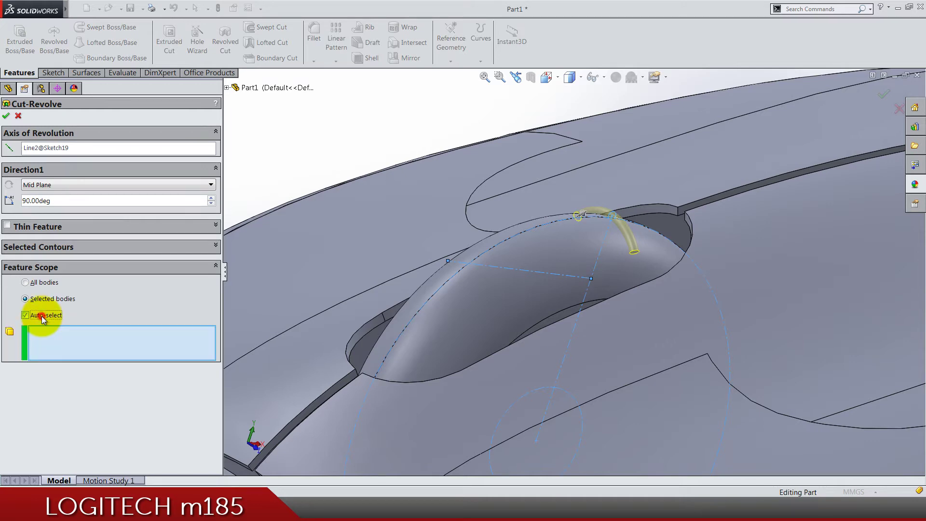
{"action": "left_click", "coordinate": [494, 320]}
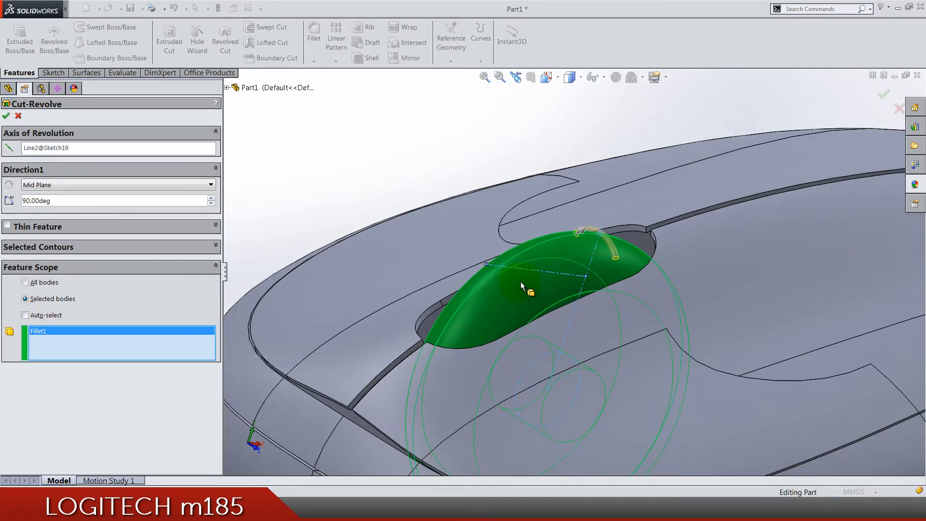
{"action": "middle_click_drag", "start_coordinate": [507, 302], "coordinate": [556, 267]}
{"action": "scroll", "coordinate": [557, 267], "scroll_direction": "down", "scroll_amount": 4}
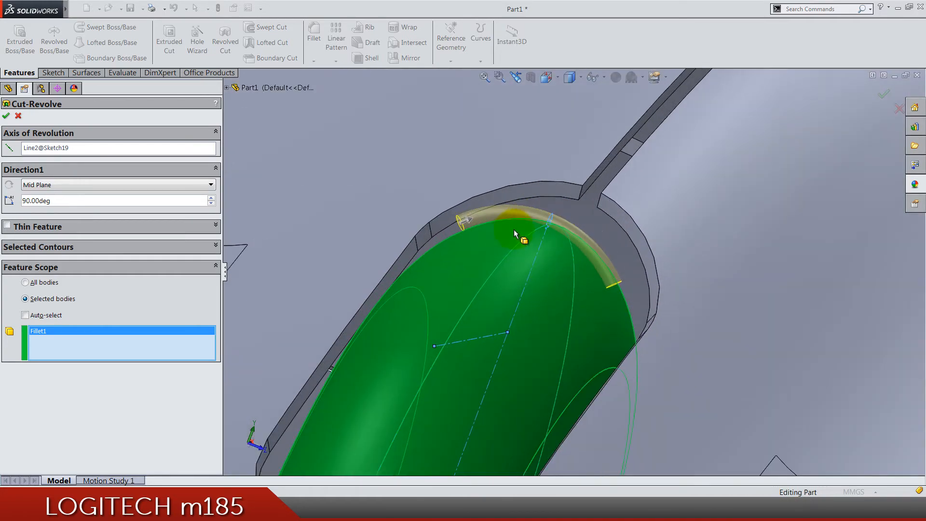
{"action": "scroll", "coordinate": [507, 289], "scroll_direction": "down", "scroll_amount": 4}
{"action": "scroll", "coordinate": [483, 299], "scroll_direction": "up", "scroll_amount": 5}
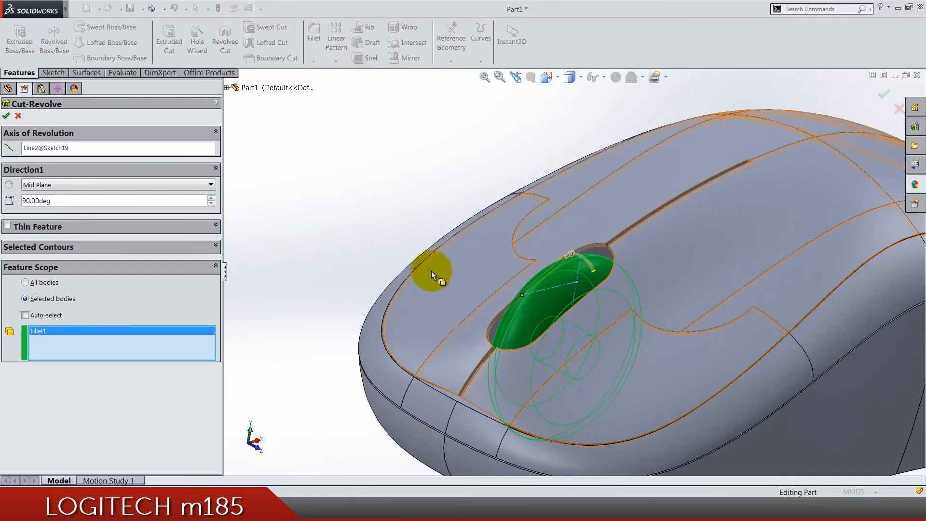
{"action": "key", "text": "Return"}
{"action": "left_click", "coordinate": [397, 246]}
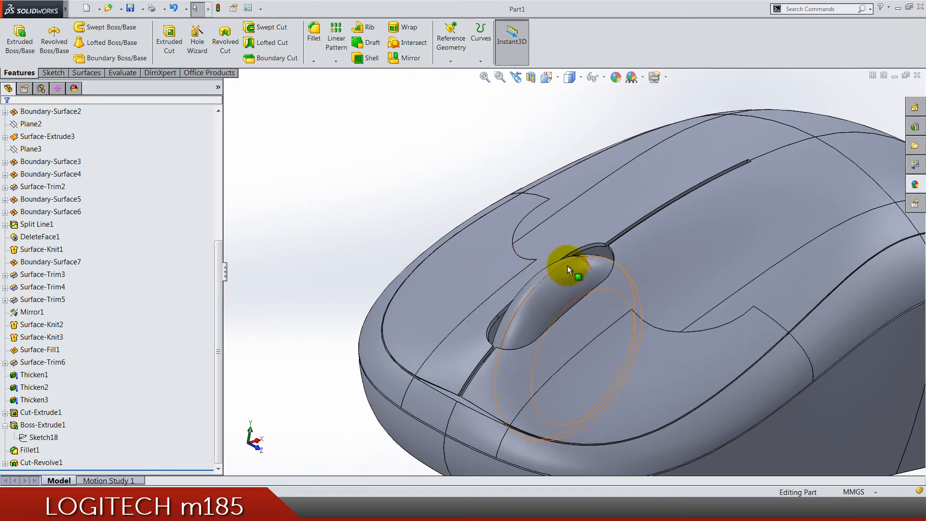
{"action": "middle_click_drag", "start_coordinate": [568, 265], "coordinate": [577, 272]}
{"action": "scroll", "coordinate": [575, 267], "scroll_direction": "down", "scroll_amount": 4}
{"action": "scroll", "coordinate": [580, 271], "scroll_direction": "down", "scroll_amount": 3}
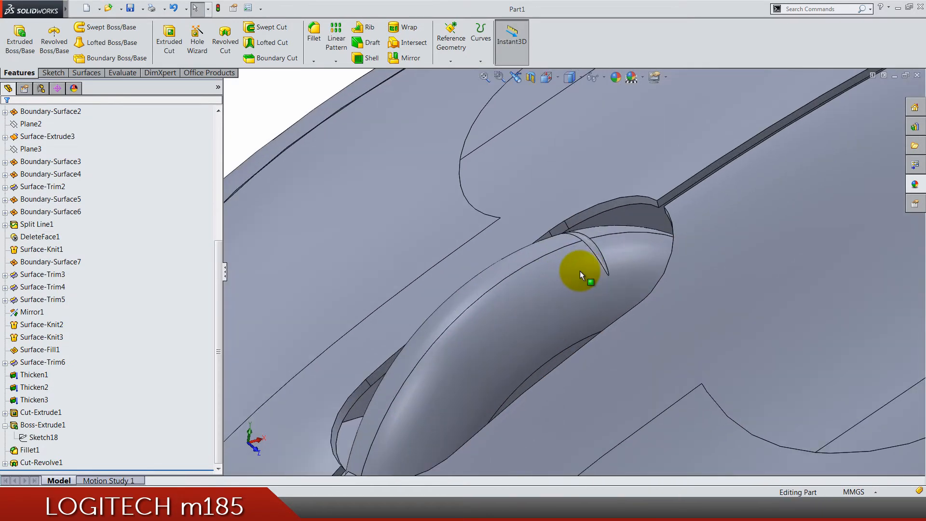
{"action": "scroll", "coordinate": [580, 271], "scroll_direction": "up", "scroll_amount": 4}
{"action": "middle_click_drag", "start_coordinate": [615, 290], "coordinate": [627, 294]}
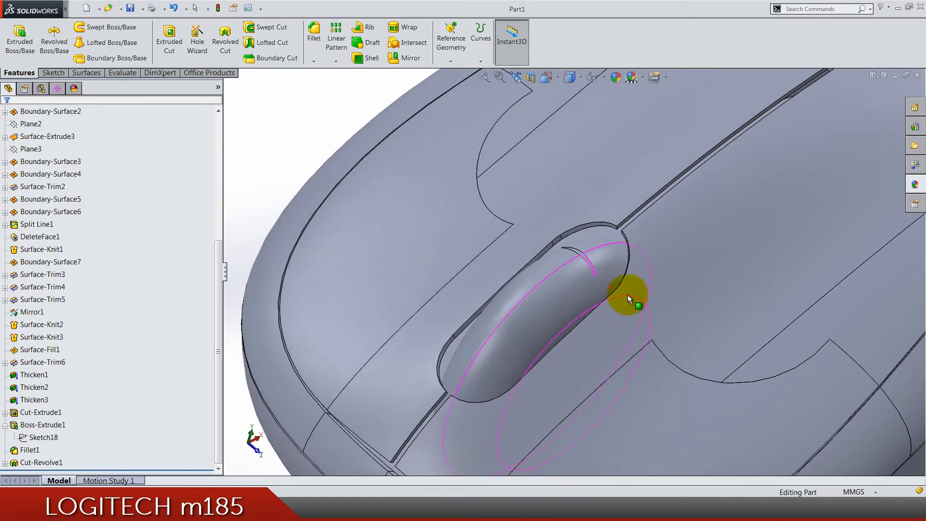
{"action": "right_click", "coordinate": [677, 273]}
{"action": "key", "text": "Escape"}
{"action": "scroll", "coordinate": [678, 271], "scroll_direction": "up", "scroll_amount": 4}
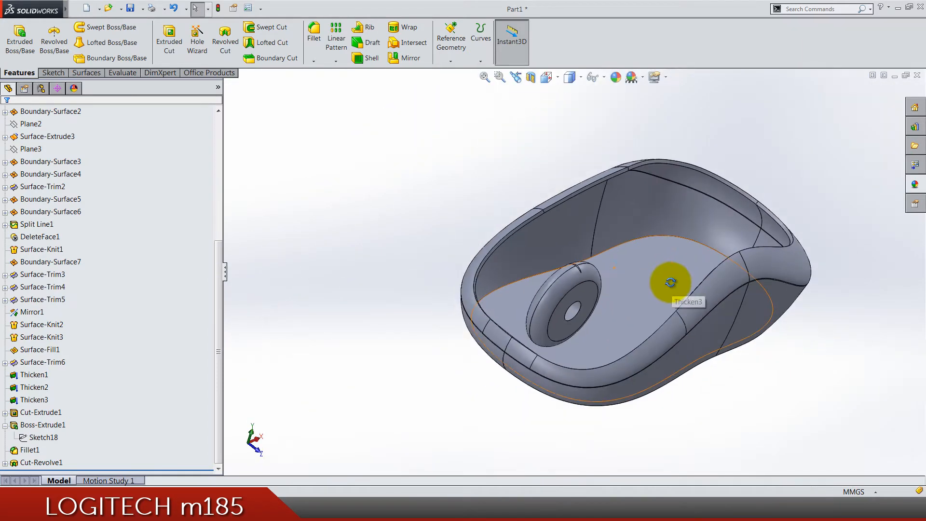
{"action": "middle_click_drag", "start_coordinate": [666, 268], "coordinate": [458, 205]}
{"action": "left_click", "coordinate": [459, 205]}
{"action": "left_click", "coordinate": [514, 338]}
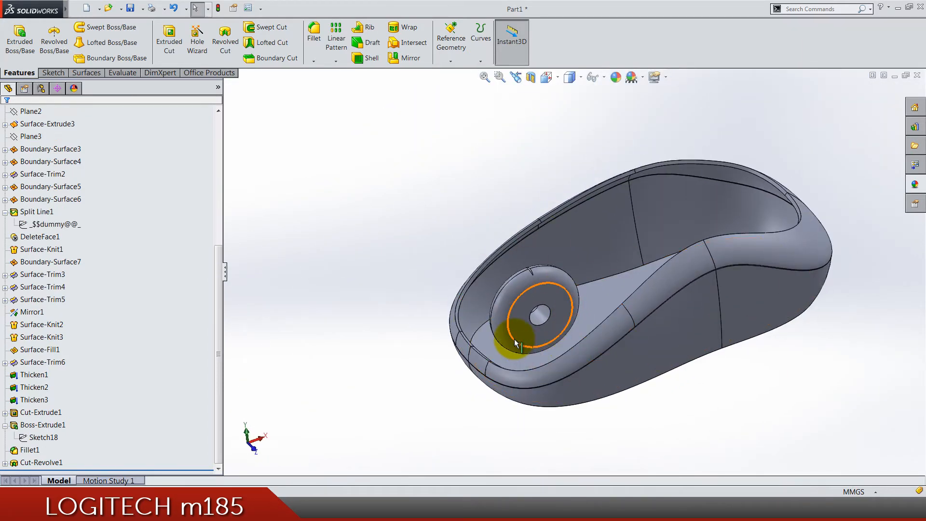
{"action": "scroll", "coordinate": [514, 339], "scroll_direction": "down", "scroll_amount": 2}
{"action": "scroll", "coordinate": [515, 338], "scroll_direction": "down", "scroll_amount": 3}
{"action": "scroll", "coordinate": [515, 338], "scroll_direction": "down", "scroll_amount": 2}
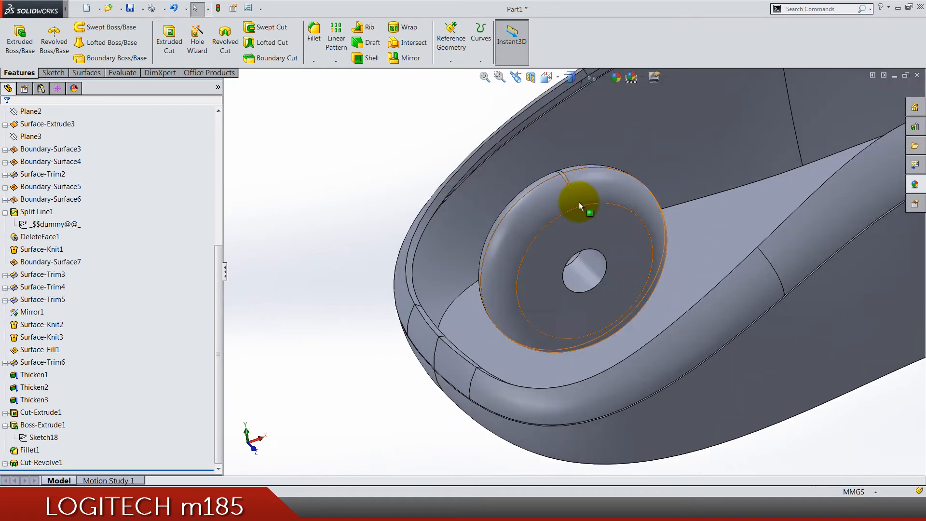
{"action": "scroll", "coordinate": [579, 202], "scroll_direction": "down", "scroll_amount": 3}
- Start a circular pattern of Cut-Revolve1 around the wheel's hole face as axis
{"action": "left_click", "coordinate": [336, 61]}
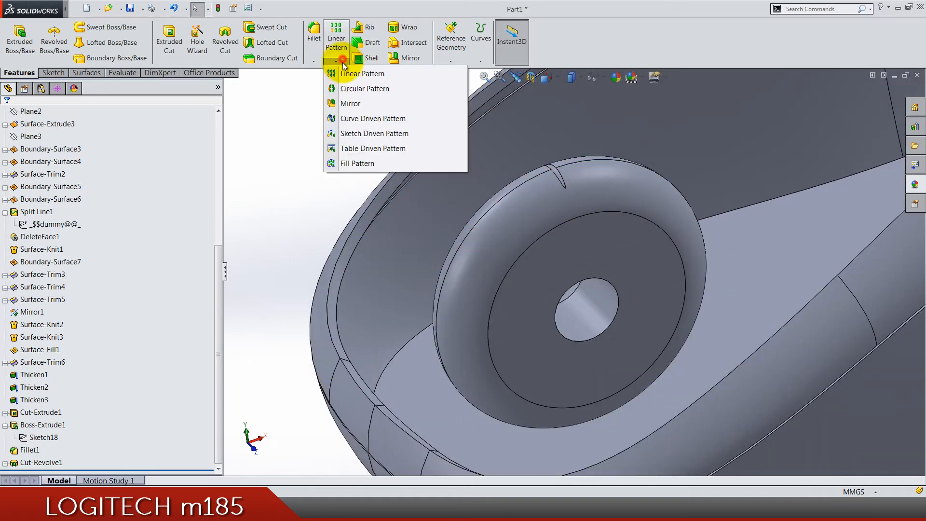
{"action": "left_click", "coordinate": [345, 88]}
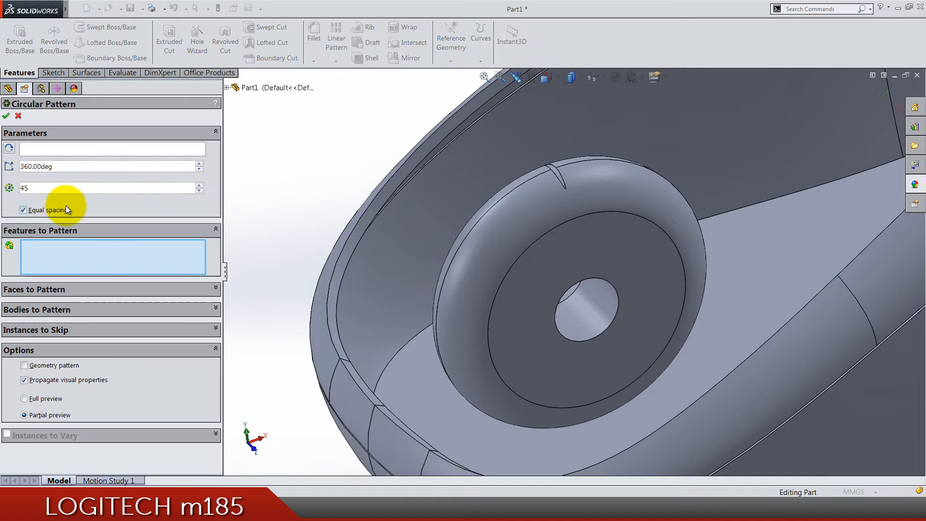
{"action": "left_click", "coordinate": [61, 260]}
{"action": "scroll", "coordinate": [498, 200], "scroll_direction": "down", "scroll_amount": 3}
{"action": "scroll", "coordinate": [601, 183], "scroll_direction": "down", "scroll_amount": 2}
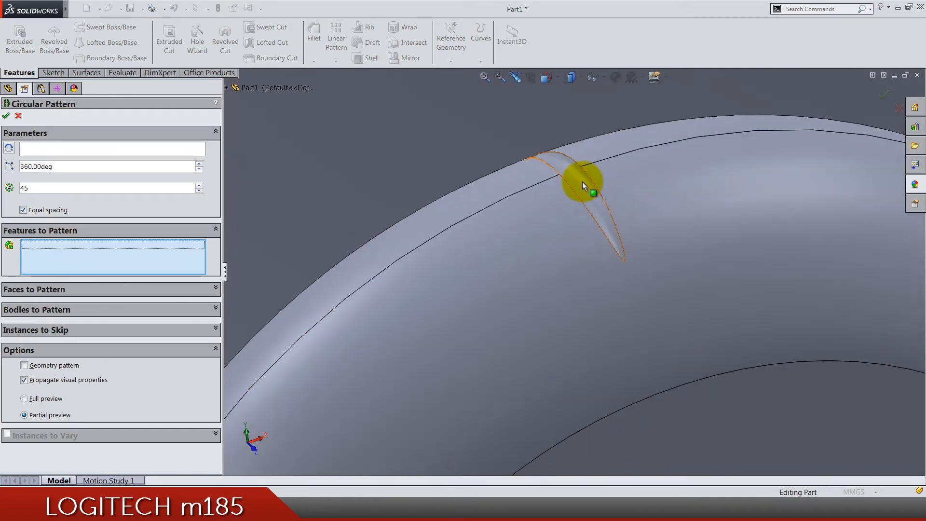
{"action": "left_click", "coordinate": [583, 182]}
{"action": "scroll", "coordinate": [607, 299], "scroll_direction": "up", "scroll_amount": 5}
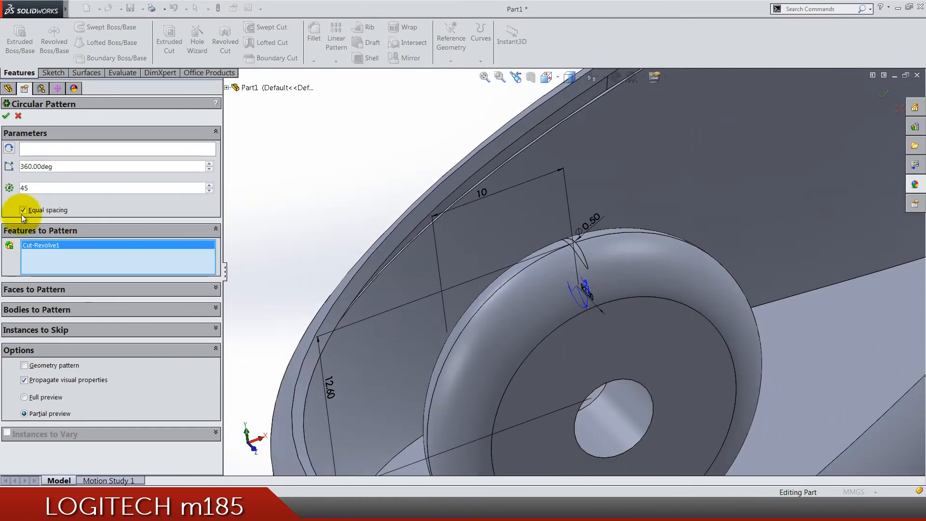
{"action": "left_click", "coordinate": [50, 148]}
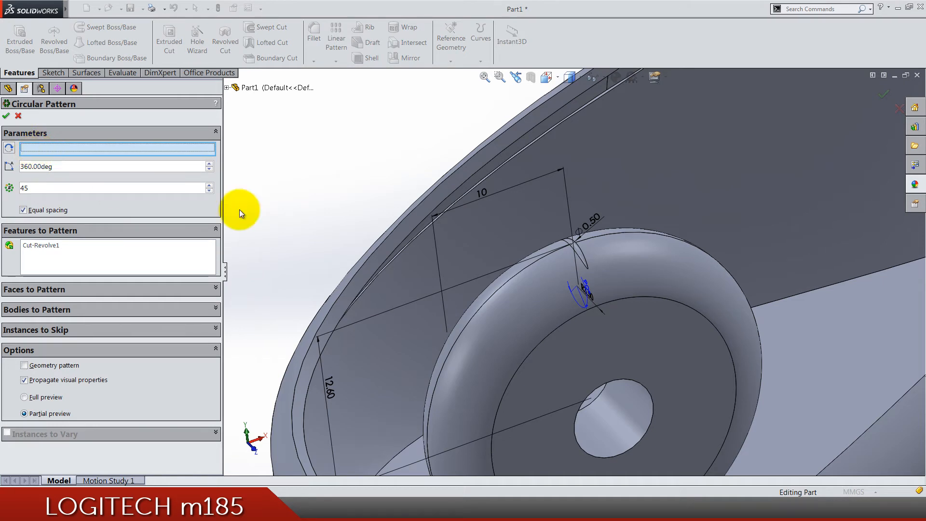
{"action": "left_click", "coordinate": [627, 411]}
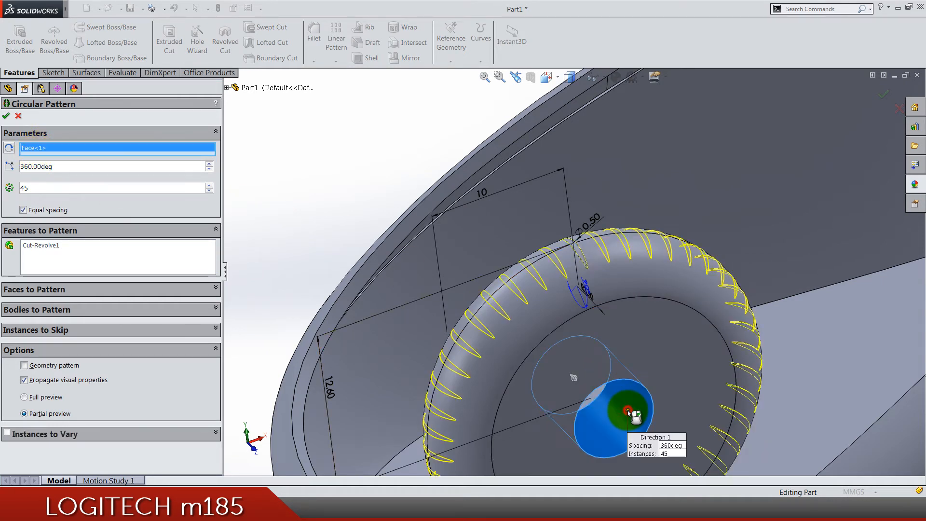
- Confirm 45 equally spaced instances over 360° and accept the ribbed-wheel pattern
{"action": "left_click_drag", "start_coordinate": [33, 189], "coordinate": [3, 203]}
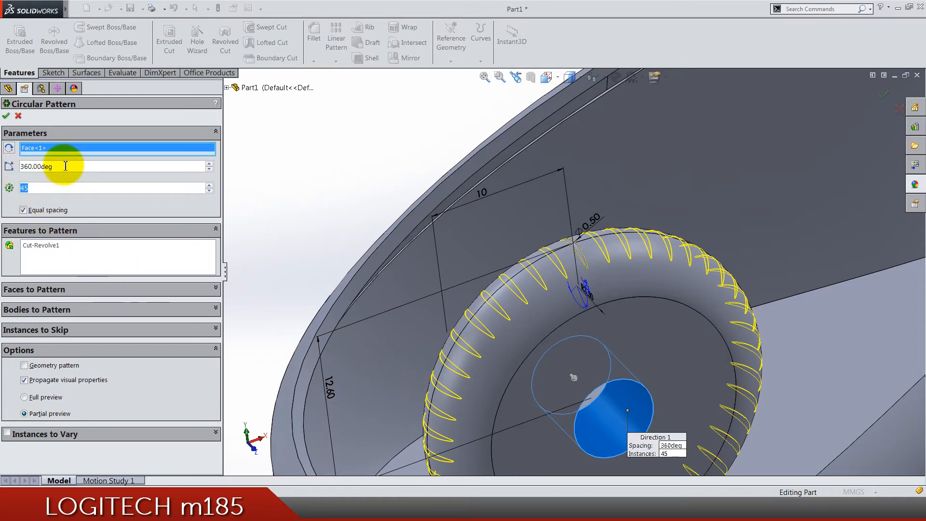
{"action": "left_click_drag", "start_coordinate": [64, 166], "coordinate": [3, 161]}
{"action": "scroll", "coordinate": [477, 183], "scroll_direction": "down", "scroll_amount": 4}
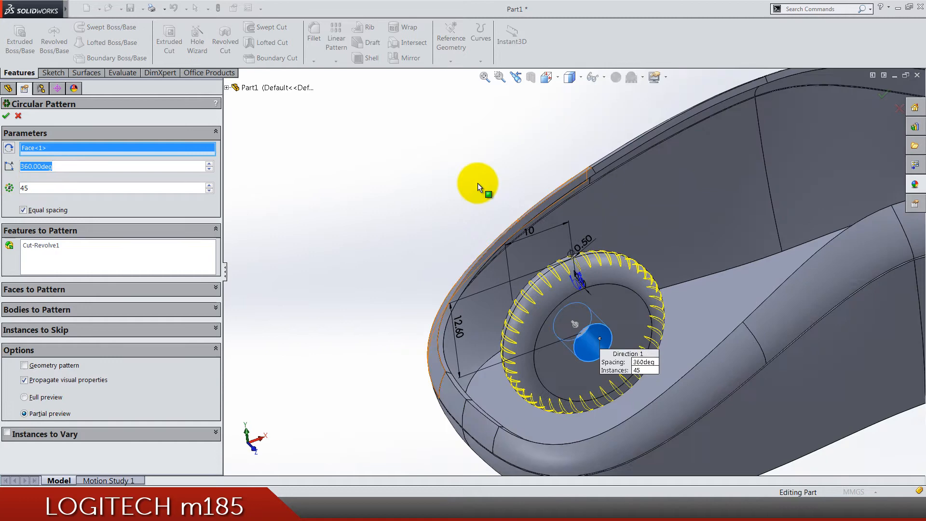
{"action": "mouse_move", "coordinate": [477, 183]}
{"action": "middle_mouse_down"}
{"action": "mouse_move", "coordinate": [546, 227]}
{"action": "mouse_move", "coordinate": [177, 80]}
{"action": "mouse_move", "coordinate": [337, 211]}
{"action": "middle_mouse_up"}
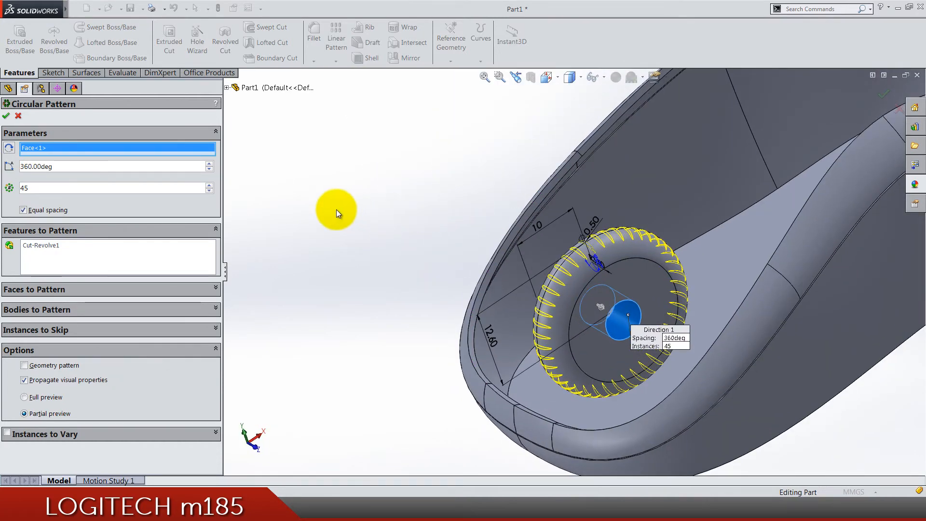
{"action": "left_click", "coordinate": [7, 114]}
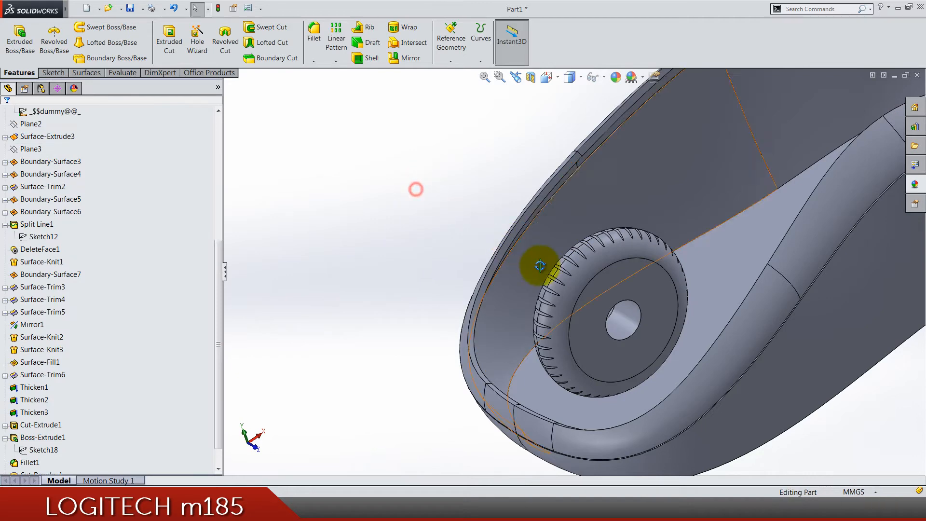
{"action": "mouse_move", "coordinate": [539, 264]}
{"action": "middle_mouse_down"}
{"action": "mouse_move", "coordinate": [586, 278]}
{"action": "mouse_move", "coordinate": [576, 270]}
{"action": "mouse_move", "coordinate": [746, 290]}
{"action": "mouse_move", "coordinate": [708, 295]}
{"action": "mouse_move", "coordinate": [576, 278]}
{"action": "mouse_move", "coordinate": [497, 254]}
{"action": "middle_mouse_up"}
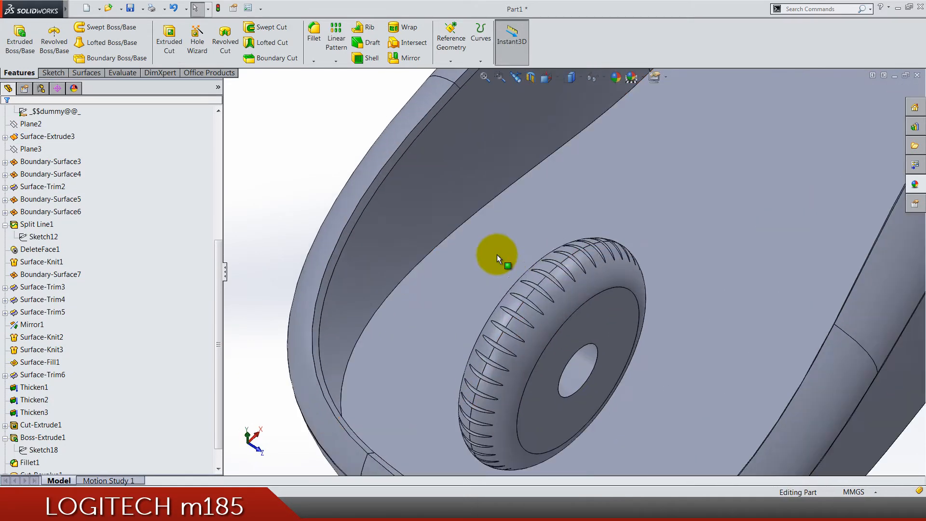
{"action": "scroll", "coordinate": [679, 318], "scroll_direction": "down", "scroll_amount": 5}
{"action": "scroll", "coordinate": [670, 318], "scroll_direction": "down", "scroll_amount": 5}
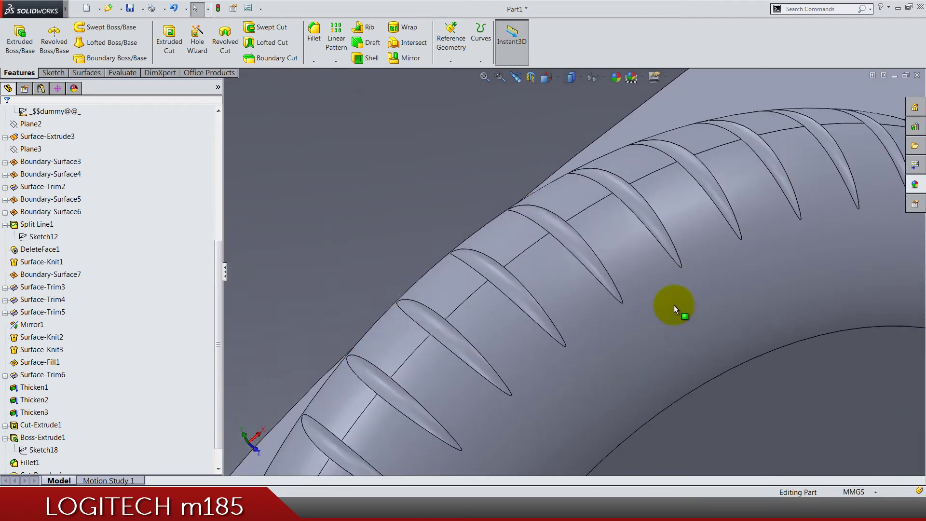
- Fillet all the scroll wheel's groove edges at 0.15 mm, picking matching edges at once
{"action": "left_click", "coordinate": [313, 33]}
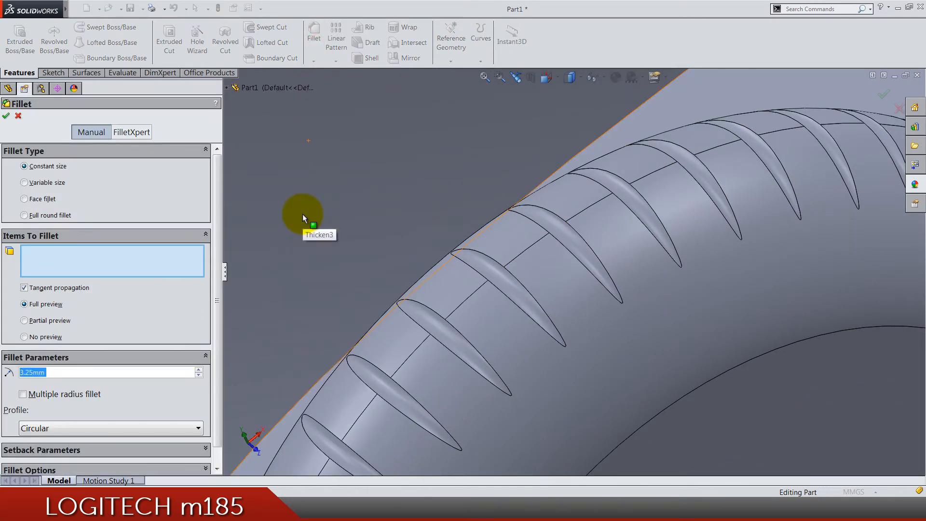
{"action": "type", "text": "0.15"}
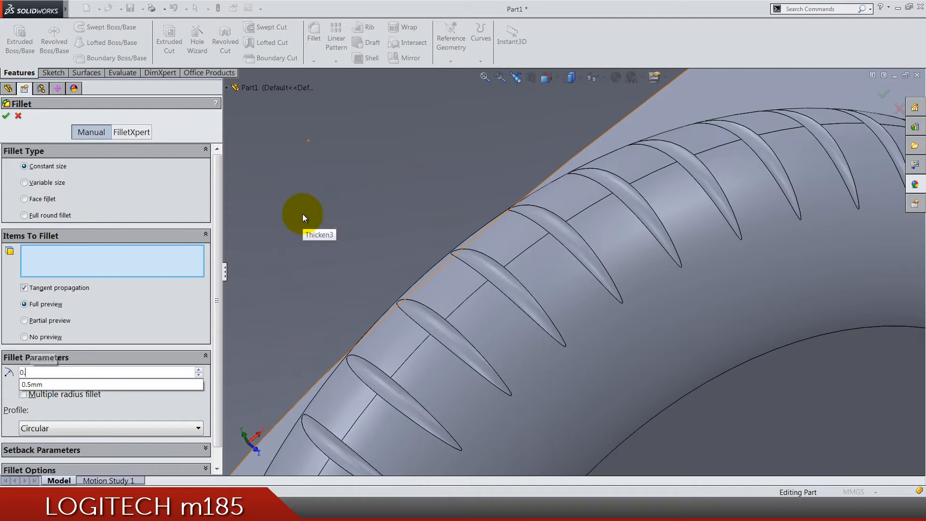
{"action": "left_click", "coordinate": [520, 284]}
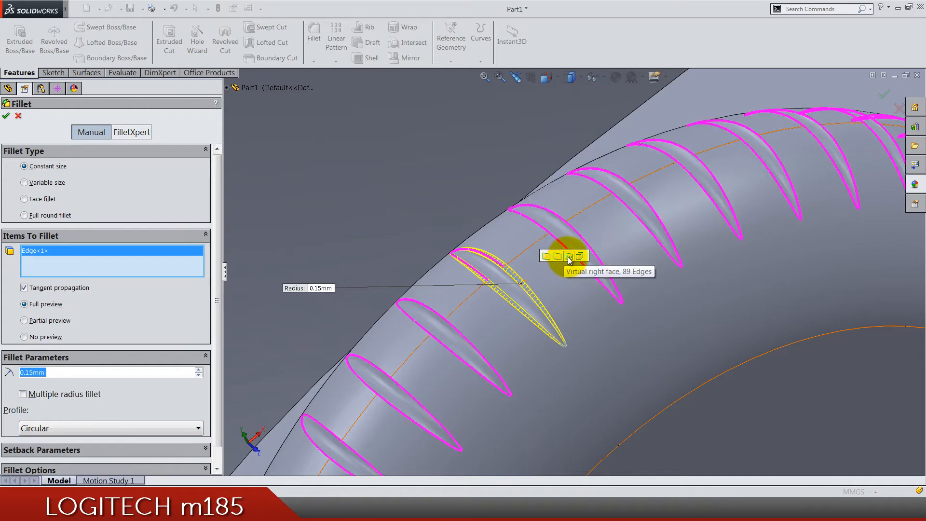
{"action": "left_click", "coordinate": [569, 257]}
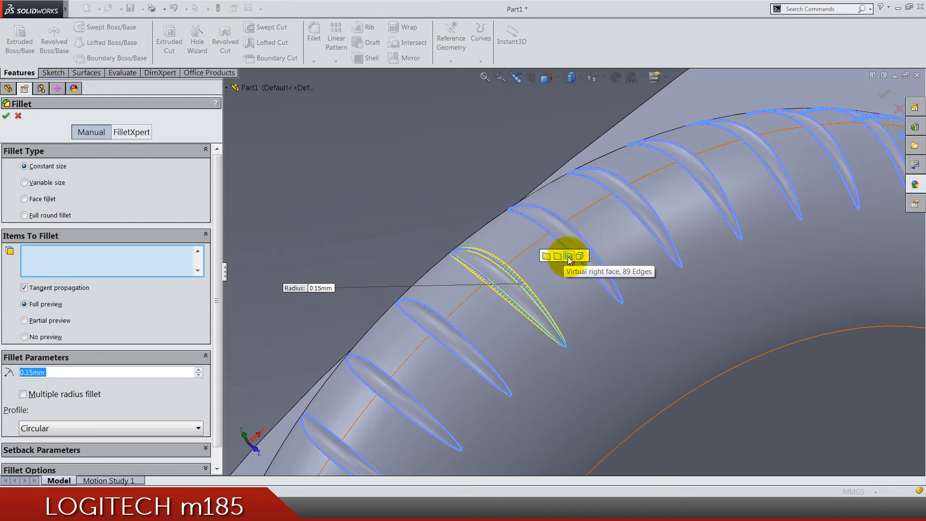
{"action": "left_click", "coordinate": [568, 304]}
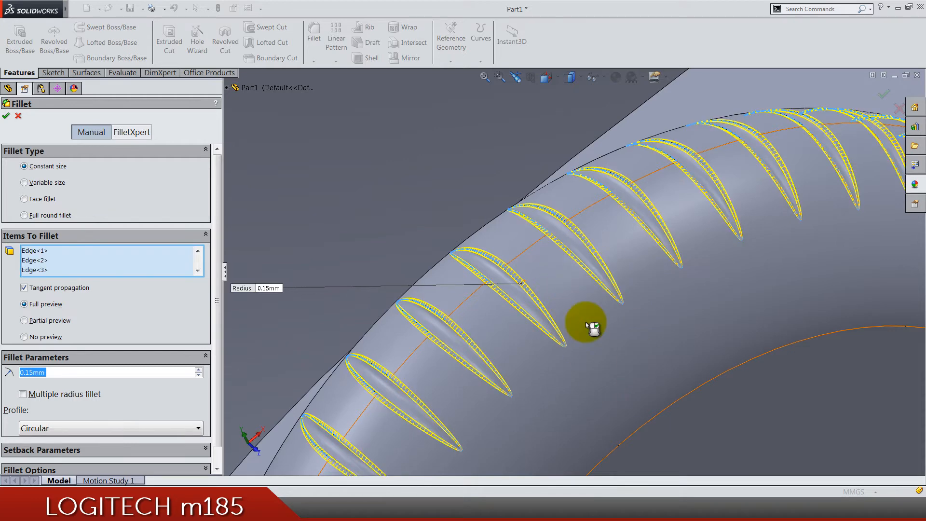
{"action": "scroll", "coordinate": [585, 323], "scroll_direction": "down", "scroll_amount": 3}
{"action": "scroll", "coordinate": [592, 316], "scroll_direction": "down", "scroll_amount": 3}
{"action": "scroll", "coordinate": [595, 316], "scroll_direction": "down", "scroll_amount": 2}
{"action": "mouse_move", "coordinate": [447, 286]}
{"action": "middle_mouse_down"}
{"action": "mouse_move", "coordinate": [426, 248]}
{"action": "mouse_move", "coordinate": [535, 331]}
{"action": "mouse_move", "coordinate": [452, 263]}
{"action": "middle_mouse_up"}
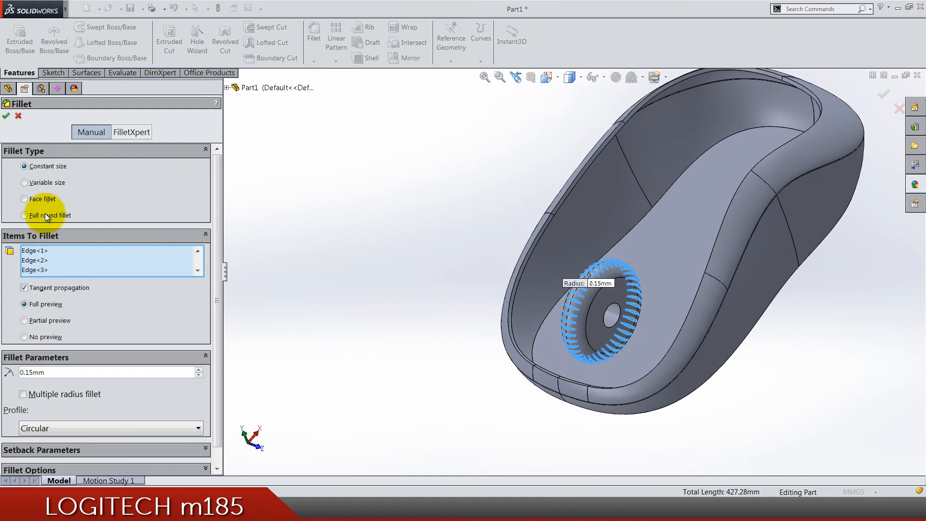
{"action": "left_click", "coordinate": [9, 116]}
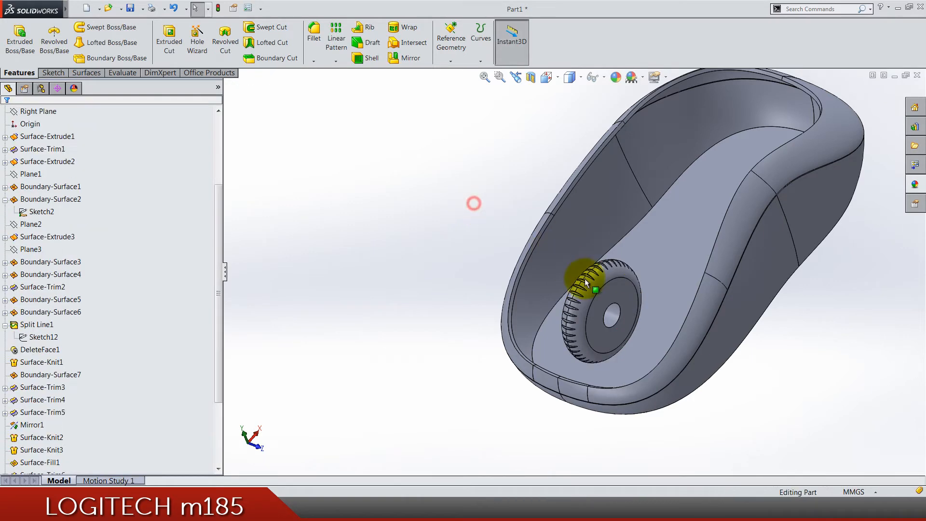
{"action": "scroll", "coordinate": [595, 260], "scroll_direction": "down", "scroll_amount": 6}
{"action": "mouse_move", "coordinate": [595, 318]}
{"action": "middle_mouse_down"}
{"action": "mouse_move", "coordinate": [587, 336]}
{"action": "mouse_move", "coordinate": [610, 261]}
{"action": "middle_mouse_up"}
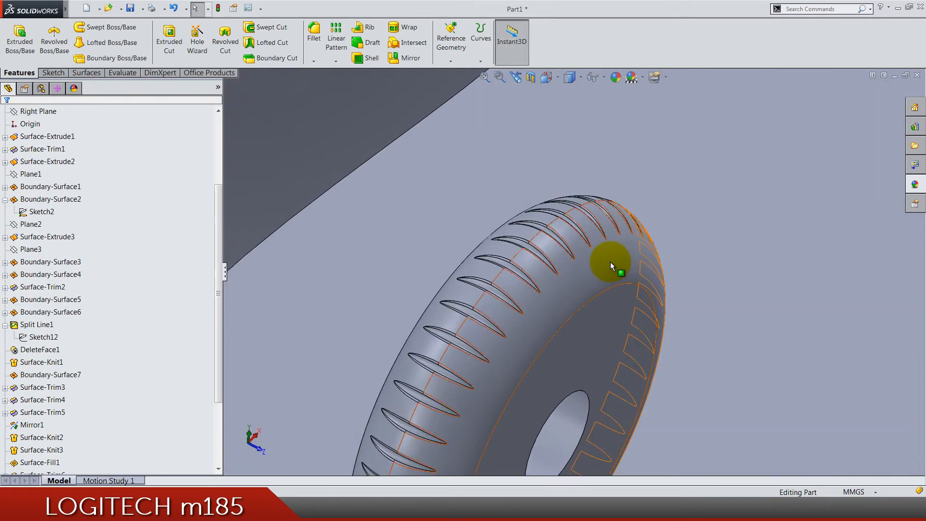
{"action": "scroll", "coordinate": [610, 262], "scroll_direction": "up", "scroll_amount": 8}
{"action": "scroll", "coordinate": [610, 261], "scroll_direction": "up", "scroll_amount": 3}
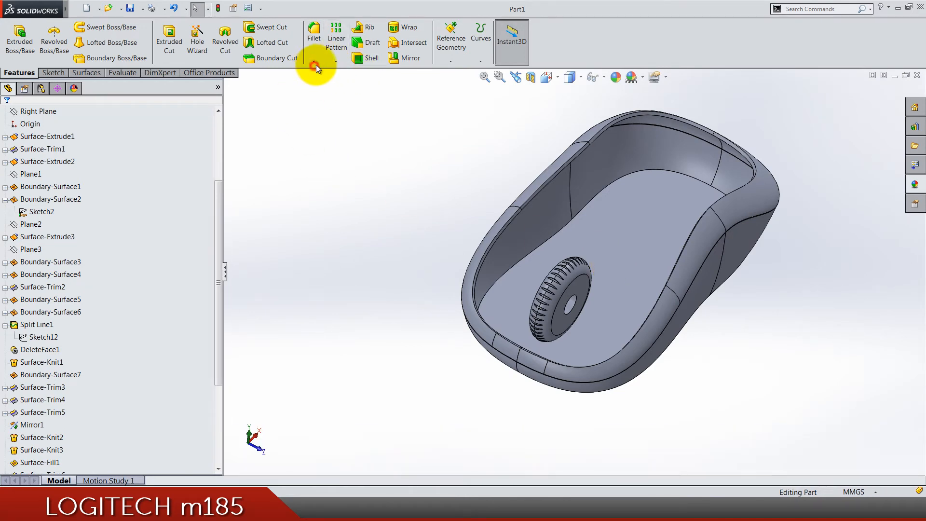
- Start a 0.75 mm chamfer and clear the mis-picked bottom edge and face from its selection
{"action": "left_click", "coordinate": [317, 65]}
{"action": "left_click", "coordinate": [333, 90]}
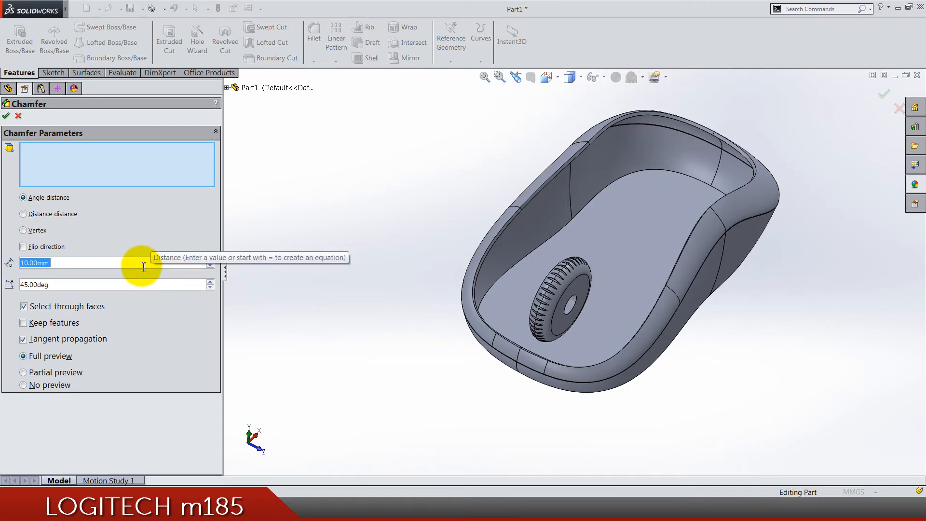
{"action": "type", "text": "0.75mm"}
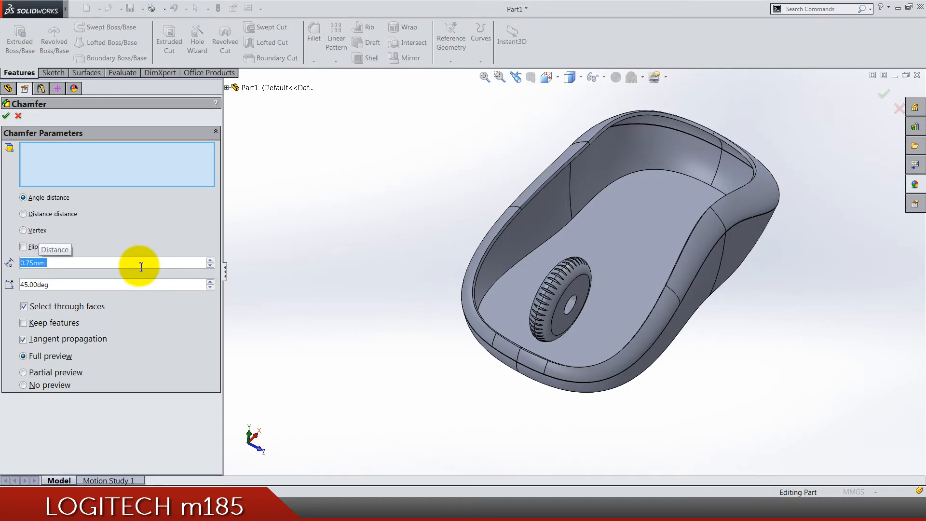
{"action": "middle_click_drag", "start_coordinate": [532, 376], "coordinate": [531, 279]}
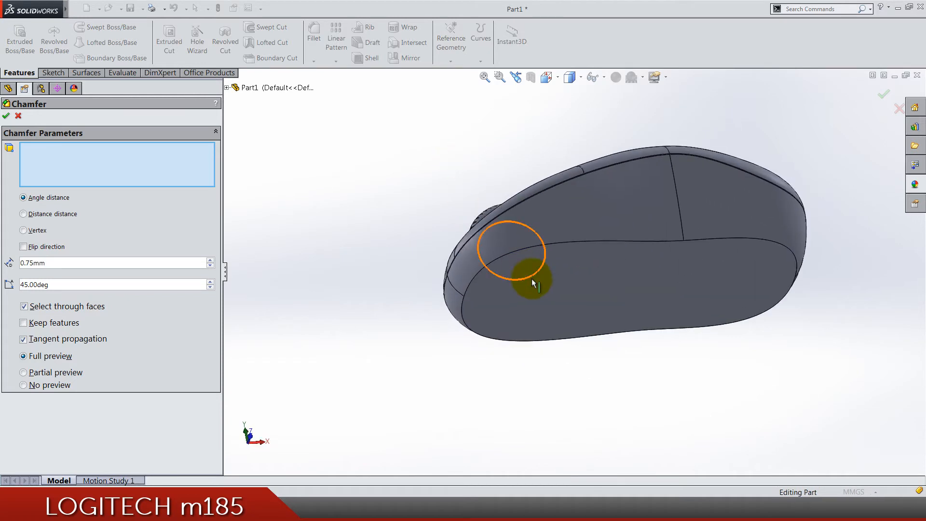
{"action": "left_click", "coordinate": [549, 280]}
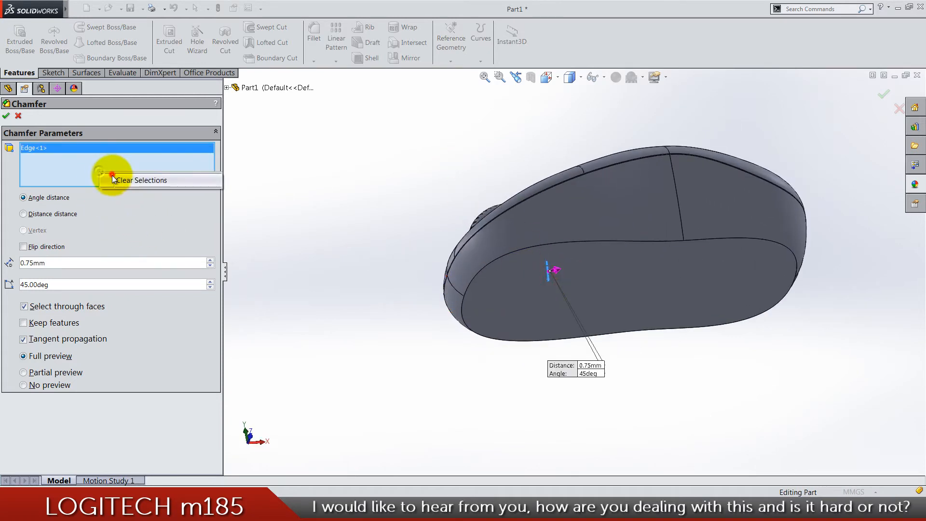
{"action": "left_click", "coordinate": [138, 180]}
{"action": "left_click", "coordinate": [694, 316]}
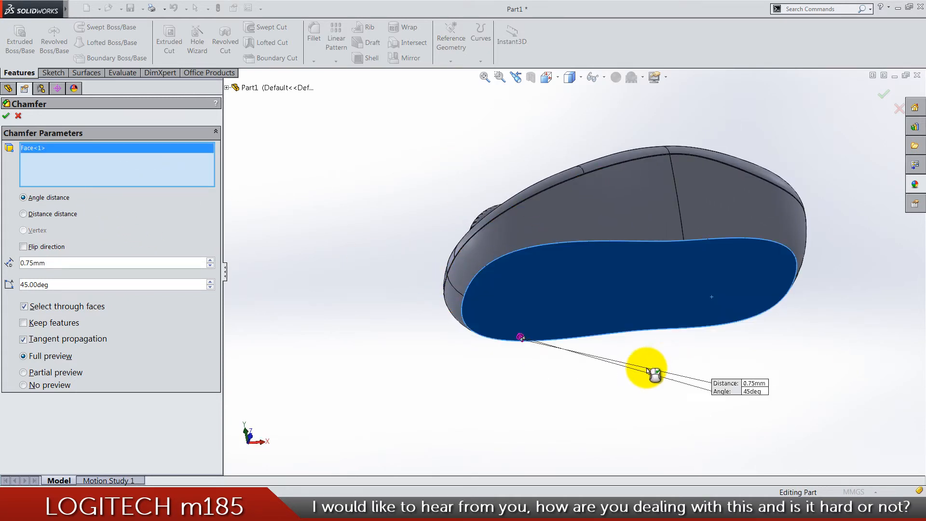
{"action": "mouse_move", "coordinate": [608, 304]}
{"action": "middle_mouse_down"}
{"action": "mouse_move", "coordinate": [617, 145]}
{"action": "mouse_move", "coordinate": [608, 325]}
{"action": "middle_mouse_up"}
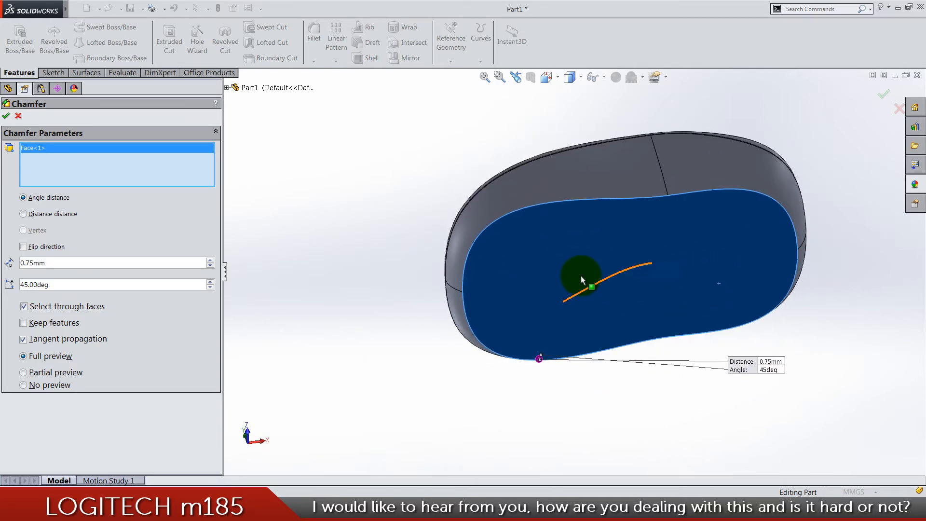
{"action": "scroll", "coordinate": [581, 275], "scroll_direction": "down", "scroll_amount": 2}
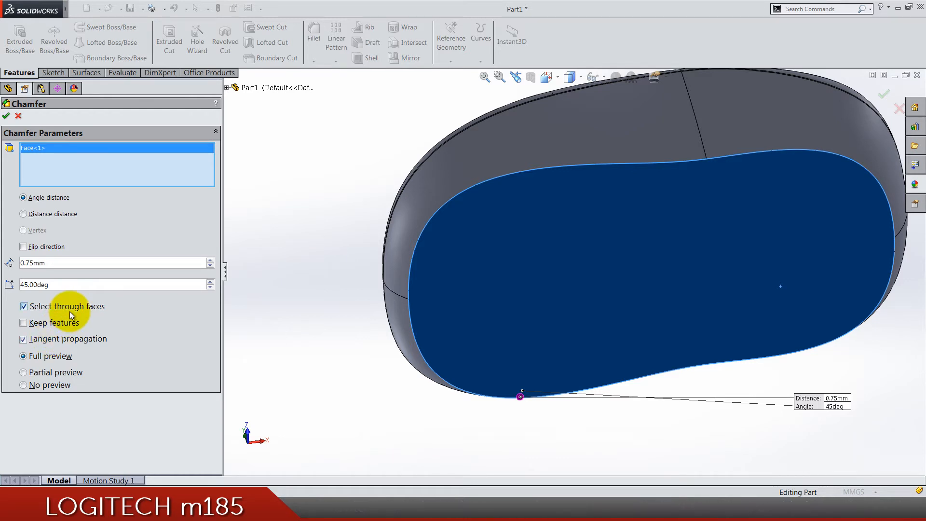
{"action": "right_click", "coordinate": [95, 174]}
{"action": "left_click", "coordinate": [138, 169]}
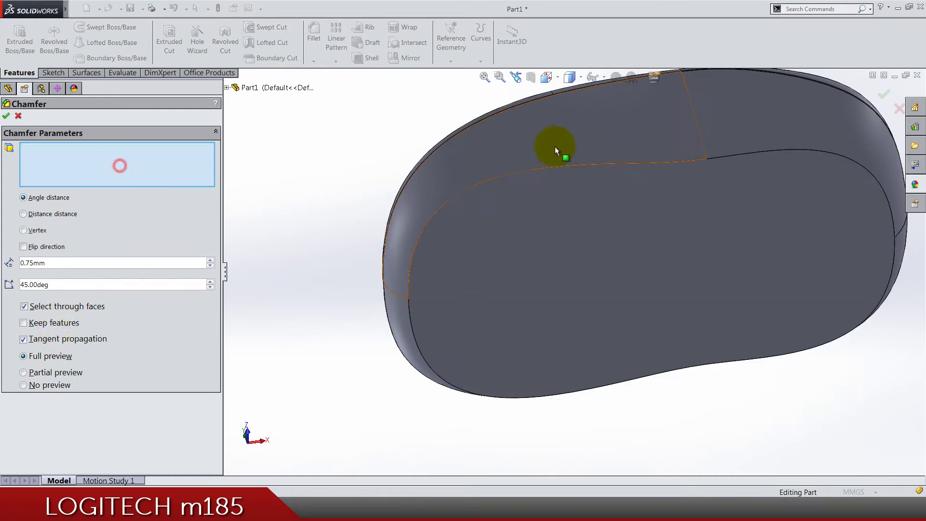
- Chamfer the four bottom seam edges around the shell underside at 0.75 mm, 45°
{"action": "left_click", "coordinate": [672, 163]}
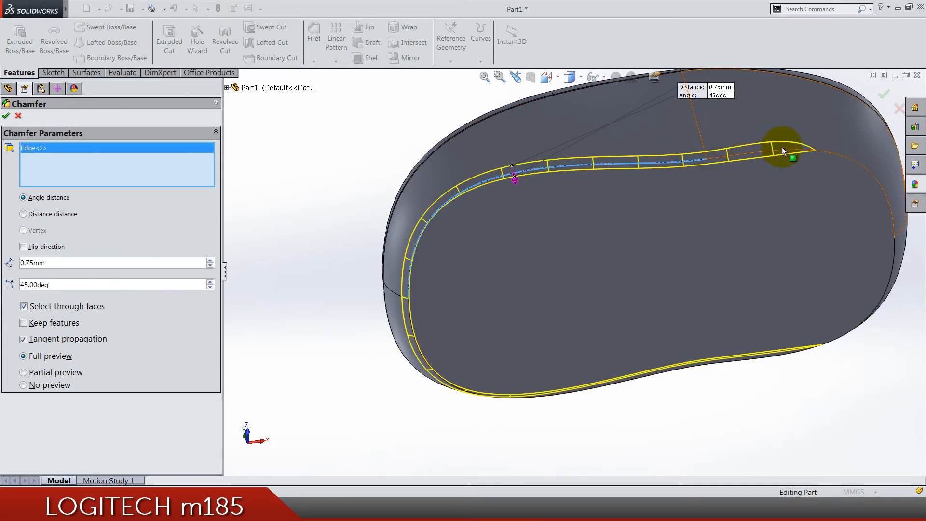
{"action": "left_click", "coordinate": [795, 152]}
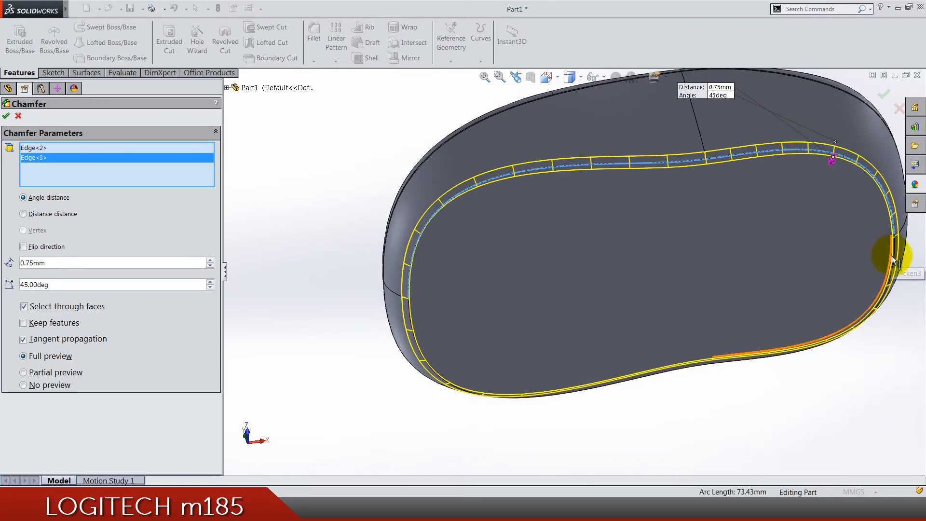
{"action": "middle_click_drag", "start_coordinate": [888, 254], "coordinate": [760, 347]}
{"action": "middle_click_drag", "start_coordinate": [760, 217], "coordinate": [766, 277]}
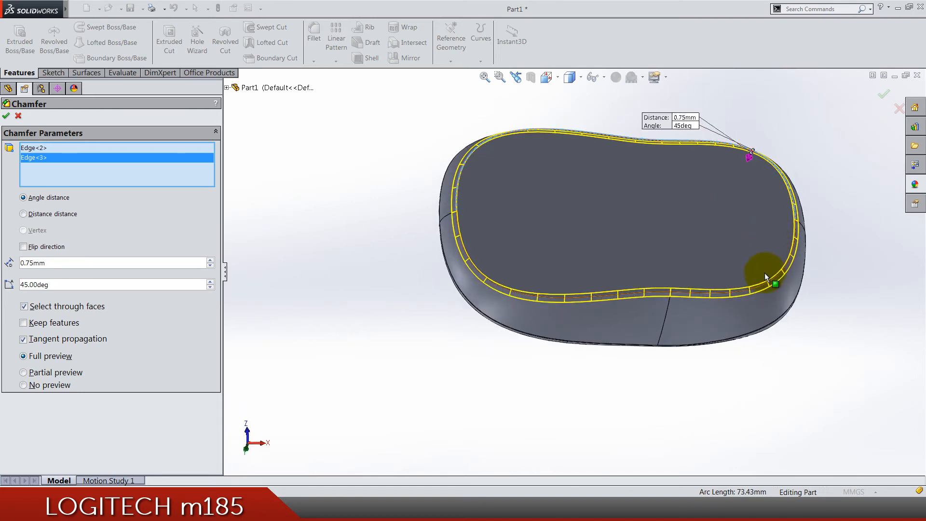
{"action": "left_click", "coordinate": [679, 289]}
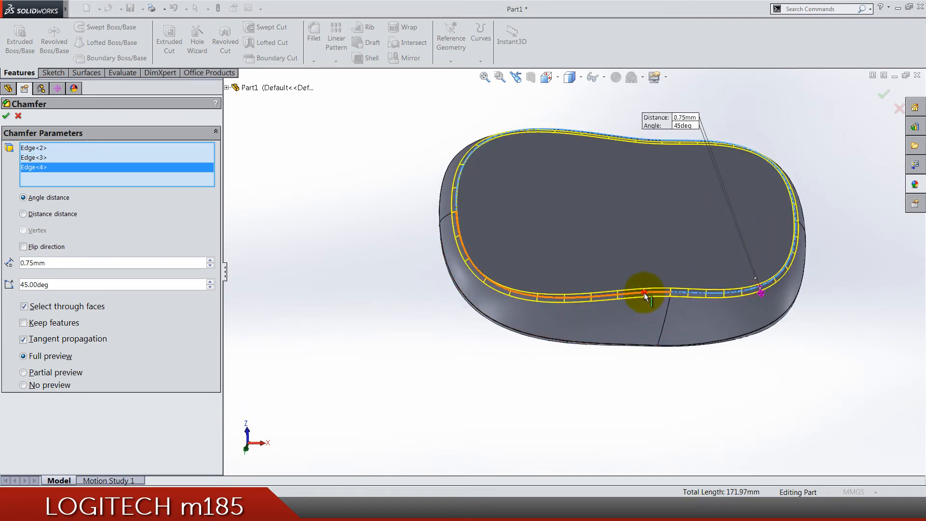
{"action": "left_click", "coordinate": [647, 297]}
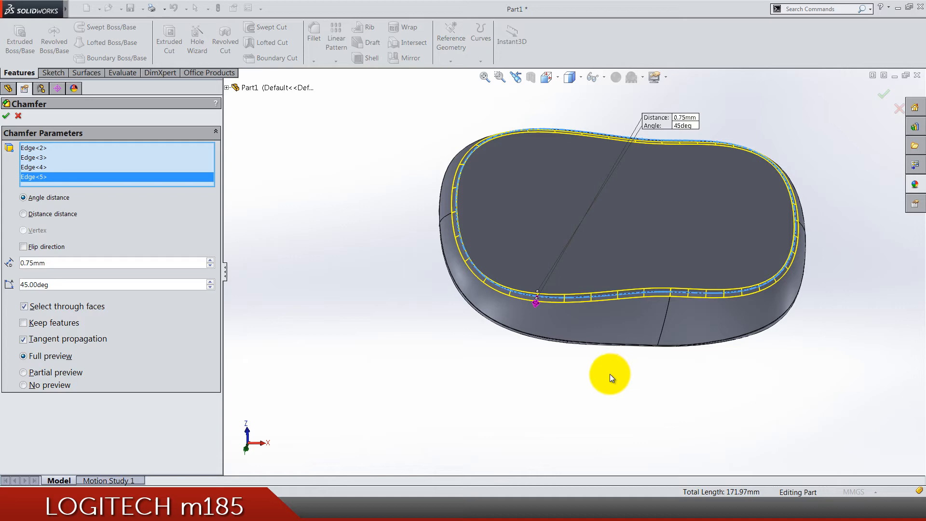
{"action": "key", "text": "Return"}
{"action": "mouse_move", "coordinate": [597, 224]}
{"action": "middle_mouse_down"}
{"action": "mouse_move", "coordinate": [589, 360]}
{"action": "mouse_move", "coordinate": [604, 254]}
{"action": "mouse_move", "coordinate": [681, 403]}
{"action": "middle_mouse_up"}
{"action": "scroll", "coordinate": [559, 186], "scroll_direction": "down", "scroll_amount": 3}
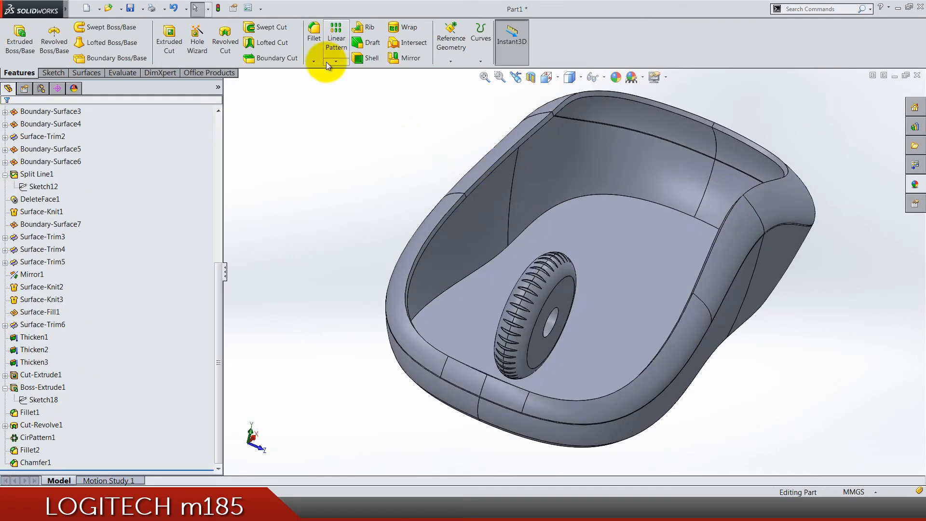
- Chamfer the inner floor face's edges at 0.50 mm as Chamfer2
{"action": "left_click", "coordinate": [314, 62]}
{"action": "left_click", "coordinate": [329, 88]}
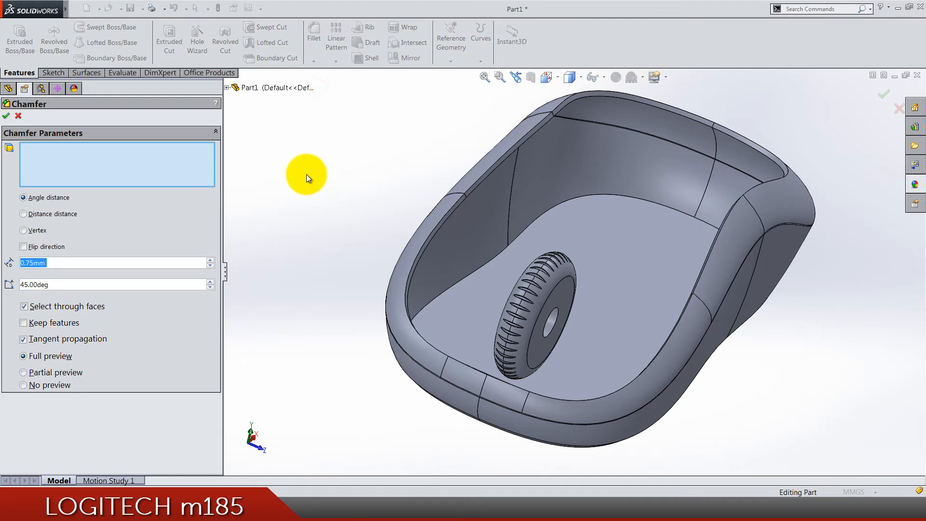
{"action": "type", "text": "0.50mm"}
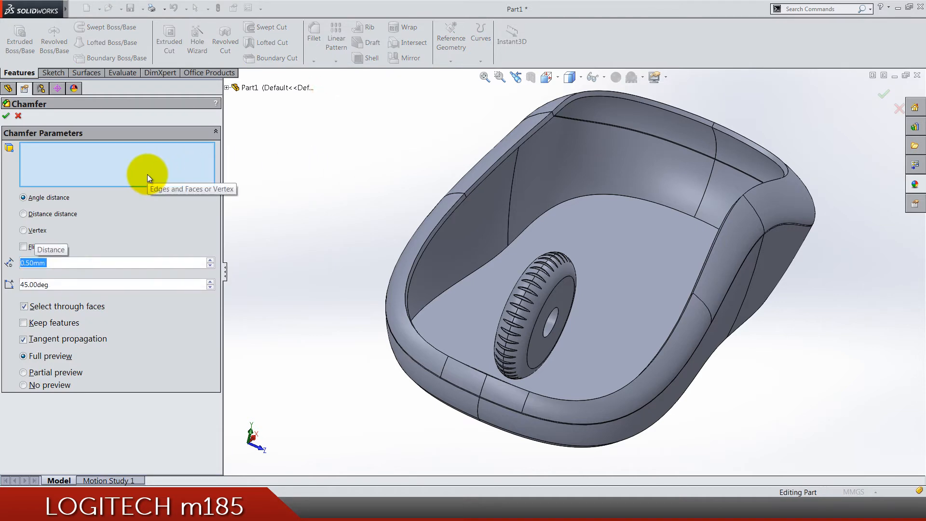
{"action": "left_click", "coordinate": [646, 223]}
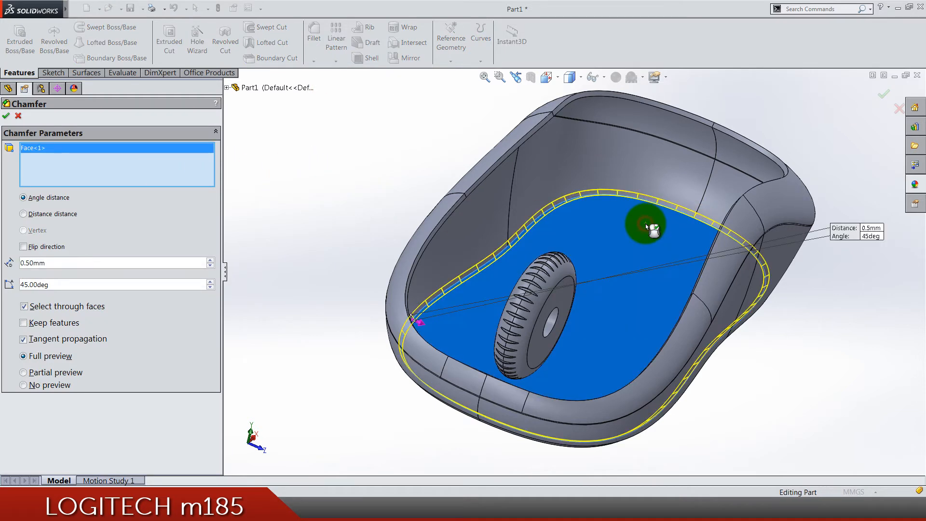
{"action": "mouse_move", "coordinate": [651, 228]}
{"action": "middle_mouse_down"}
{"action": "mouse_move", "coordinate": [673, 318]}
{"action": "mouse_move", "coordinate": [647, 436]}
{"action": "mouse_move", "coordinate": [664, 206]}
{"action": "middle_mouse_up"}
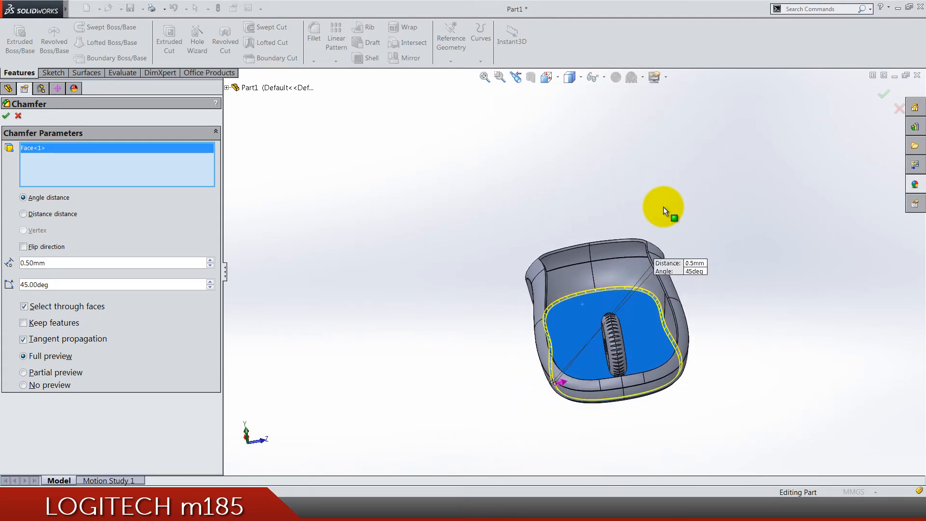
{"action": "right_click", "coordinate": [663, 206]}
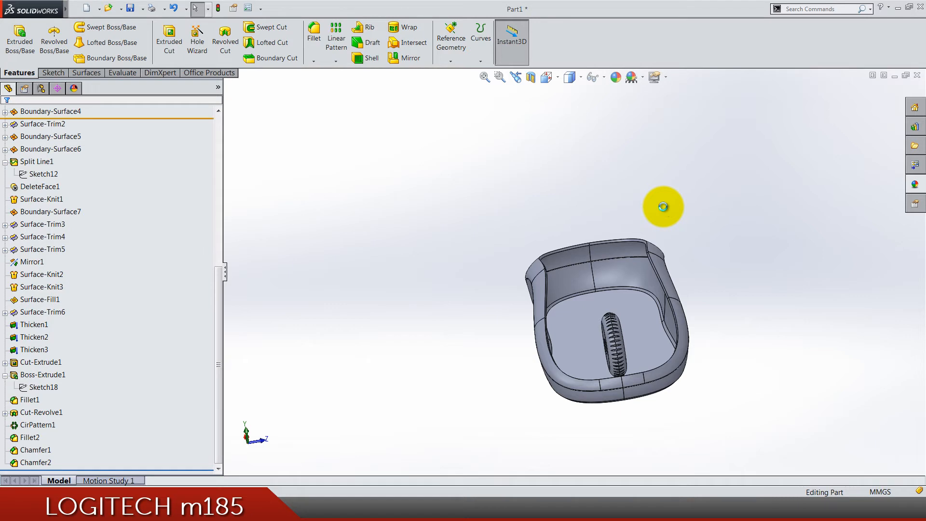
- Save the part and turn the model over to view the shell's underside
{"action": "key", "text": "ctrl+s"}
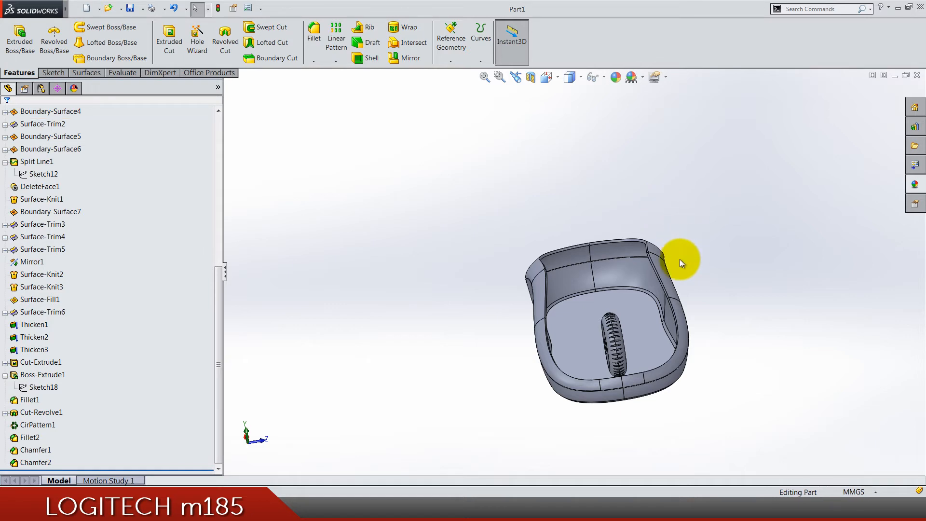
{"action": "mouse_move", "coordinate": [680, 259]}
{"action": "middle_mouse_down"}
{"action": "mouse_move", "coordinate": [627, 145]}
{"action": "mouse_move", "coordinate": [619, 346]}
{"action": "middle_mouse_up"}
{"action": "left_click", "coordinate": [620, 347]}
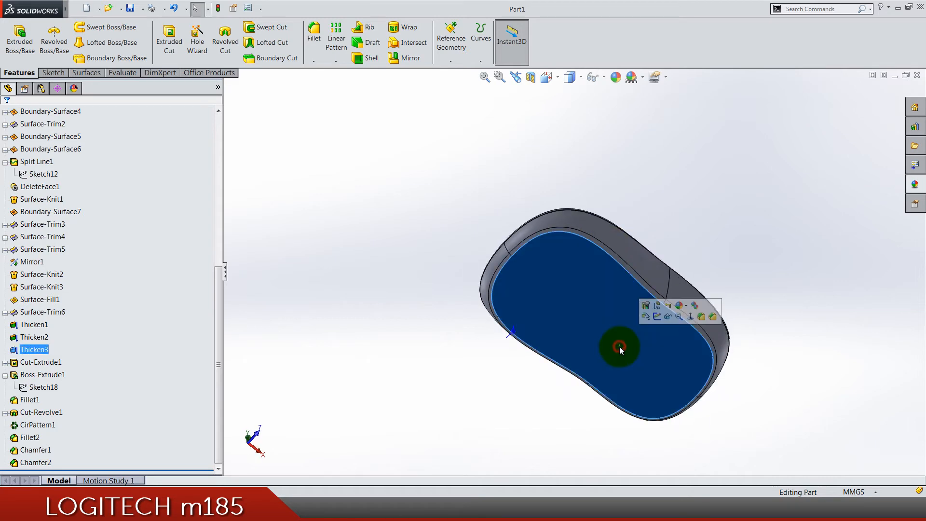
{"action": "left_click", "coordinate": [464, 222]}
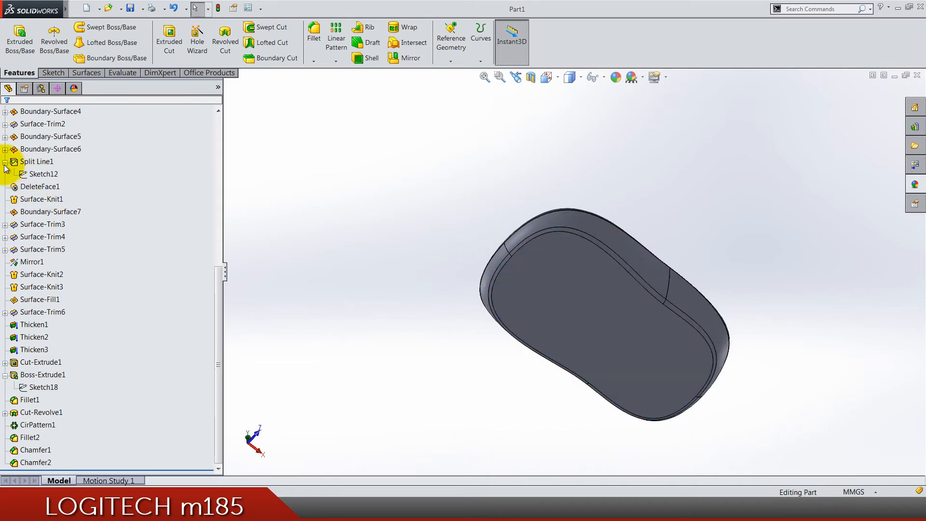
{"action": "scroll", "coordinate": [65, 219], "scroll_direction": "up", "scroll_amount": 10}
- Begin Sketch20 on the Top Plane, flipped with Ctrl+8 to face the shell underside
{"action": "right_click", "coordinate": [33, 211]}
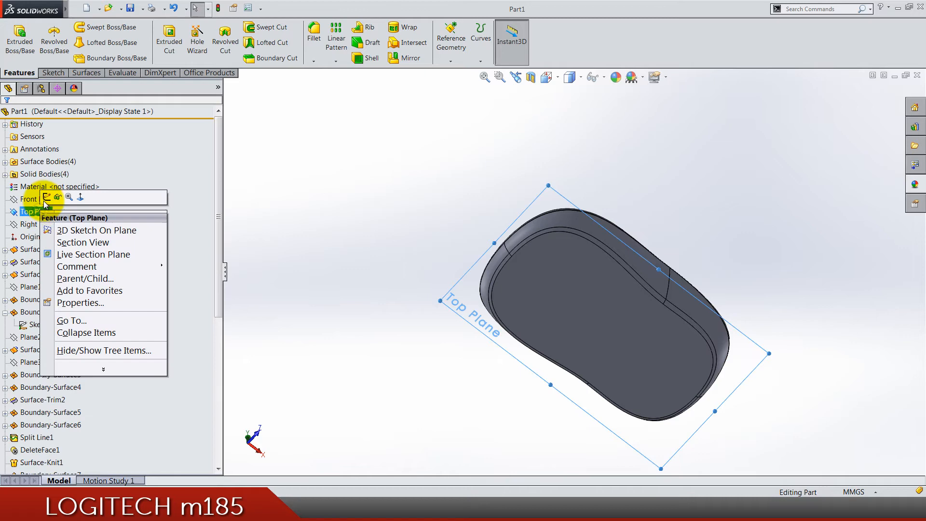
{"action": "left_click", "coordinate": [47, 197]}
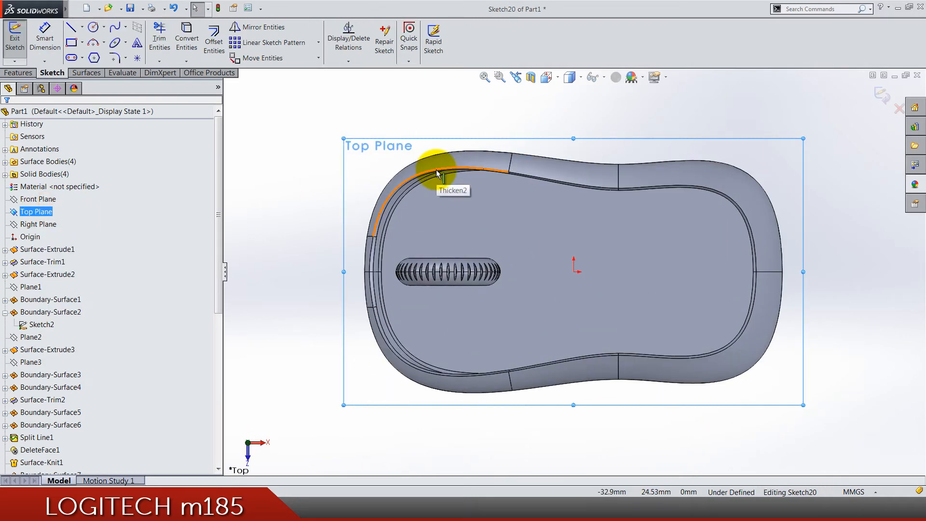
{"action": "key", "text": "ctrl+8"}
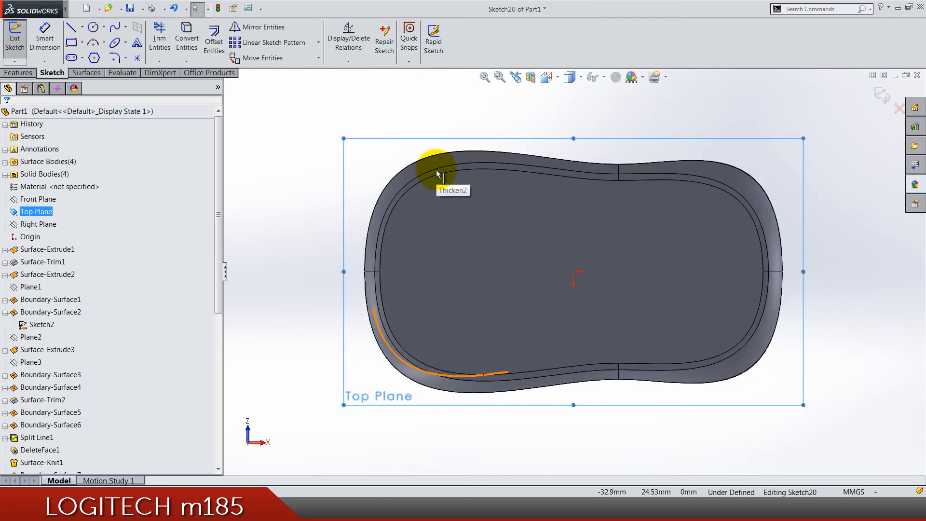
{"action": "left_click", "coordinate": [506, 118]}
{"action": "scroll", "coordinate": [634, 272], "scroll_direction": "down", "scroll_amount": 3}
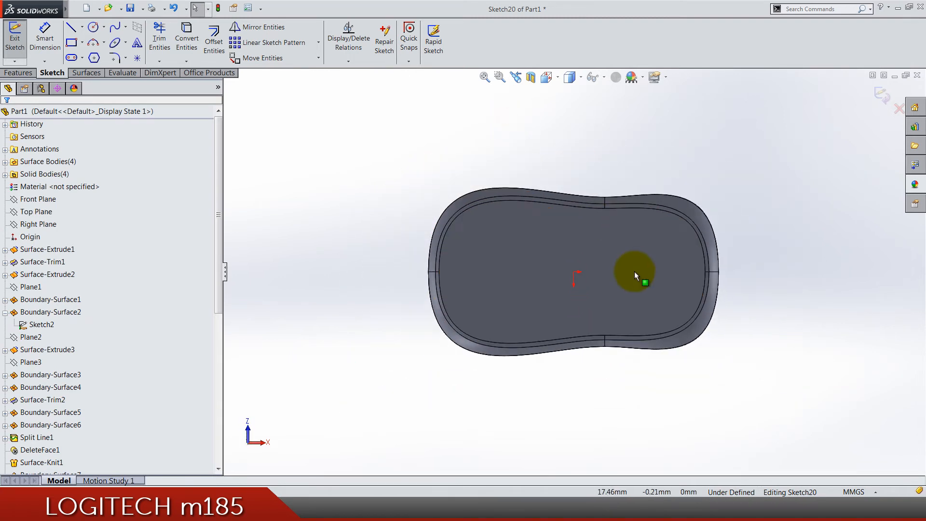
{"action": "scroll", "coordinate": [619, 276], "scroll_direction": "up", "scroll_amount": 3}
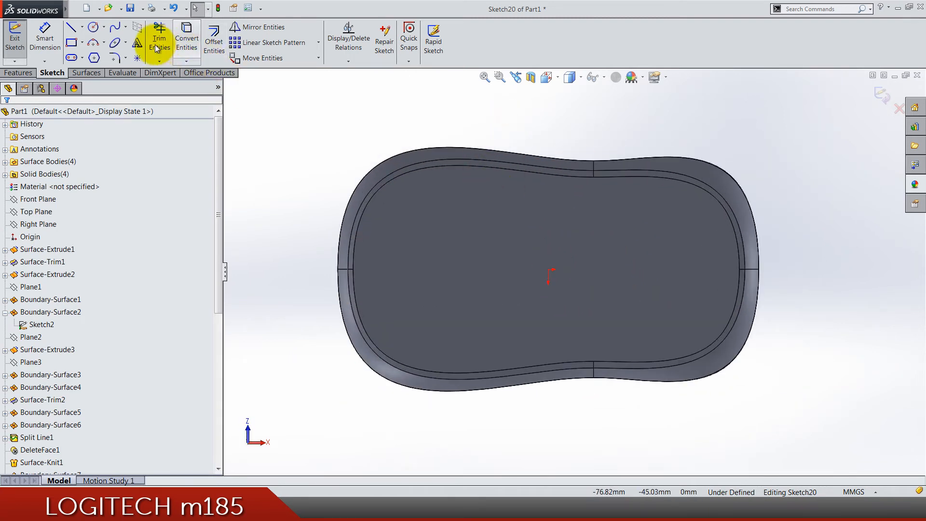
- Draw a five-segment stepped open line across the underside, right of centre
{"action": "left_click", "coordinate": [74, 29]}
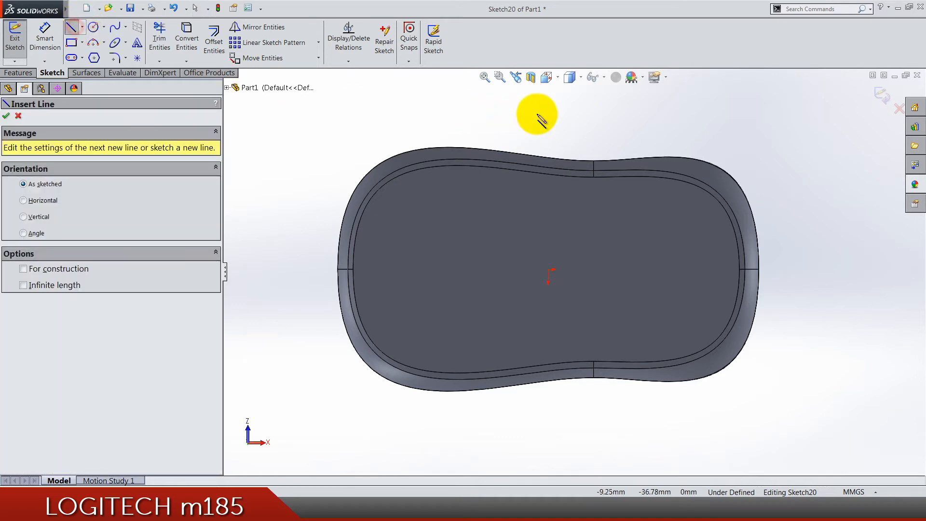
{"action": "left_click", "coordinate": [615, 130]}
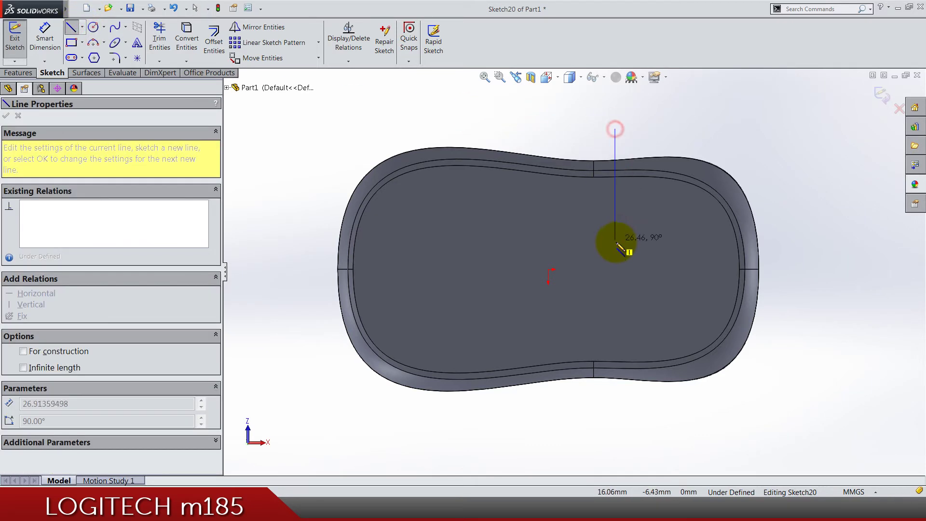
{"action": "left_click", "coordinate": [618, 217]}
{"action": "left_click", "coordinate": [518, 226]}
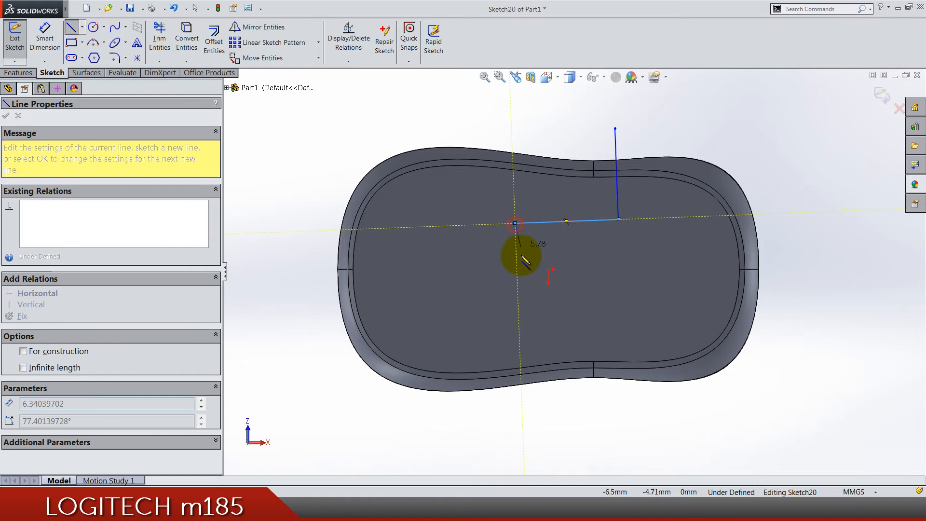
{"action": "left_click", "coordinate": [511, 315]}
{"action": "left_click", "coordinate": [619, 318]}
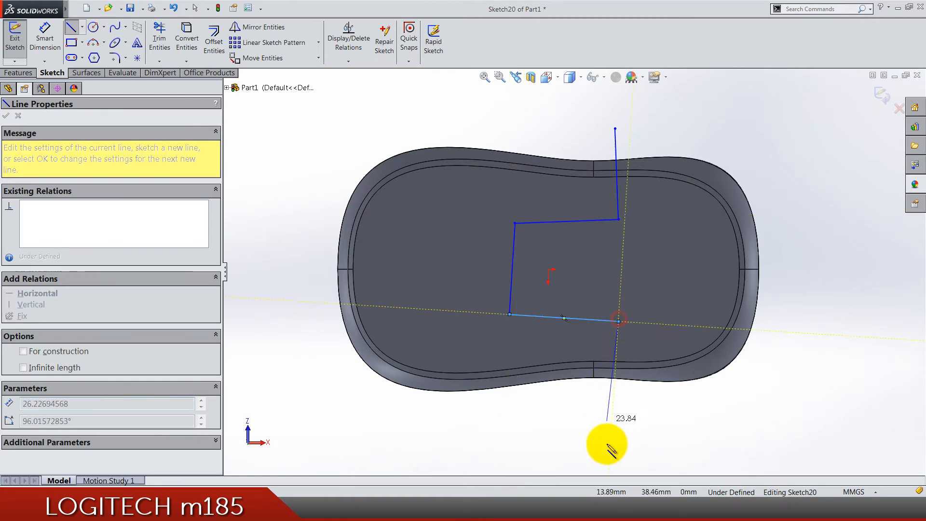
{"action": "double_click", "coordinate": [612, 445]}
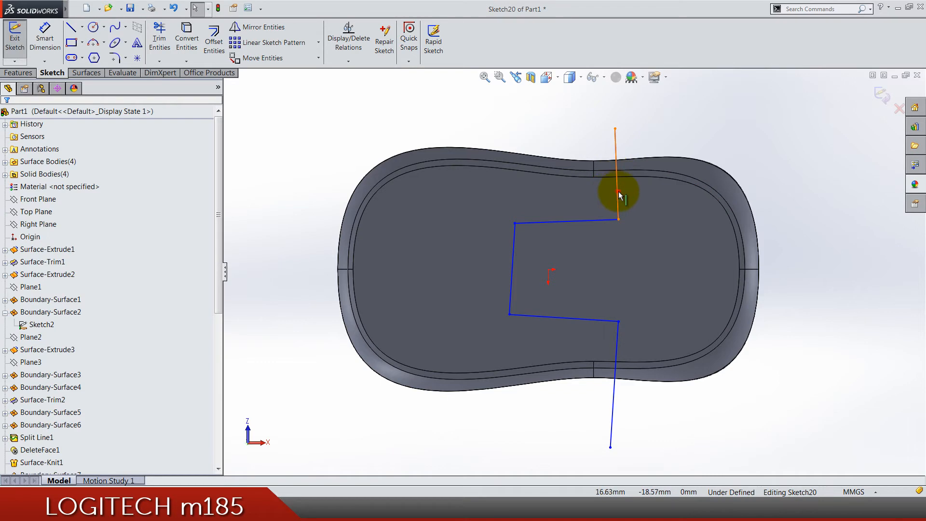
- Make the bottom and left legs vertical and both middle legs horizontal
{"action": "left_click", "coordinate": [620, 196]}
{"action": "left_click", "coordinate": [630, 376]}
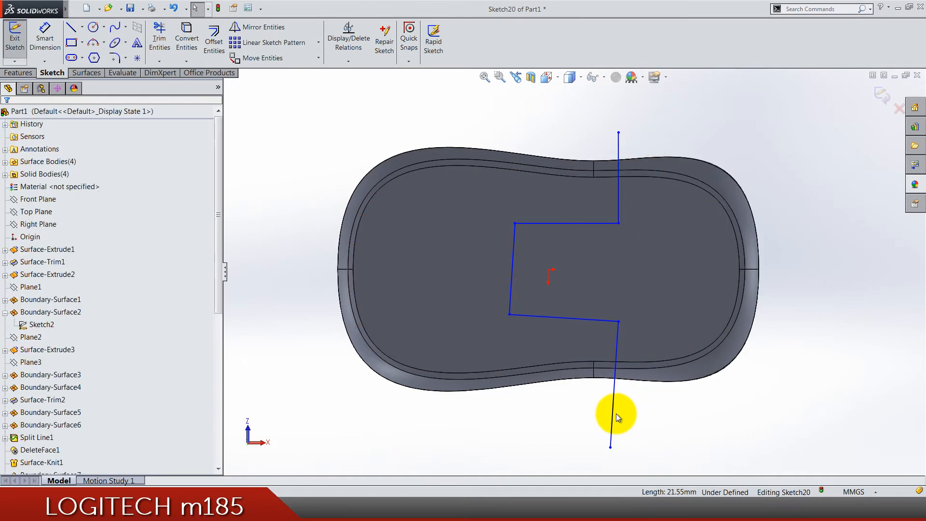
{"action": "left_click", "coordinate": [616, 413]}
{"action": "left_click", "coordinate": [646, 377]}
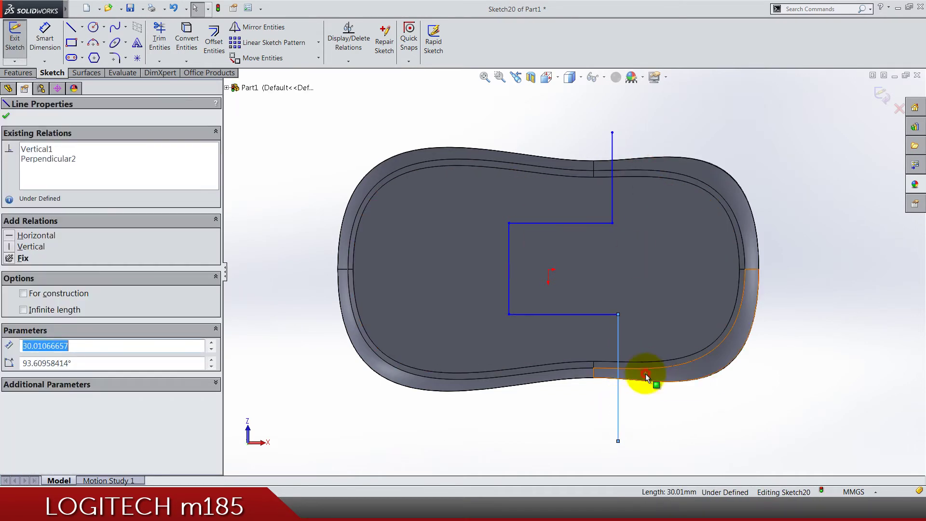
{"action": "left_click", "coordinate": [615, 340]}
{"action": "left_click", "coordinate": [588, 313]}
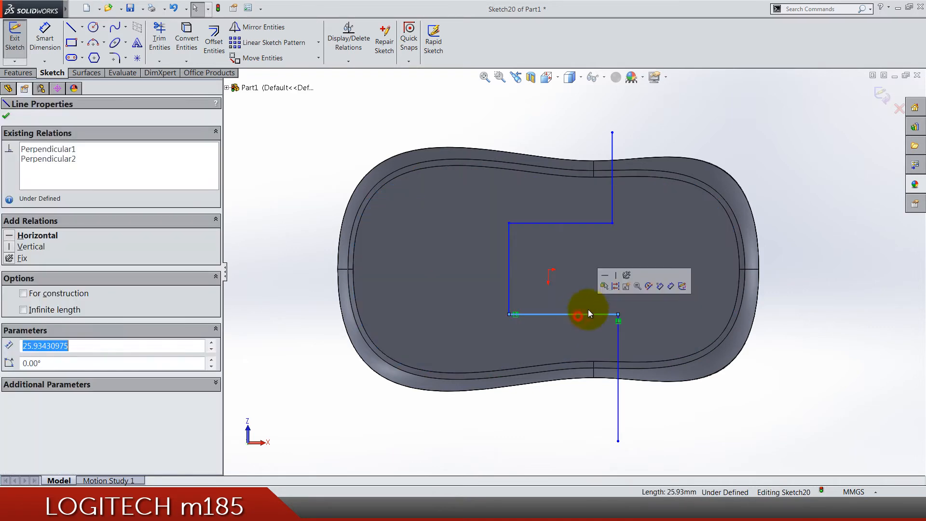
{"action": "left_click", "coordinate": [605, 286]}
{"action": "left_click", "coordinate": [588, 223]}
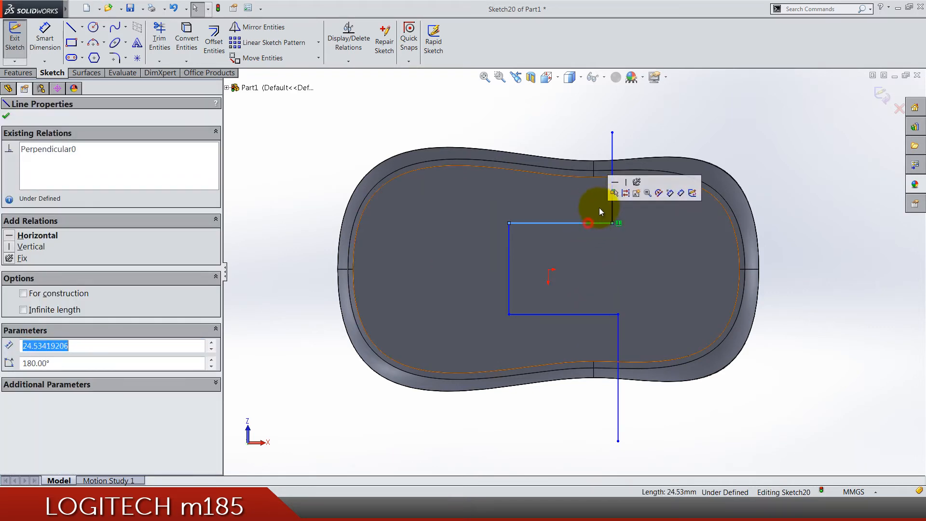
{"action": "left_click", "coordinate": [613, 192]}
{"action": "left_click", "coordinate": [509, 268]}
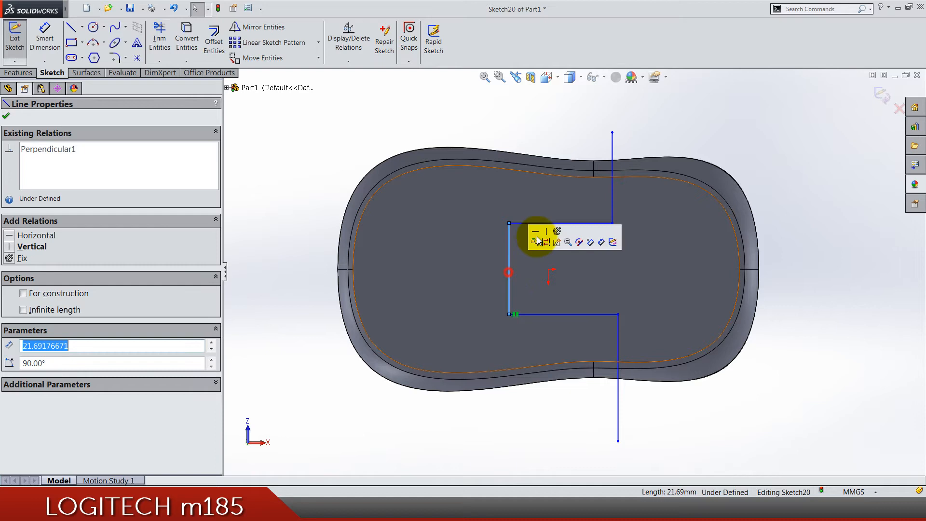
{"action": "left_click", "coordinate": [552, 234]}
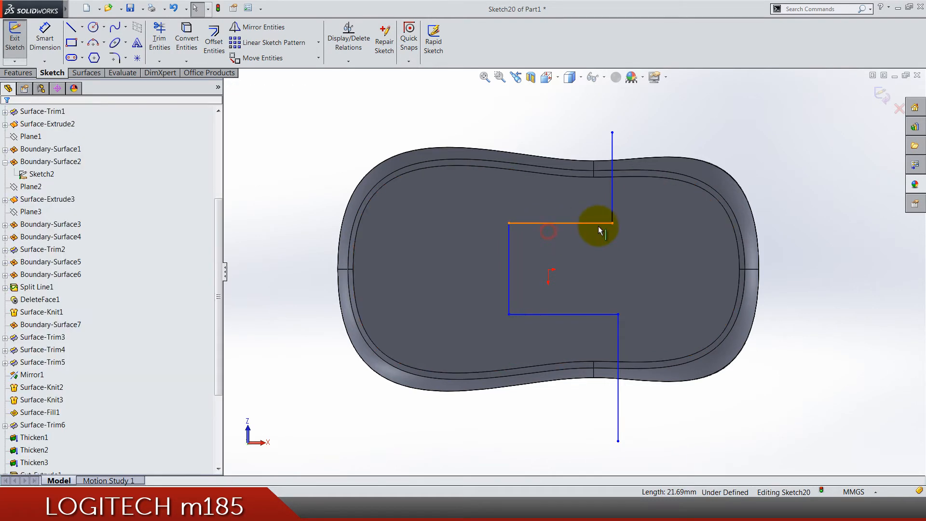
- Make the top and bottom vertical legs collinear
{"action": "left_click", "coordinate": [612, 204]}
{"action": "left_click", "coordinate": [617, 332], "text": "ctrl"}
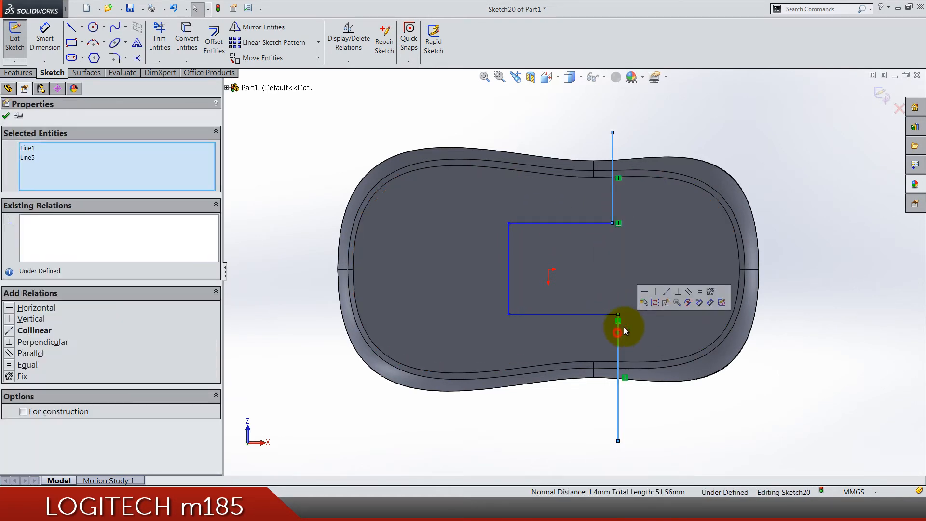
{"action": "left_click", "coordinate": [669, 292]}
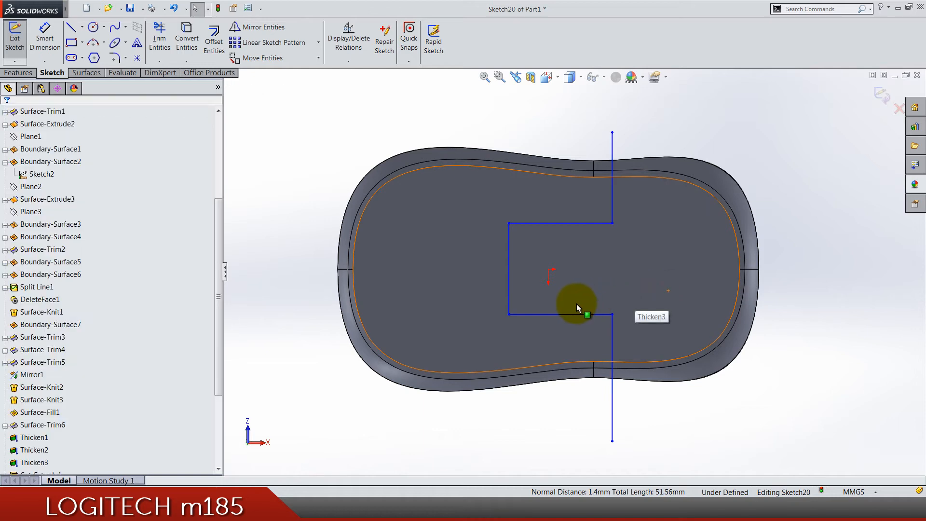
{"action": "scroll", "coordinate": [572, 304], "scroll_direction": "down", "scroll_amount": 2}
{"action": "scroll", "coordinate": [543, 290], "scroll_direction": "up", "scroll_amount": 2}
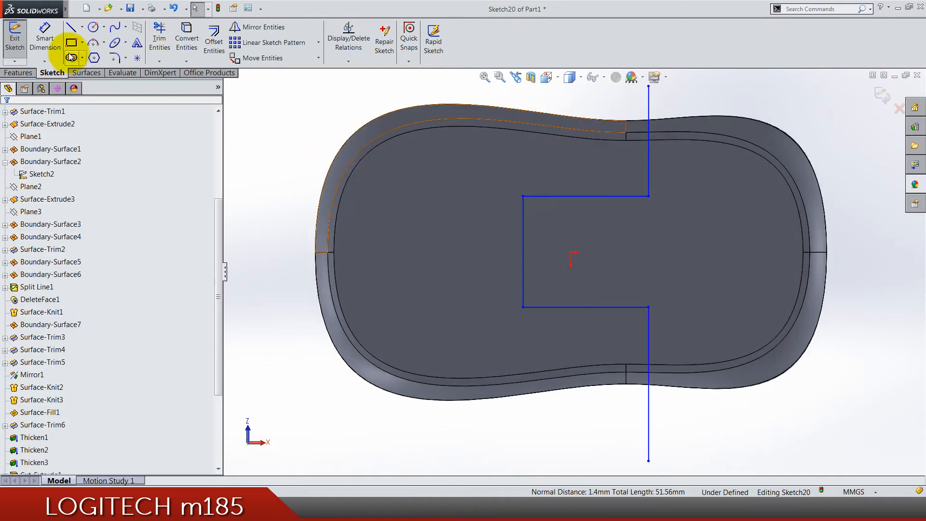
- Dimension the line's offsets from the origin as 16 mm horizontal and 3.87 mm vertical
{"action": "left_click", "coordinate": [45, 36]}
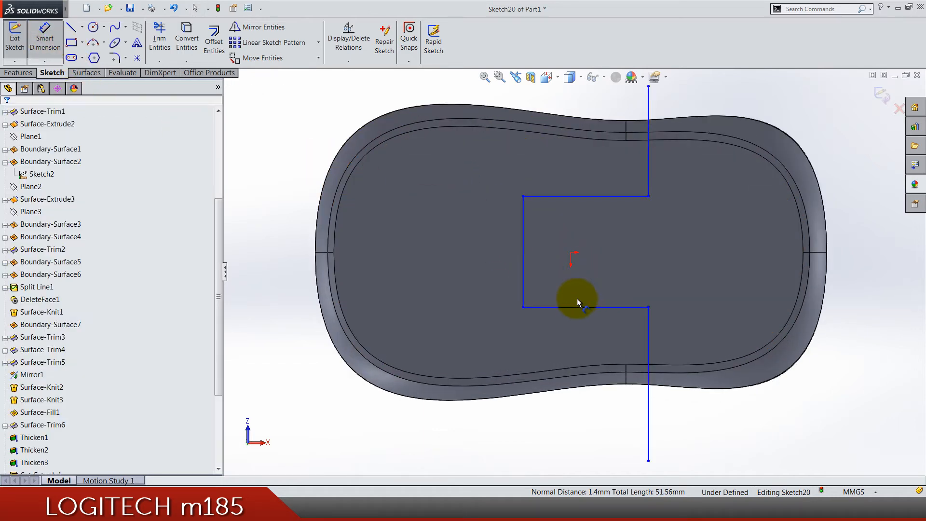
{"action": "scroll", "coordinate": [576, 299], "scroll_direction": "down", "scroll_amount": 1}
{"action": "left_click", "coordinate": [575, 261]}
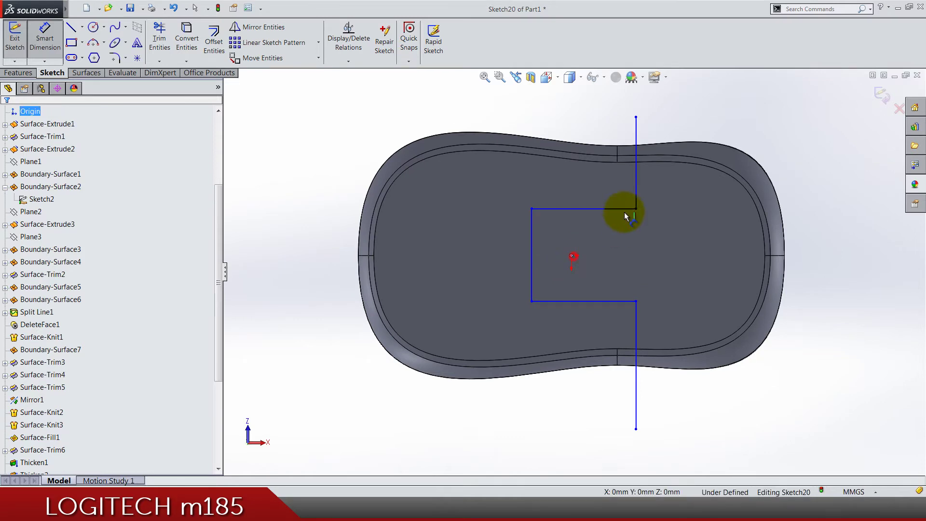
{"action": "left_click", "coordinate": [636, 185]}
{"action": "scroll", "coordinate": [615, 167], "scroll_direction": "down", "scroll_amount": 2}
{"action": "left_click", "coordinate": [596, 151]}
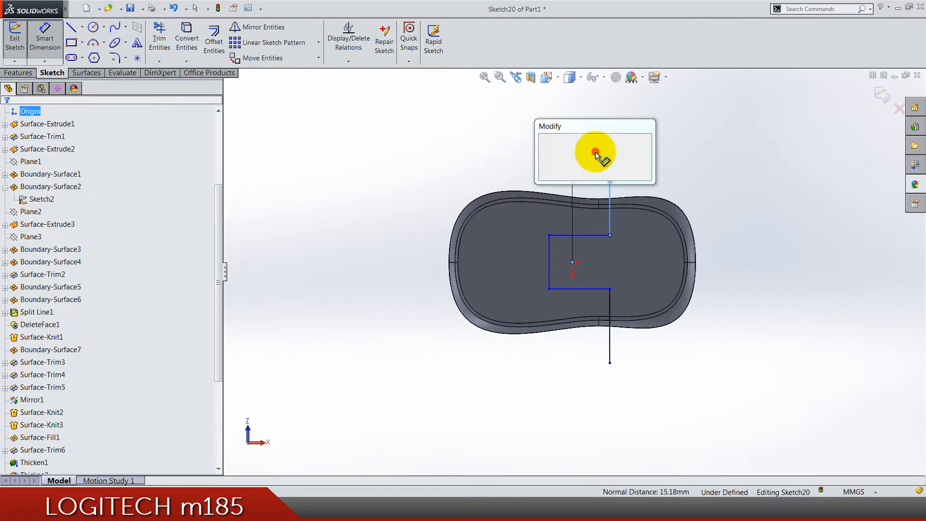
{"action": "type", "text": "16"}
{"action": "key", "text": "Return"}
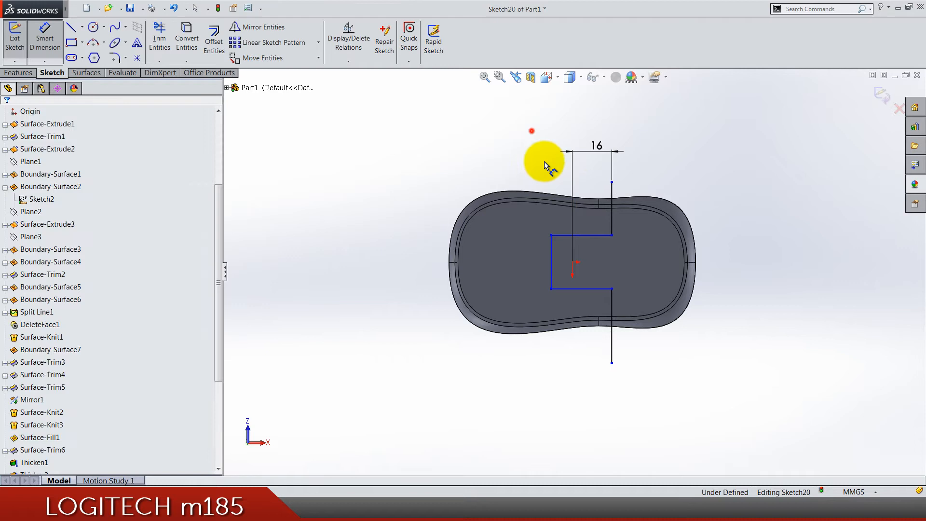
{"action": "scroll", "coordinate": [571, 248], "scroll_direction": "up", "scroll_amount": 2}
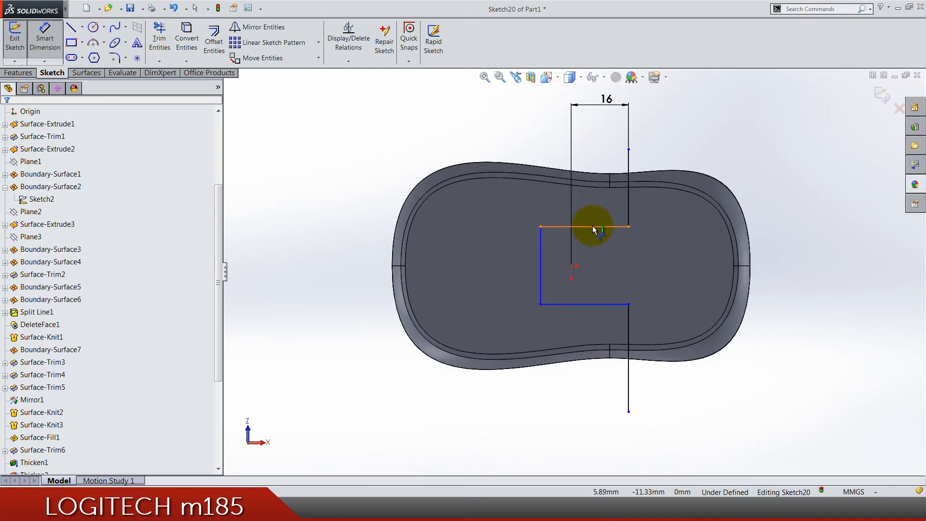
{"action": "left_click", "coordinate": [595, 230]}
{"action": "left_click", "coordinate": [575, 268]}
{"action": "left_click", "coordinate": [716, 272]}
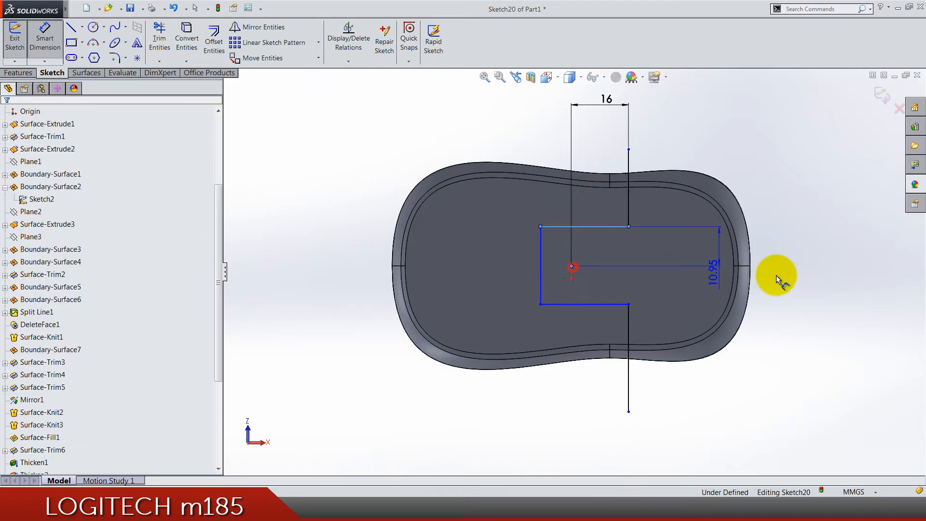
{"action": "left_click", "coordinate": [779, 281]}
{"action": "double_click", "coordinate": [789, 246]}
{"action": "type", "text": "3."}
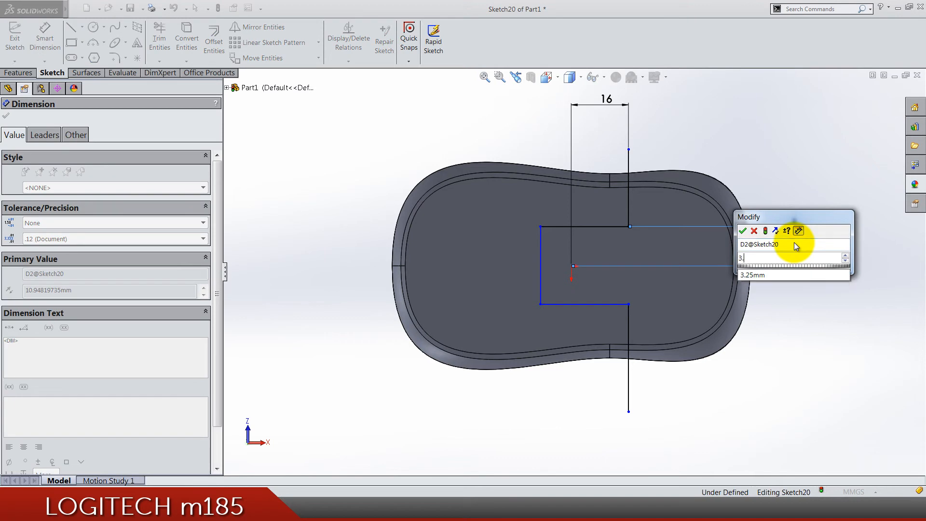
{"action": "type", "text": "87"}
{"action": "key", "text": "Return"}
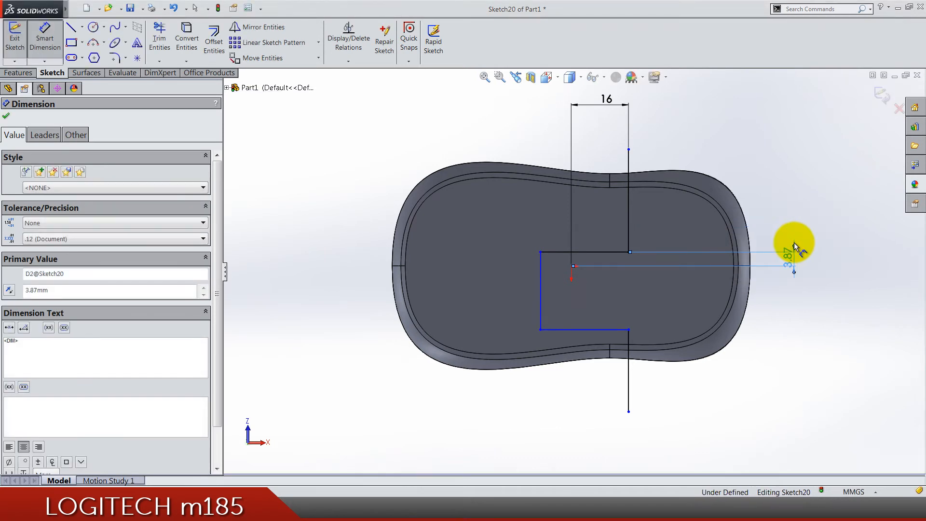
{"action": "left_click", "coordinate": [786, 216]}
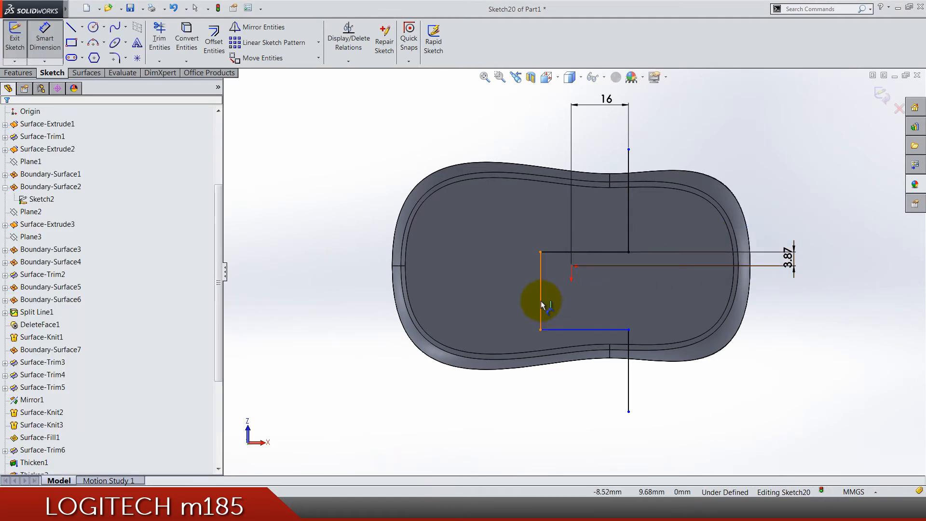
- Dimension the left leg length 23.50 mm and the vertical-leg spacing 9 mm
{"action": "left_click", "coordinate": [542, 302]}
{"action": "left_click", "coordinate": [334, 295]}
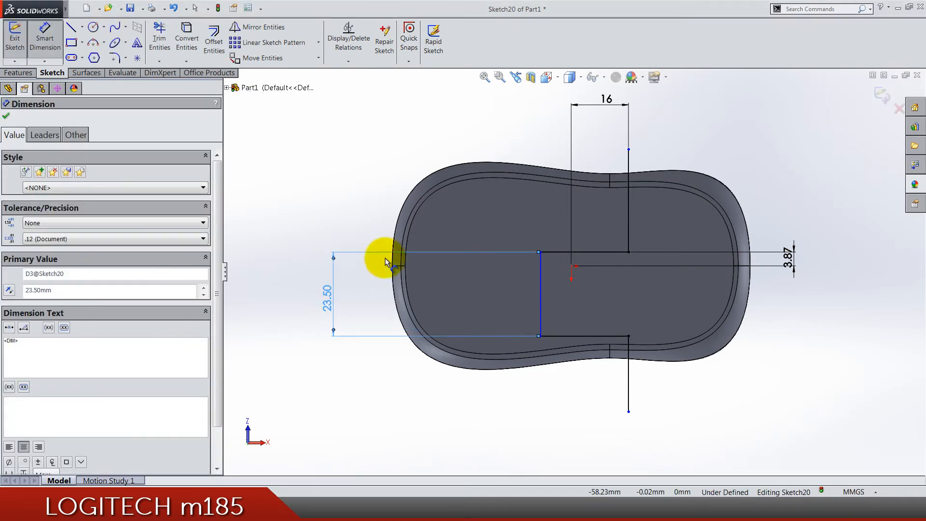
{"action": "left_click", "coordinate": [560, 380]}
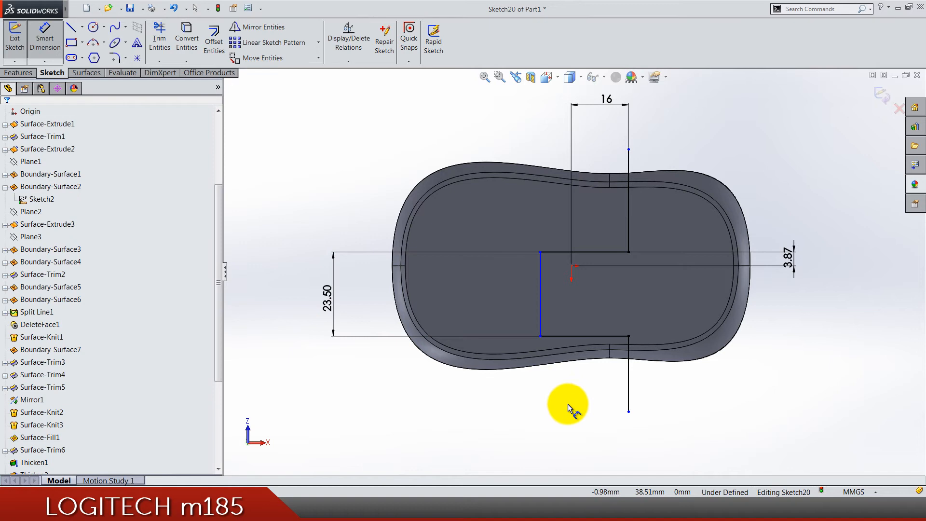
{"action": "left_click", "coordinate": [544, 298]}
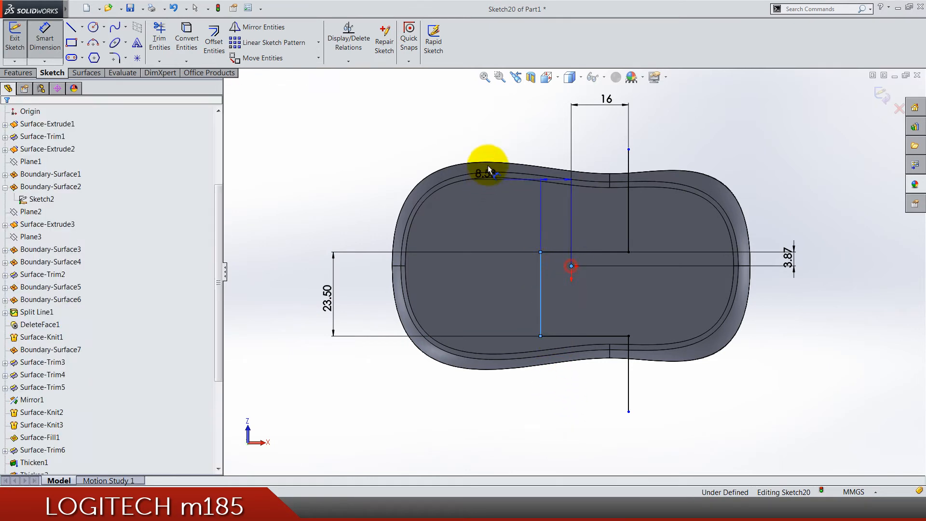
{"action": "left_click", "coordinate": [494, 126]}
{"action": "type", "text": "9.00mm"}
{"action": "key", "text": "Return"}
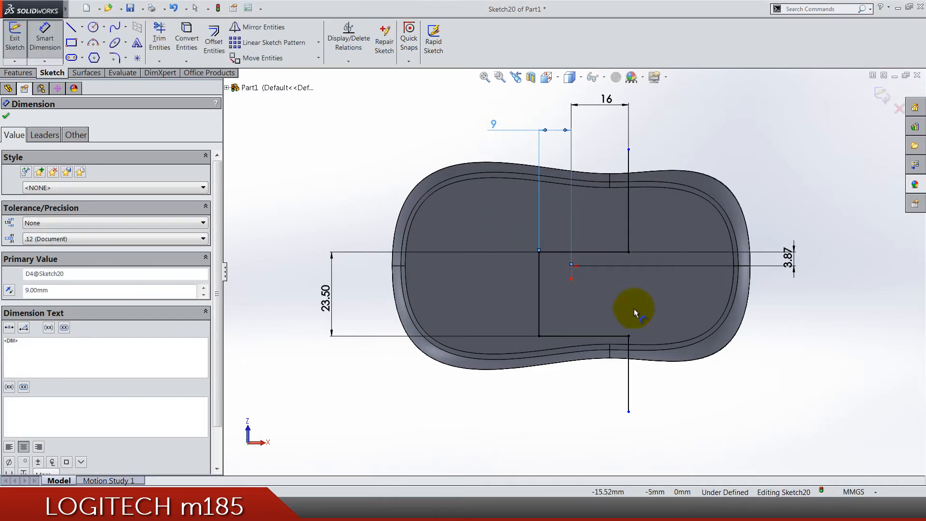
{"action": "left_click", "coordinate": [703, 397]}
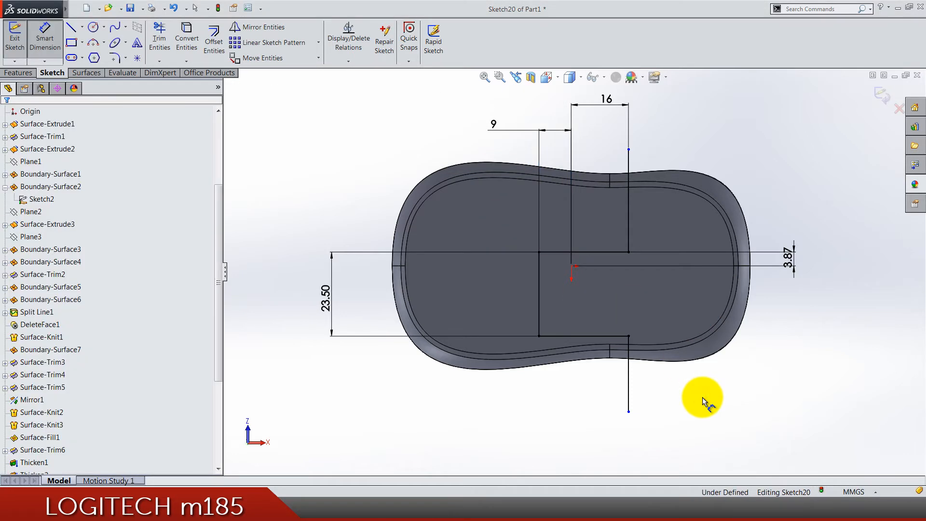
- Dimension the top vertical leg 30 mm and the bottom vertical leg 20 mm
{"action": "left_click", "coordinate": [628, 214]}
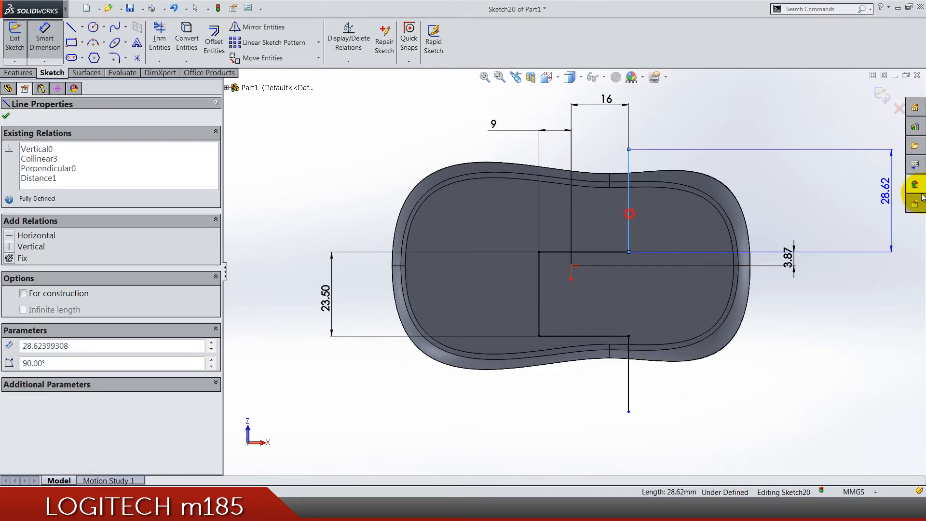
{"action": "left_click", "coordinate": [831, 199]}
{"action": "key", "text": "Return"}
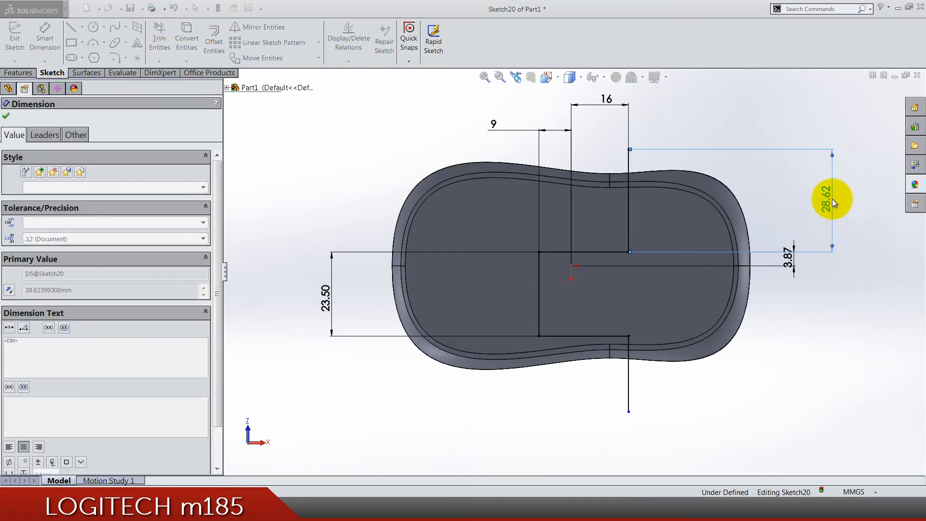
{"action": "type", "text": "30.00mm"}
{"action": "key", "text": "Return"}
{"action": "left_click", "coordinate": [794, 385]}
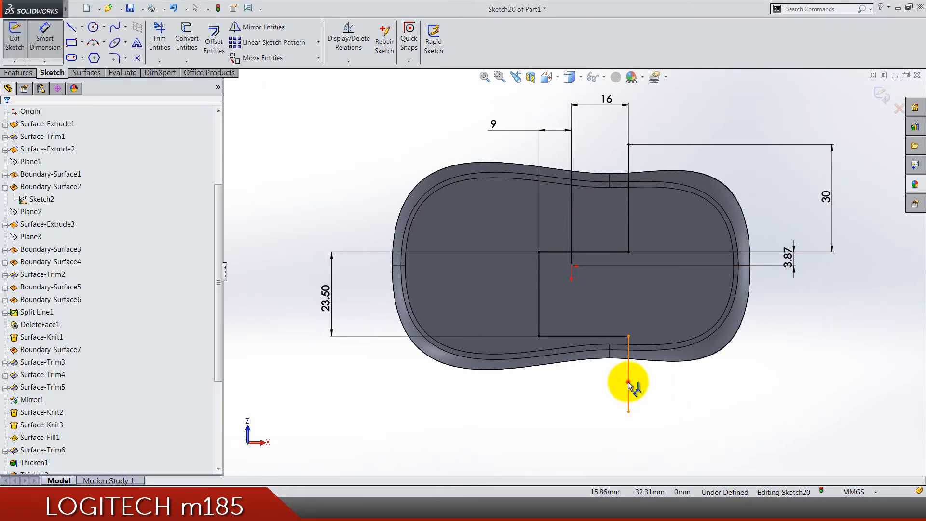
{"action": "left_click", "coordinate": [628, 376]}
{"action": "left_click", "coordinate": [775, 372]}
{"action": "type", "text": "20"}
{"action": "key", "text": "Return"}
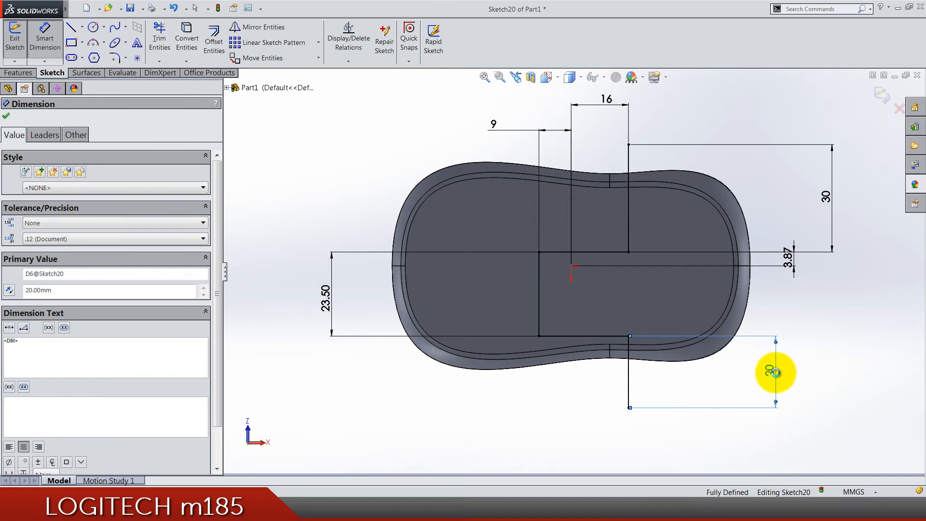
{"action": "left_click", "coordinate": [839, 335]}
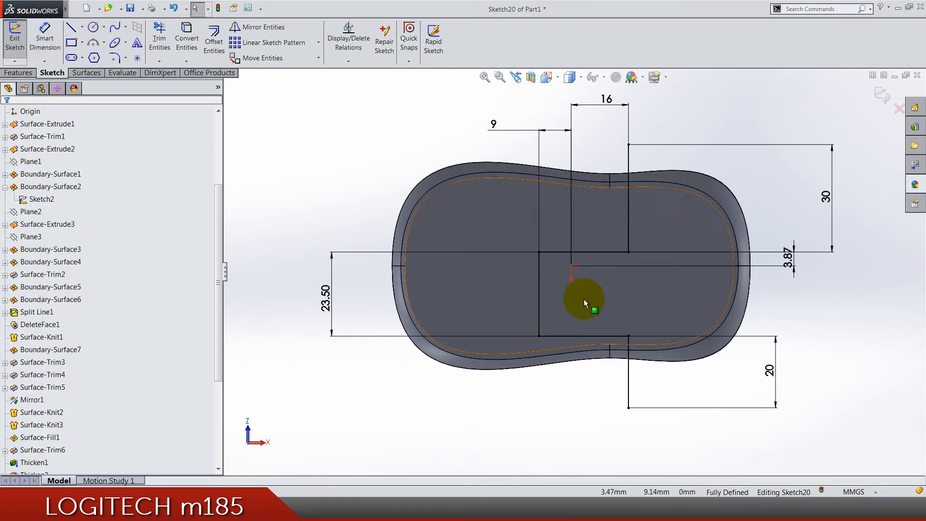
{"action": "scroll", "coordinate": [584, 299], "scroll_direction": "up", "scroll_amount": 2}
{"action": "scroll", "coordinate": [584, 299], "scroll_direction": "up", "scroll_amount": 3}
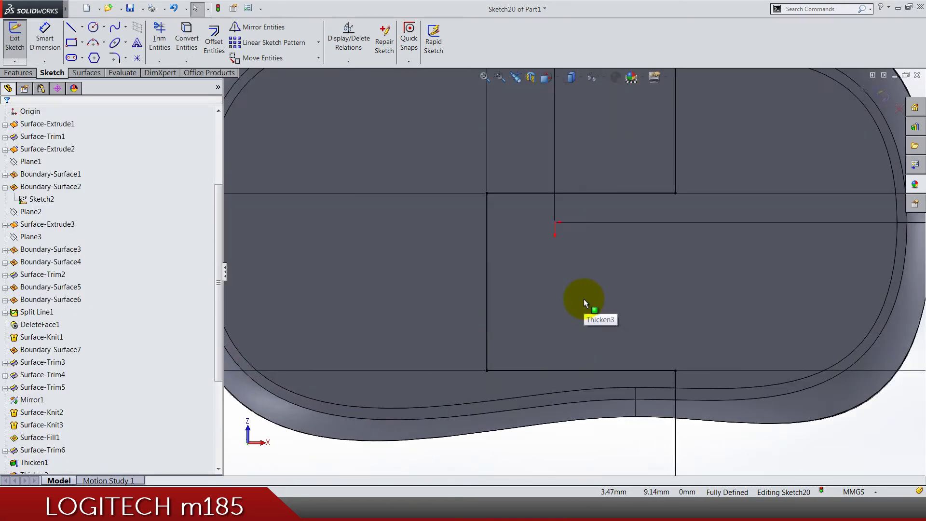
- Sketch-fillet the upper-right corner at 5 mm and both left corners at 2.5 mm
{"action": "left_click", "coordinate": [115, 57]}
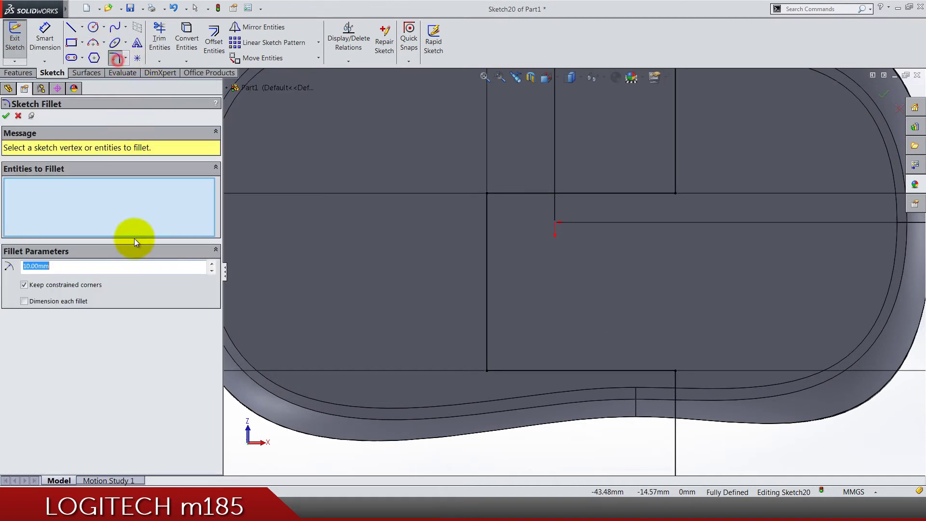
{"action": "left_click", "coordinate": [676, 192]}
{"action": "double_click", "coordinate": [132, 269]}
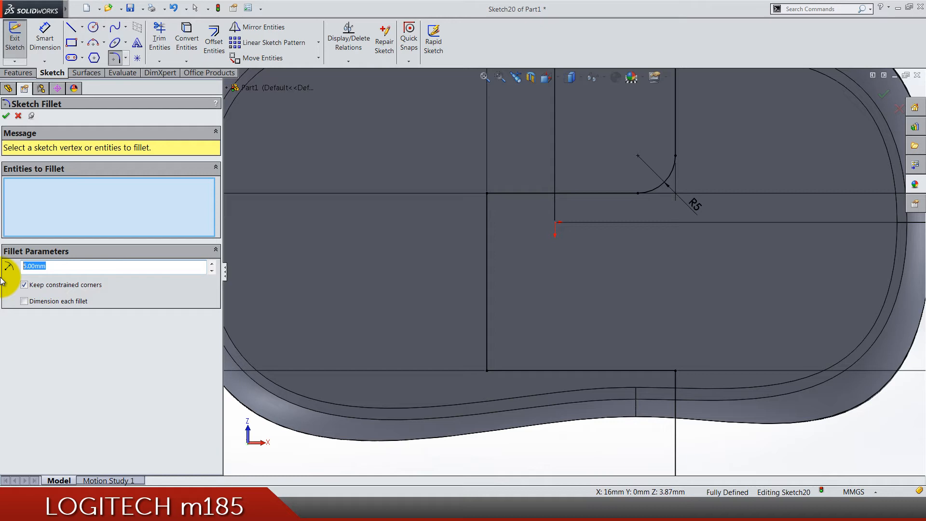
{"action": "type", "text": "2.5"}
{"action": "type", "text": "0mm"}
{"action": "key", "text": "Return"}
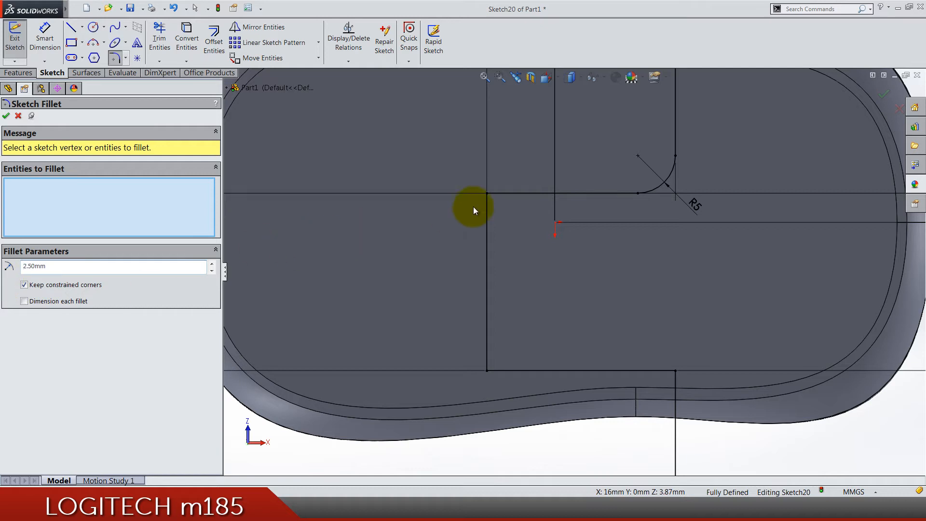
{"action": "left_click", "coordinate": [488, 192]}
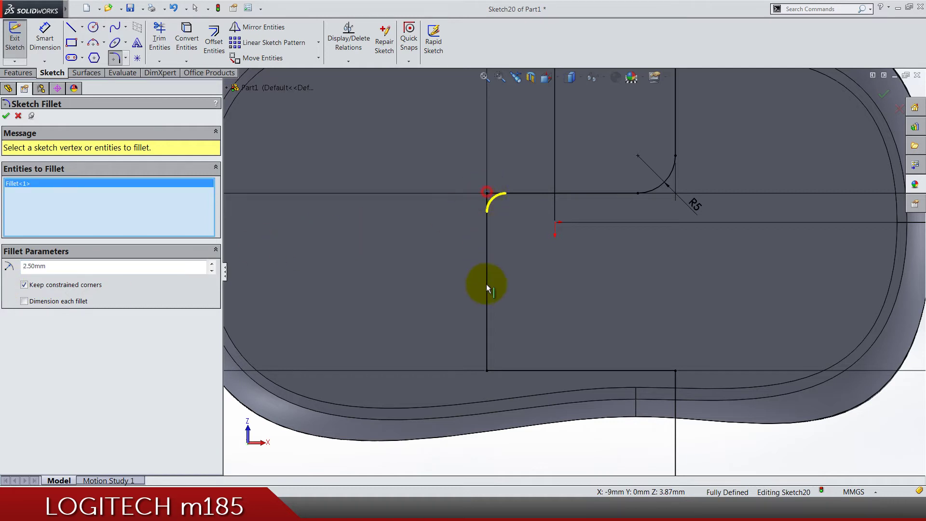
{"action": "left_click", "coordinate": [487, 371]}
- Fillet the lower-right corner at 1 mm and exit Sketch20
{"action": "left_click", "coordinate": [90, 268]}
{"action": "type", "text": "1"}
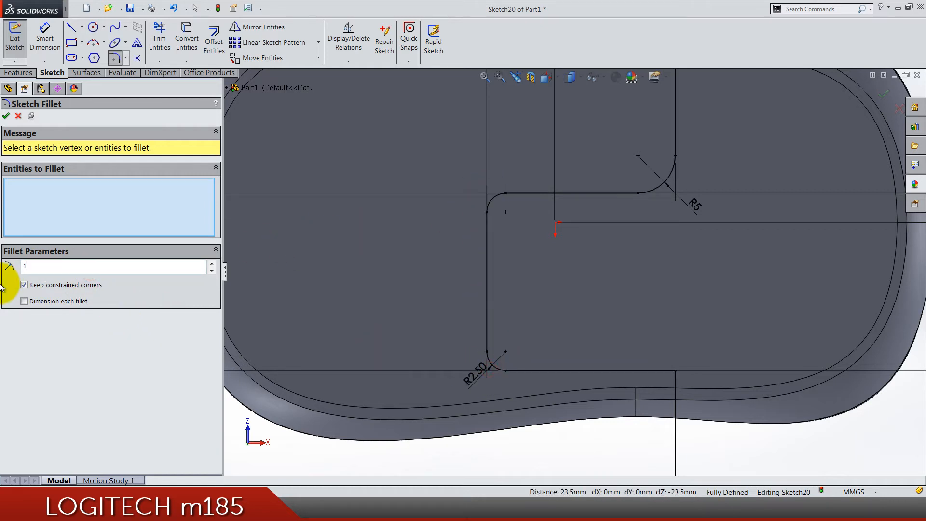
{"action": "key", "text": "Return"}
{"action": "left_click", "coordinate": [674, 374]}
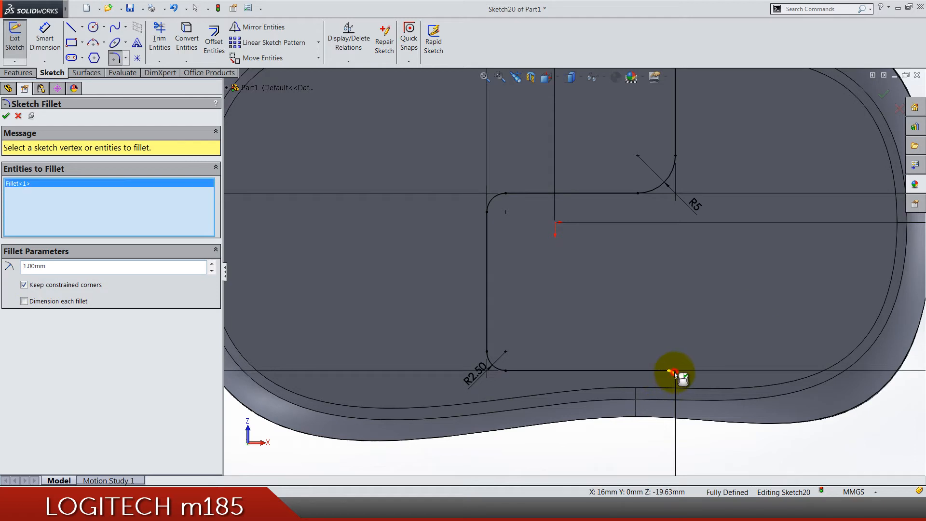
{"action": "left_click", "coordinate": [881, 91]}
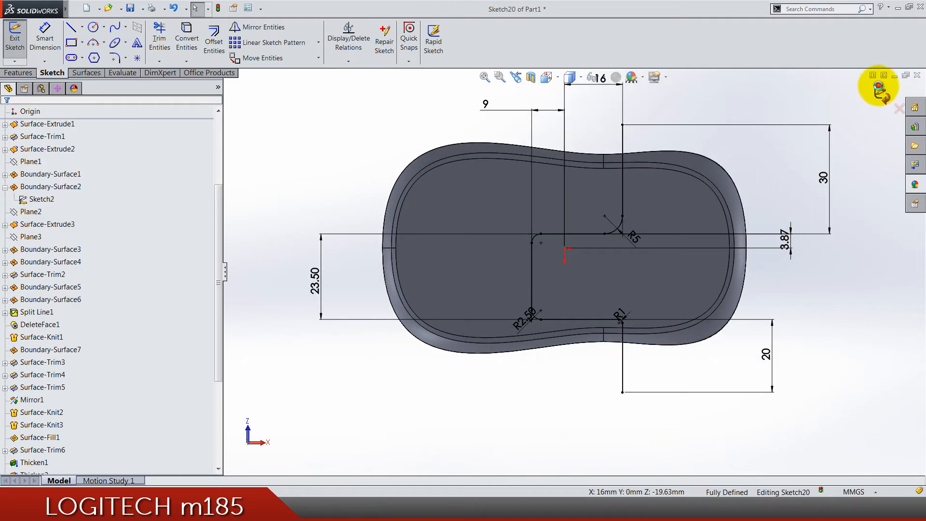
{"action": "left_click", "coordinate": [882, 90]}
{"action": "middle_click_drag", "start_coordinate": [713, 194], "coordinate": [591, 289]}
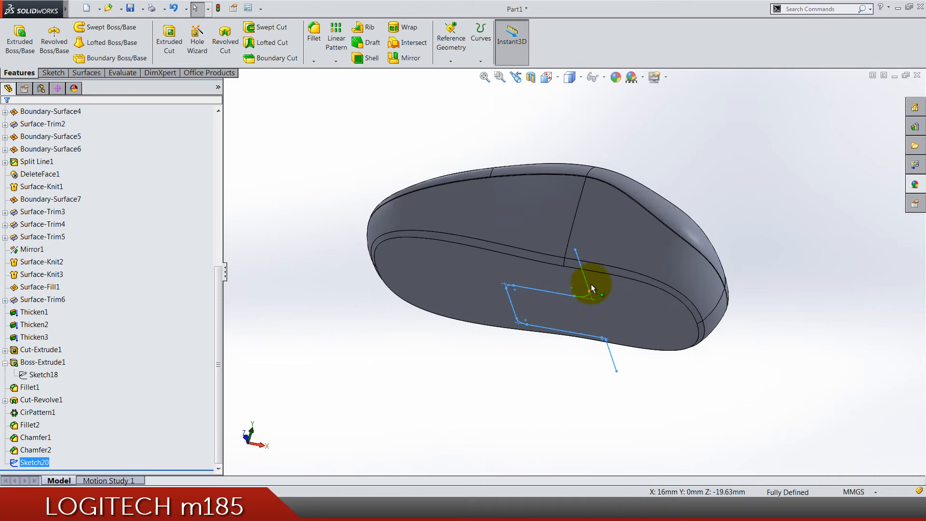
{"action": "scroll", "coordinate": [591, 289], "scroll_direction": "down", "scroll_amount": 1}
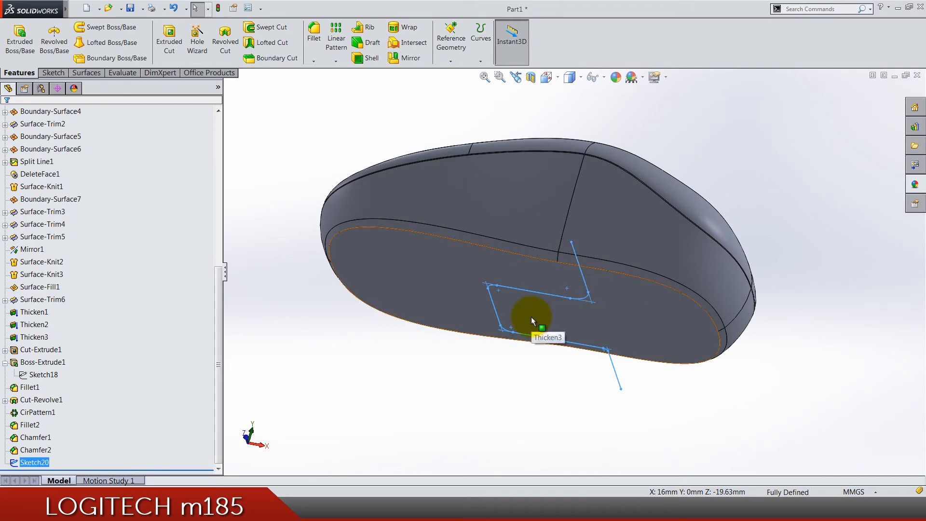
- Start a one-direction reversed extruded cut as a 0.20 mm Mid-Plane thin feature
{"action": "left_click", "coordinate": [168, 41]}
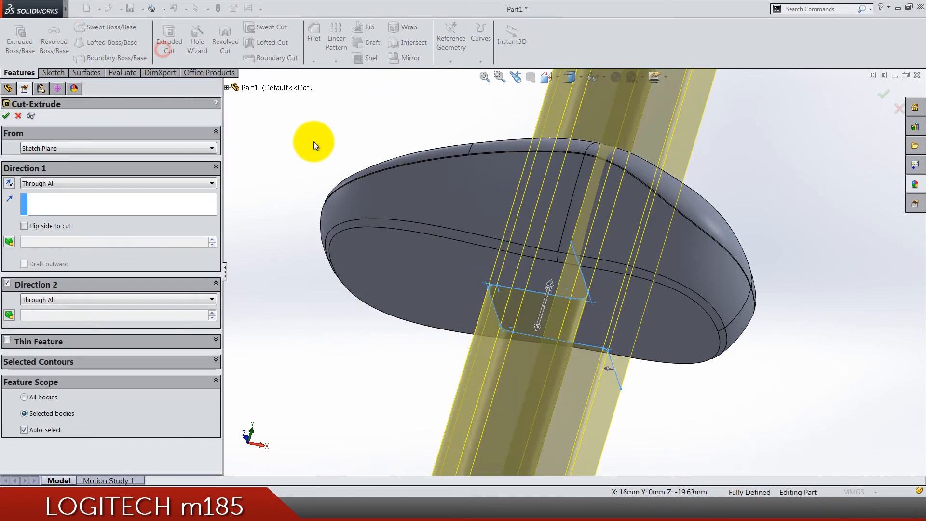
{"action": "left_click", "coordinate": [36, 289]}
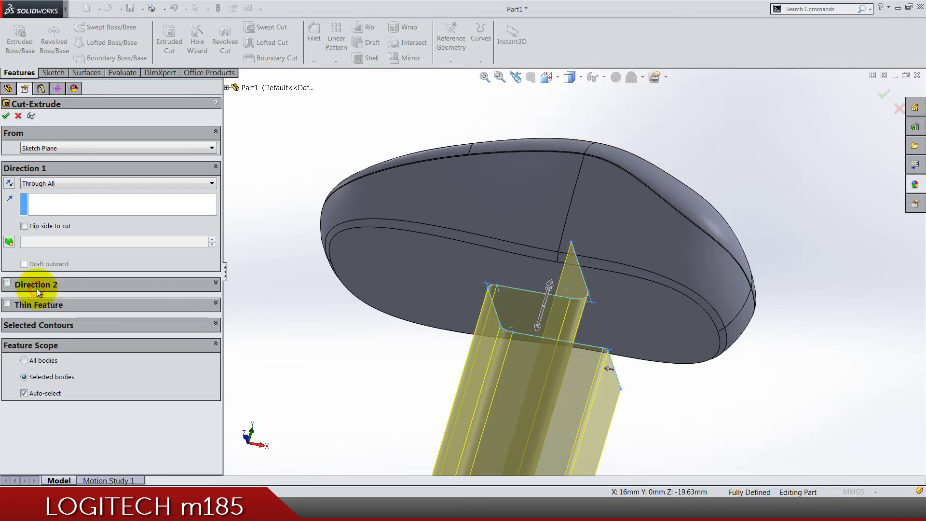
{"action": "left_click", "coordinate": [10, 183]}
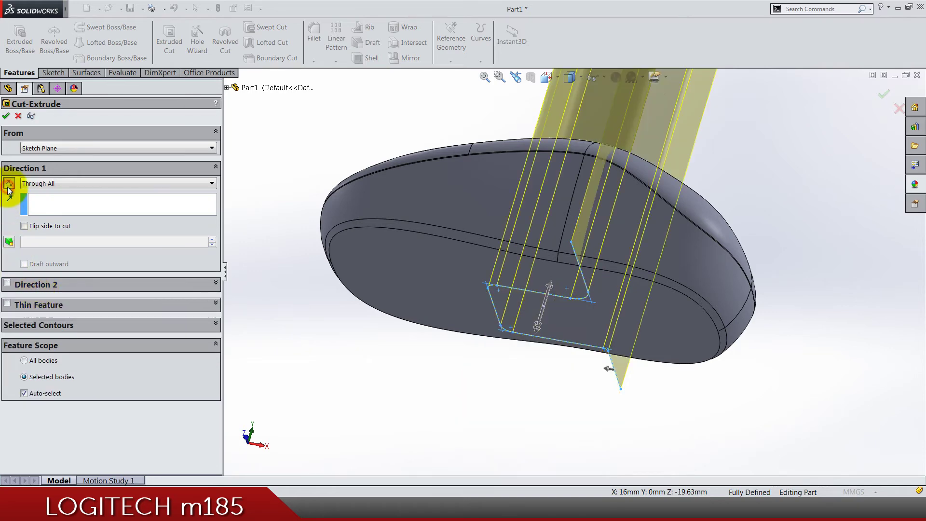
{"action": "left_click", "coordinate": [27, 306]}
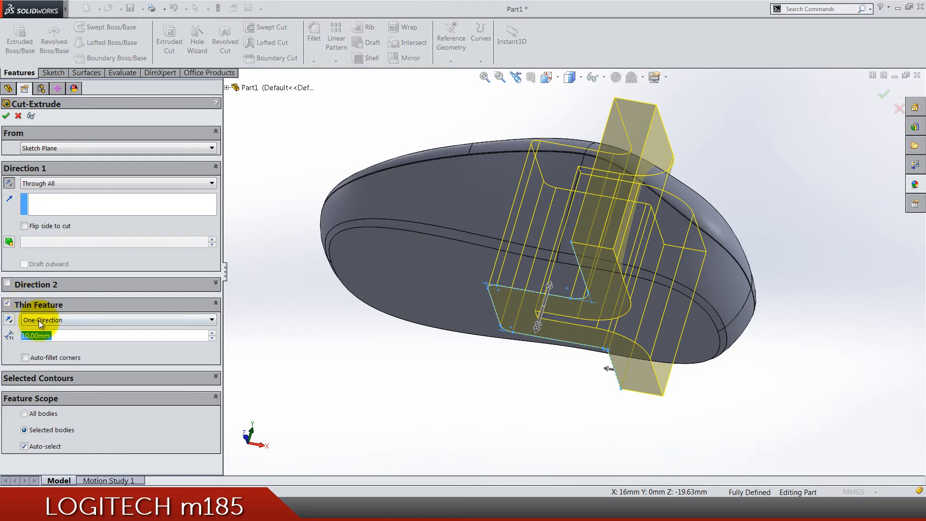
{"action": "left_click", "coordinate": [39, 320]}
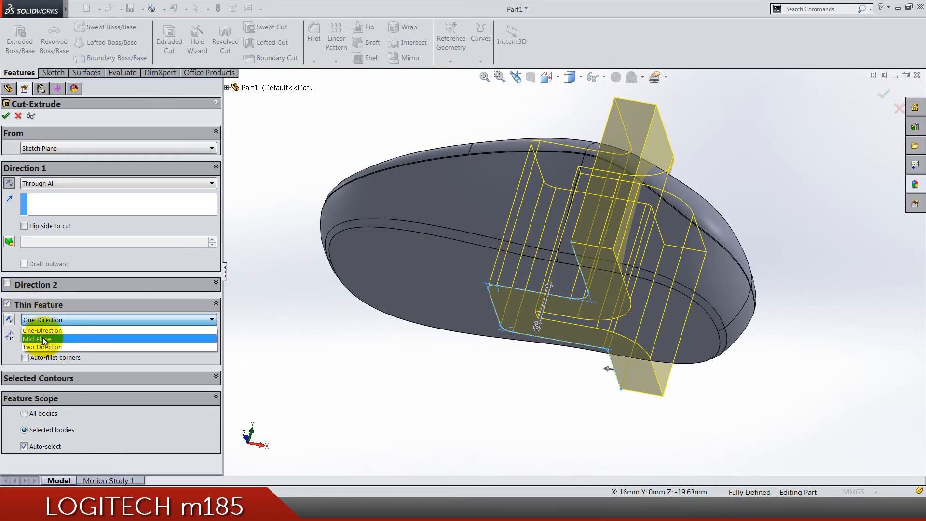
{"action": "left_click", "coordinate": [43, 338]}
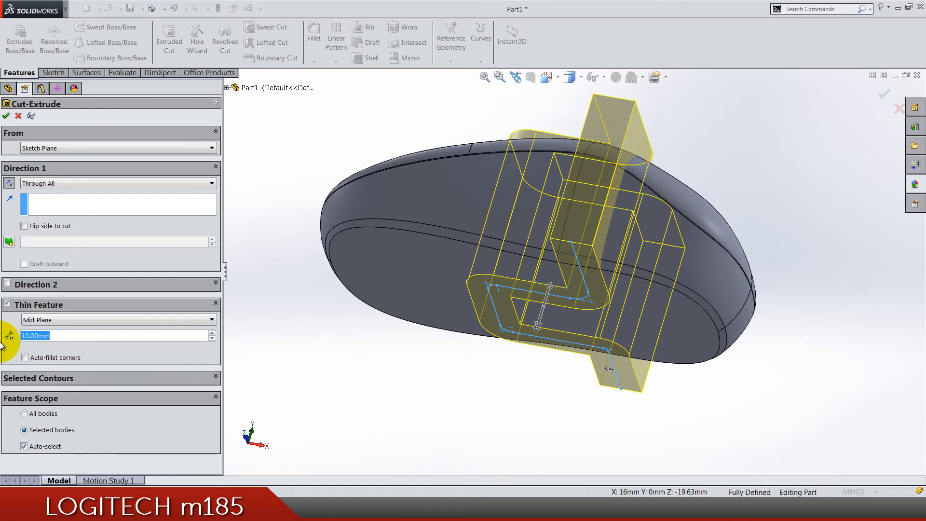
{"action": "type", "text": "0.2"}
{"action": "key", "text": "Return"}
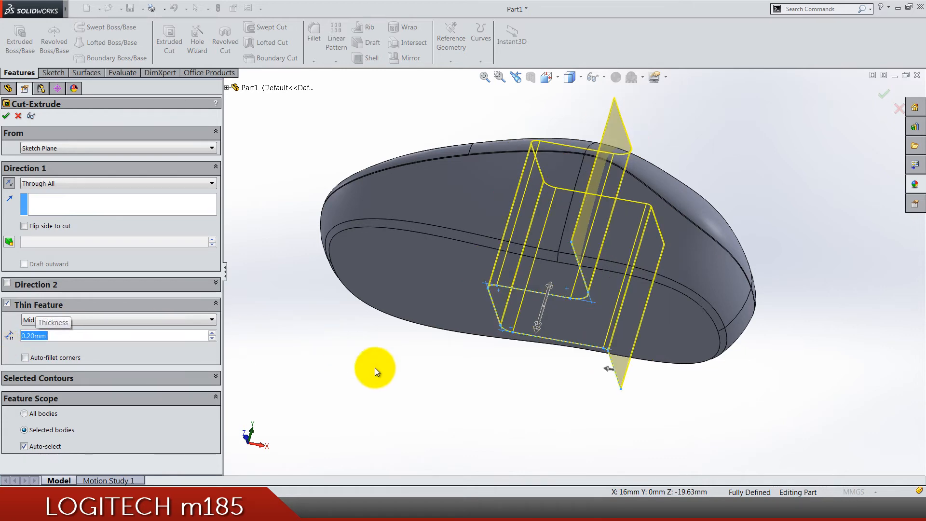
{"action": "scroll", "coordinate": [436, 439], "scroll_direction": "down", "scroll_amount": 3}
- Keep the Through All end condition and turn off automatic body selection
{"action": "middle_click_drag", "start_coordinate": [437, 439], "coordinate": [492, 308]}
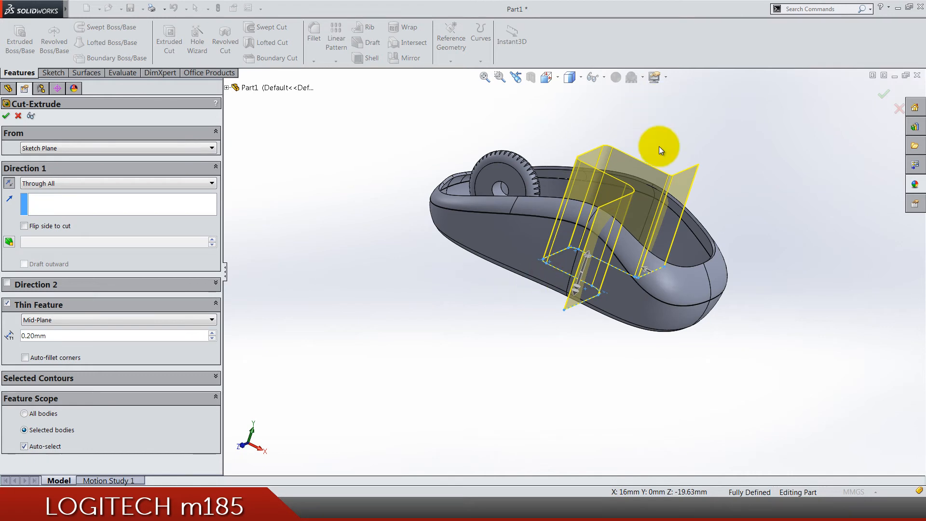
{"action": "scroll", "coordinate": [659, 174], "scroll_direction": "up", "scroll_amount": 3}
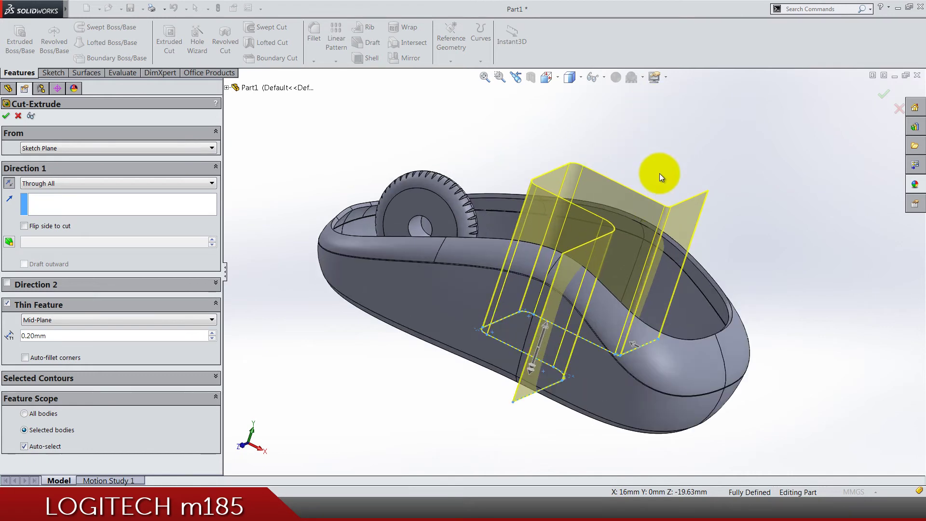
{"action": "left_click", "coordinate": [47, 184]}
{"action": "left_click", "coordinate": [48, 184]}
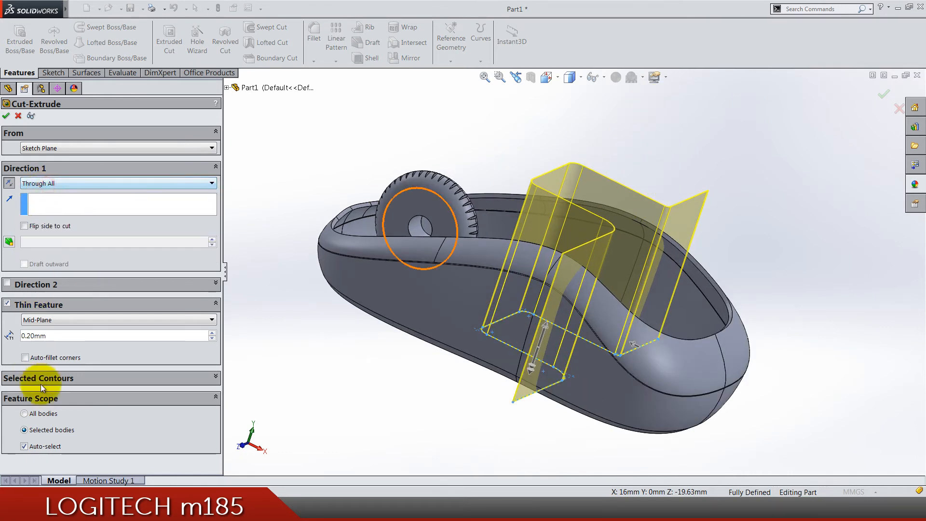
{"action": "left_click", "coordinate": [44, 448]}
- Limit the thin cut to the shell body, set Direction 1 to Blind 5 mm, and confirm Cut-Extrude-Thin1
{"action": "left_click", "coordinate": [463, 362]}
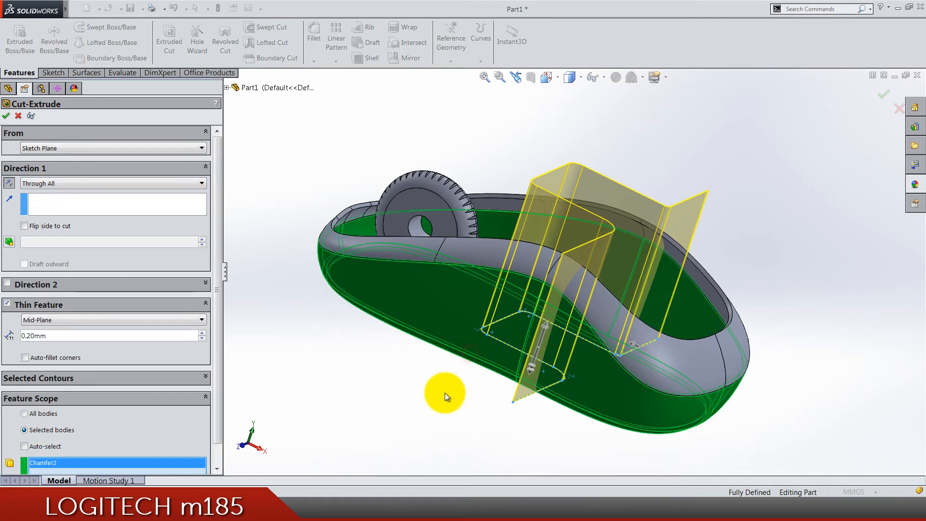
{"action": "middle_click_drag", "start_coordinate": [445, 393], "coordinate": [476, 426]}
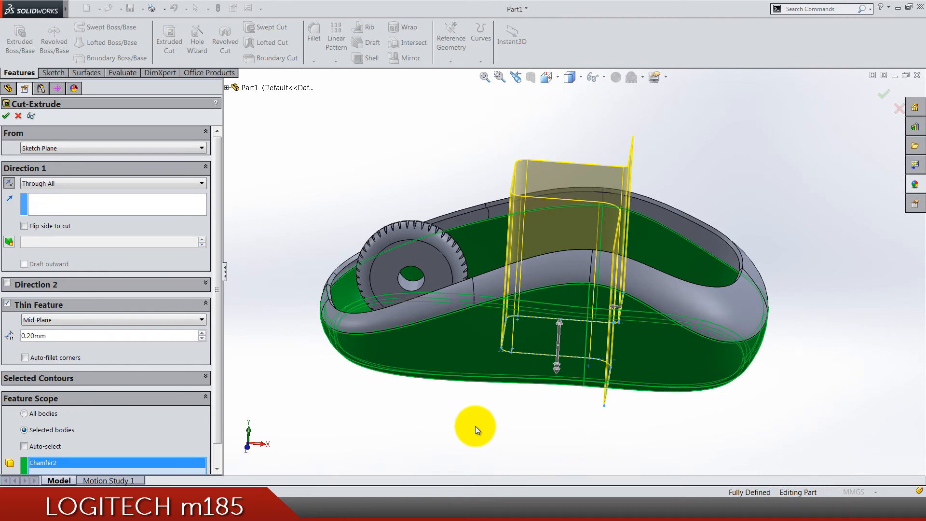
{"action": "left_click", "coordinate": [32, 182]}
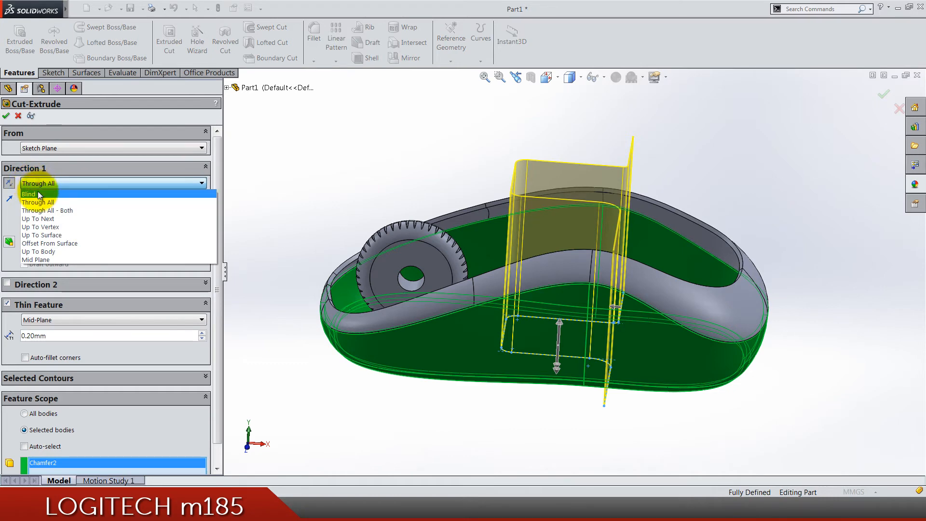
{"action": "left_click", "coordinate": [39, 194]}
{"action": "left_click", "coordinate": [61, 226]}
{"action": "type", "text": "5mm"}
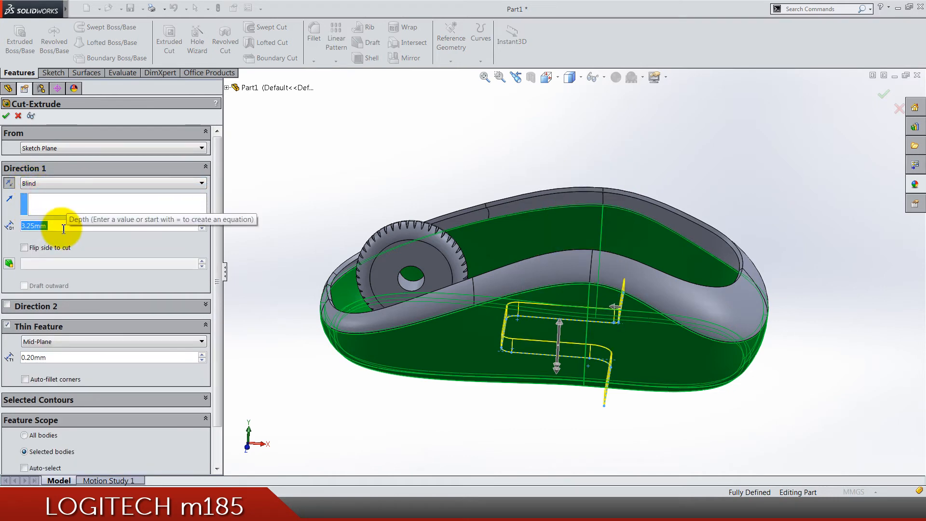
{"action": "key", "text": "Return"}
{"action": "type", "text": "5"}
{"action": "middle_click_drag", "start_coordinate": [510, 441], "coordinate": [497, 371]}
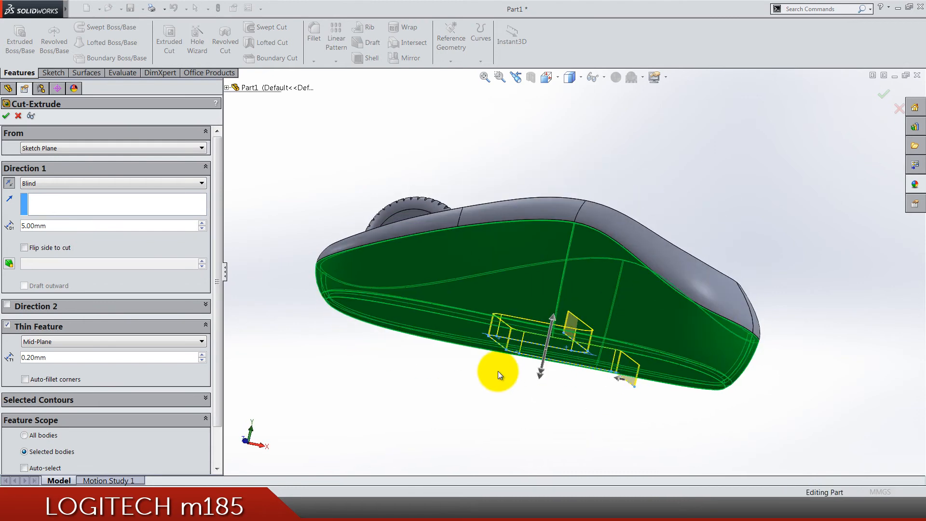
{"action": "key", "text": "Return"}
{"action": "mouse_move", "coordinate": [509, 375]}
{"action": "middle_mouse_down"}
{"action": "mouse_move", "coordinate": [542, 140]}
{"action": "mouse_move", "coordinate": [517, 367]}
{"action": "middle_mouse_up"}
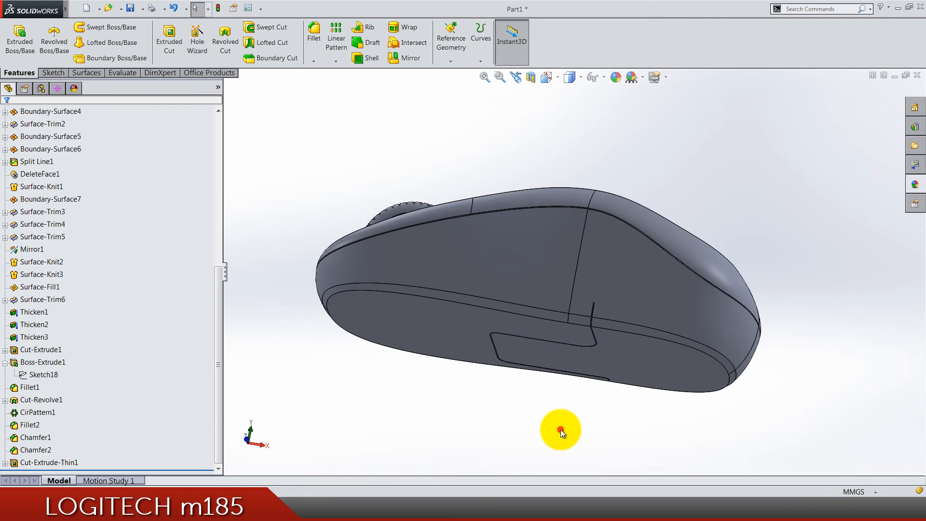
- Save the part and start a new sketch (Sketch21) on the Front Plane
{"action": "key", "text": "ctrl+s"}
{"action": "middle_click_drag", "start_coordinate": [604, 266], "coordinate": [611, 345]}
{"action": "scroll", "coordinate": [109, 269], "scroll_direction": "up", "scroll_amount": 10}
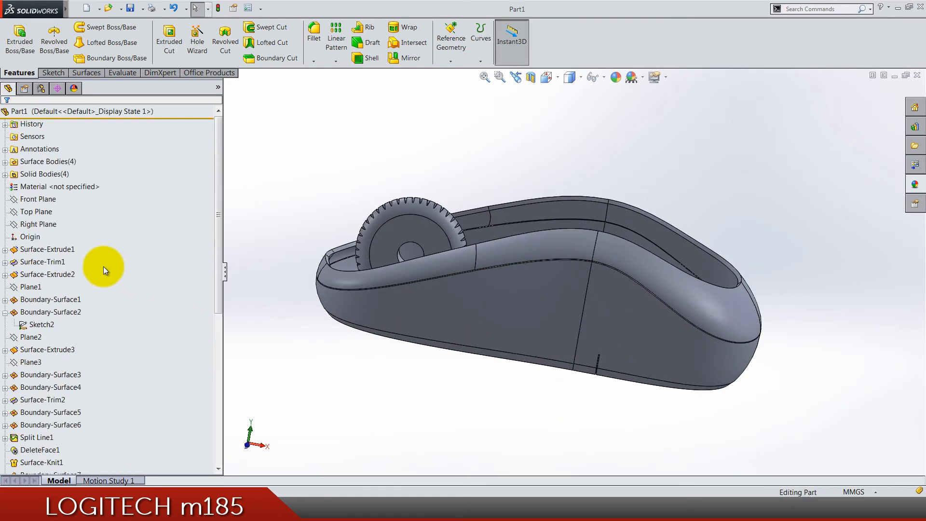
{"action": "left_click", "coordinate": [38, 199]}
{"action": "right_click", "coordinate": [38, 199]}
{"action": "left_click", "coordinate": [101, 180]}
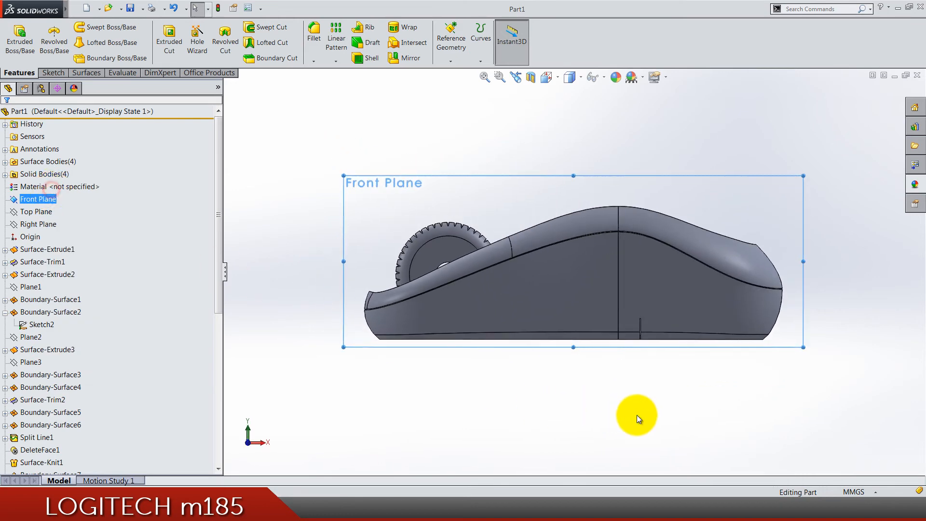
{"action": "scroll", "coordinate": [728, 325], "scroll_direction": "down", "scroll_amount": 5}
{"action": "scroll", "coordinate": [411, 296], "scroll_direction": "down", "scroll_amount": 5}
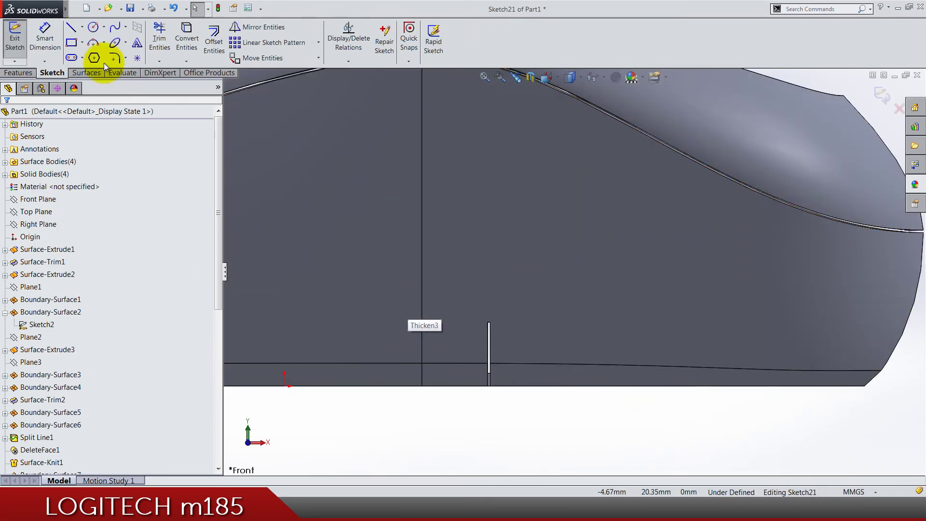
- Draw a horizontal line from the short upright that continues as a tangent arc past the mouse's rear
{"action": "left_click", "coordinate": [72, 29]}
{"action": "scroll", "coordinate": [521, 347], "scroll_direction": "down", "scroll_amount": 5}
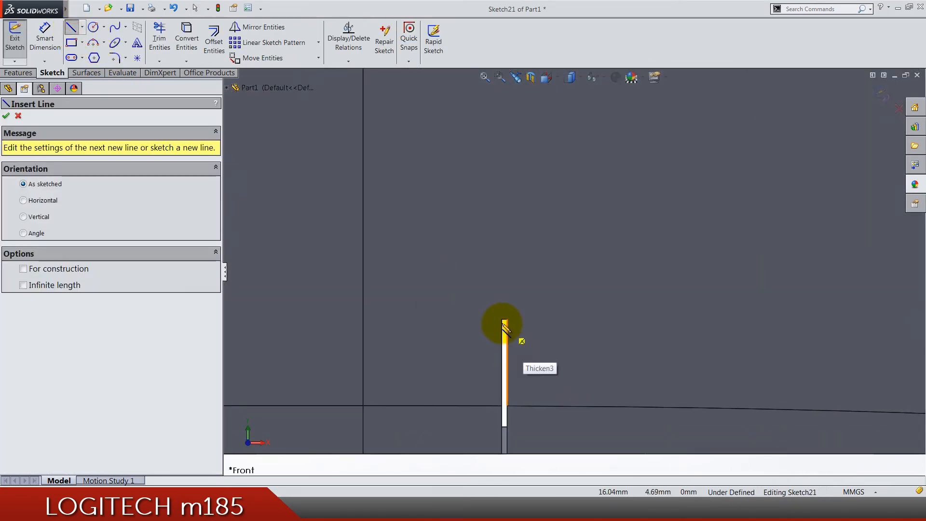
{"action": "left_click", "coordinate": [505, 322]}
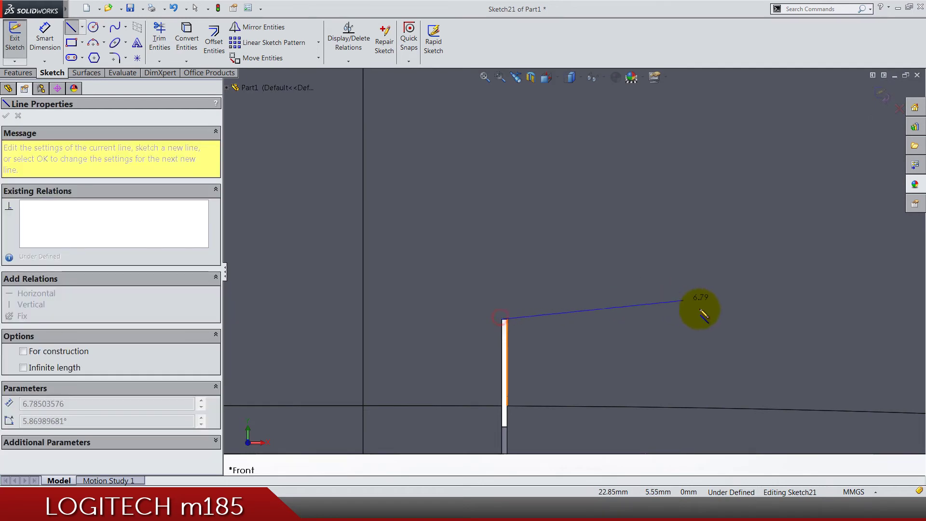
{"action": "left_click", "coordinate": [761, 321]}
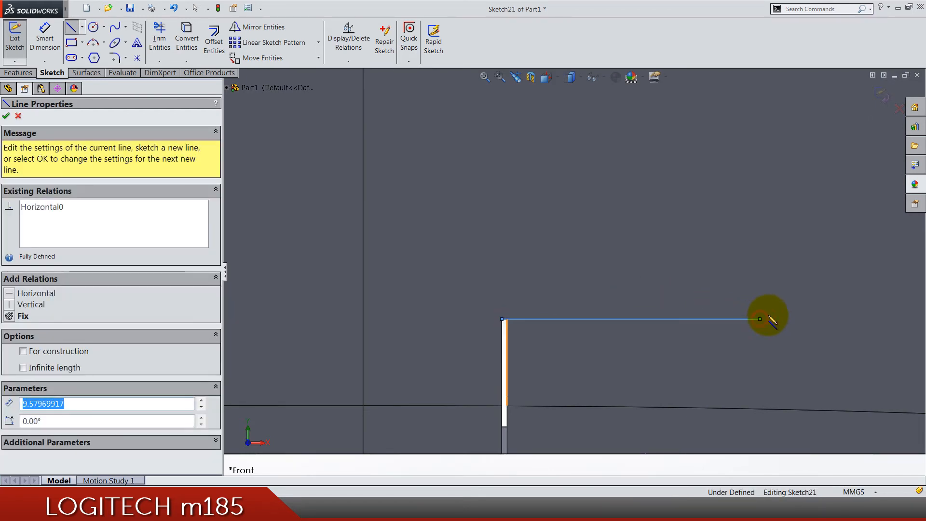
{"action": "key", "text": "a"}
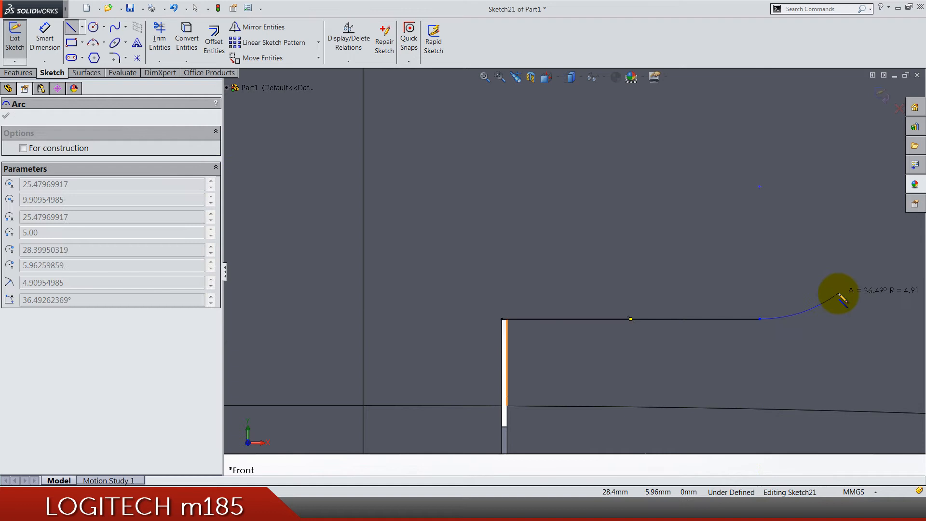
{"action": "scroll", "coordinate": [839, 289], "scroll_direction": "down", "scroll_amount": 3}
{"action": "scroll", "coordinate": [849, 273], "scroll_direction": "down", "scroll_amount": 1}
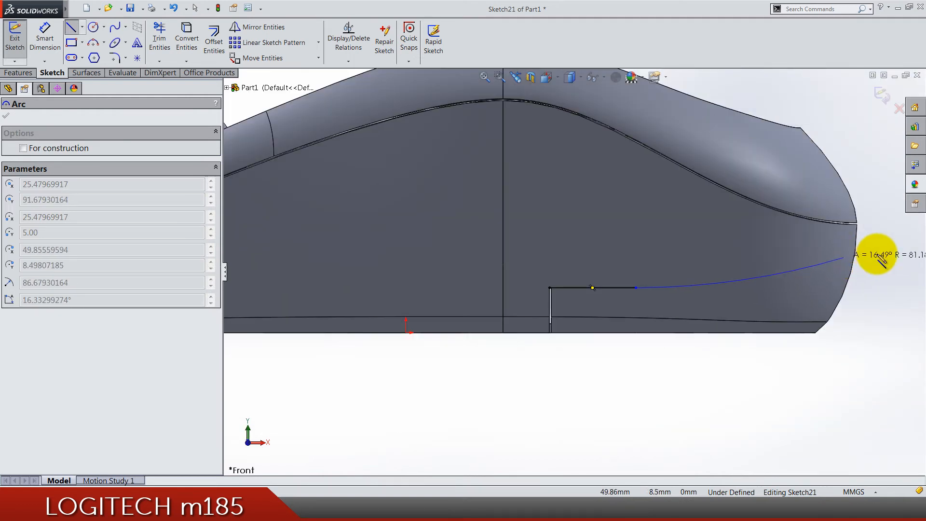
{"action": "scroll", "coordinate": [860, 253], "scroll_direction": "down", "scroll_amount": 2}
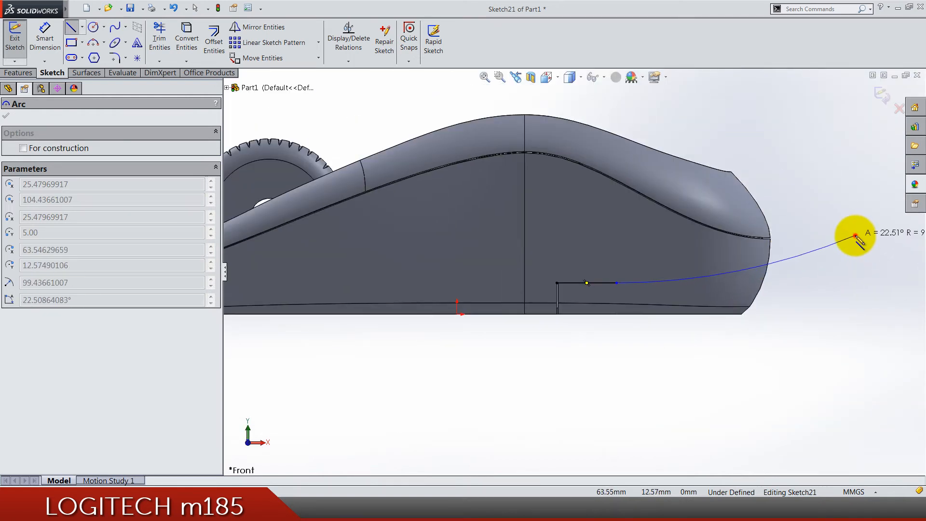
{"action": "double_click", "coordinate": [867, 242]}
{"action": "middle_click_drag", "start_coordinate": [705, 358], "coordinate": [671, 270], "text": "ctrl"}
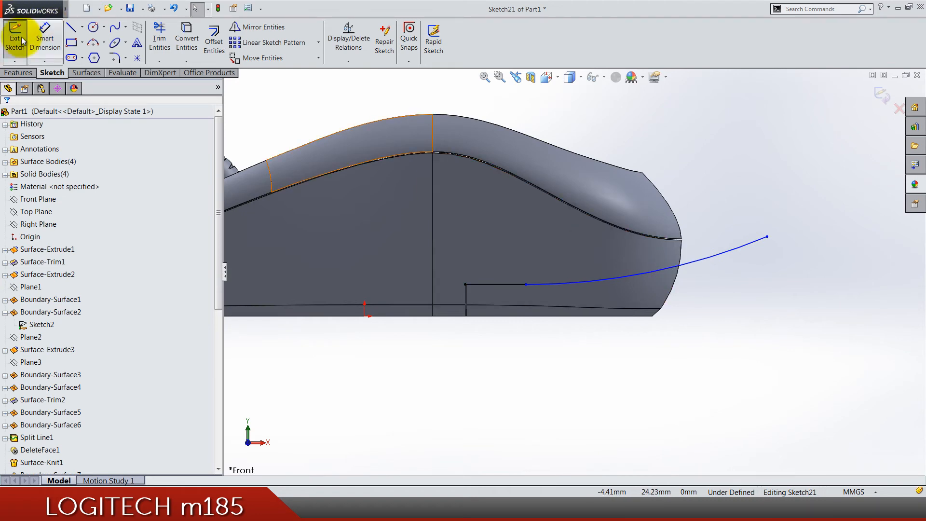
- Add a vertical construction centerline below the arc
{"action": "left_click", "coordinate": [82, 27]}
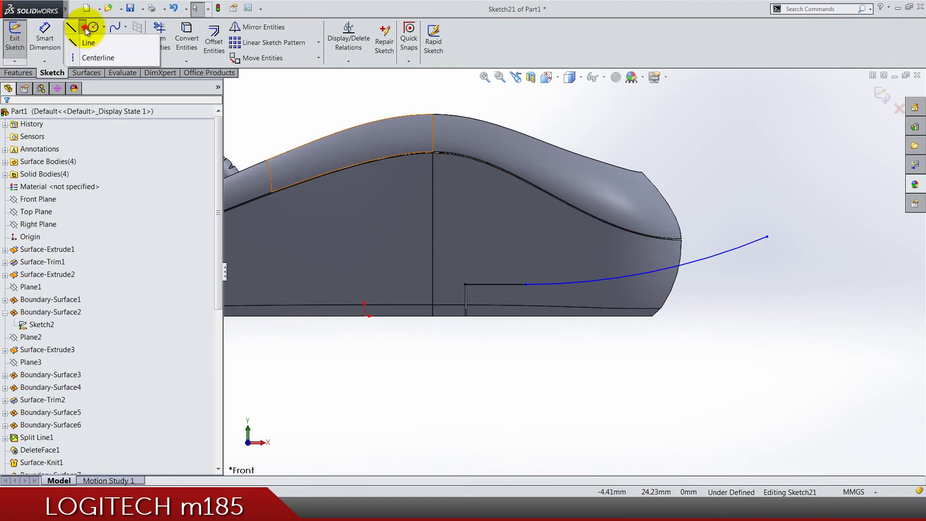
{"action": "left_click", "coordinate": [87, 58]}
{"action": "left_click", "coordinate": [747, 310]}
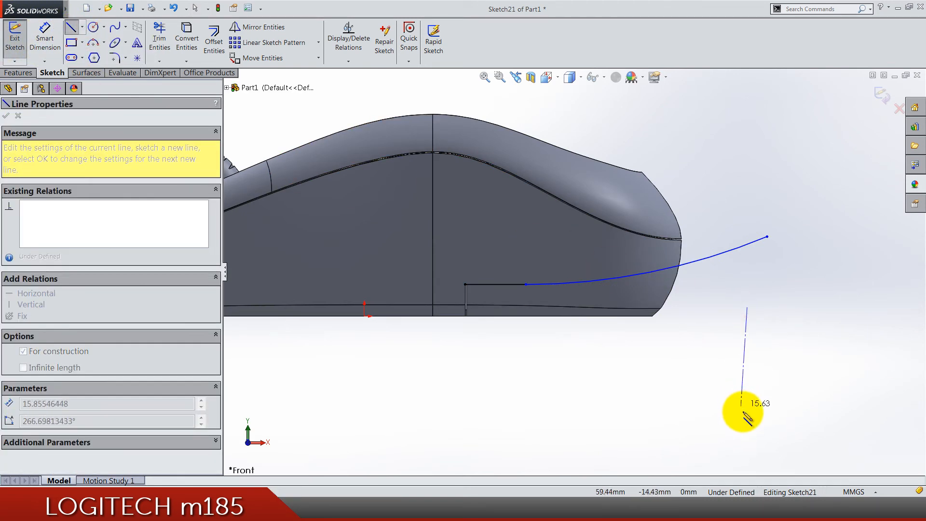
{"action": "double_click", "coordinate": [747, 419]}
{"action": "scroll", "coordinate": [716, 337], "scroll_direction": "down", "scroll_amount": 3}
- Make the centerline's top end coincident with the shell's rear edge and the arc pass through that point
{"action": "left_click", "coordinate": [746, 282]}
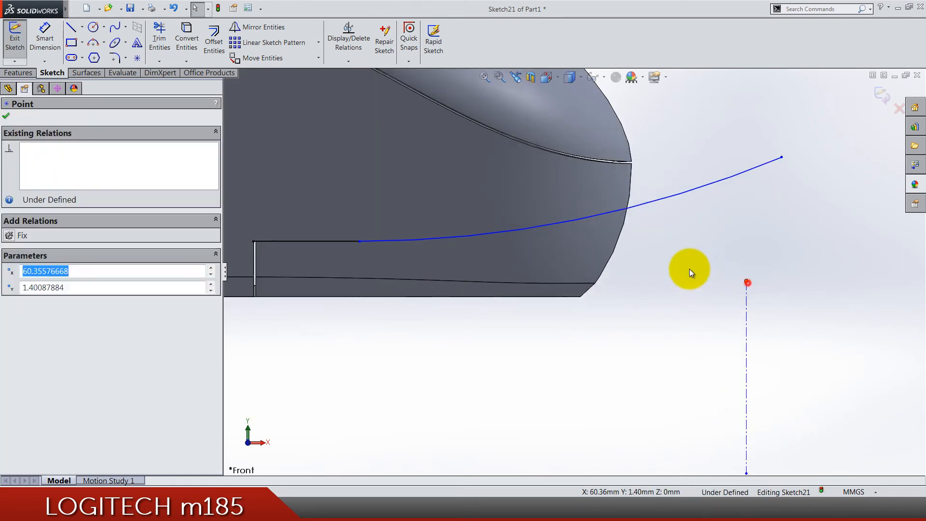
{"action": "left_click", "coordinate": [608, 267], "text": "ctrl"}
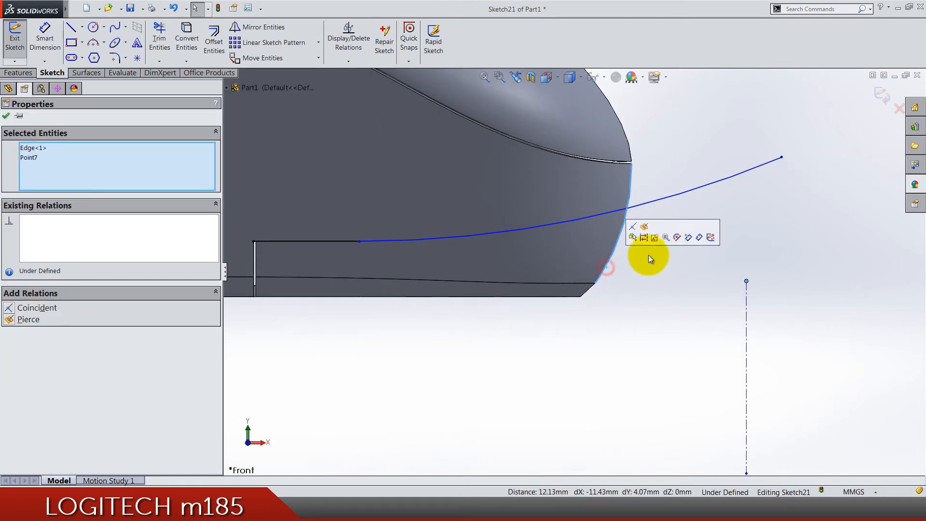
{"action": "left_click", "coordinate": [630, 234]}
{"action": "scroll", "coordinate": [627, 242], "scroll_direction": "down", "scroll_amount": 2}
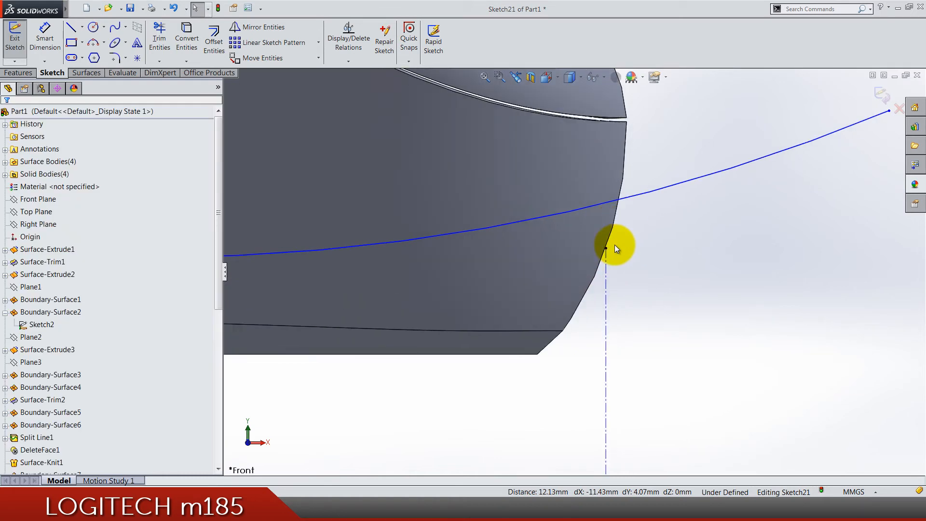
{"action": "left_click", "coordinate": [605, 246]}
{"action": "left_click", "coordinate": [636, 196], "text": "ctrl"}
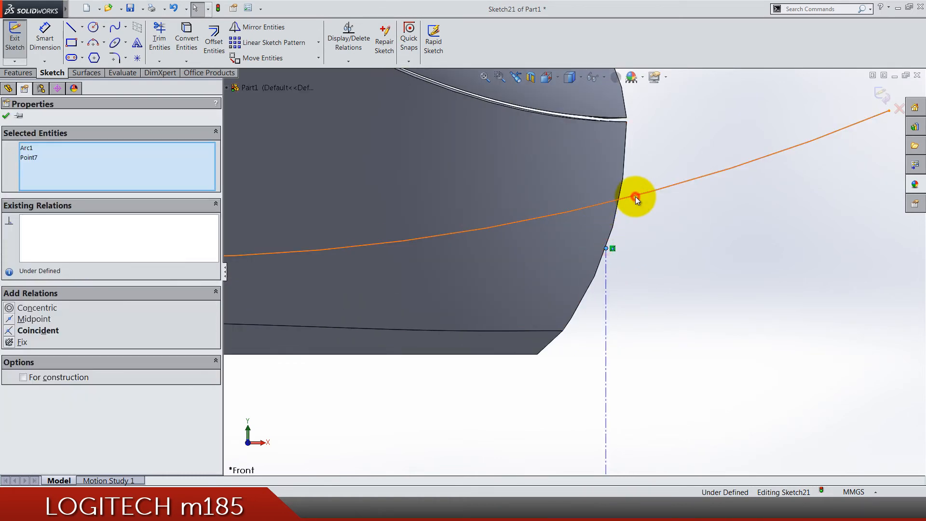
{"action": "left_click", "coordinate": [684, 157]}
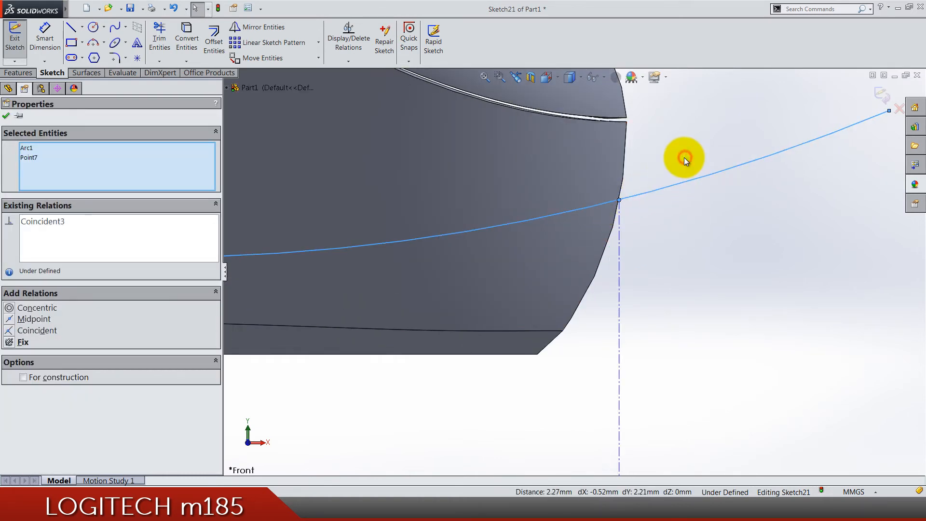
{"action": "scroll", "coordinate": [458, 237], "scroll_direction": "up", "scroll_amount": 2}
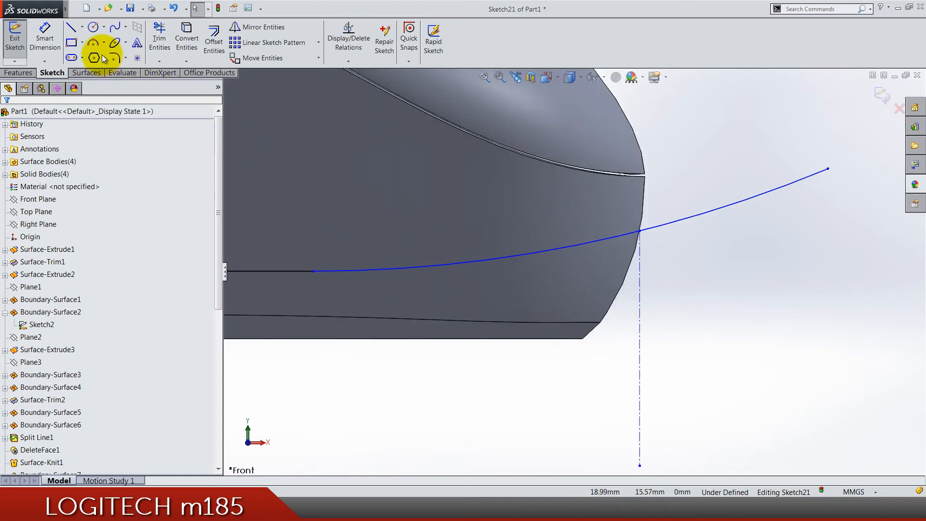
- Dimension the profile with a 7.5 mm height from the origin and a 12.5 mm horizontal line length
{"action": "left_click", "coordinate": [643, 233]}
{"action": "scroll", "coordinate": [391, 332], "scroll_direction": "down", "scroll_amount": 2}
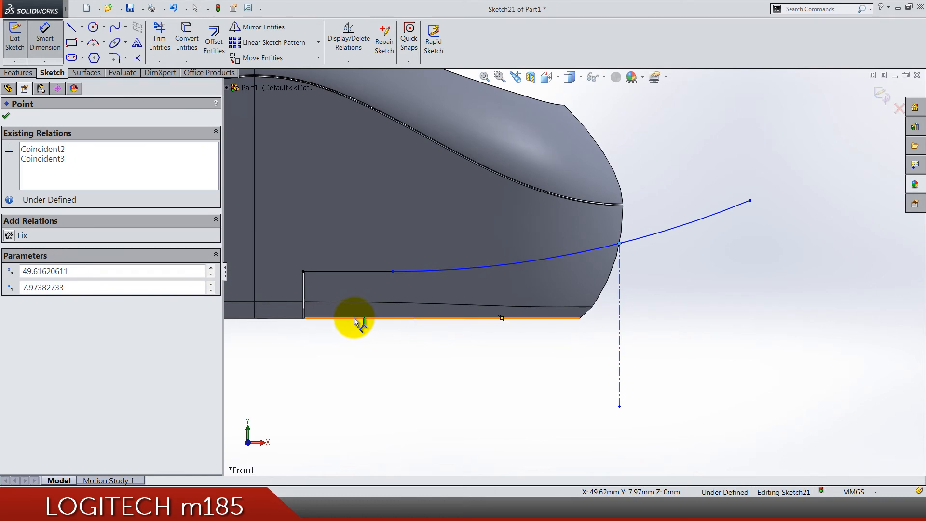
{"action": "scroll", "coordinate": [355, 322], "scroll_direction": "down", "scroll_amount": 2}
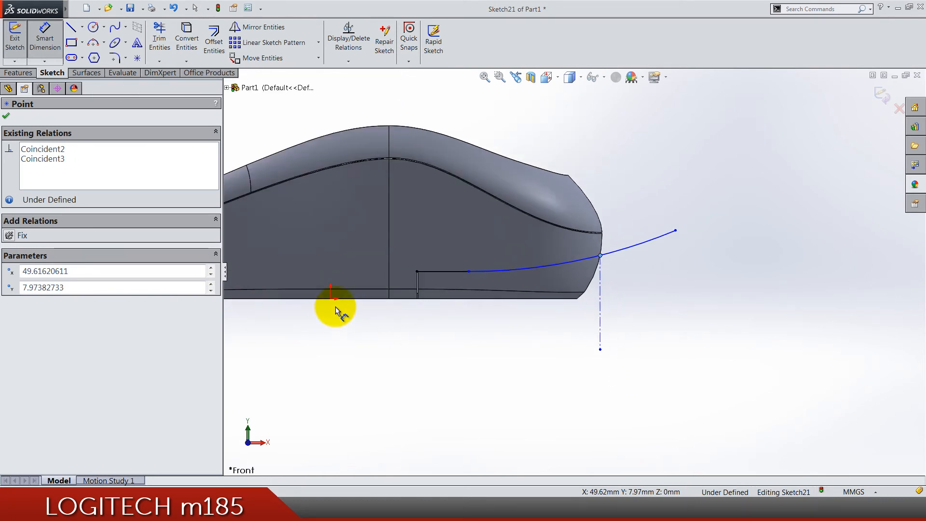
{"action": "left_click", "coordinate": [331, 299]}
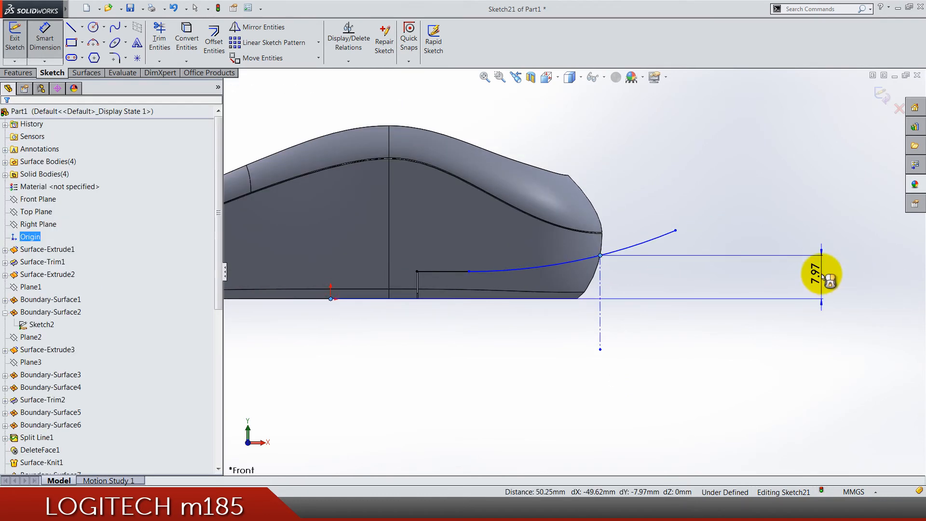
{"action": "left_click", "coordinate": [824, 277]}
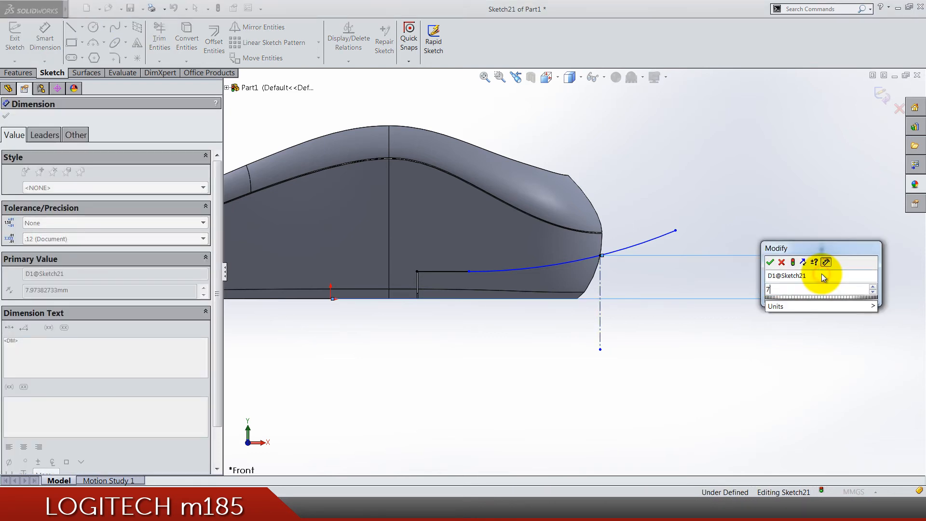
{"action": "type", "text": "7.5"}
{"action": "key", "text": "Return"}
{"action": "left_click", "coordinate": [668, 357]}
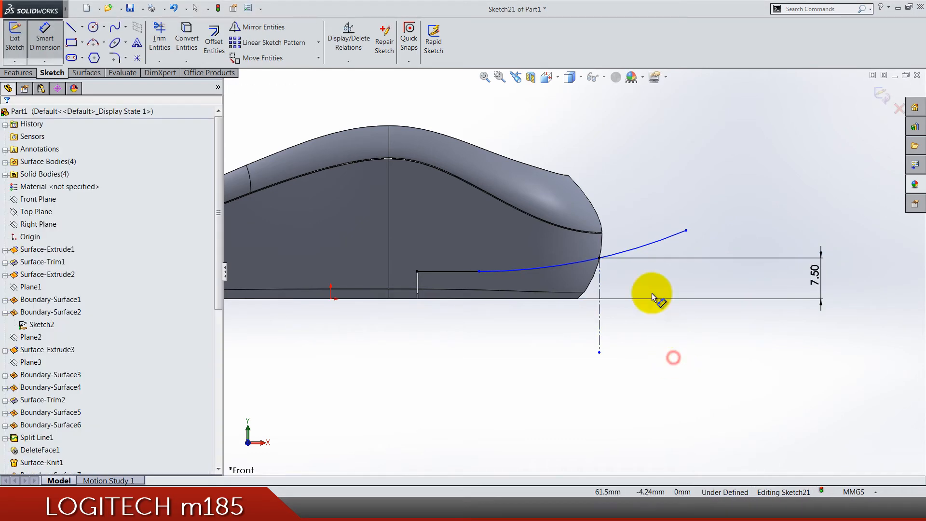
{"action": "scroll", "coordinate": [601, 257], "scroll_direction": "up", "scroll_amount": 2}
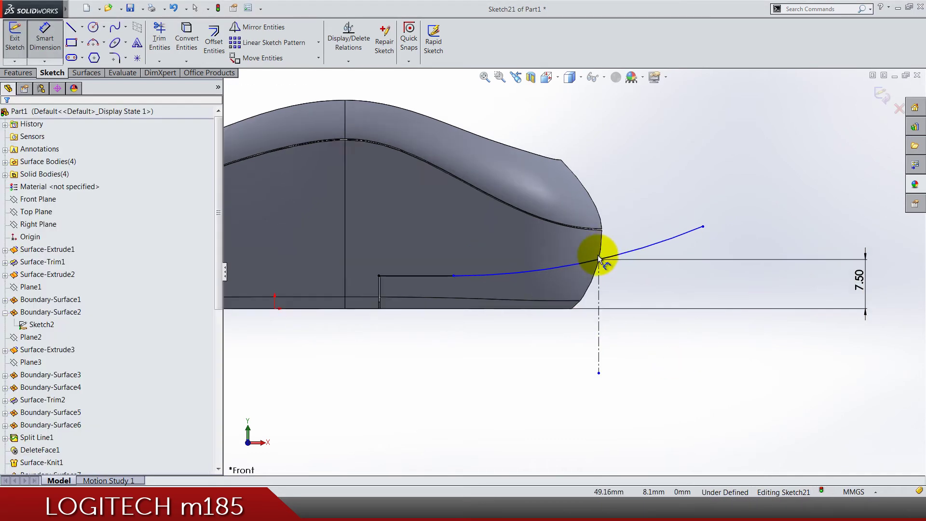
{"action": "left_click", "coordinate": [423, 280]}
{"action": "left_click", "coordinate": [416, 374]}
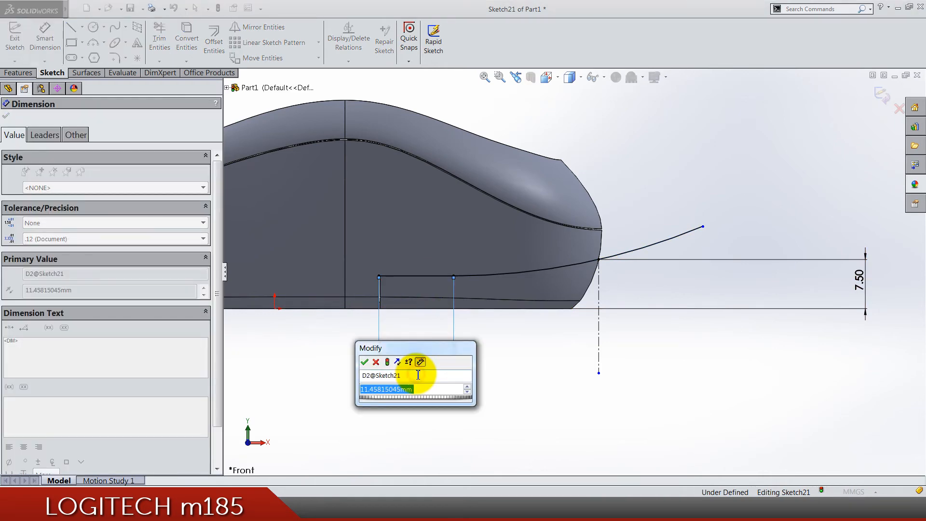
{"action": "type", "text": "12.5"}
{"action": "key", "text": "Return"}
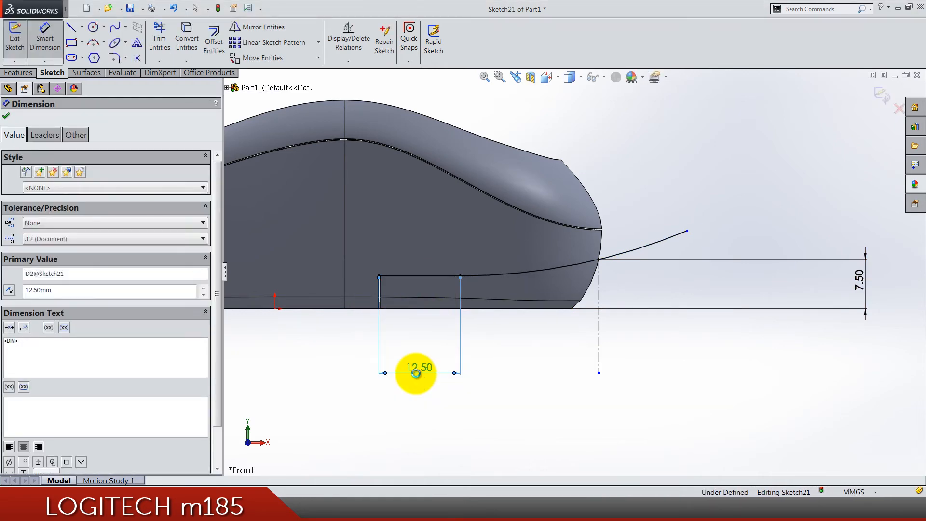
{"action": "left_click", "coordinate": [744, 362]}
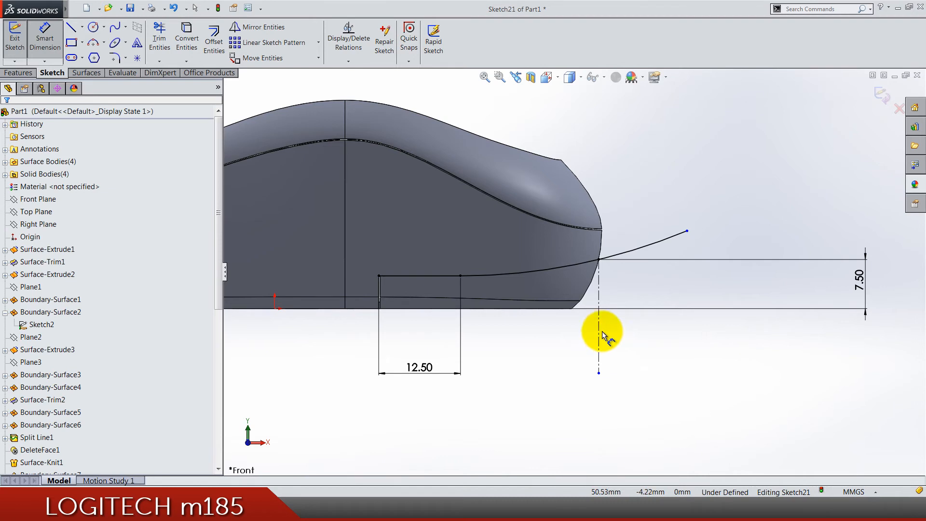
- Add a 10 mm offset from the centerline to the arc's far endpoint and exit the fully defined sketch
{"action": "left_click", "coordinate": [598, 290]}
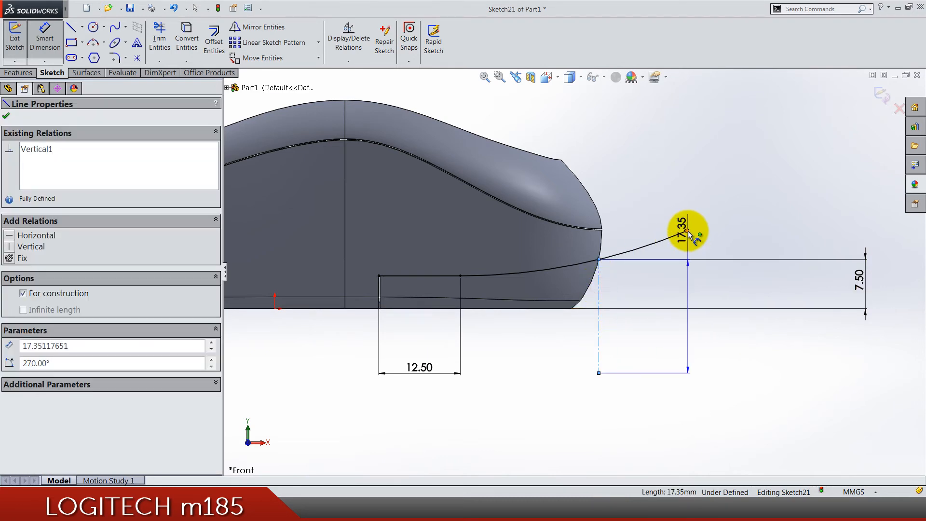
{"action": "left_click", "coordinate": [688, 230]}
{"action": "left_click", "coordinate": [649, 414]}
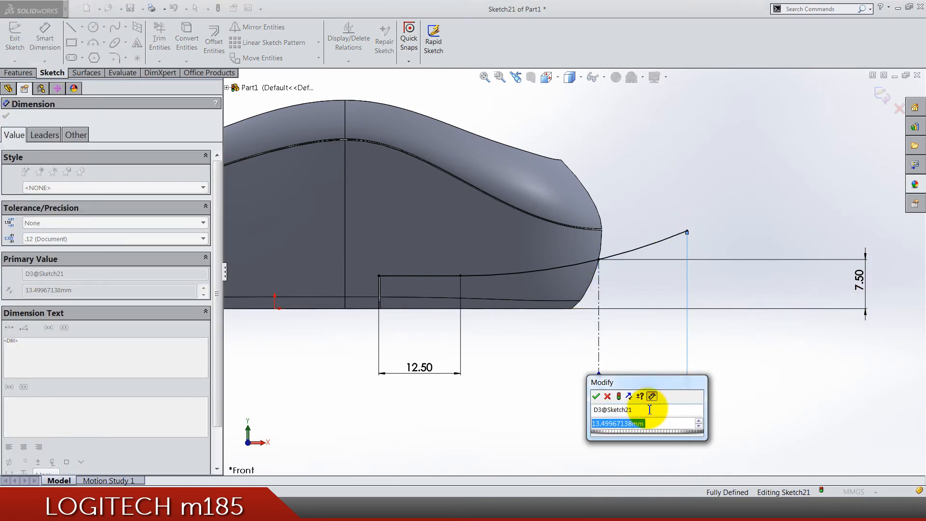
{"action": "type", "text": "10"}
{"action": "key", "text": "Return"}
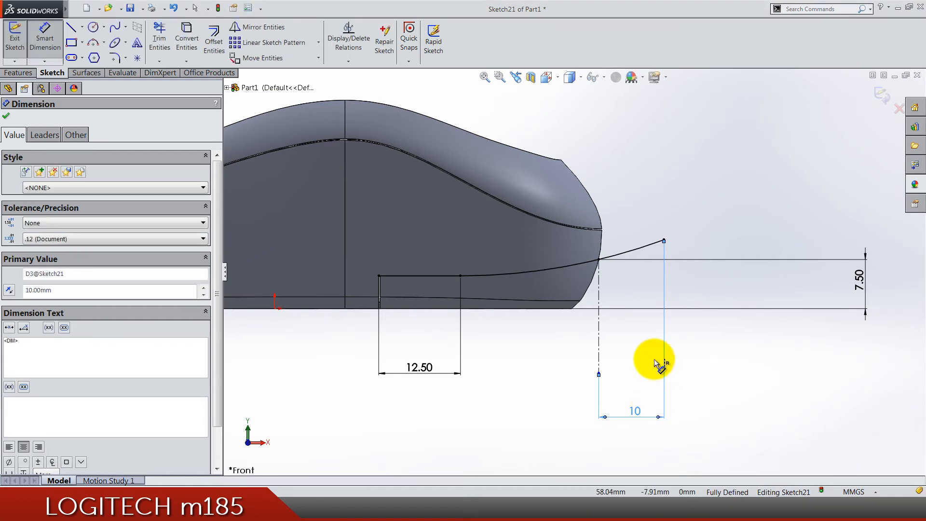
{"action": "scroll", "coordinate": [598, 319], "scroll_direction": "down", "scroll_amount": 3}
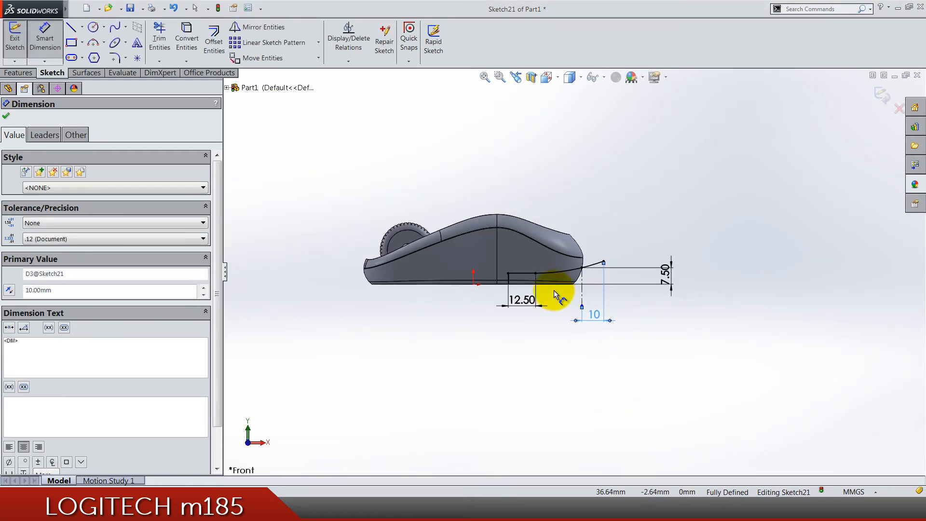
{"action": "scroll", "coordinate": [554, 290], "scroll_direction": "up", "scroll_amount": 2}
{"action": "key", "text": "Escape"}
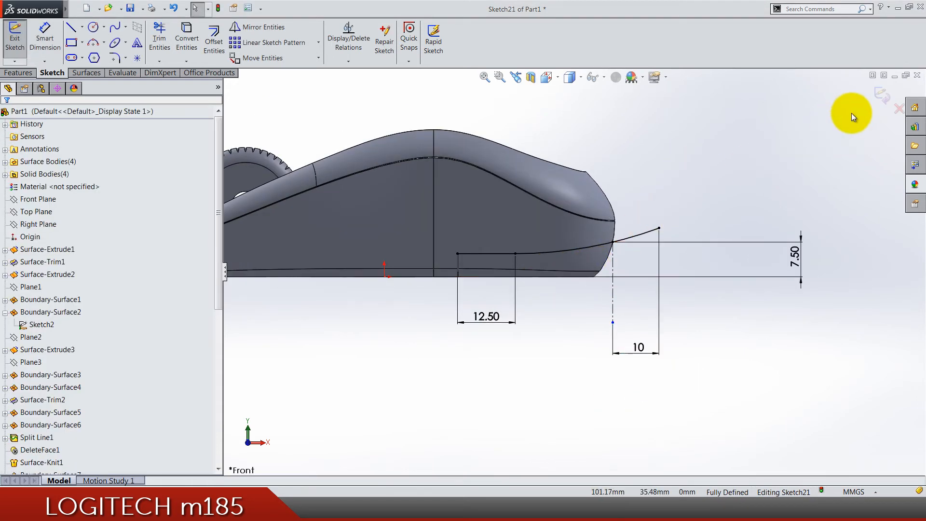
{"action": "left_click", "coordinate": [883, 96]}
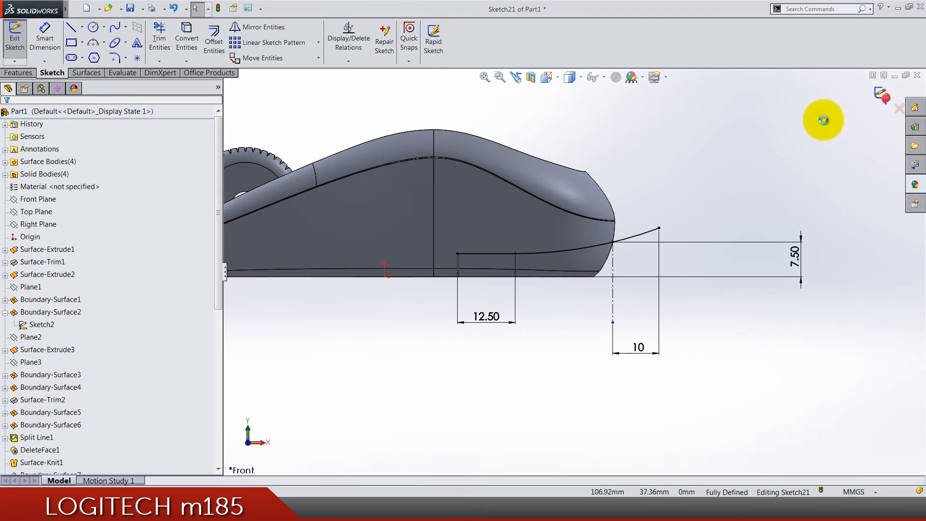
- Create Cut-Extrude-Thin2 as a 0.20 mm mid-plane thin cut on the shell body, keeping all resulting bodies
{"action": "left_click", "coordinate": [169, 38]}
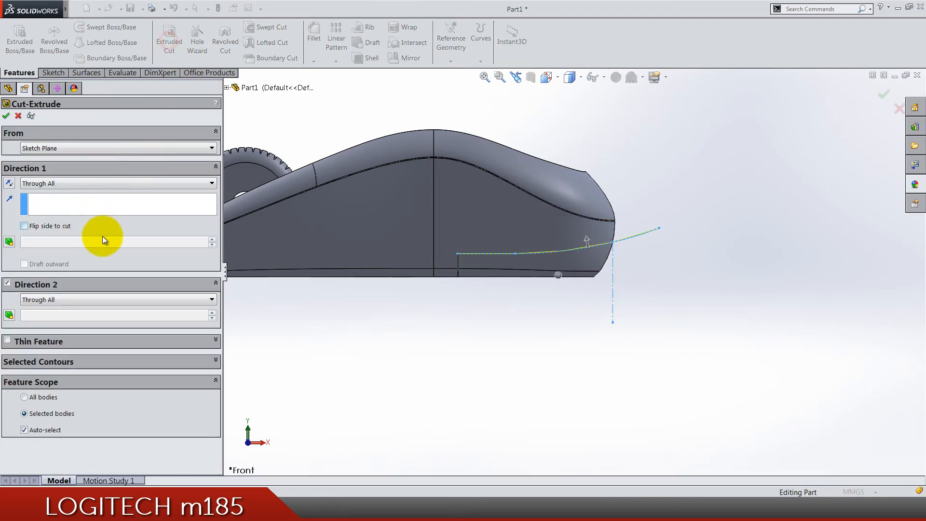
{"action": "left_click", "coordinate": [10, 341]}
{"action": "left_click", "coordinate": [30, 355]}
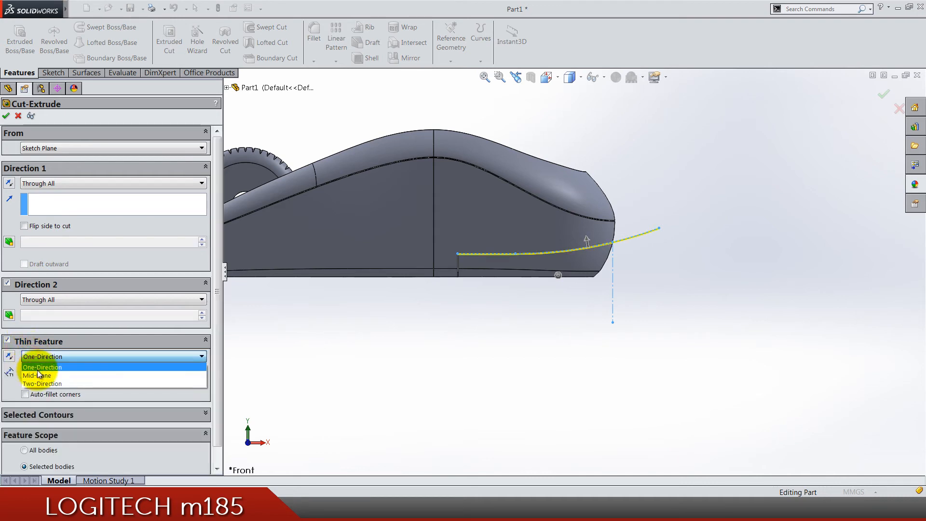
{"action": "left_click", "coordinate": [37, 375]}
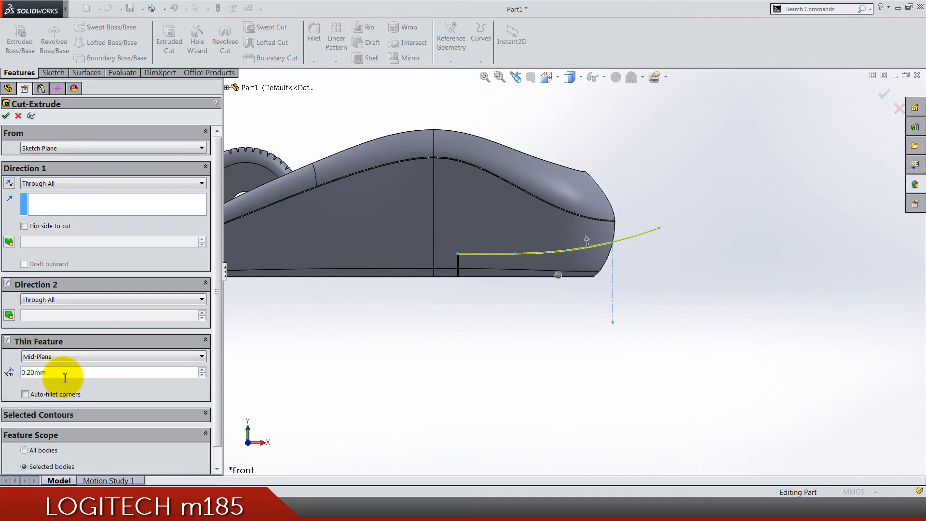
{"action": "left_click_drag", "start_coordinate": [65, 373], "coordinate": [4, 390]}
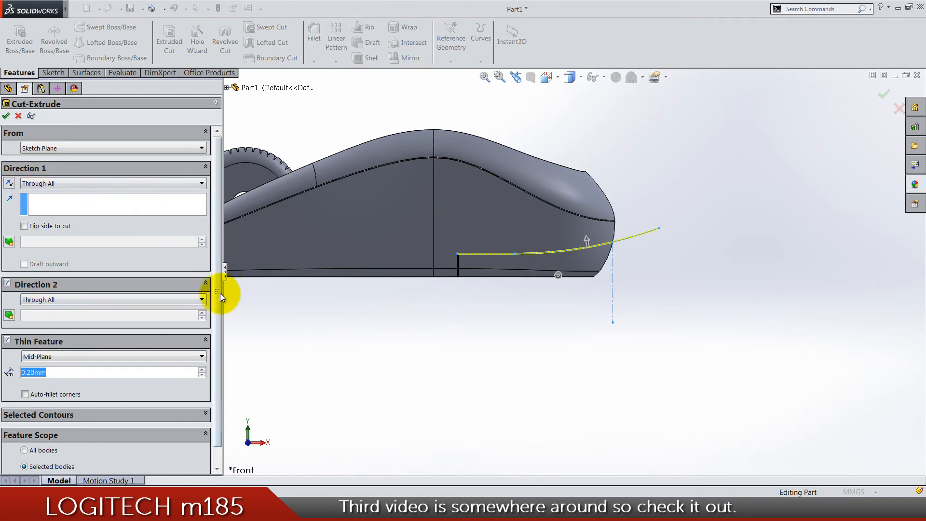
{"action": "left_click_drag", "start_coordinate": [220, 293], "coordinate": [219, 333]}
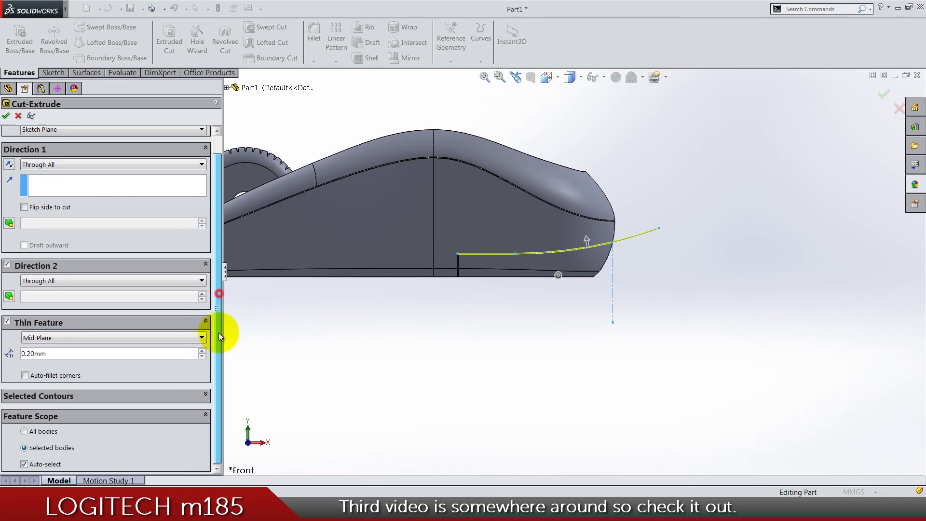
{"action": "left_click", "coordinate": [44, 465]}
{"action": "left_click", "coordinate": [383, 275]}
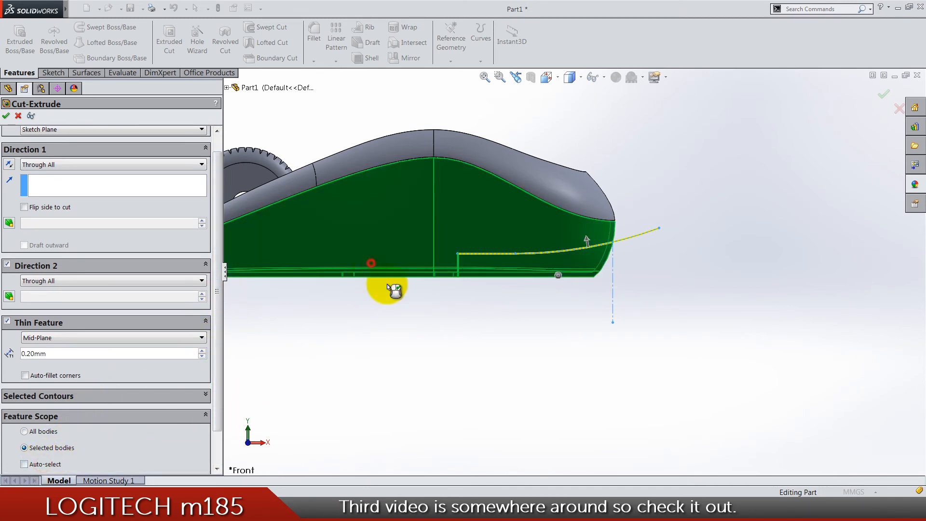
{"action": "mouse_move", "coordinate": [505, 339]}
{"action": "middle_mouse_down"}
{"action": "mouse_move", "coordinate": [428, 354]}
{"action": "mouse_move", "coordinate": [420, 320]}
{"action": "mouse_move", "coordinate": [470, 434]}
{"action": "mouse_move", "coordinate": [467, 257]}
{"action": "mouse_move", "coordinate": [564, 239]}
{"action": "mouse_move", "coordinate": [499, 338]}
{"action": "middle_mouse_up"}
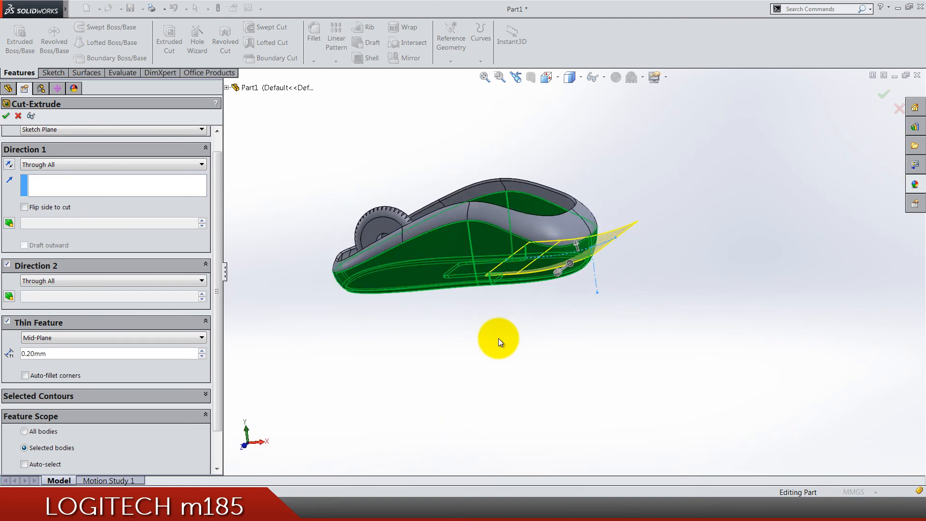
{"action": "key", "text": "Return"}
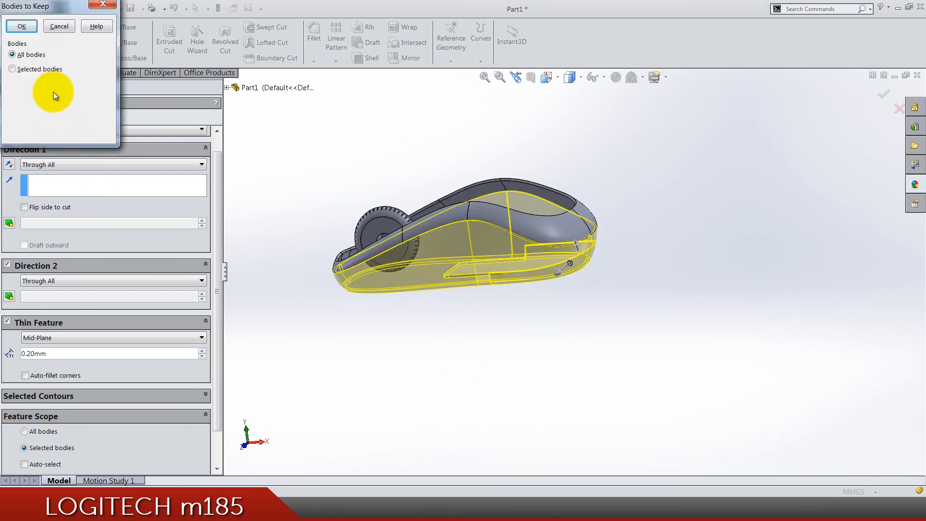
{"action": "left_click", "coordinate": [23, 26]}
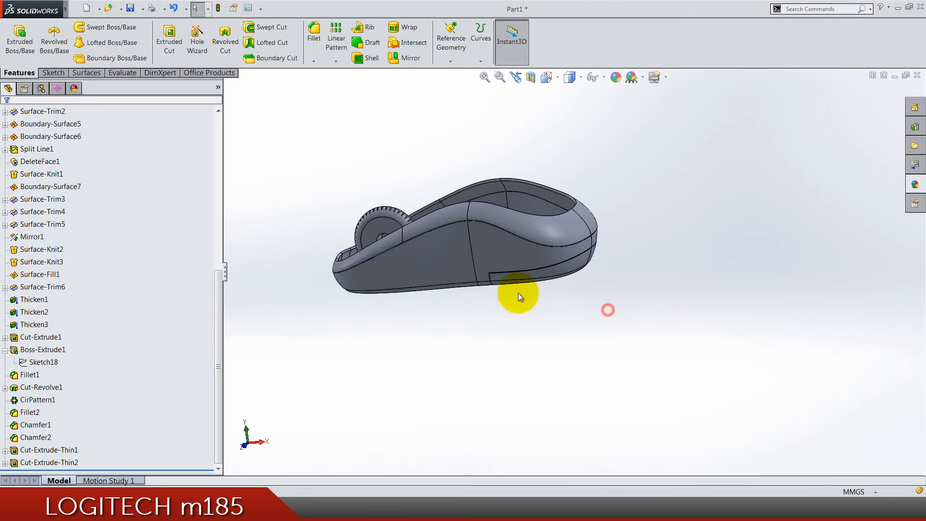
{"action": "mouse_move", "coordinate": [518, 293]}
{"action": "middle_mouse_down"}
{"action": "mouse_move", "coordinate": [485, 156]}
{"action": "mouse_move", "coordinate": [431, 107]}
{"action": "mouse_move", "coordinate": [422, 114]}
{"action": "mouse_move", "coordinate": [504, 277]}
{"action": "mouse_move", "coordinate": [547, 136]}
{"action": "mouse_move", "coordinate": [532, 206]}
{"action": "mouse_move", "coordinate": [532, 275]}
{"action": "middle_mouse_up"}
{"action": "scroll", "coordinate": [529, 214], "scroll_direction": "down", "scroll_amount": 3}
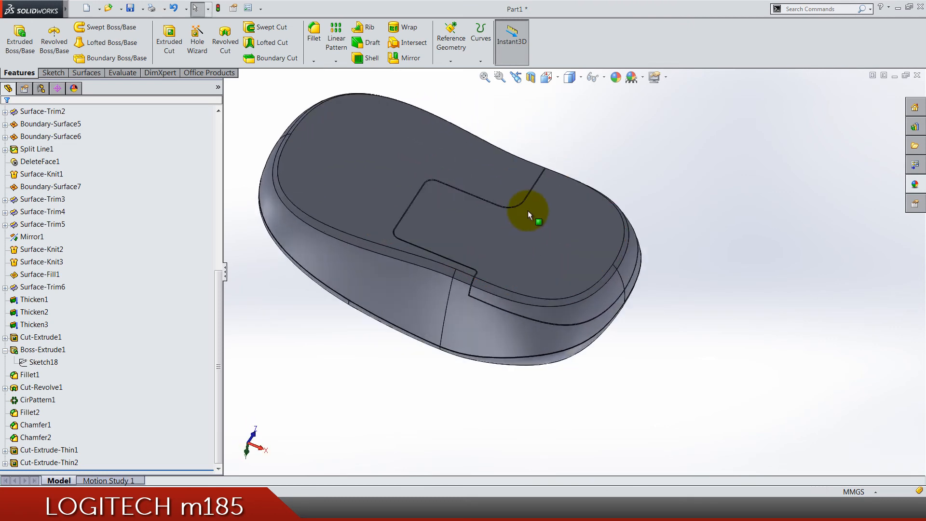
{"action": "scroll", "coordinate": [528, 215], "scroll_direction": "down", "scroll_amount": 3}
{"action": "mouse_move", "coordinate": [579, 297]}
{"action": "middle_mouse_down"}
{"action": "mouse_move", "coordinate": [506, 217]}
{"action": "mouse_move", "coordinate": [602, 274]}
{"action": "middle_mouse_up"}
{"action": "scroll", "coordinate": [601, 274], "scroll_direction": "up", "scroll_amount": 4}
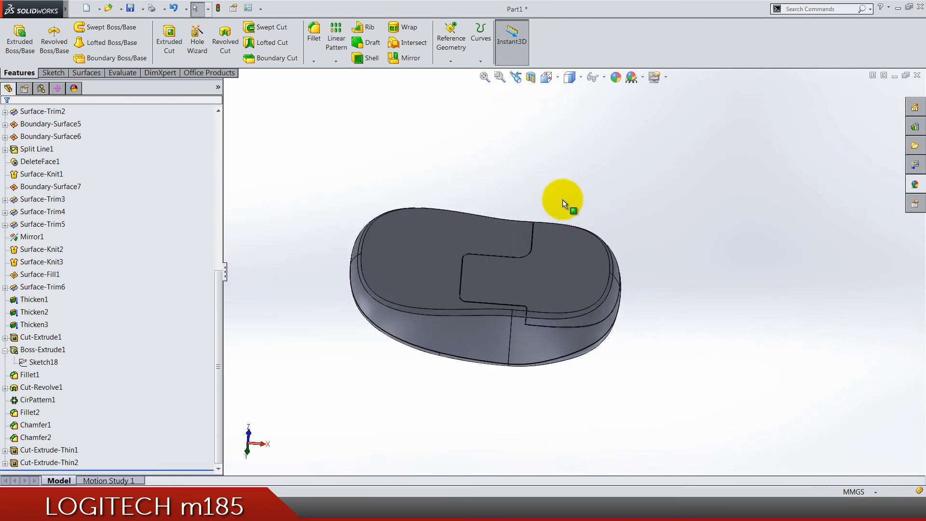
{"action": "mouse_move", "coordinate": [562, 199]}
{"action": "middle_mouse_down"}
{"action": "mouse_move", "coordinate": [547, 395]}
{"action": "mouse_move", "coordinate": [520, 372]}
{"action": "mouse_move", "coordinate": [525, 389]}
{"action": "middle_mouse_up"}
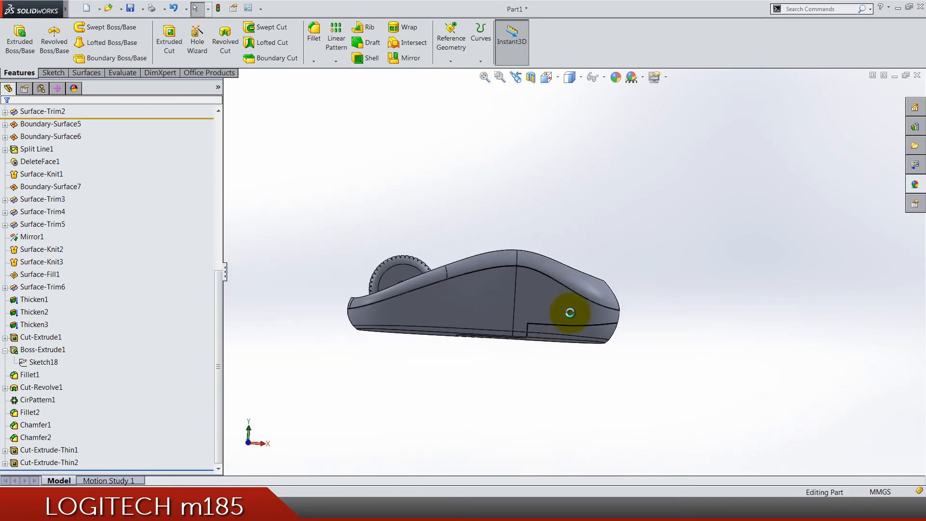
{"action": "scroll", "coordinate": [541, 326], "scroll_direction": "up", "scroll_amount": 2}
{"action": "scroll", "coordinate": [541, 327], "scroll_direction": "up", "scroll_amount": 5}
{"action": "scroll", "coordinate": [503, 308], "scroll_direction": "up", "scroll_amount": 3}
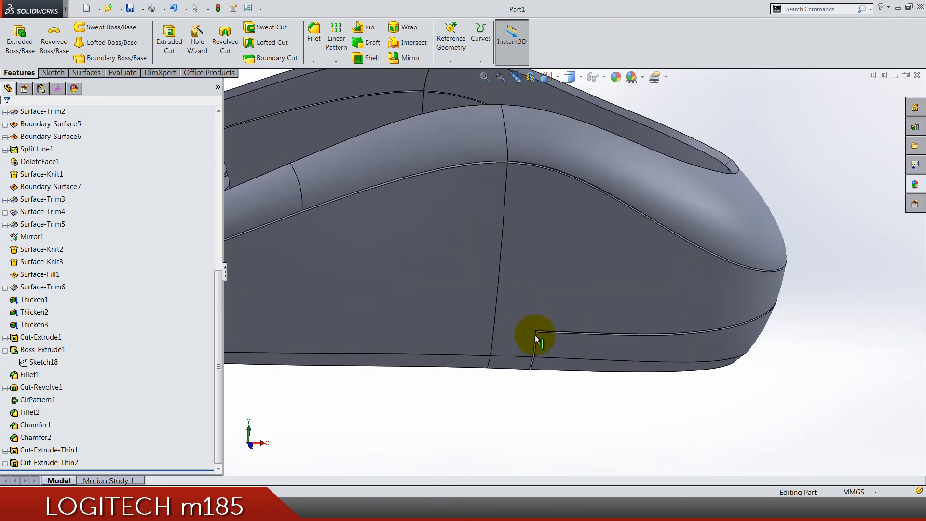
{"action": "scroll", "coordinate": [536, 304], "scroll_direction": "up", "scroll_amount": 4}
{"action": "scroll", "coordinate": [544, 287], "scroll_direction": "up", "scroll_amount": 3}
- Round the first seam notch corner edge with a 2 mm fillet
{"action": "left_click", "coordinate": [314, 36]}
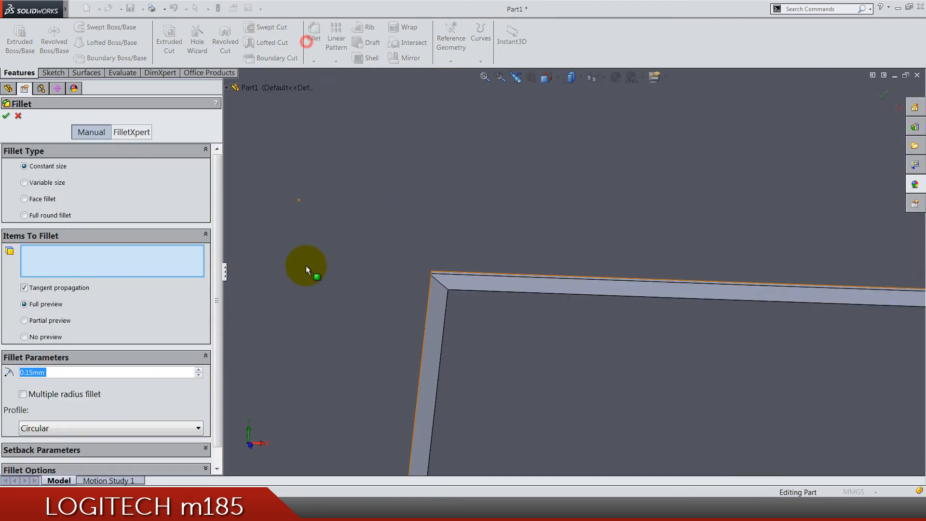
{"action": "left_click", "coordinate": [443, 285]}
{"action": "mouse_move", "coordinate": [444, 285]}
{"action": "middle_mouse_down"}
{"action": "mouse_move", "coordinate": [467, 333]}
{"action": "mouse_move", "coordinate": [275, 373]}
{"action": "middle_mouse_up"}
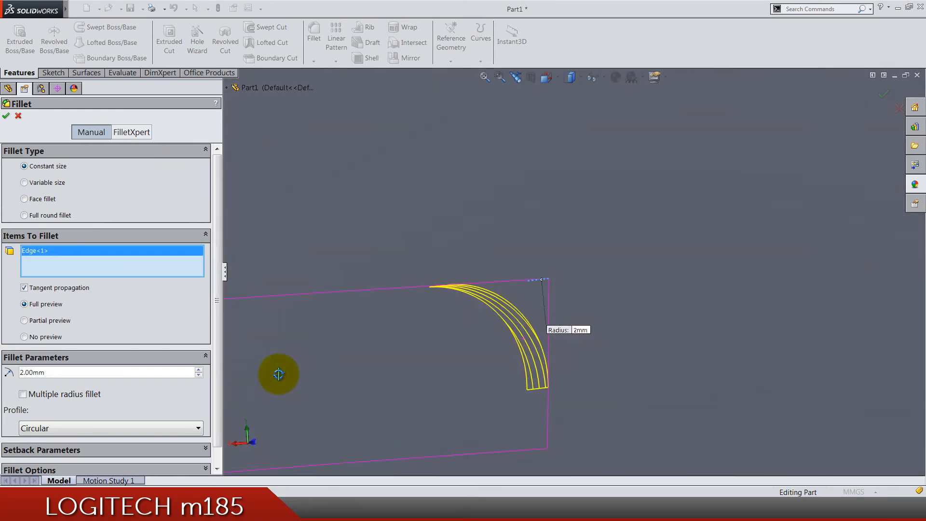
{"action": "scroll", "coordinate": [409, 335], "scroll_direction": "down", "scroll_amount": 4}
{"action": "scroll", "coordinate": [423, 302], "scroll_direction": "down", "scroll_amount": 4}
{"action": "scroll", "coordinate": [370, 279], "scroll_direction": "down", "scroll_amount": 3}
{"action": "middle_click_drag", "start_coordinate": [369, 278], "coordinate": [394, 304]}
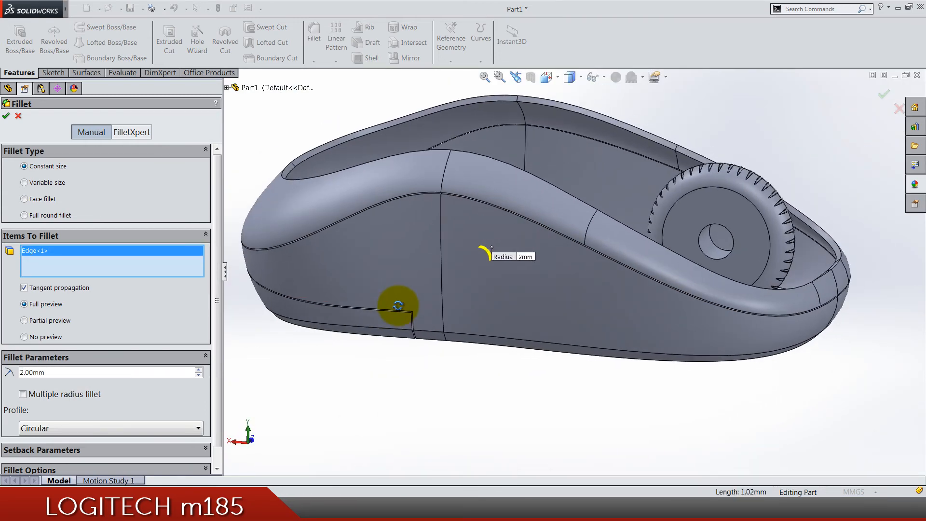
{"action": "scroll", "coordinate": [445, 315], "scroll_direction": "up", "scroll_amount": 5}
{"action": "scroll", "coordinate": [444, 290], "scroll_direction": "up", "scroll_amount": 5}
{"action": "scroll", "coordinate": [507, 268], "scroll_direction": "up", "scroll_amount": 3}
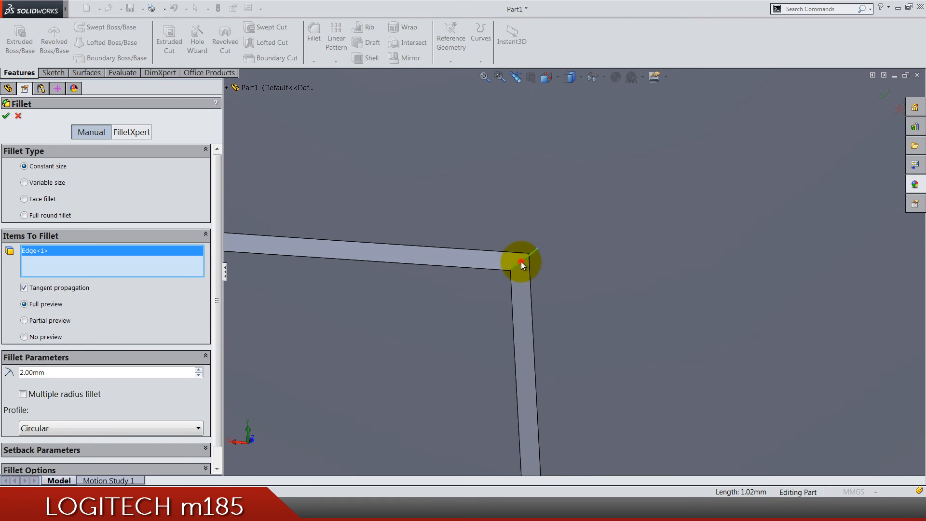
{"action": "left_click", "coordinate": [521, 264]}
{"action": "key", "text": "Return"}
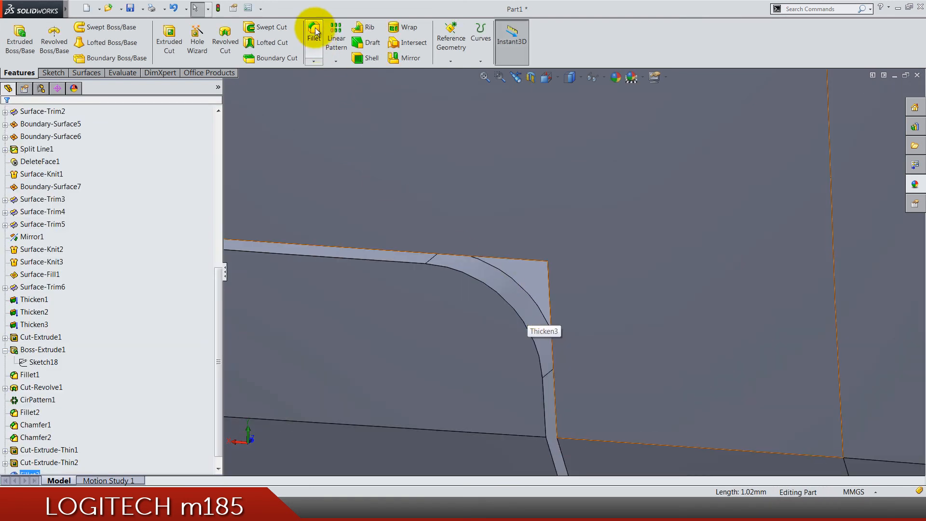
- Round the other two notch corner edges with a second 2 mm fillet
{"action": "left_click", "coordinate": [316, 33]}
{"action": "middle_click_drag", "start_coordinate": [513, 195], "coordinate": [524, 286]}
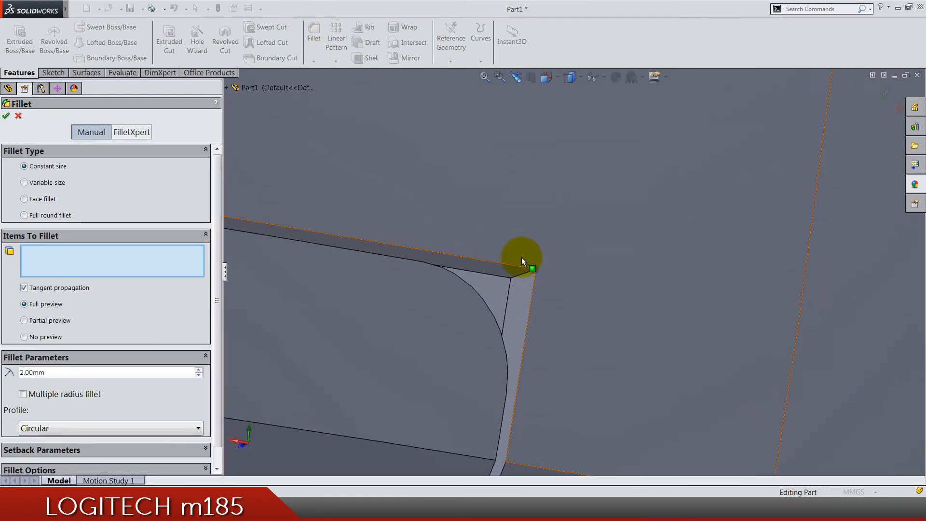
{"action": "left_click", "coordinate": [529, 293]}
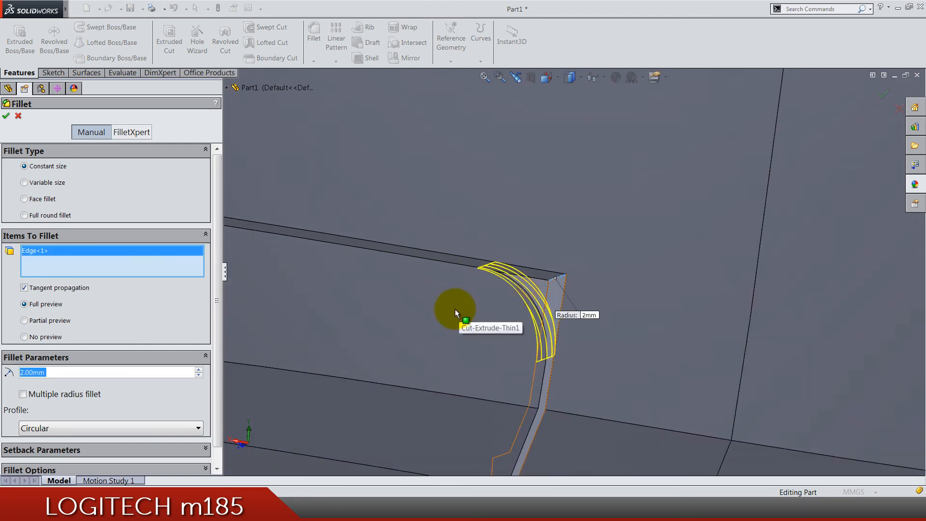
{"action": "scroll", "coordinate": [455, 310], "scroll_direction": "down", "scroll_amount": 5}
{"action": "mouse_move", "coordinate": [453, 308]}
{"action": "middle_mouse_down"}
{"action": "mouse_move", "coordinate": [598, 273]}
{"action": "mouse_move", "coordinate": [280, 320]}
{"action": "mouse_move", "coordinate": [334, 347]}
{"action": "middle_mouse_up"}
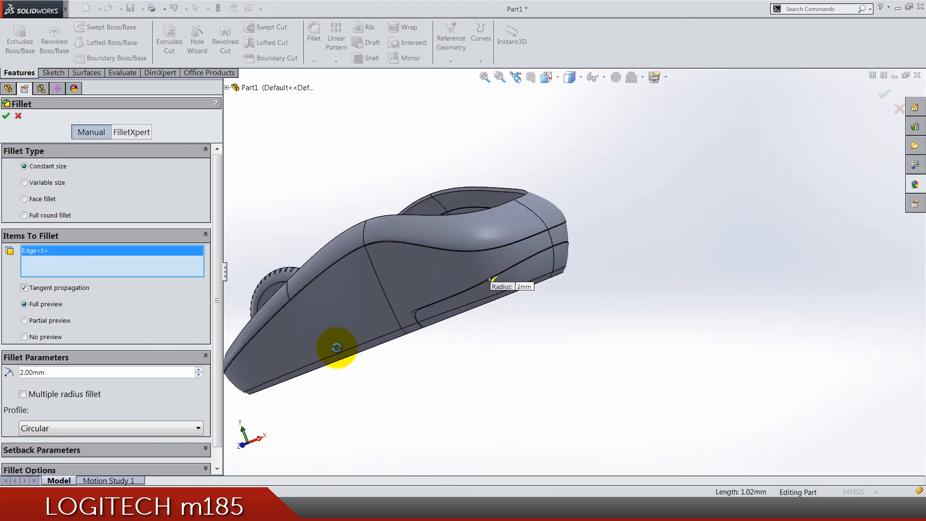
{"action": "scroll", "coordinate": [456, 268], "scroll_direction": "up", "scroll_amount": 5}
{"action": "scroll", "coordinate": [405, 329], "scroll_direction": "up", "scroll_amount": 4}
{"action": "scroll", "coordinate": [406, 329], "scroll_direction": "up", "scroll_amount": 4}
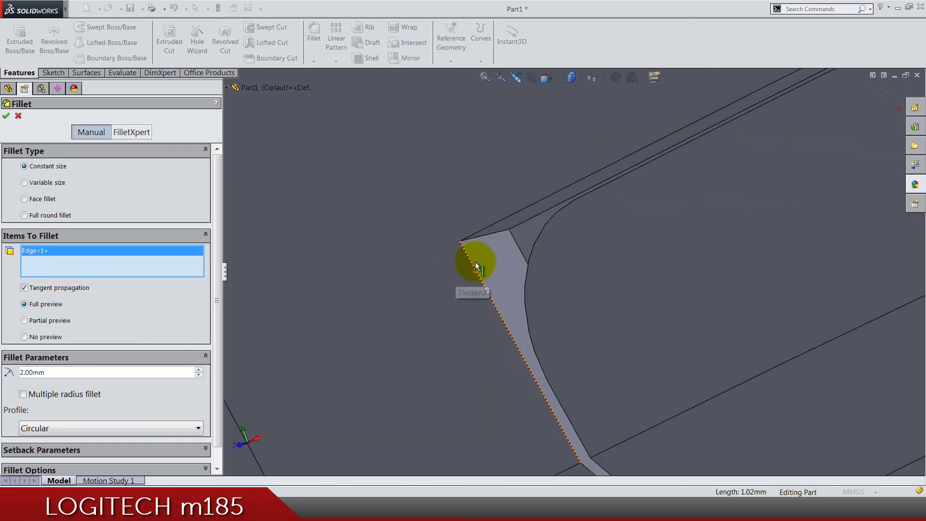
{"action": "left_click", "coordinate": [495, 246]}
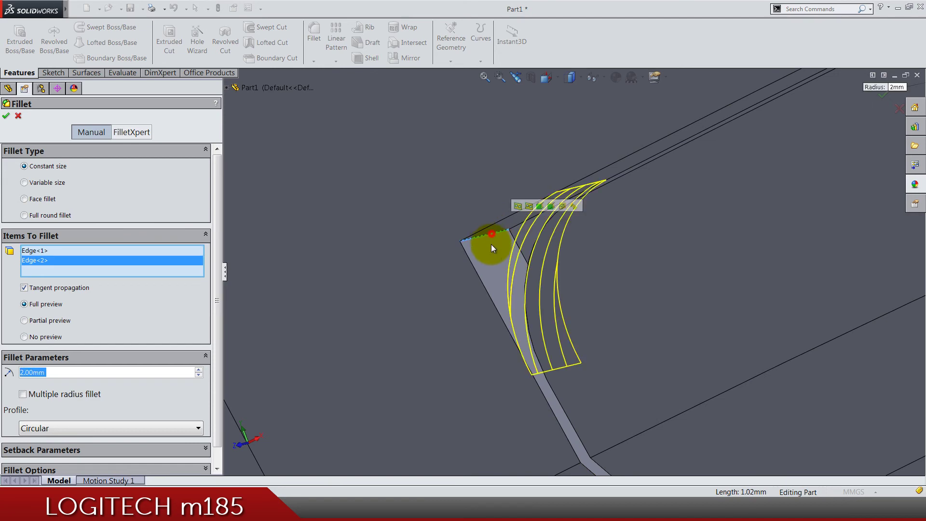
{"action": "right_click", "coordinate": [455, 320]}
{"action": "scroll", "coordinate": [455, 319], "scroll_direction": "down", "scroll_amount": 2}
{"action": "scroll", "coordinate": [507, 322], "scroll_direction": "down", "scroll_amount": 5}
{"action": "scroll", "coordinate": [525, 323], "scroll_direction": "down", "scroll_amount": 4}
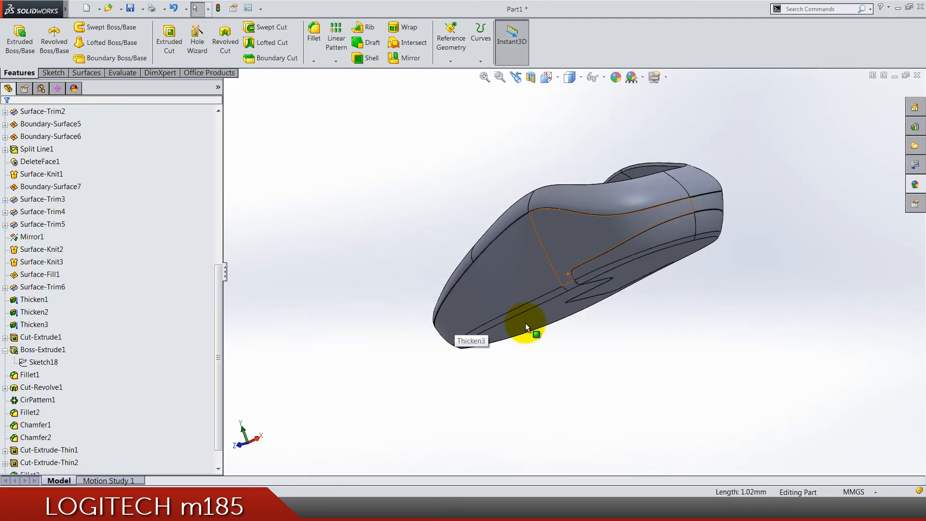
- Save the part and show the hidden top shell body so all five solid bodies appear
{"action": "middle_click_drag", "start_coordinate": [525, 322], "coordinate": [602, 350]}
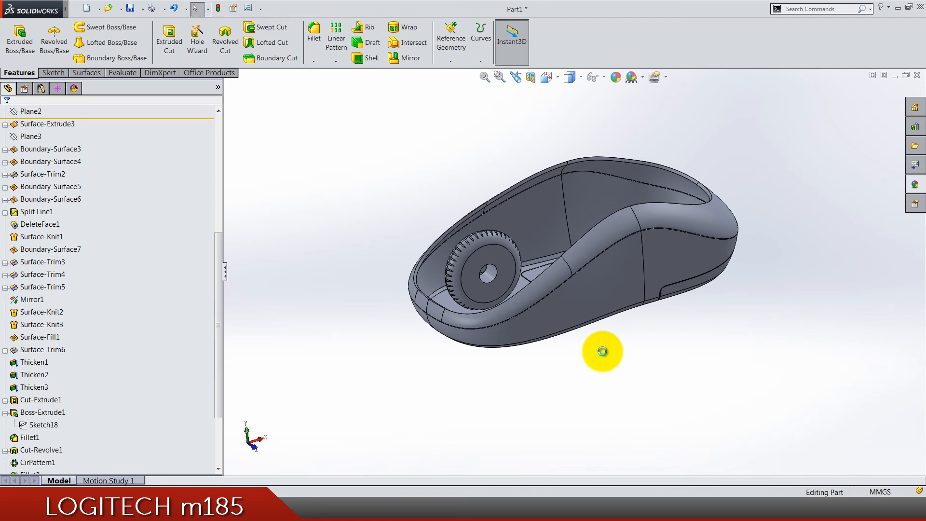
{"action": "key", "text": "ctrl+s"}
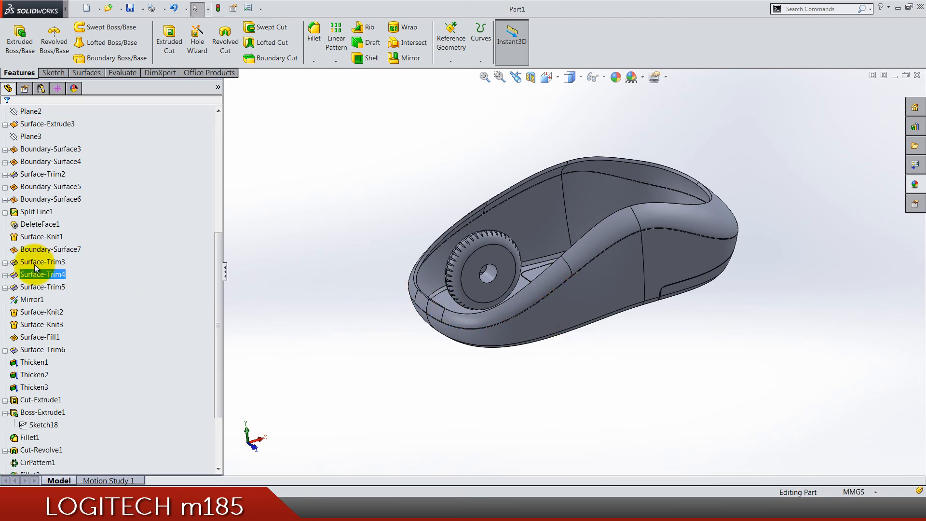
{"action": "scroll", "coordinate": [44, 253], "scroll_direction": "up", "scroll_amount": 8}
{"action": "left_click", "coordinate": [7, 174]}
{"action": "left_click", "coordinate": [46, 201]}
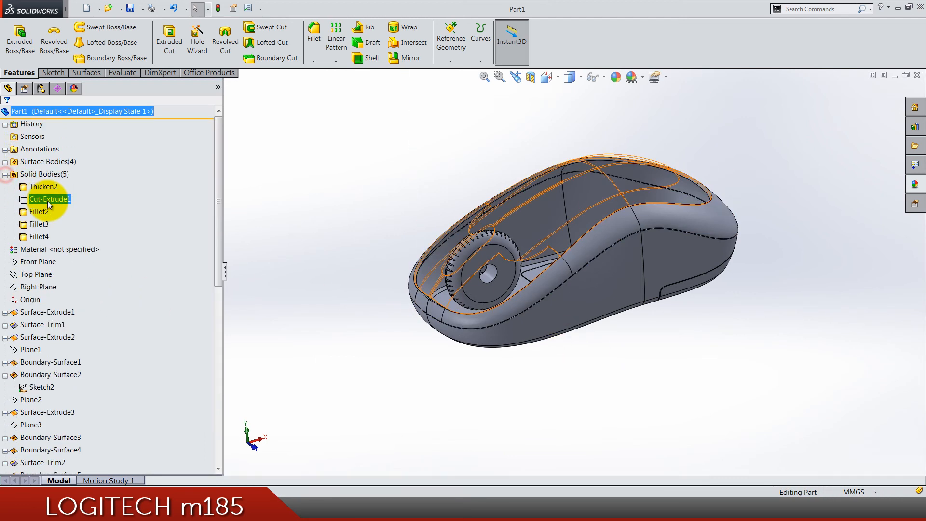
{"action": "right_click", "coordinate": [47, 200]}
{"action": "left_click", "coordinate": [54, 187]}
{"action": "left_click", "coordinate": [6, 174]}
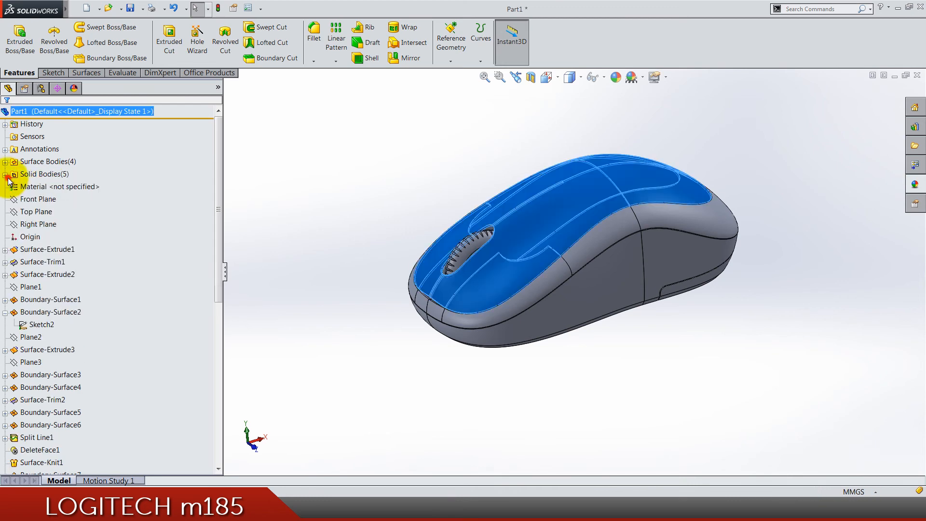
{"action": "mouse_move", "coordinate": [271, 160]}
{"action": "middle_mouse_down"}
{"action": "mouse_move", "coordinate": [474, 313]}
{"action": "mouse_move", "coordinate": [464, 192]}
{"action": "middle_mouse_up"}
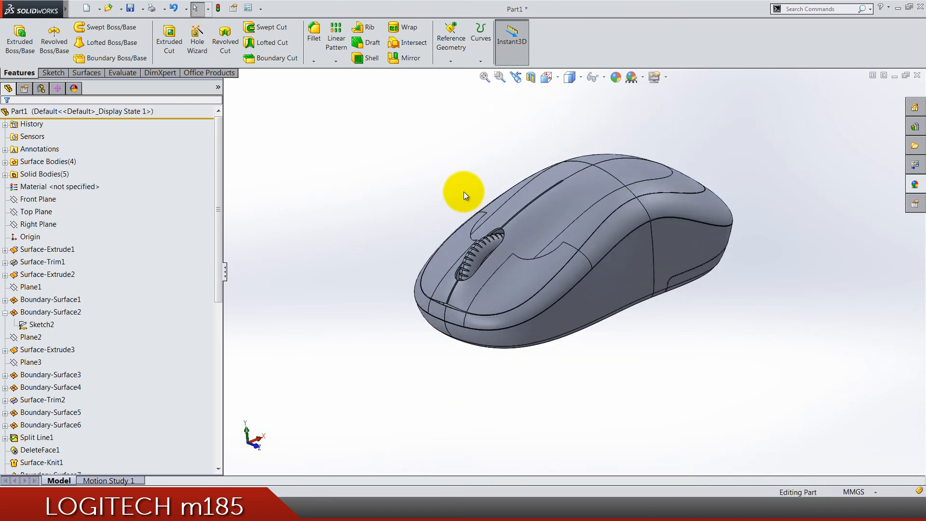
{"action": "scroll", "coordinate": [492, 236], "scroll_direction": "down", "scroll_amount": 3}
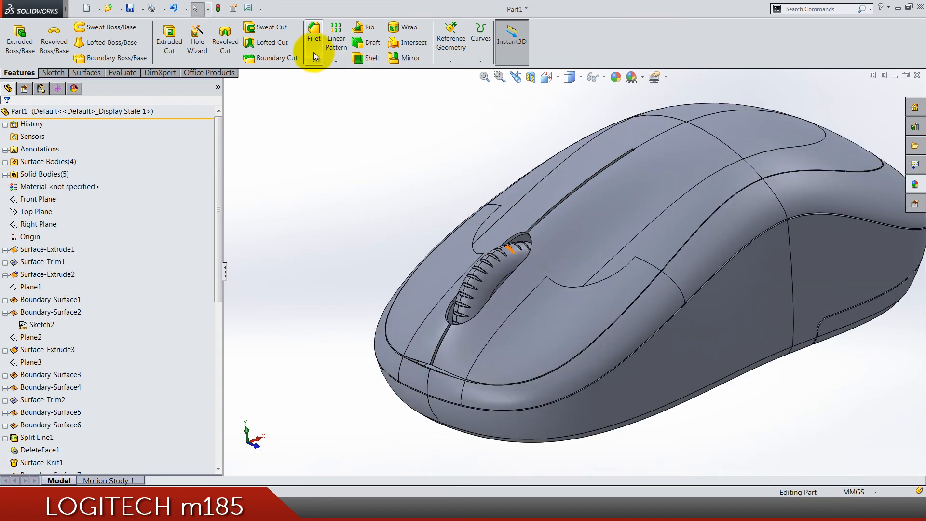
- Select three shell seam edges (Edge<1>, Edge<2>, Edge<3>) for a 0.10 mm fillet and review the preview
{"action": "left_click", "coordinate": [313, 33]}
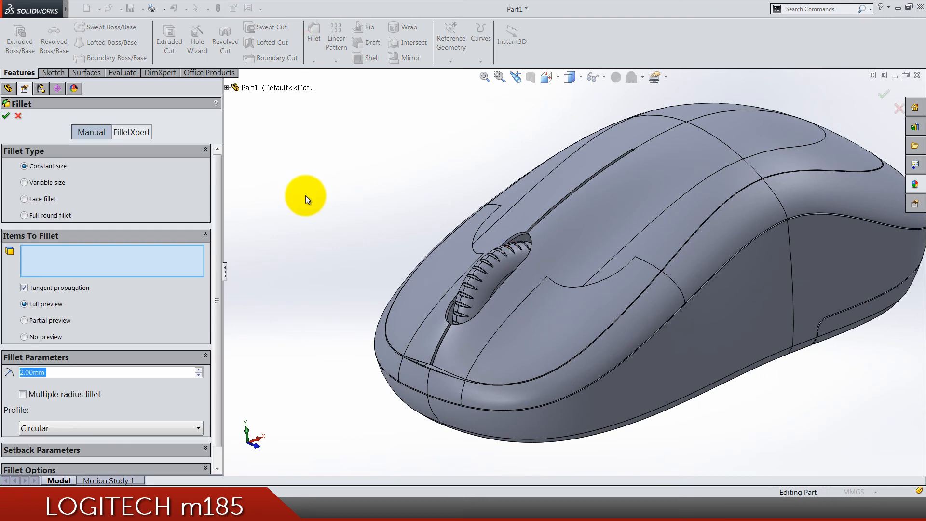
{"action": "type", "text": "0.10"}
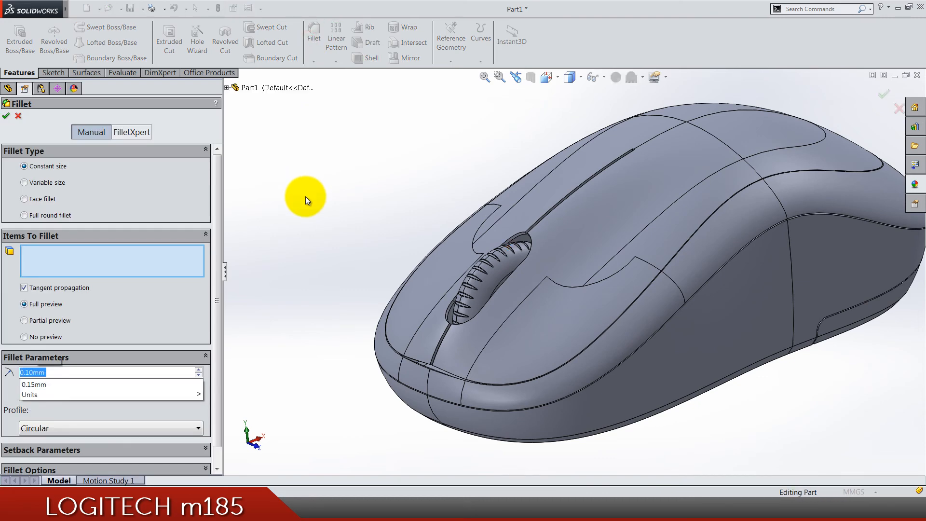
{"action": "scroll", "coordinate": [486, 344], "scroll_direction": "down", "scroll_amount": 5}
{"action": "scroll", "coordinate": [435, 349], "scroll_direction": "down", "scroll_amount": 4}
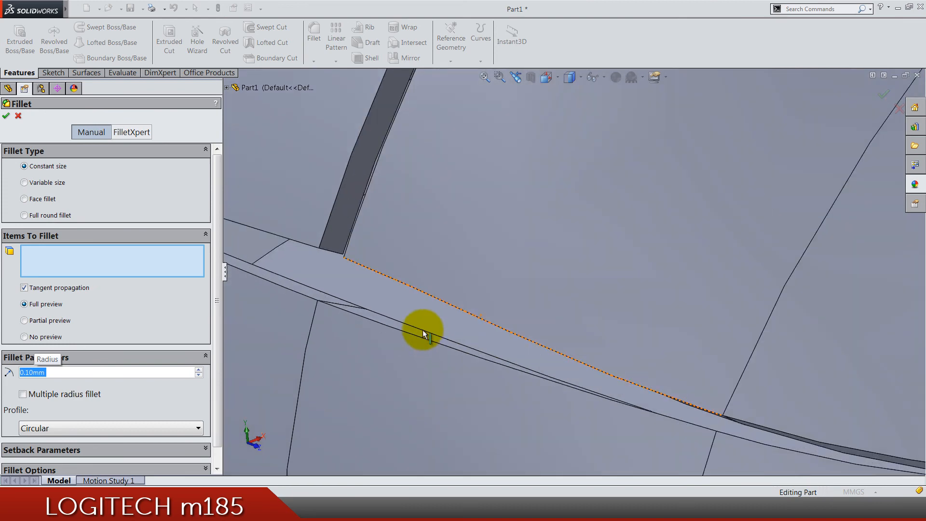
{"action": "left_click", "coordinate": [450, 304]}
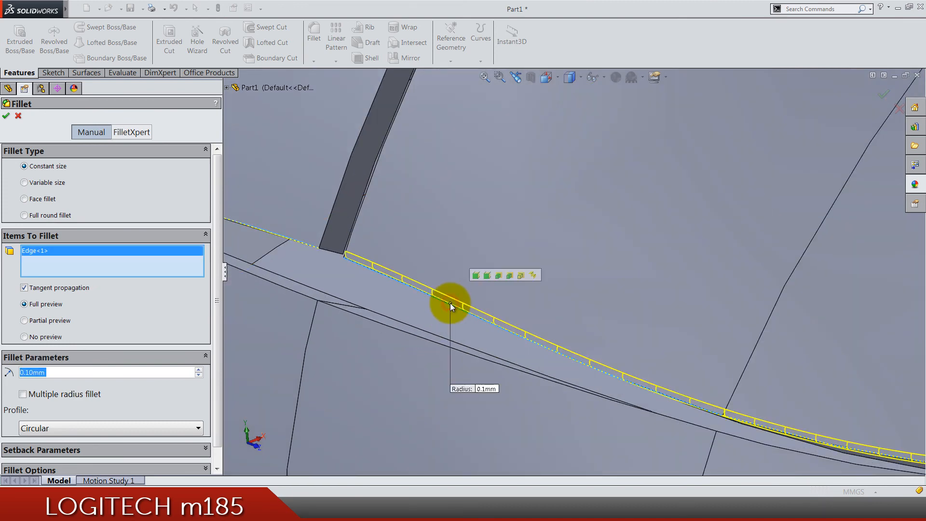
{"action": "scroll", "coordinate": [446, 292], "scroll_direction": "up", "scroll_amount": 8}
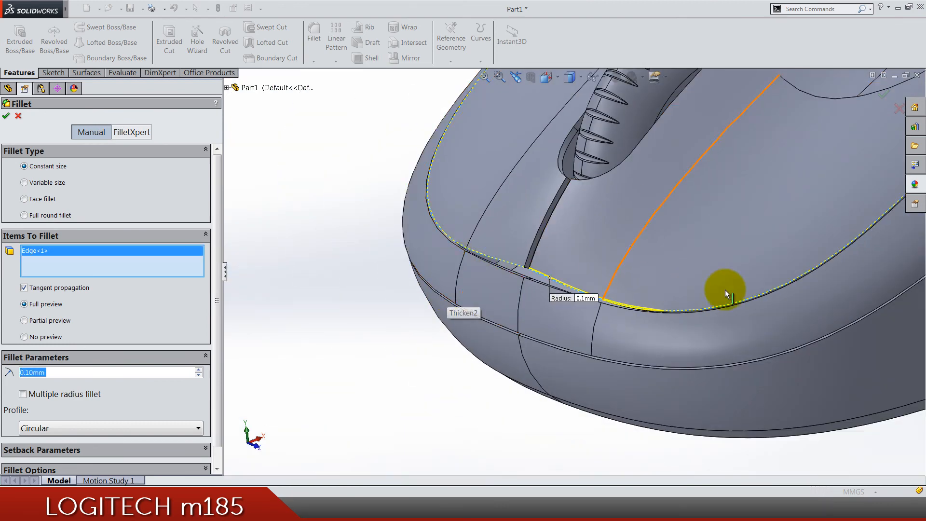
{"action": "scroll", "coordinate": [725, 289], "scroll_direction": "up", "scroll_amount": 5}
{"action": "scroll", "coordinate": [735, 261], "scroll_direction": "up", "scroll_amount": 4}
{"action": "mouse_move", "coordinate": [700, 318]}
{"action": "middle_mouse_down"}
{"action": "mouse_move", "coordinate": [681, 391]}
{"action": "mouse_move", "coordinate": [720, 380]}
{"action": "middle_mouse_up"}
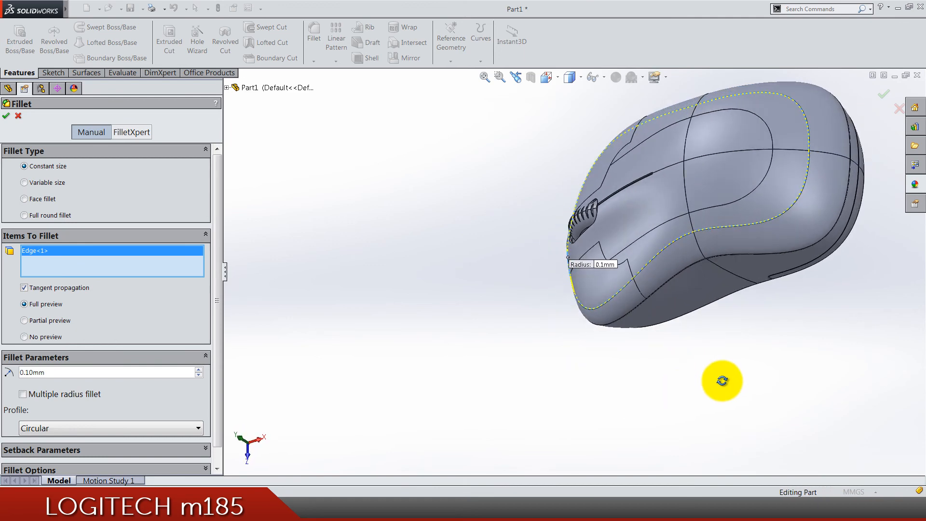
{"action": "scroll", "coordinate": [636, 249], "scroll_direction": "down", "scroll_amount": 4}
{"action": "scroll", "coordinate": [523, 256], "scroll_direction": "down", "scroll_amount": 5}
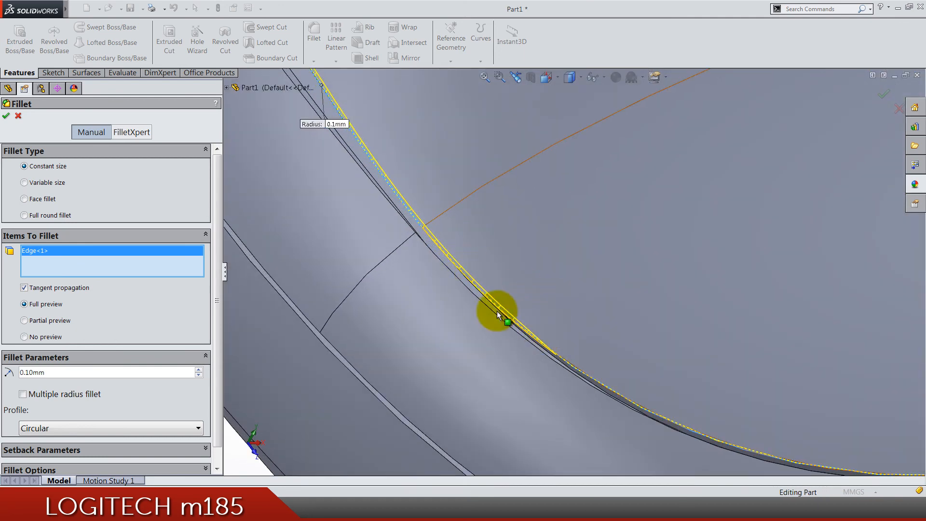
{"action": "scroll", "coordinate": [497, 310], "scroll_direction": "up", "scroll_amount": 6}
{"action": "scroll", "coordinate": [475, 160], "scroll_direction": "down", "scroll_amount": 6}
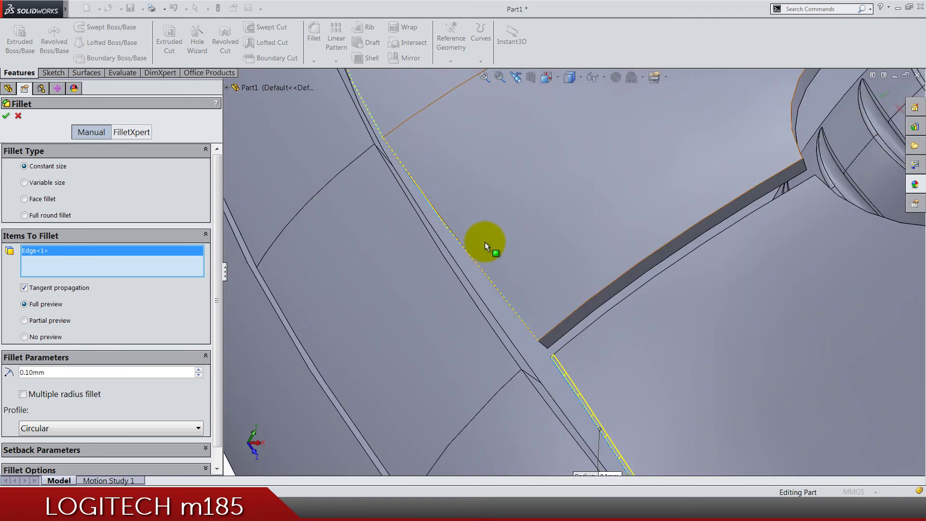
{"action": "left_click", "coordinate": [483, 274]}
{"action": "scroll", "coordinate": [567, 290], "scroll_direction": "up", "scroll_amount": 5}
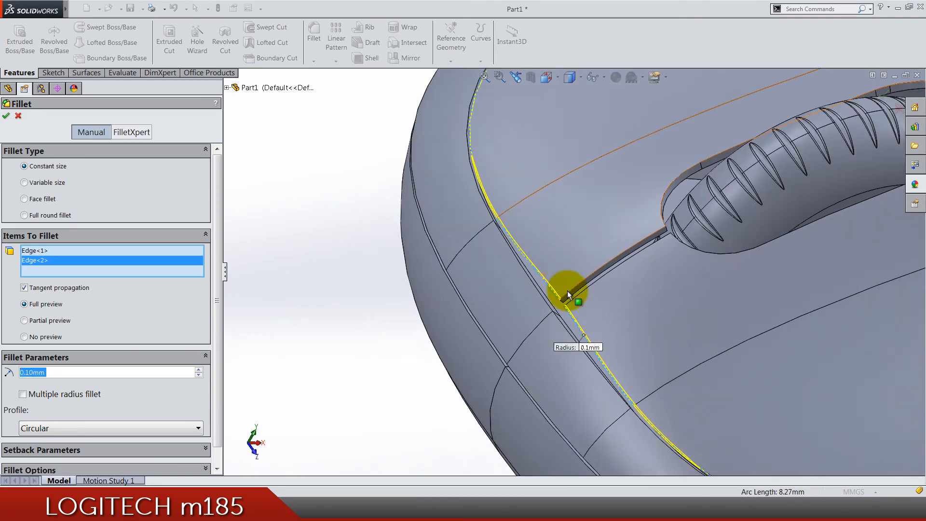
{"action": "scroll", "coordinate": [567, 290], "scroll_direction": "up", "scroll_amount": 5}
{"action": "middle_click_drag", "start_coordinate": [543, 246], "coordinate": [572, 241]}
{"action": "scroll", "coordinate": [573, 242], "scroll_direction": "down", "scroll_amount": 6}
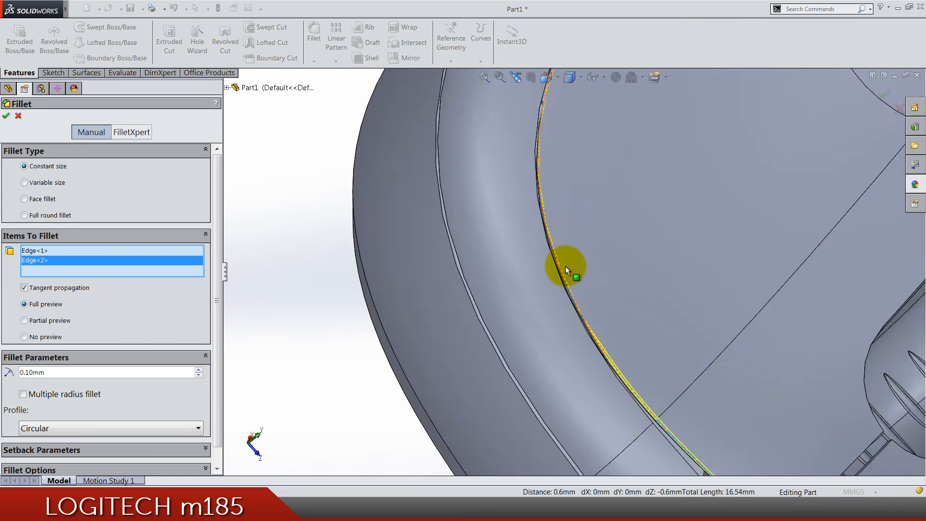
{"action": "scroll", "coordinate": [565, 265], "scroll_direction": "down", "scroll_amount": 3}
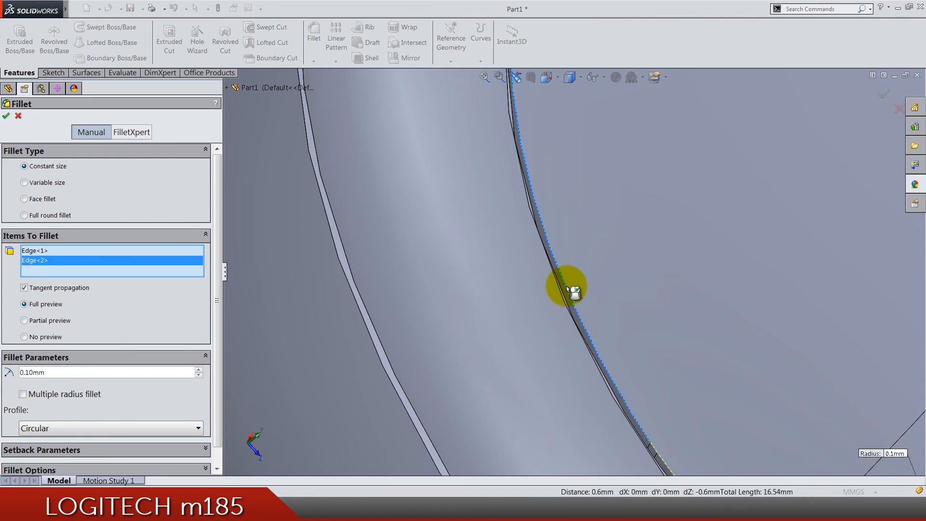
{"action": "left_click", "coordinate": [566, 286]}
{"action": "scroll", "coordinate": [566, 285], "scroll_direction": "up", "scroll_amount": 5}
{"action": "scroll", "coordinate": [610, 179], "scroll_direction": "up", "scroll_amount": 2}
{"action": "scroll", "coordinate": [607, 173], "scroll_direction": "up", "scroll_amount": 5}
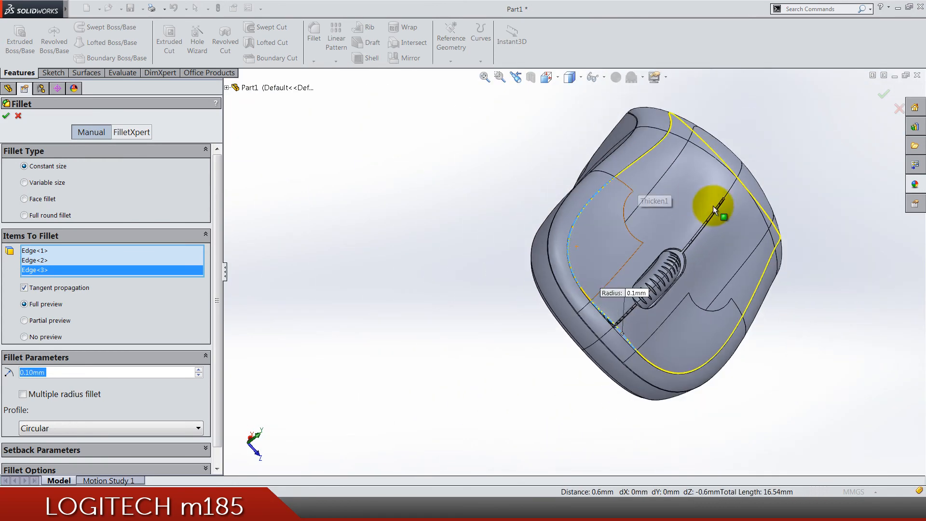
{"action": "middle_click_drag", "start_coordinate": [743, 299], "coordinate": [695, 208]}
{"action": "scroll", "coordinate": [695, 208], "scroll_direction": "down", "scroll_amount": 4}
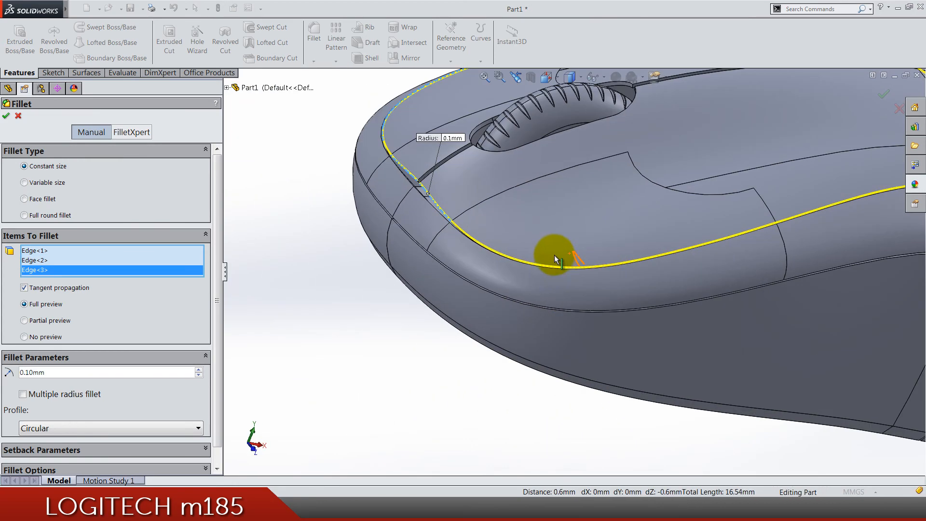
{"action": "scroll", "coordinate": [557, 249], "scroll_direction": "down", "scroll_amount": 3}
{"action": "scroll", "coordinate": [464, 217], "scroll_direction": "down", "scroll_amount": 3}
{"action": "scroll", "coordinate": [459, 211], "scroll_direction": "up", "scroll_amount": 2}
{"action": "scroll", "coordinate": [749, 266], "scroll_direction": "up", "scroll_amount": 5}
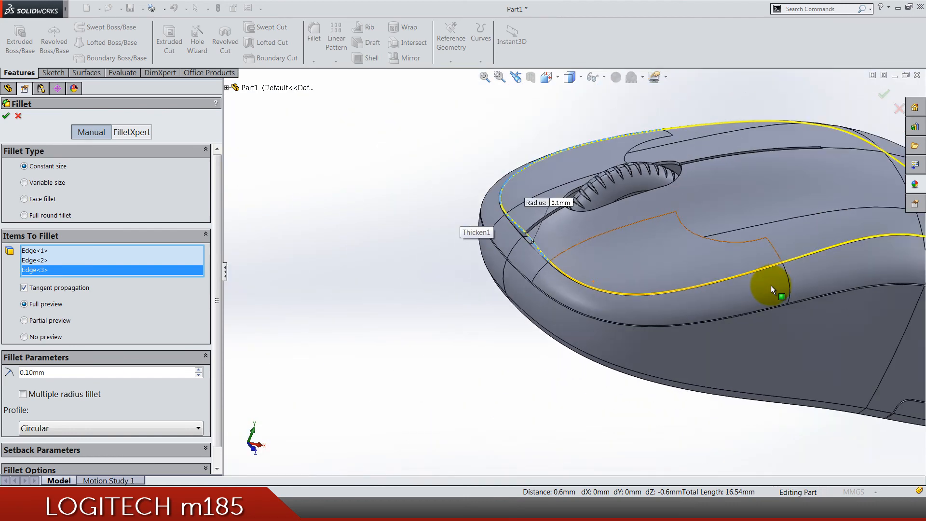
{"action": "mouse_move", "coordinate": [771, 355]}
{"action": "middle_mouse_down"}
{"action": "mouse_move", "coordinate": [687, 436]}
{"action": "mouse_move", "coordinate": [741, 308]}
{"action": "middle_mouse_up"}
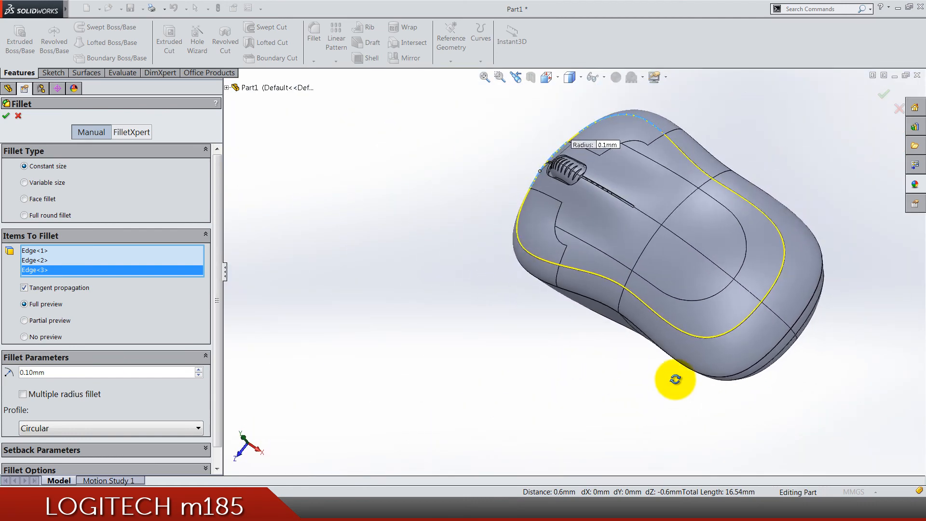
{"action": "scroll", "coordinate": [520, 180], "scroll_direction": "down", "scroll_amount": 5}
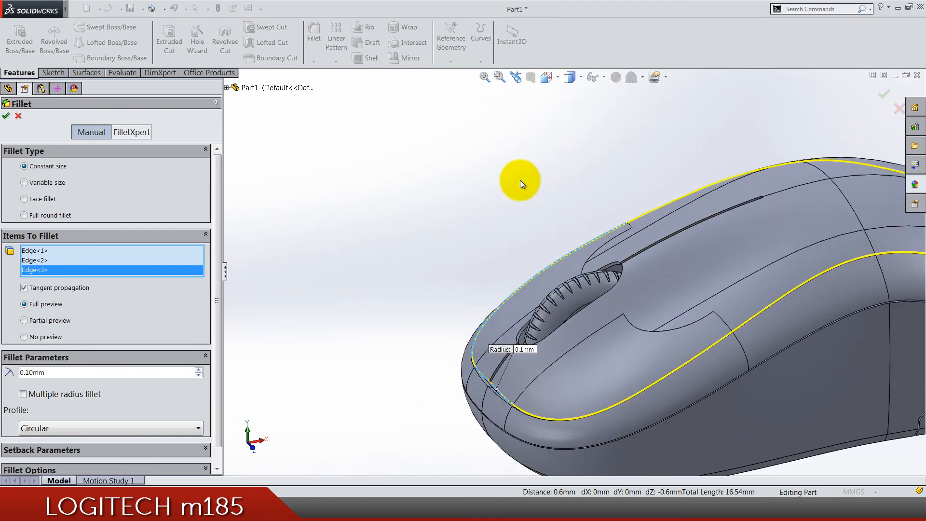
- Accept the 0.10 mm seam fillet, then fillet the four groove edges beside the scroll wheel at 0.10 mm
{"action": "key", "text": "Return"}
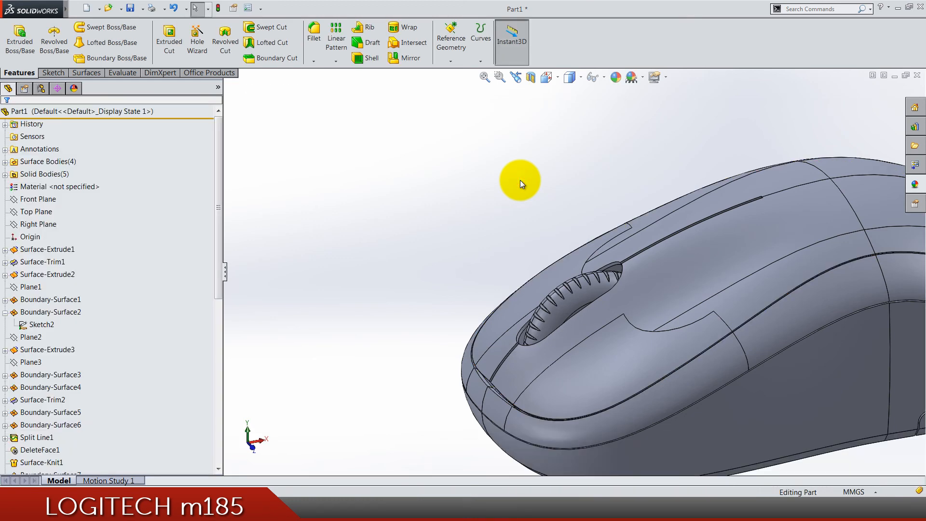
{"action": "scroll", "coordinate": [521, 180], "scroll_direction": "down", "scroll_amount": 1}
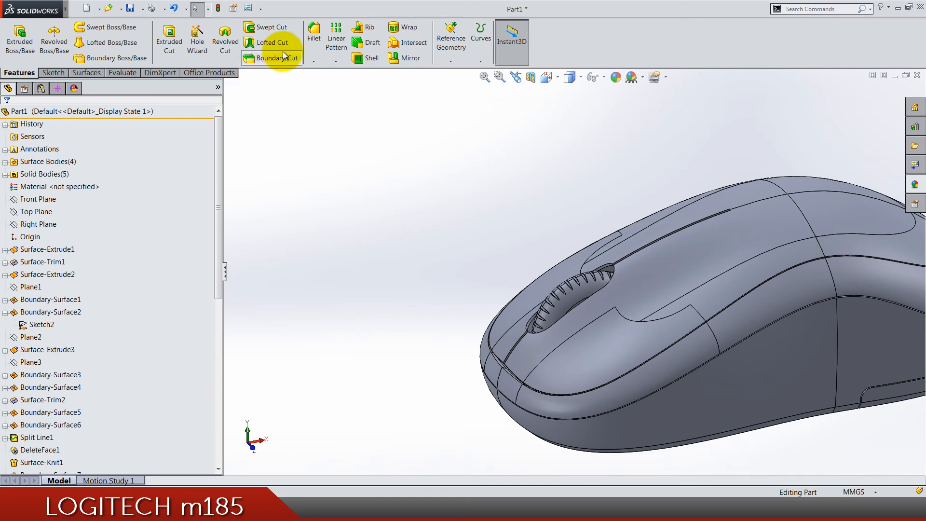
{"action": "left_click", "coordinate": [314, 33]}
{"action": "middle_click_drag", "start_coordinate": [431, 233], "coordinate": [516, 303]}
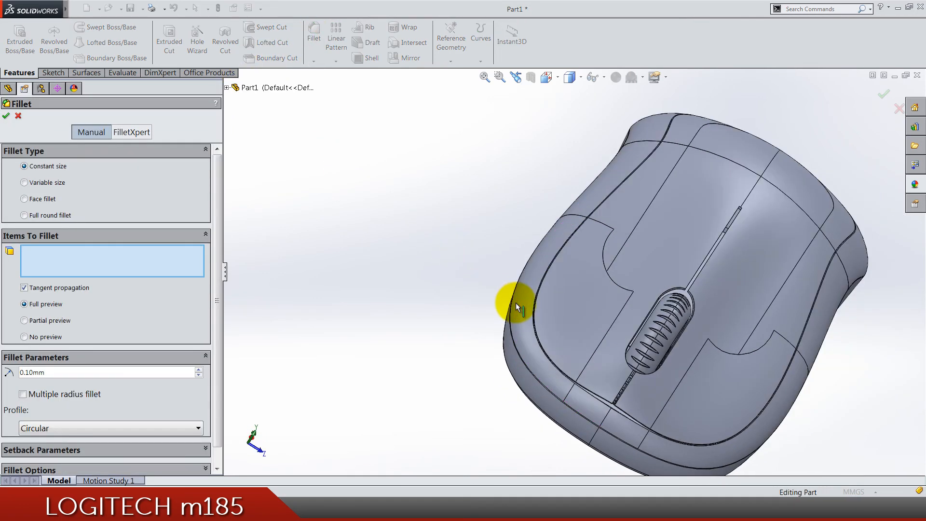
{"action": "scroll", "coordinate": [516, 303], "scroll_direction": "up", "scroll_amount": 3}
{"action": "scroll", "coordinate": [681, 377], "scroll_direction": "down", "scroll_amount": 3}
{"action": "middle_click_drag", "start_coordinate": [673, 376], "coordinate": [663, 391]}
{"action": "scroll", "coordinate": [615, 362], "scroll_direction": "up", "scroll_amount": 4}
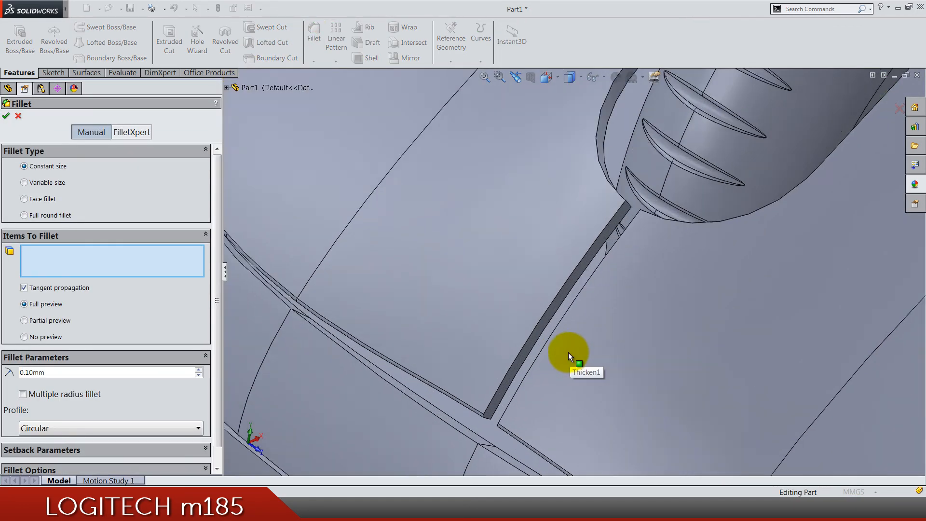
{"action": "scroll", "coordinate": [507, 340], "scroll_direction": "up", "scroll_amount": 3}
{"action": "left_click", "coordinate": [496, 352]}
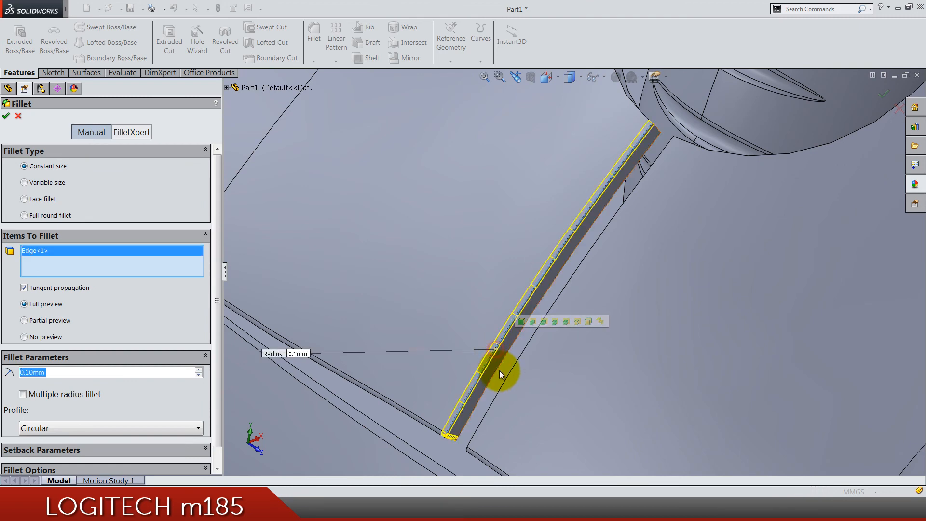
{"action": "left_click", "coordinate": [505, 380]}
{"action": "scroll", "coordinate": [637, 318], "scroll_direction": "down", "scroll_amount": 3}
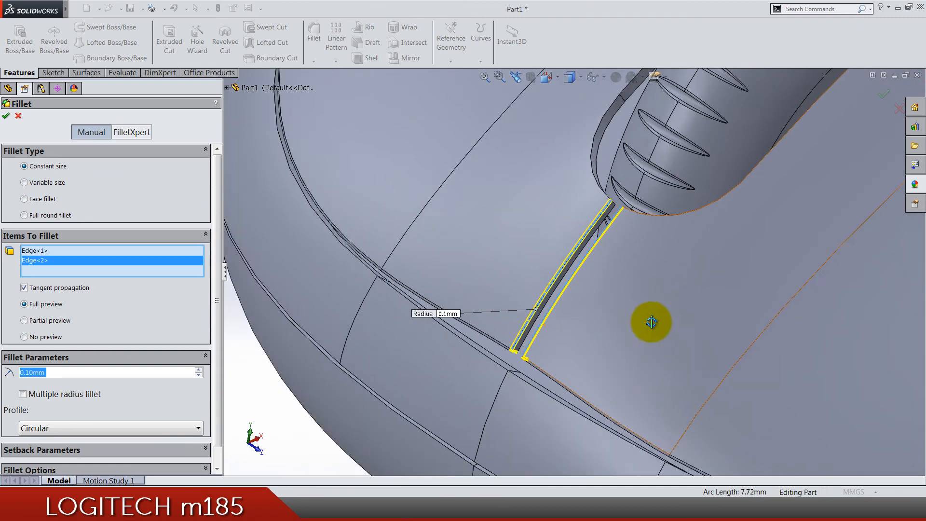
{"action": "mouse_move", "coordinate": [637, 318]}
{"action": "middle_mouse_down"}
{"action": "mouse_move", "coordinate": [665, 273]}
{"action": "mouse_move", "coordinate": [669, 222]}
{"action": "middle_mouse_up"}
{"action": "scroll", "coordinate": [670, 222], "scroll_direction": "down", "scroll_amount": 4}
{"action": "scroll", "coordinate": [696, 191], "scroll_direction": "down", "scroll_amount": 3}
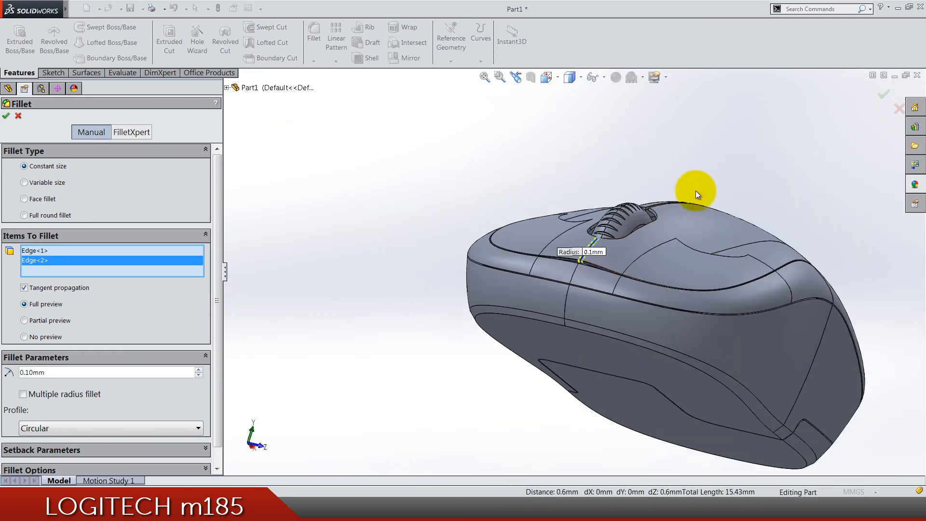
{"action": "scroll", "coordinate": [678, 274], "scroll_direction": "up", "scroll_amount": 2}
{"action": "scroll", "coordinate": [699, 245], "scroll_direction": "up", "scroll_amount": 4}
{"action": "scroll", "coordinate": [651, 307], "scroll_direction": "up", "scroll_amount": 4}
{"action": "scroll", "coordinate": [580, 297], "scroll_direction": "up", "scroll_amount": 2}
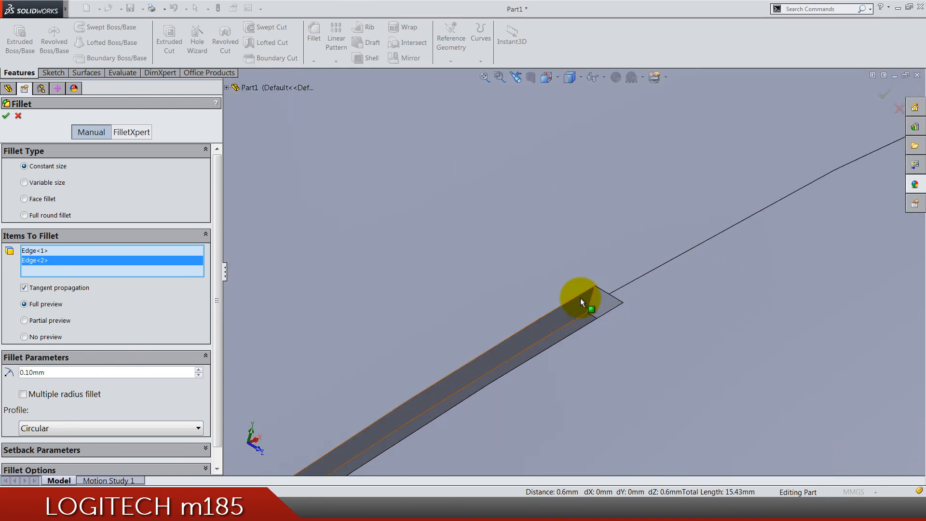
{"action": "left_click", "coordinate": [584, 327]}
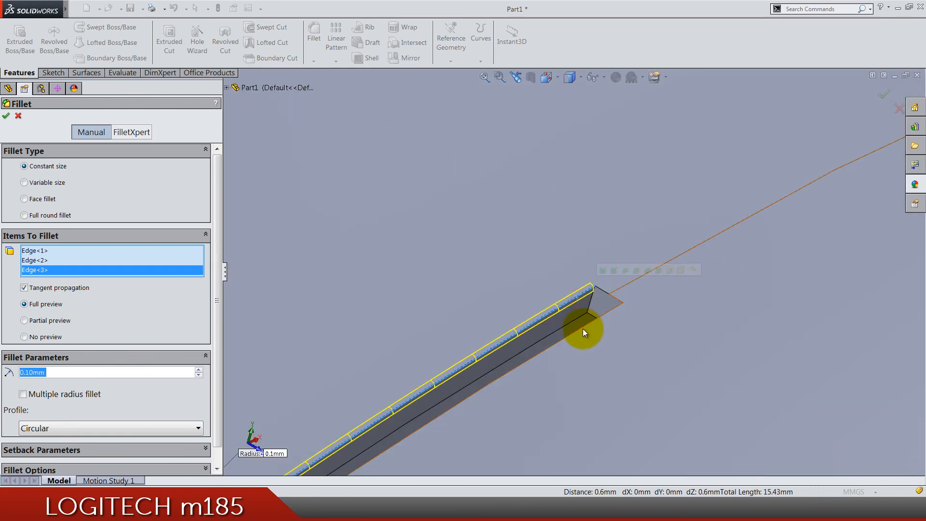
{"action": "left_click", "coordinate": [584, 332]}
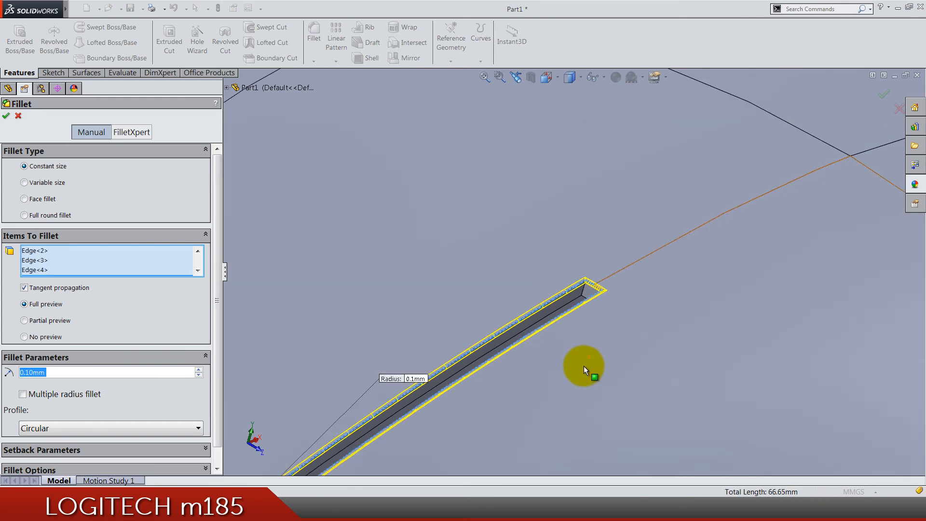
{"action": "scroll", "coordinate": [584, 366], "scroll_direction": "down", "scroll_amount": 5}
{"action": "scroll", "coordinate": [540, 322], "scroll_direction": "down", "scroll_amount": 3}
{"action": "middle_click_drag", "start_coordinate": [510, 357], "coordinate": [494, 363]}
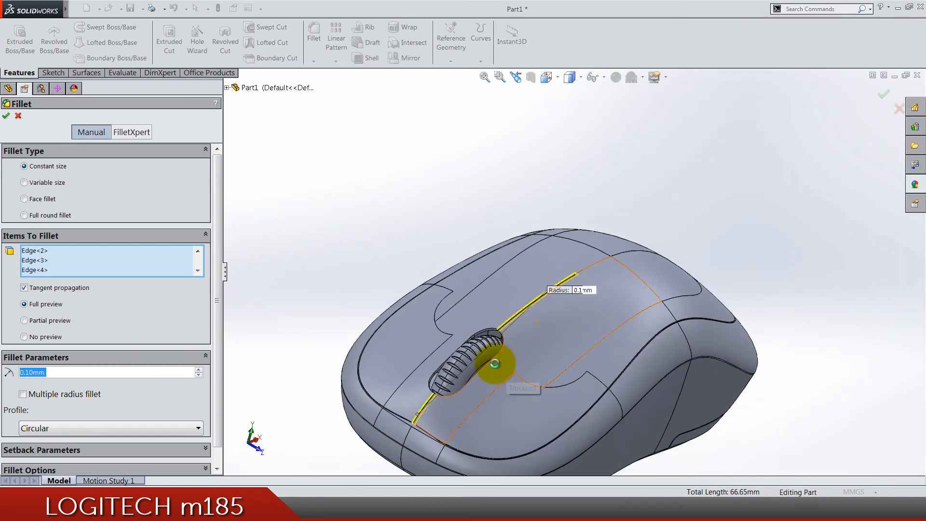
{"action": "key", "text": "Return"}
{"action": "scroll", "coordinate": [591, 268], "scroll_direction": "up", "scroll_amount": 5}
{"action": "scroll", "coordinate": [544, 283], "scroll_direction": "up", "scroll_amount": 3}
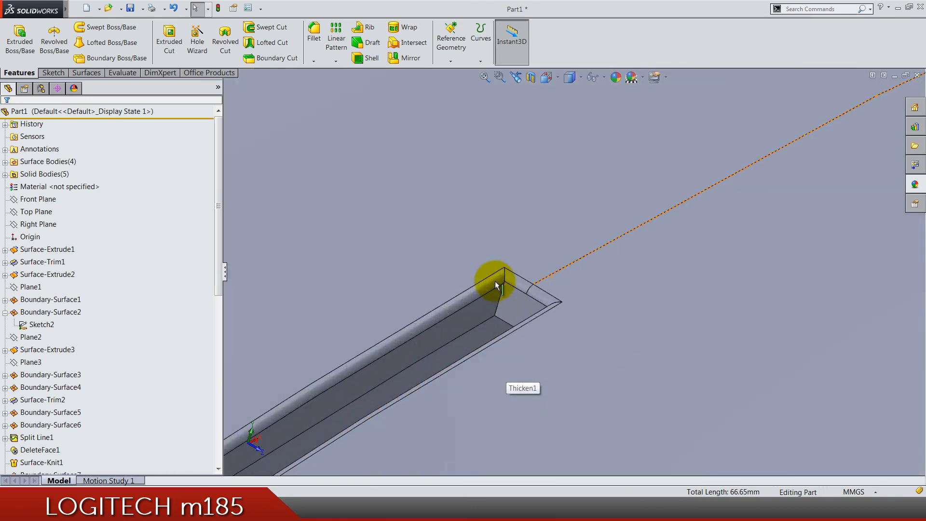
- Fillet the two end edges of the groove at 0.10 mm
{"action": "left_click", "coordinate": [314, 36]}
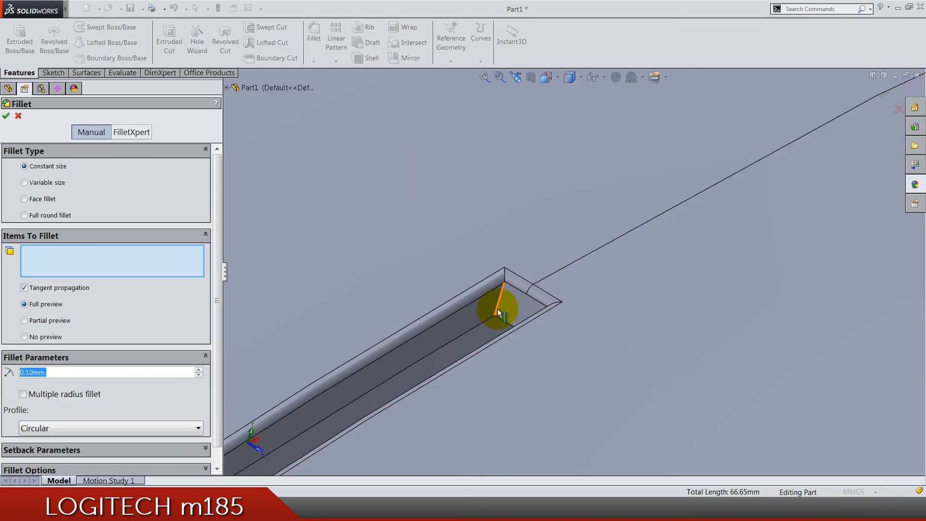
{"action": "left_click", "coordinate": [500, 313]}
{"action": "middle_click_drag", "start_coordinate": [549, 326], "coordinate": [507, 327]}
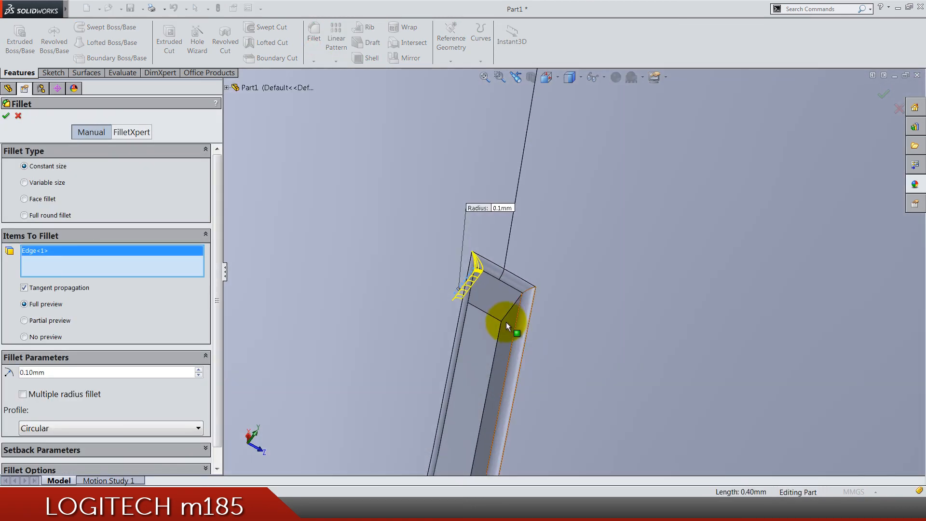
{"action": "left_click", "coordinate": [507, 318]}
{"action": "scroll", "coordinate": [563, 342], "scroll_direction": "down", "scroll_amount": 6}
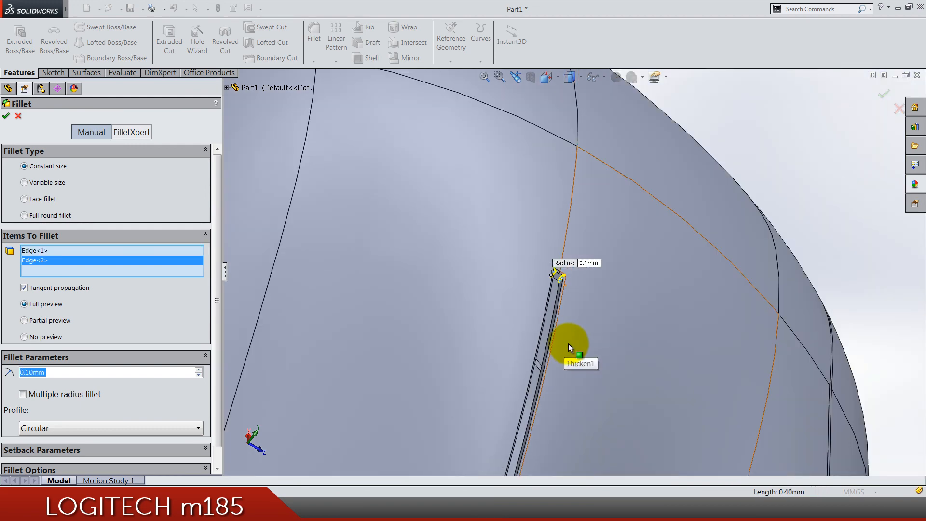
{"action": "key", "text": "Return"}
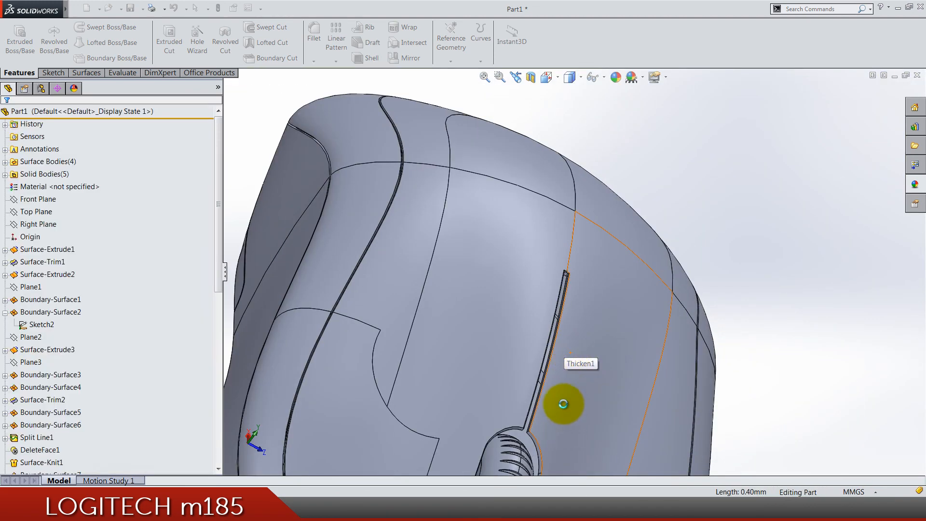
{"action": "mouse_move", "coordinate": [568, 343]}
{"action": "middle_mouse_down"}
{"action": "mouse_move", "coordinate": [533, 365]}
{"action": "mouse_move", "coordinate": [534, 353]}
{"action": "middle_mouse_up"}
{"action": "scroll", "coordinate": [552, 258], "scroll_direction": "up", "scroll_amount": 4}
{"action": "scroll", "coordinate": [478, 237], "scroll_direction": "up", "scroll_amount": 4}
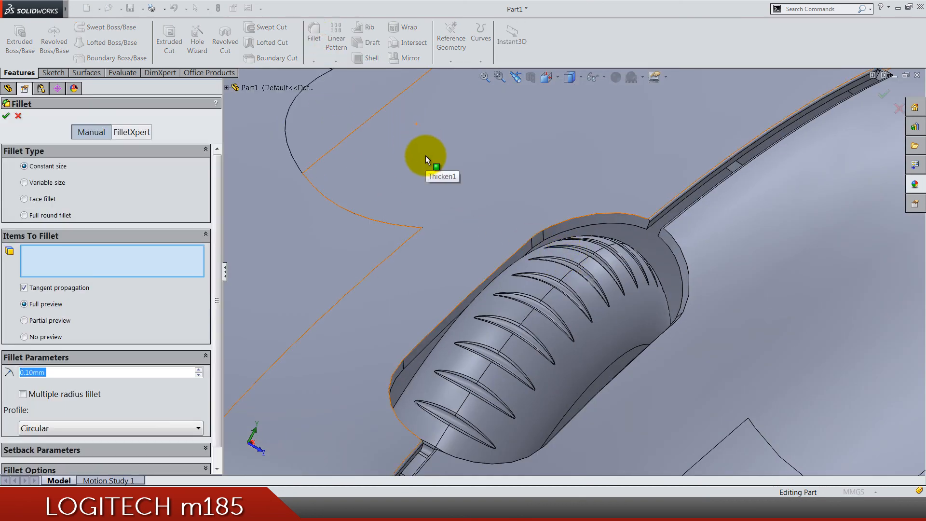
{"action": "type", "text": "0.1"}
- Fillet the two rim edges of the scroll-wheel opening at 0.20 mm radius
{"action": "key", "text": "Return"}
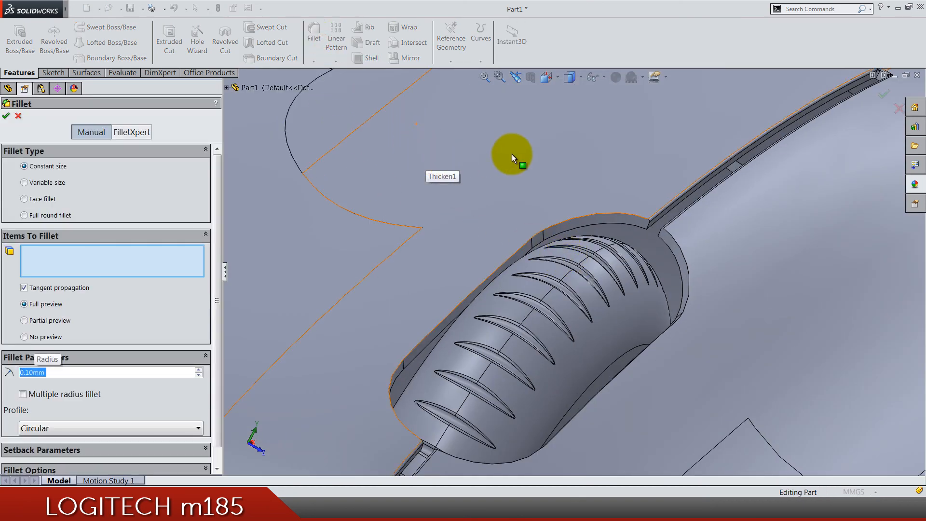
{"action": "scroll", "coordinate": [640, 231], "scroll_direction": "up", "scroll_amount": 4}
{"action": "scroll", "coordinate": [627, 236], "scroll_direction": "down", "scroll_amount": 5}
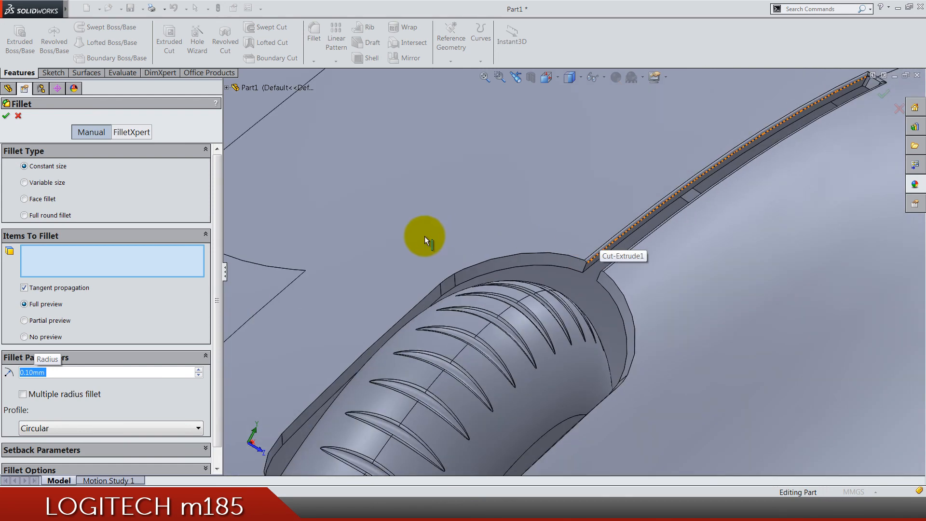
{"action": "type", "text": "0.2"}
{"action": "key", "text": "Return"}
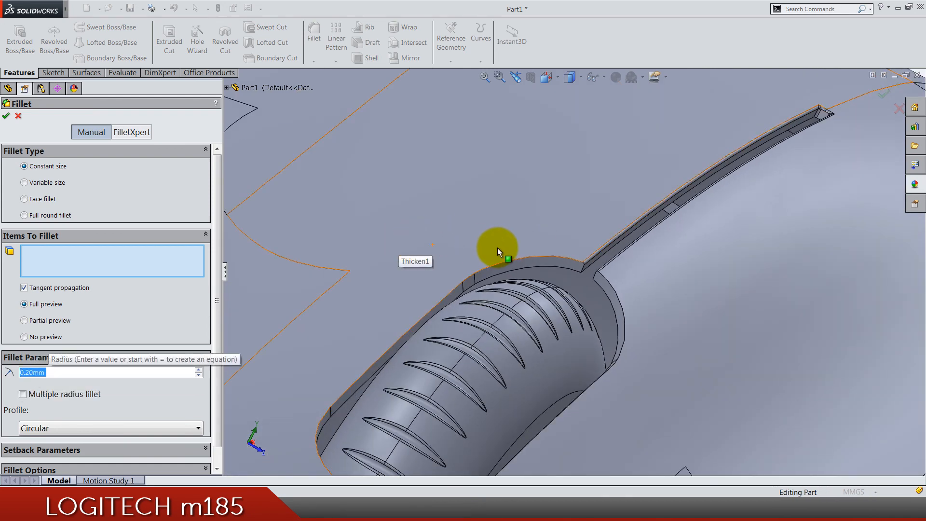
{"action": "left_click", "coordinate": [519, 258]}
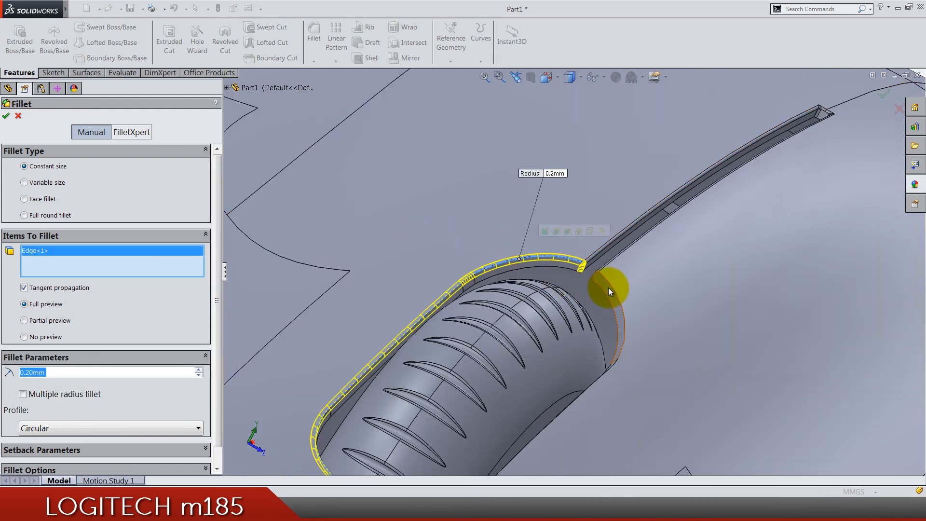
{"action": "left_click", "coordinate": [613, 284]}
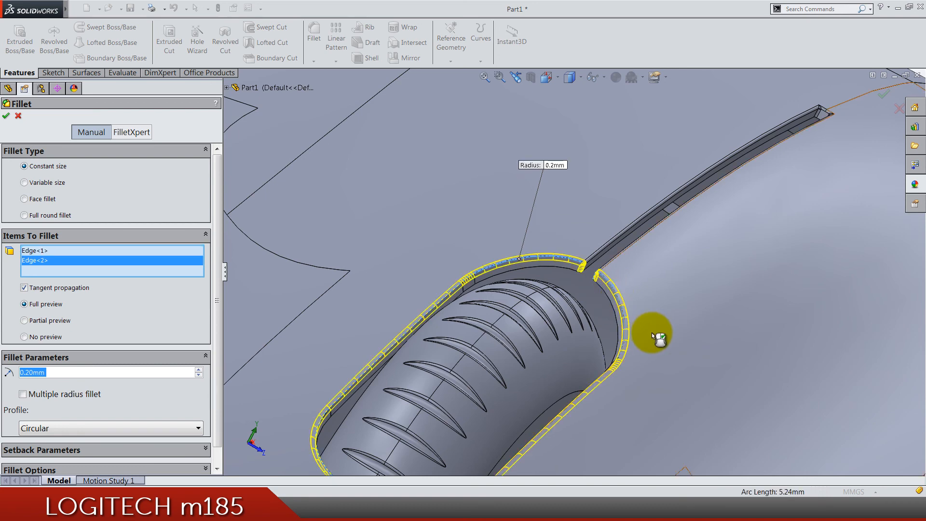
{"action": "scroll", "coordinate": [652, 333], "scroll_direction": "down", "scroll_amount": 5}
{"action": "scroll", "coordinate": [614, 332], "scroll_direction": "down", "scroll_amount": 3}
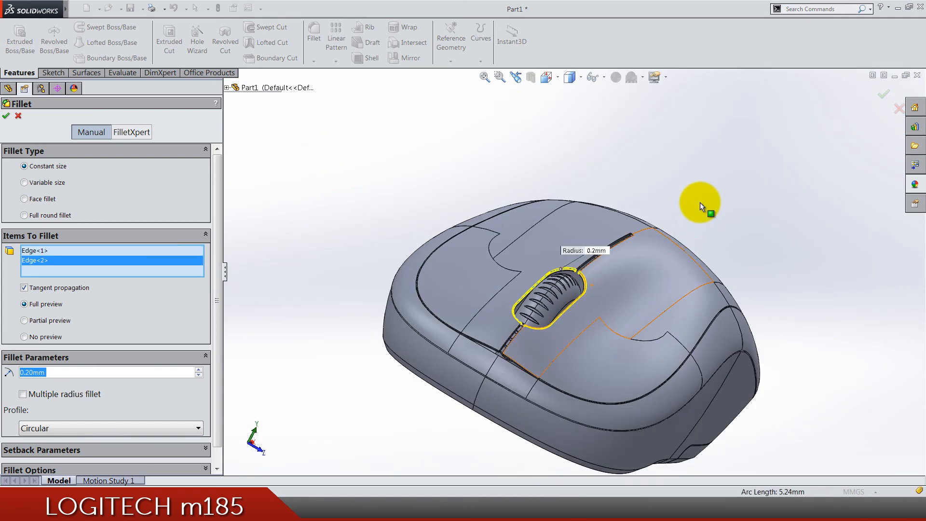
{"action": "key", "text": "Return"}
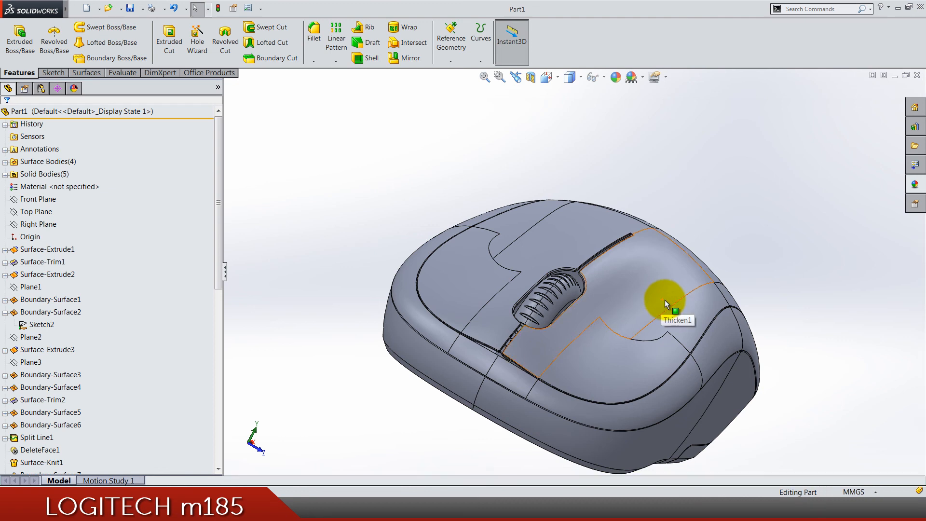
{"action": "mouse_move", "coordinate": [666, 308]}
{"action": "middle_mouse_down"}
{"action": "mouse_move", "coordinate": [626, 252]}
{"action": "mouse_move", "coordinate": [622, 275]}
{"action": "middle_mouse_up"}
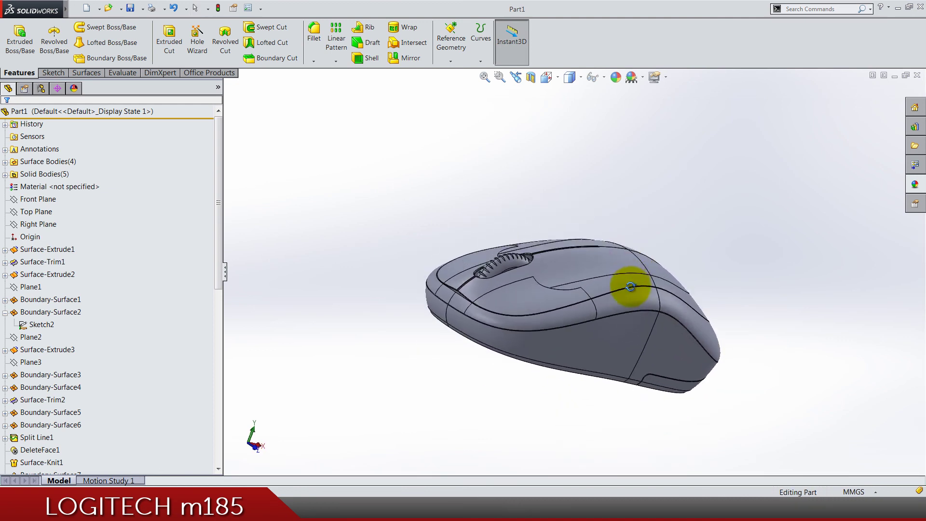
- Start a 0.10 mm fillet and select the first seam edge on the shell side
{"action": "left_click", "coordinate": [311, 35]}
{"action": "type", "text": "0.1"}
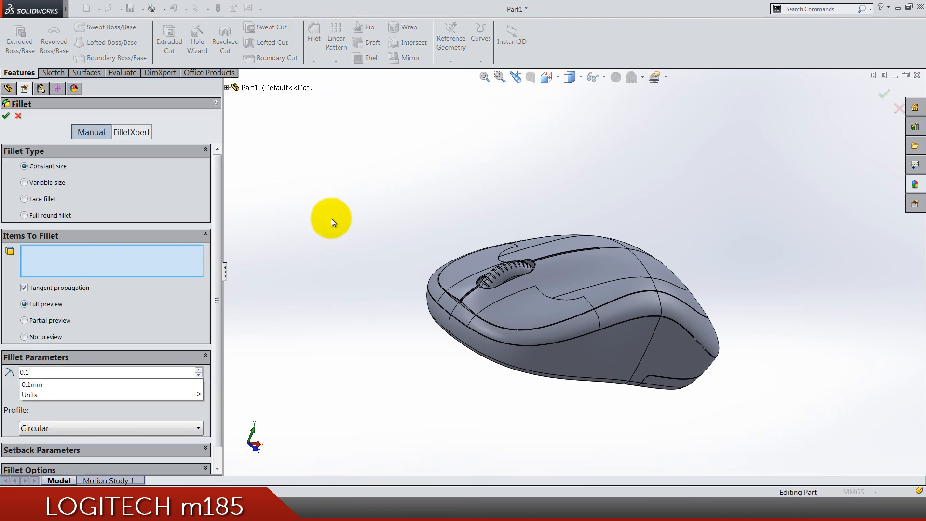
{"action": "key", "text": "Return"}
{"action": "scroll", "coordinate": [444, 282], "scroll_direction": "down", "scroll_amount": 5}
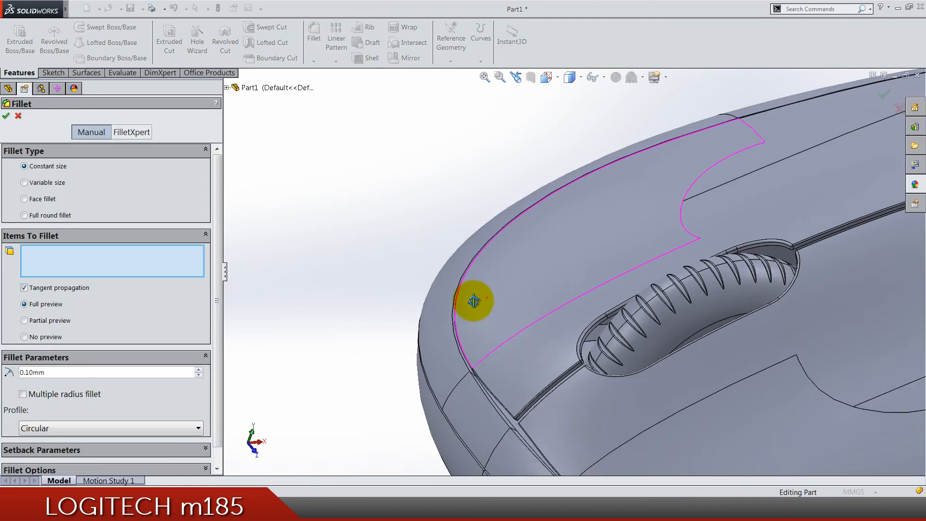
{"action": "middle_click_drag", "start_coordinate": [445, 282], "coordinate": [470, 347]}
{"action": "scroll", "coordinate": [471, 347], "scroll_direction": "down", "scroll_amount": 3}
{"action": "left_click", "coordinate": [505, 373]}
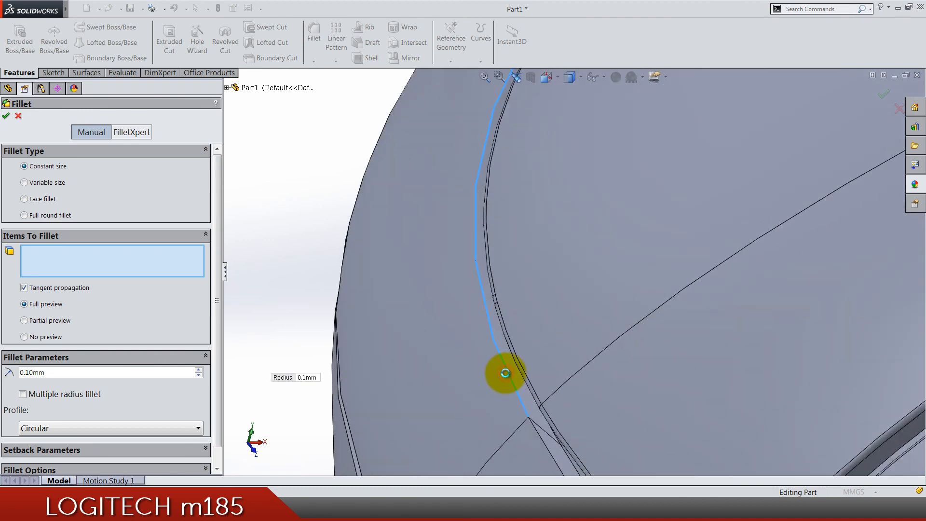
{"action": "left_click", "coordinate": [506, 373]}
{"action": "scroll", "coordinate": [493, 357], "scroll_direction": "up", "scroll_amount": 4}
- Add the second seam edge along the top outline and check the fillet preview
{"action": "mouse_move", "coordinate": [506, 372]}
{"action": "middle_mouse_down"}
{"action": "mouse_move", "coordinate": [493, 356]}
{"action": "mouse_move", "coordinate": [614, 379]}
{"action": "mouse_move", "coordinate": [595, 316]}
{"action": "middle_mouse_up"}
{"action": "scroll", "coordinate": [518, 226], "scroll_direction": "down", "scroll_amount": 5}
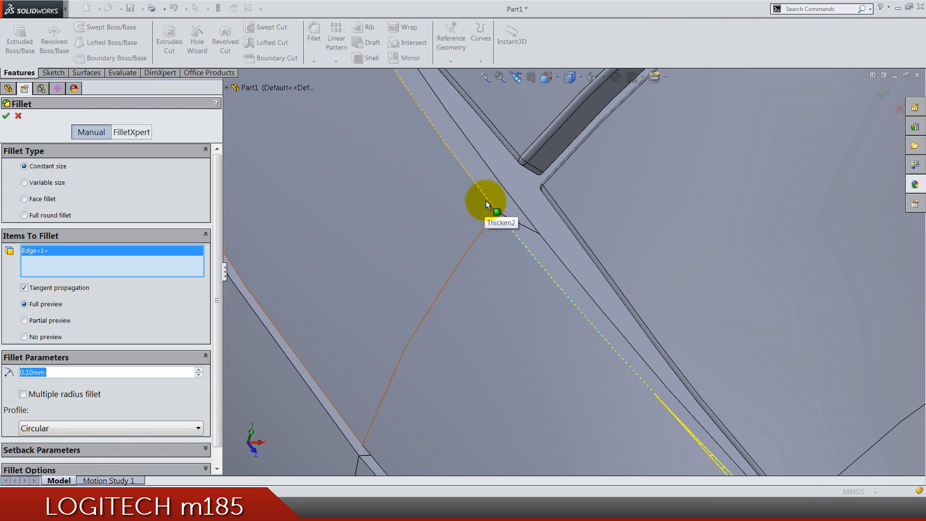
{"action": "left_click", "coordinate": [486, 201]}
{"action": "left_click", "coordinate": [519, 240]}
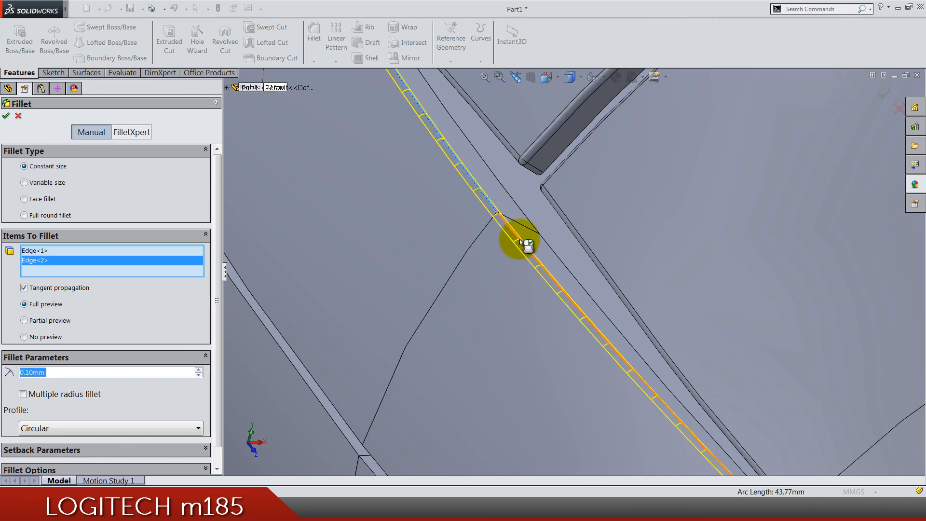
{"action": "scroll", "coordinate": [520, 239], "scroll_direction": "up", "scroll_amount": 5}
{"action": "middle_click_drag", "start_coordinate": [522, 306], "coordinate": [532, 315]}
{"action": "scroll", "coordinate": [531, 316], "scroll_direction": "up", "scroll_amount": 5}
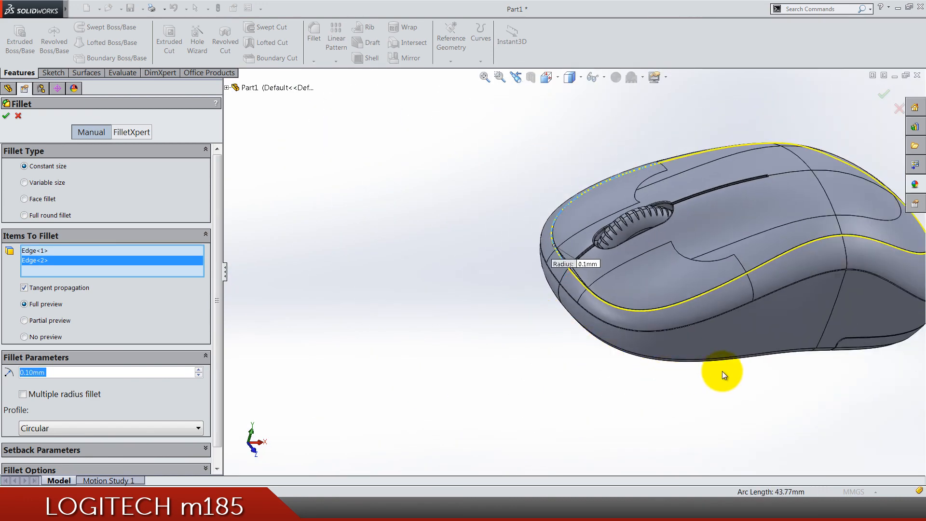
{"action": "mouse_move", "coordinate": [673, 366]}
{"action": "middle_mouse_down"}
{"action": "mouse_move", "coordinate": [627, 408]}
{"action": "mouse_move", "coordinate": [661, 437]}
{"action": "mouse_move", "coordinate": [705, 329]}
{"action": "middle_mouse_up"}
- Apply the seam fillet and orbit the mouse to inspect the rounded edges from several sides
{"action": "key", "text": "Return"}
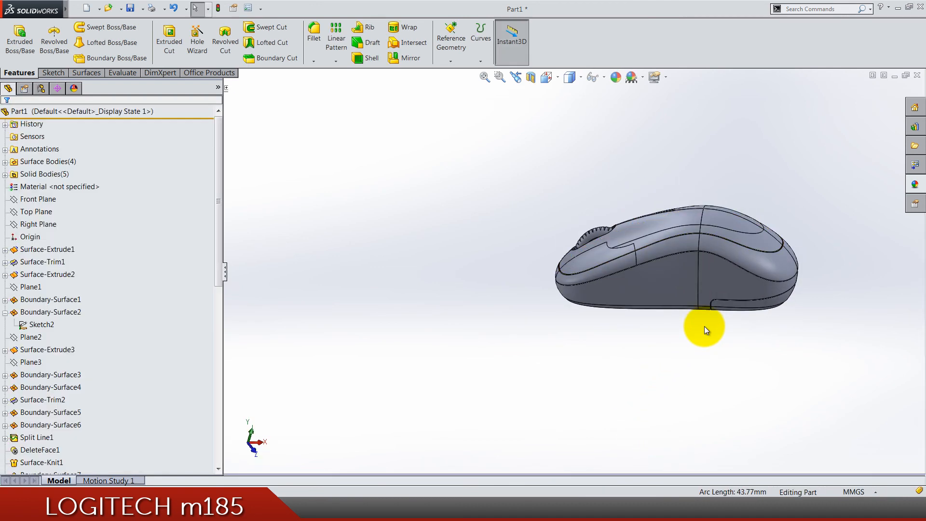
{"action": "scroll", "coordinate": [122, 361], "scroll_direction": "down", "scroll_amount": 10}
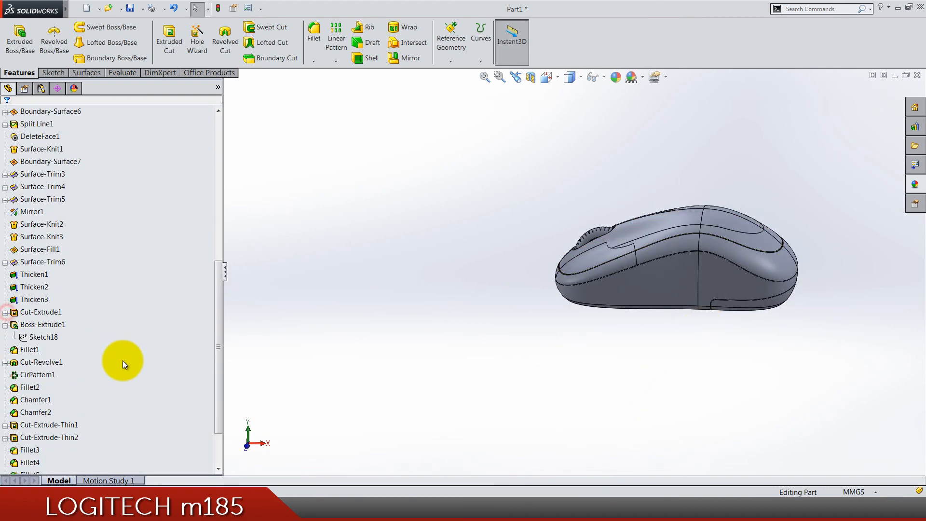
{"action": "scroll", "coordinate": [123, 360], "scroll_direction": "down", "scroll_amount": 3}
{"action": "scroll", "coordinate": [122, 361], "scroll_direction": "up", "scroll_amount": 10}
{"action": "scroll", "coordinate": [123, 360], "scroll_direction": "up", "scroll_amount": 5}
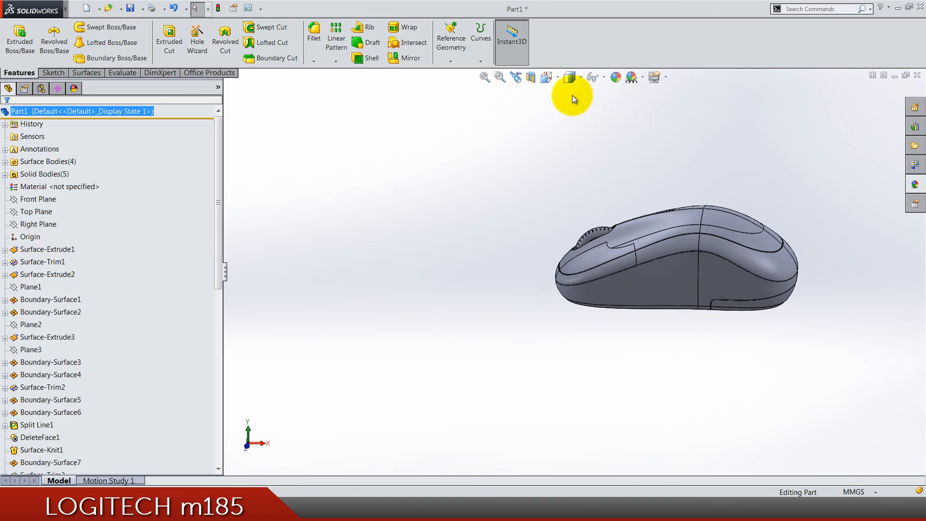
{"action": "left_click", "coordinate": [556, 82]}
{"action": "left_click", "coordinate": [609, 112]}
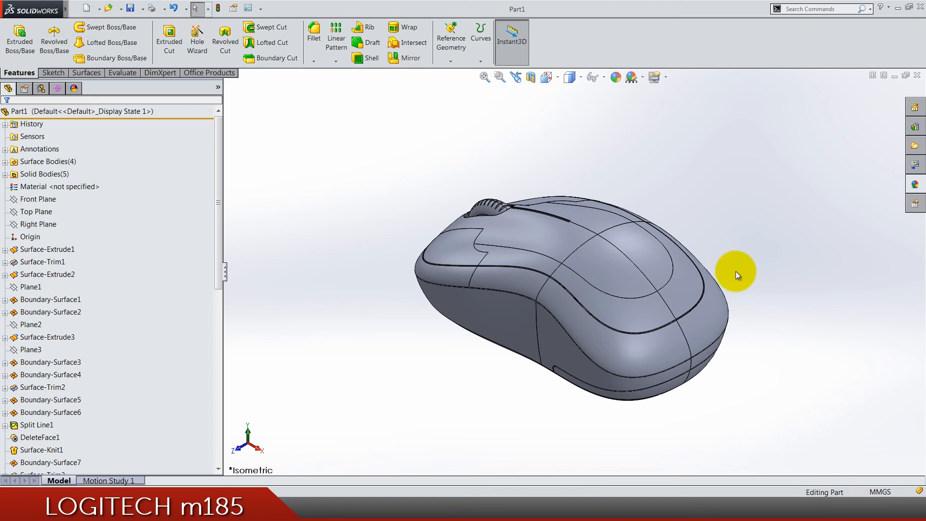
{"action": "mouse_move", "coordinate": [736, 272]}
{"action": "middle_mouse_down"}
{"action": "mouse_move", "coordinate": [547, 160]}
{"action": "mouse_move", "coordinate": [434, 192]}
{"action": "mouse_move", "coordinate": [532, 163]}
{"action": "mouse_move", "coordinate": [790, 190]}
{"action": "mouse_move", "coordinate": [825, 250]}
{"action": "mouse_move", "coordinate": [837, 331]}
{"action": "mouse_move", "coordinate": [832, 376]}
{"action": "mouse_move", "coordinate": [700, 219]}
{"action": "middle_mouse_up"}
{"action": "mouse_move", "coordinate": [521, 327]}
{"action": "middle_mouse_down"}
{"action": "mouse_move", "coordinate": [607, 271]}
{"action": "mouse_move", "coordinate": [665, 264]}
{"action": "mouse_move", "coordinate": [858, 303]}
{"action": "mouse_move", "coordinate": [507, 257]}
{"action": "mouse_move", "coordinate": [586, 218]}
{"action": "mouse_move", "coordinate": [604, 170]}
{"action": "mouse_move", "coordinate": [598, 298]}
{"action": "mouse_move", "coordinate": [586, 337]}
{"action": "middle_mouse_up"}
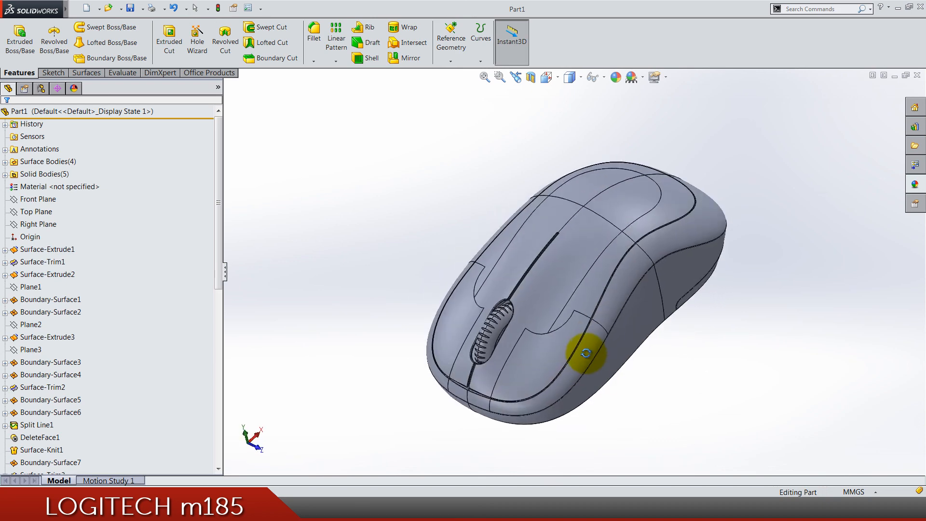
{"action": "scroll", "coordinate": [461, 330], "scroll_direction": "down", "scroll_amount": 3}
{"action": "scroll", "coordinate": [510, 381], "scroll_direction": "down", "scroll_amount": 3}
{"action": "scroll", "coordinate": [705, 331], "scroll_direction": "down", "scroll_amount": 4}
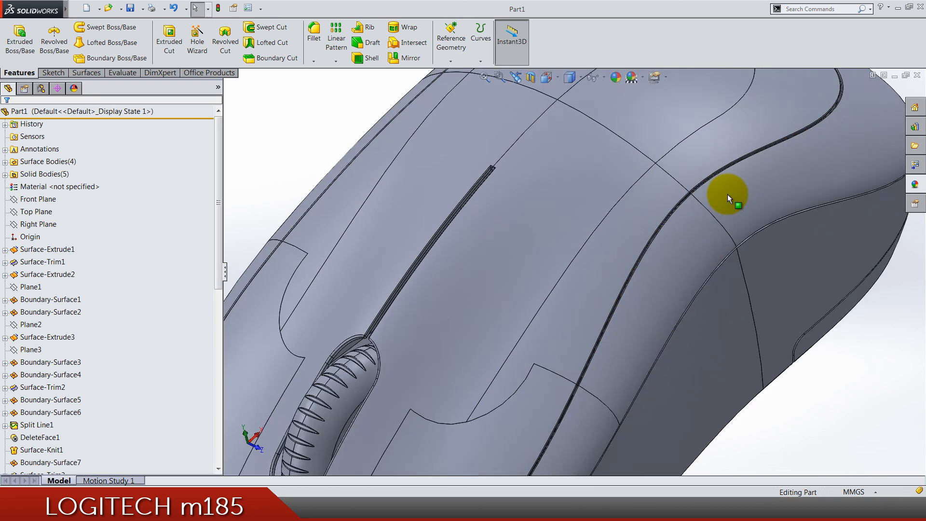
{"action": "scroll", "coordinate": [728, 194], "scroll_direction": "down", "scroll_amount": 4}
{"action": "scroll", "coordinate": [672, 336], "scroll_direction": "up", "scroll_amount": 5}
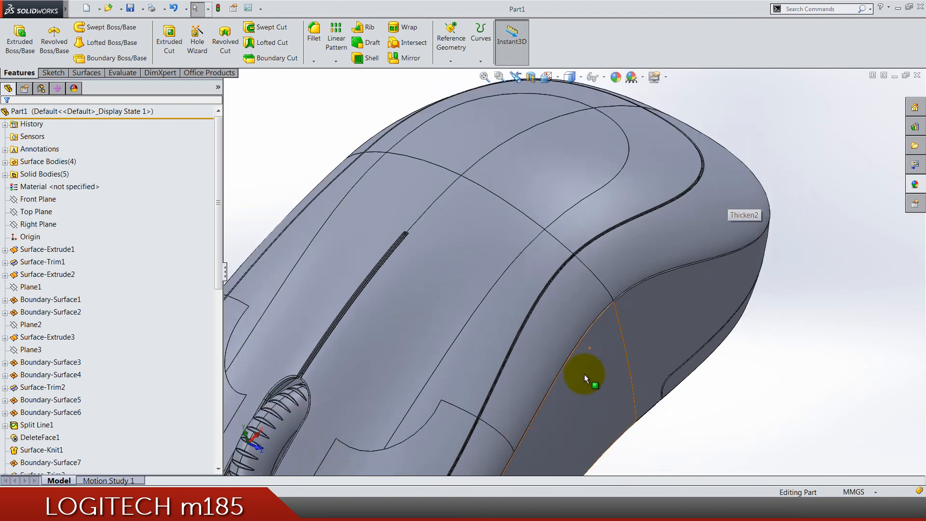
{"action": "scroll", "coordinate": [586, 374], "scroll_direction": "up", "scroll_amount": 3}
{"action": "mouse_move", "coordinate": [612, 325]}
{"action": "middle_mouse_down"}
{"action": "mouse_move", "coordinate": [598, 258]}
{"action": "mouse_move", "coordinate": [613, 169]}
{"action": "mouse_move", "coordinate": [614, 275]}
{"action": "mouse_move", "coordinate": [707, 338]}
{"action": "mouse_move", "coordinate": [502, 253]}
{"action": "middle_mouse_up"}
{"action": "scroll", "coordinate": [502, 253], "scroll_direction": "up", "scroll_amount": 3}
{"action": "mouse_move", "coordinate": [536, 304]}
{"action": "middle_mouse_down"}
{"action": "mouse_move", "coordinate": [545, 418]}
{"action": "mouse_move", "coordinate": [555, 427]}
{"action": "mouse_move", "coordinate": [533, 297]}
{"action": "middle_mouse_up"}
{"action": "scroll", "coordinate": [534, 342], "scroll_direction": "up", "scroll_amount": 3}
{"action": "scroll", "coordinate": [533, 341], "scroll_direction": "up", "scroll_amount": 2}
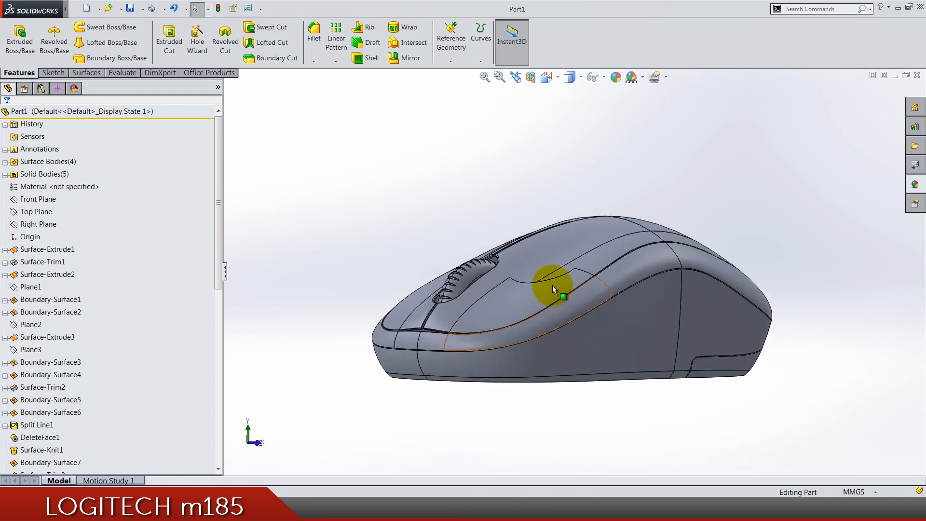
- Narrow the feature tree and show the finished mouse shell in isometric view
{"action": "left_click_drag", "start_coordinate": [223, 272], "coordinate": [166, 274]}
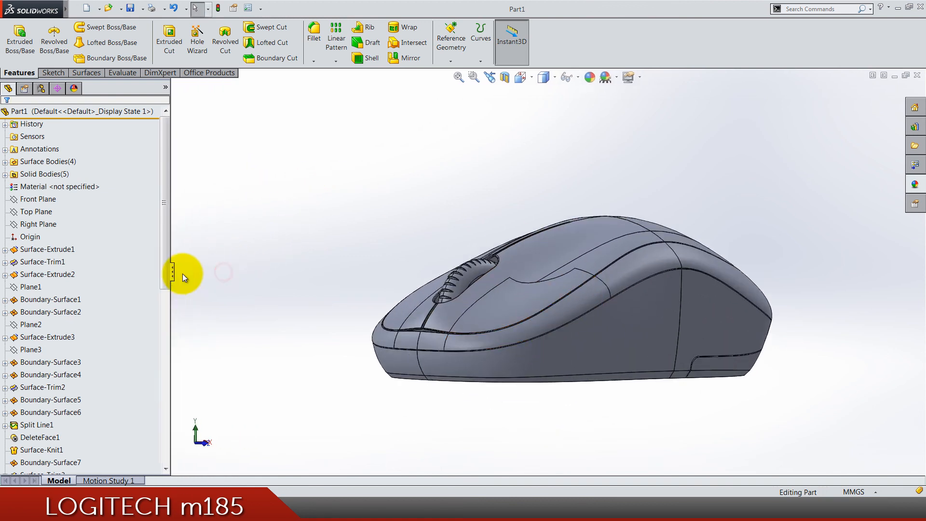
{"action": "left_click", "coordinate": [528, 77]}
{"action": "left_click", "coordinate": [587, 111]}
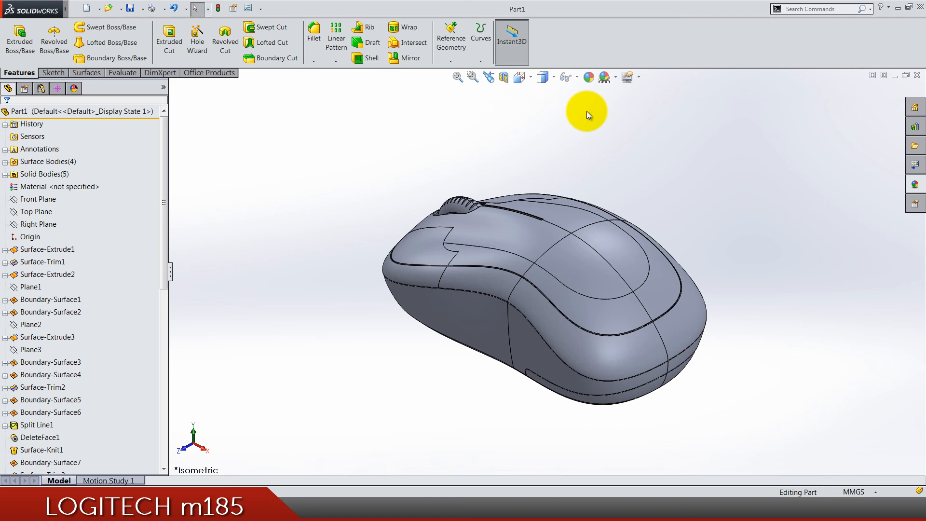
{"action": "mouse_move", "coordinate": [589, 189]}
{"action": "middle_mouse_down"}
{"action": "mouse_move", "coordinate": [492, 332]}
{"action": "mouse_move", "coordinate": [565, 217]}
{"action": "mouse_move", "coordinate": [590, 329]}
{"action": "mouse_move", "coordinate": [514, 175]}
{"action": "middle_mouse_up"}
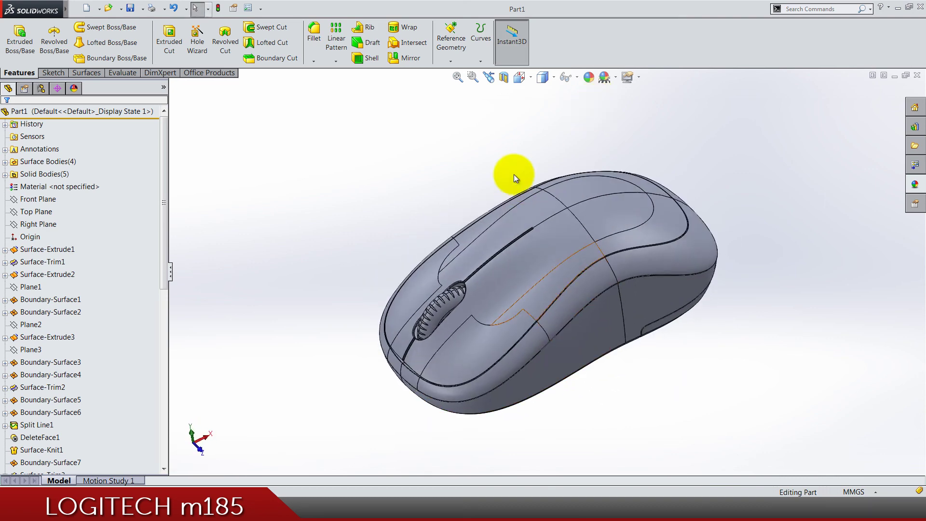
{"action": "left_click", "coordinate": [520, 78]}
{"action": "left_click", "coordinate": [591, 112]}
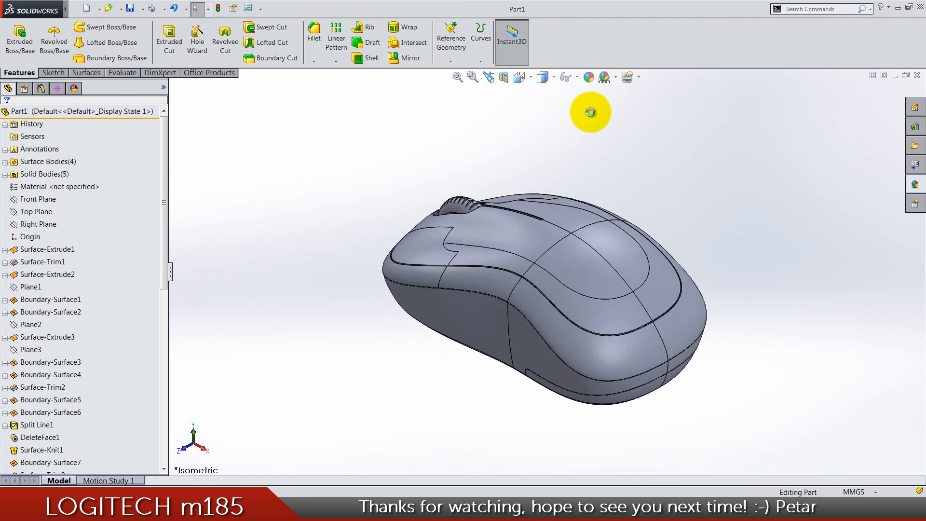